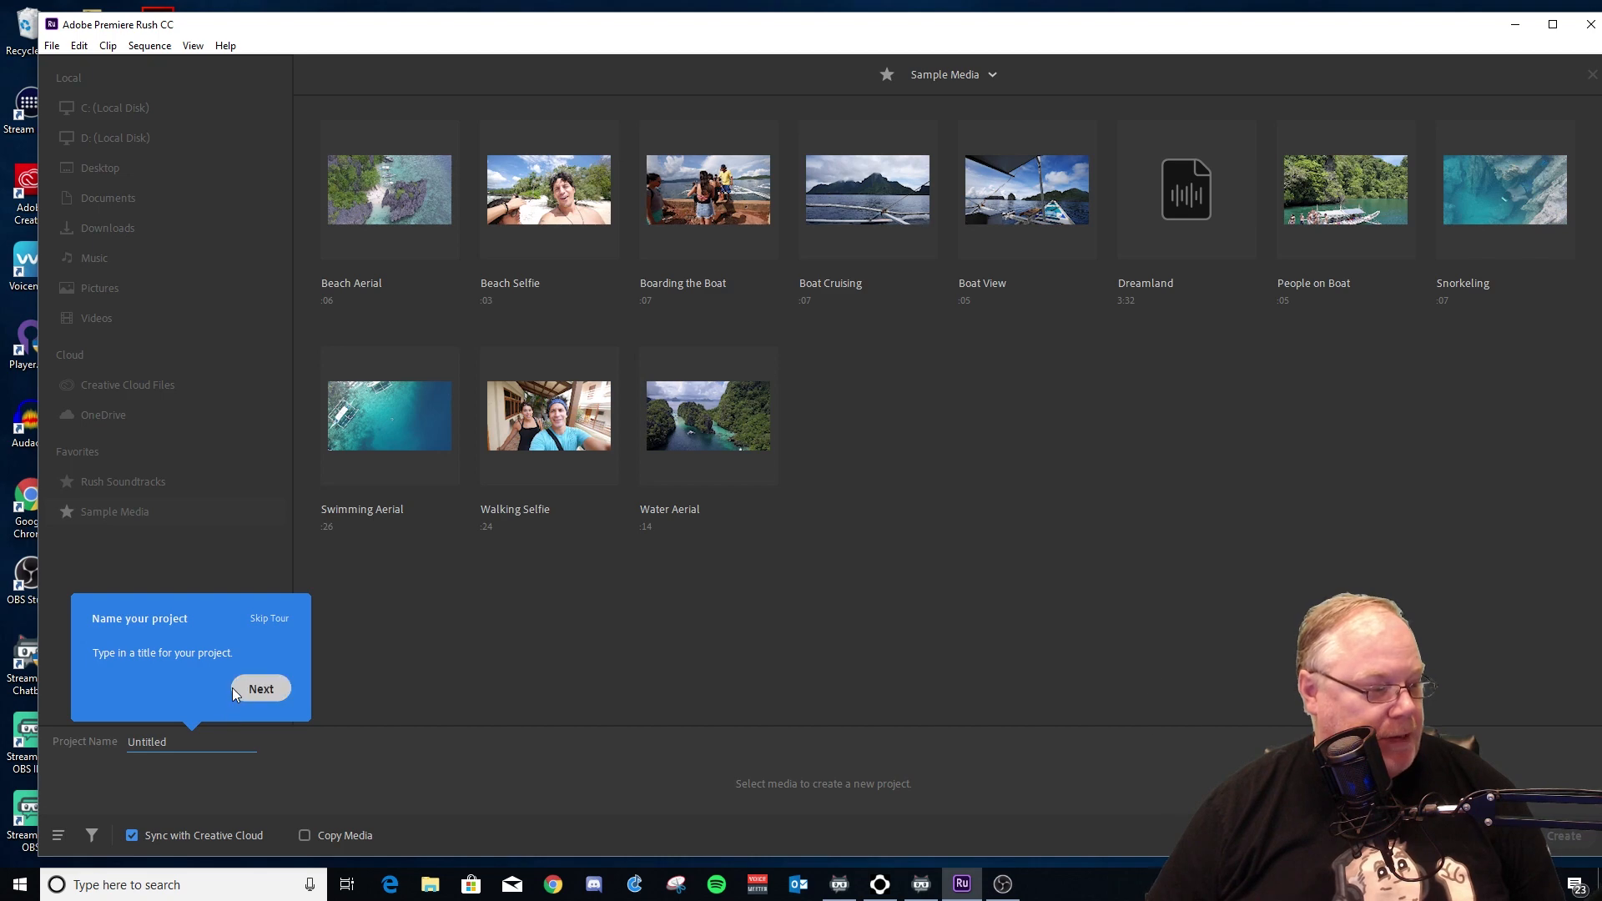
- Name the new project "Pun Tutorial"
click(198, 740)
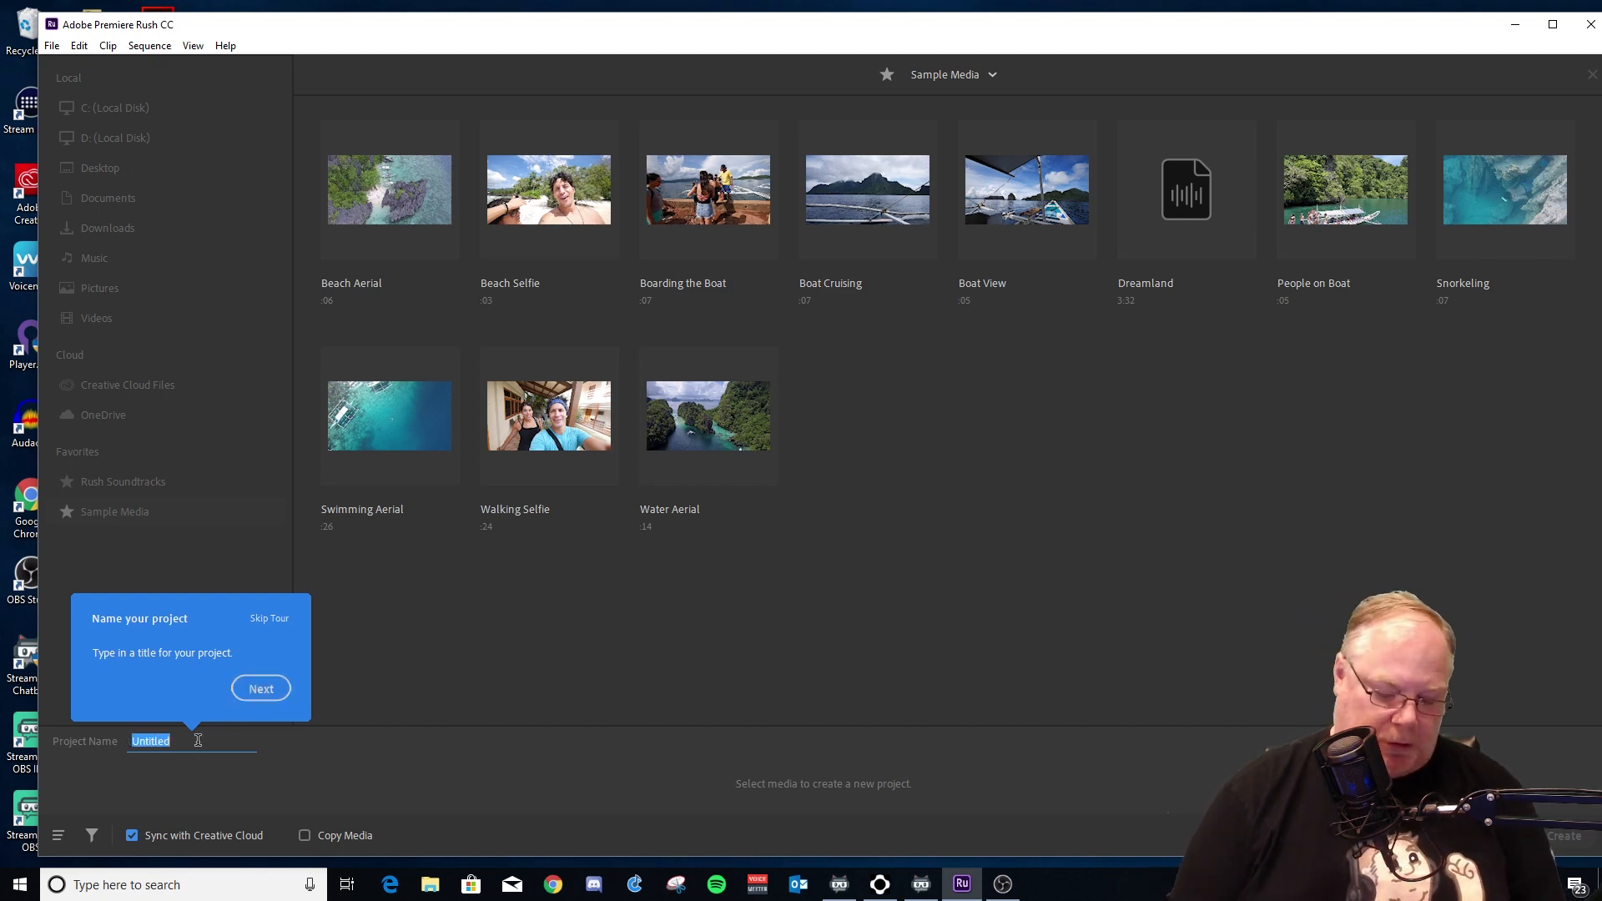
key(BackSpace)
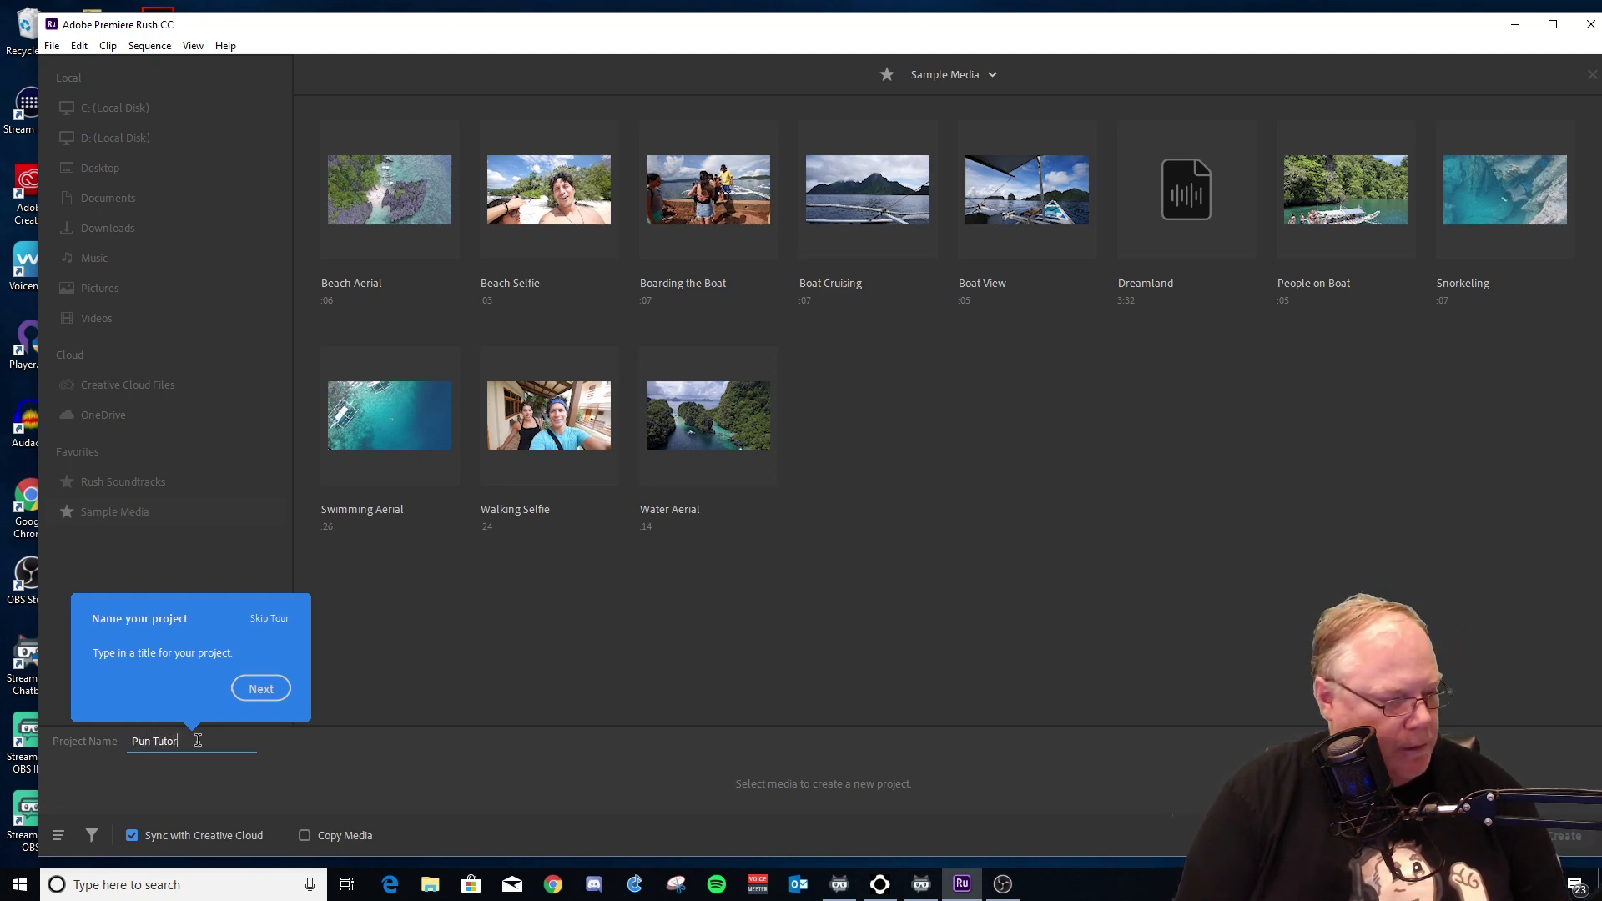
key(Return)
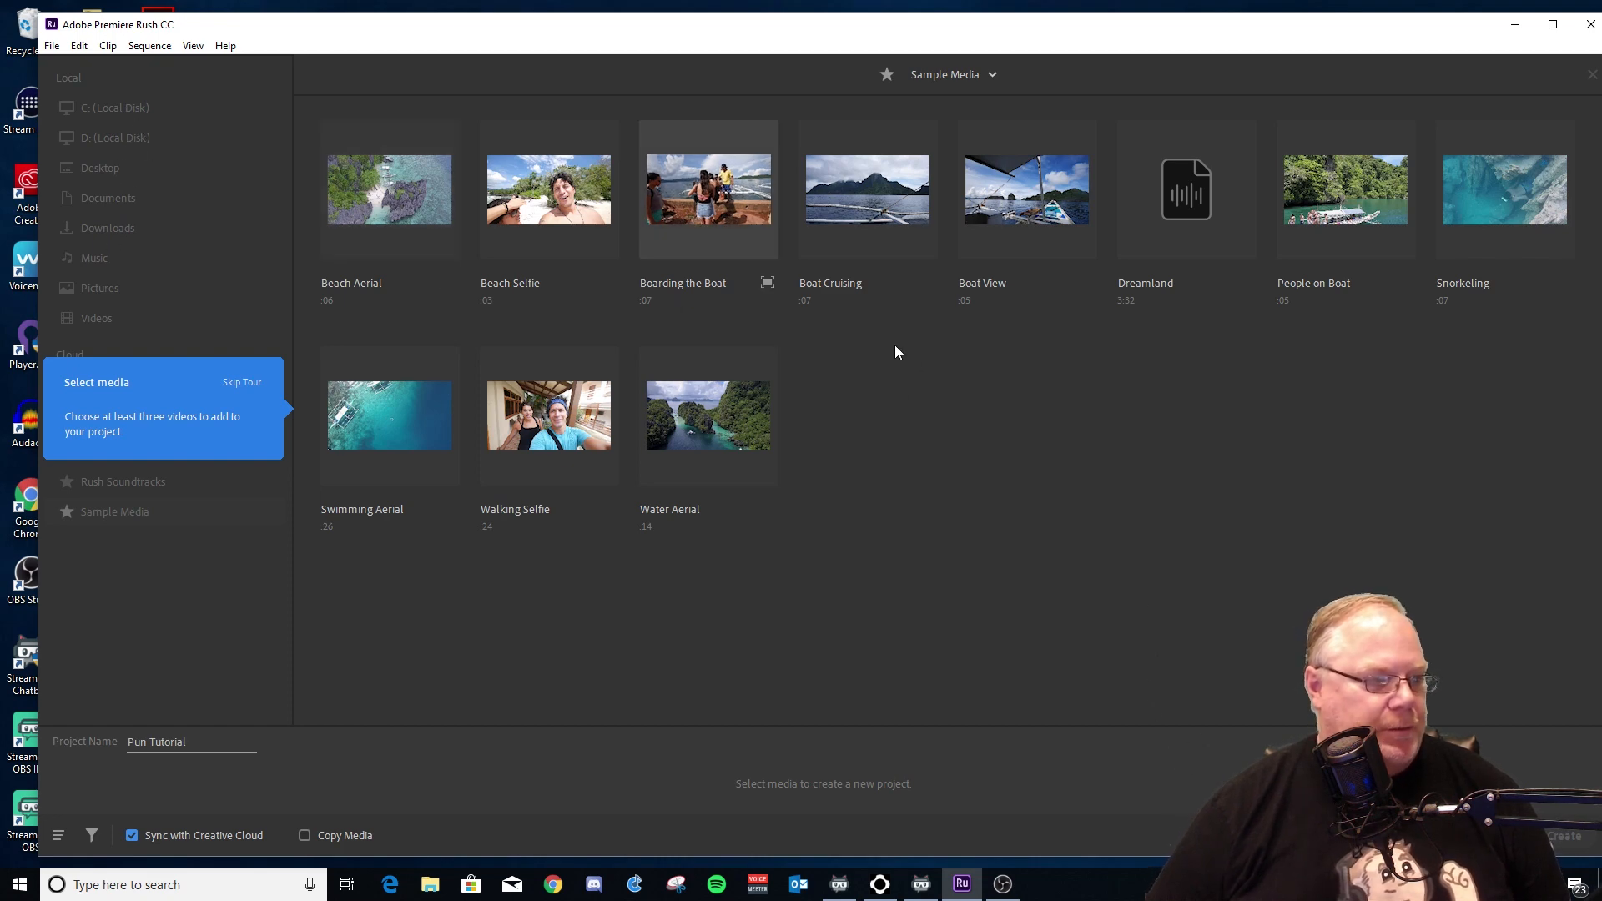
- Select the Swimming Aerial, Beach Aerial and Snorkeling sample clips in that order and create the project from them
click(359, 420)
click(382, 207)
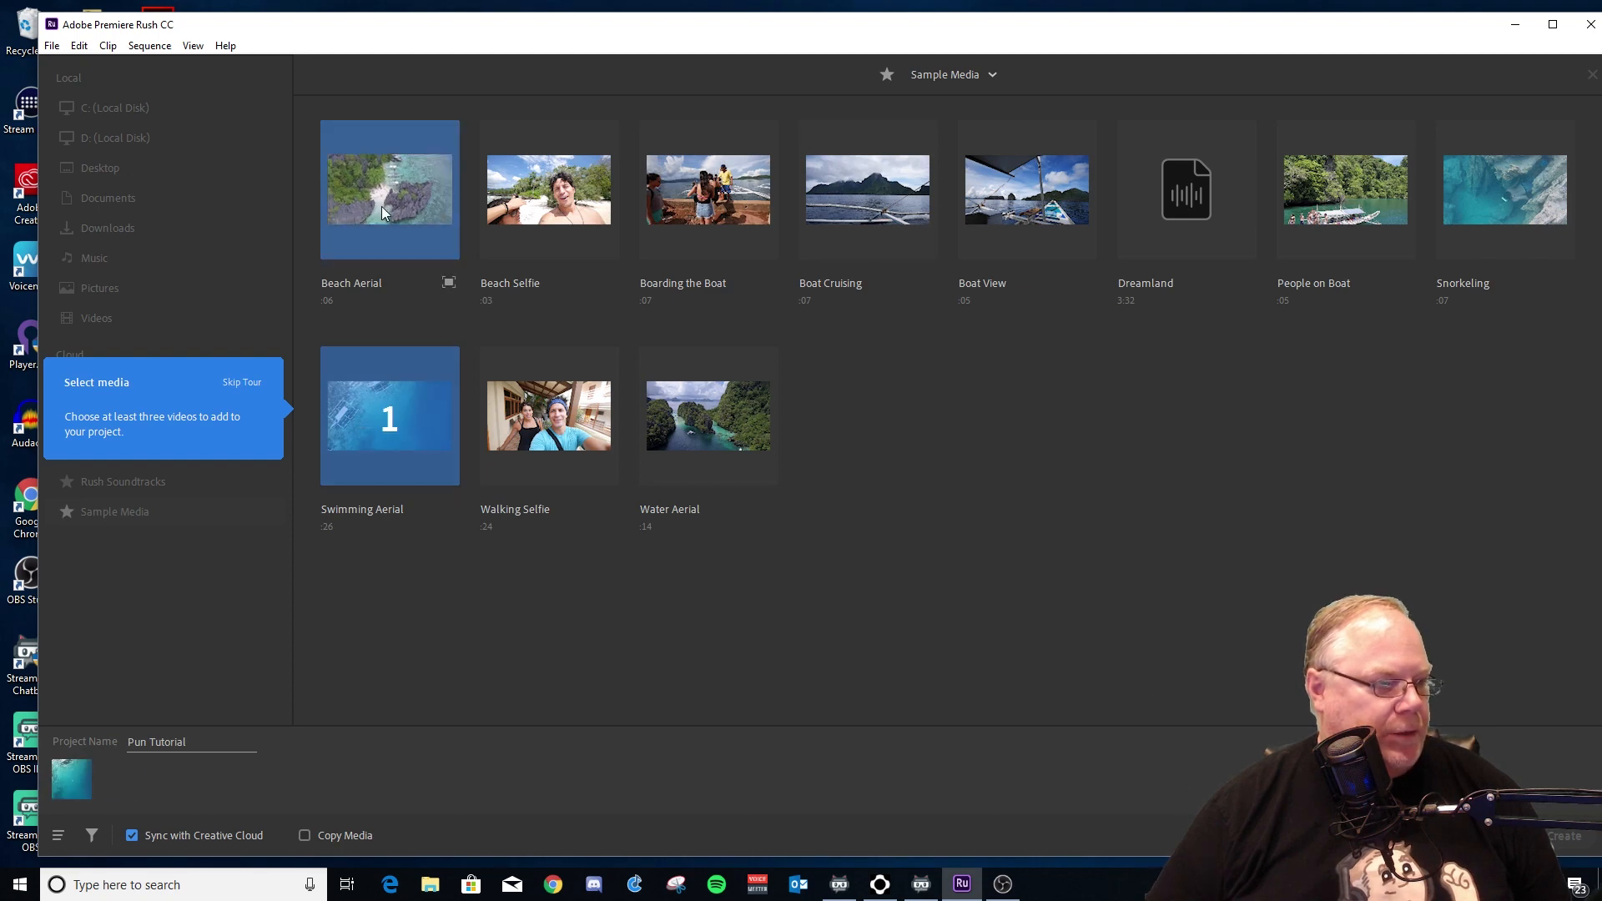
click(1490, 206)
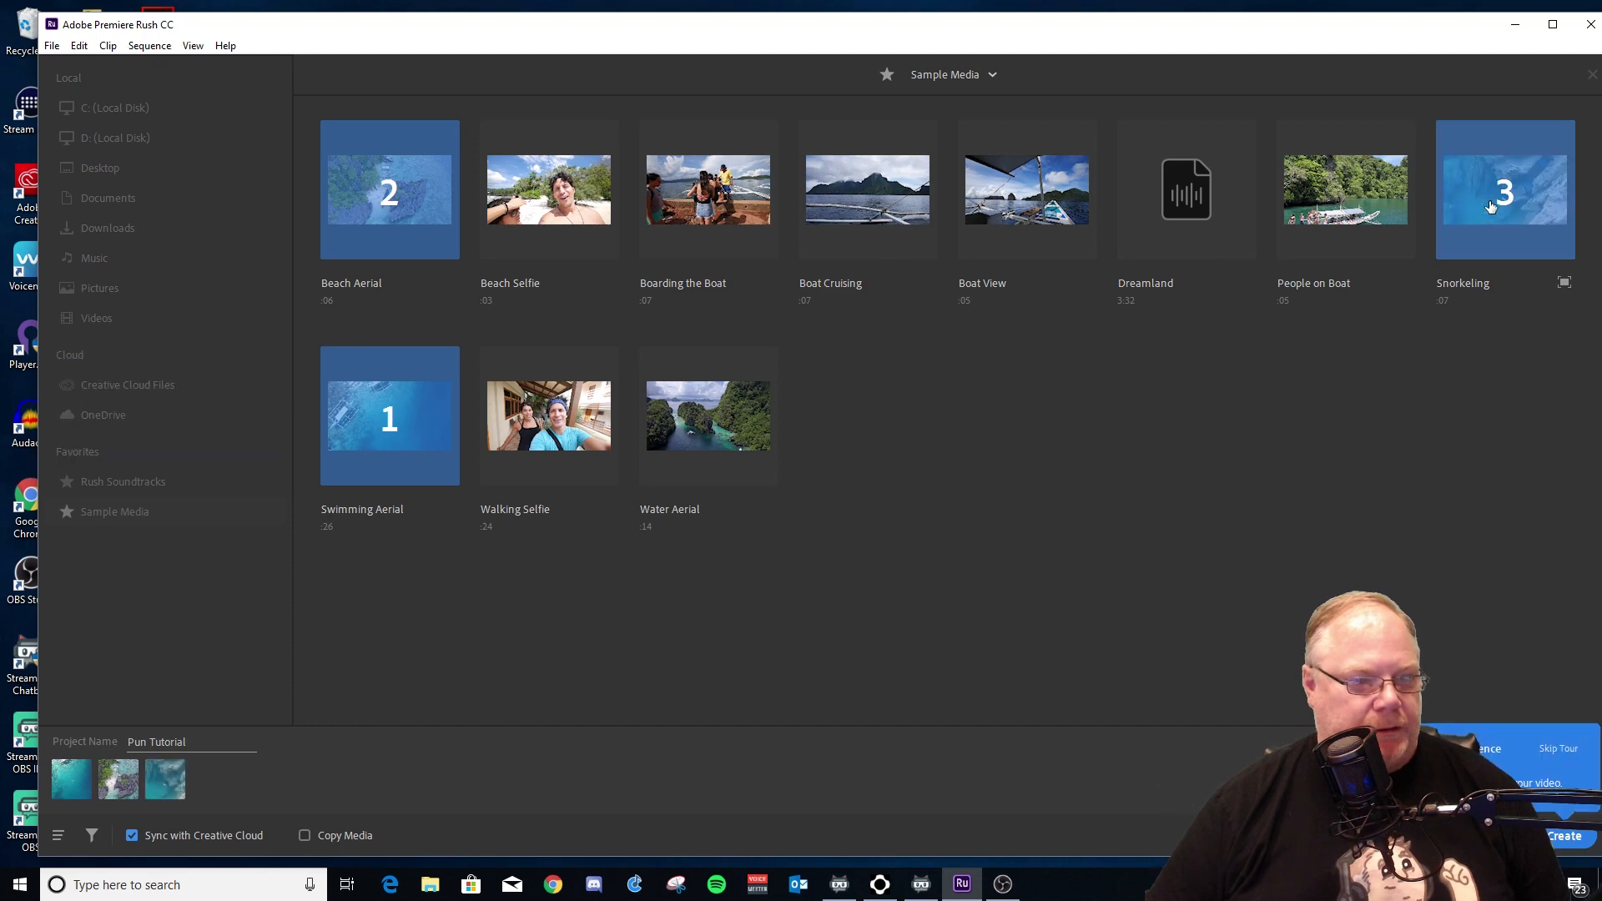
click(1554, 840)
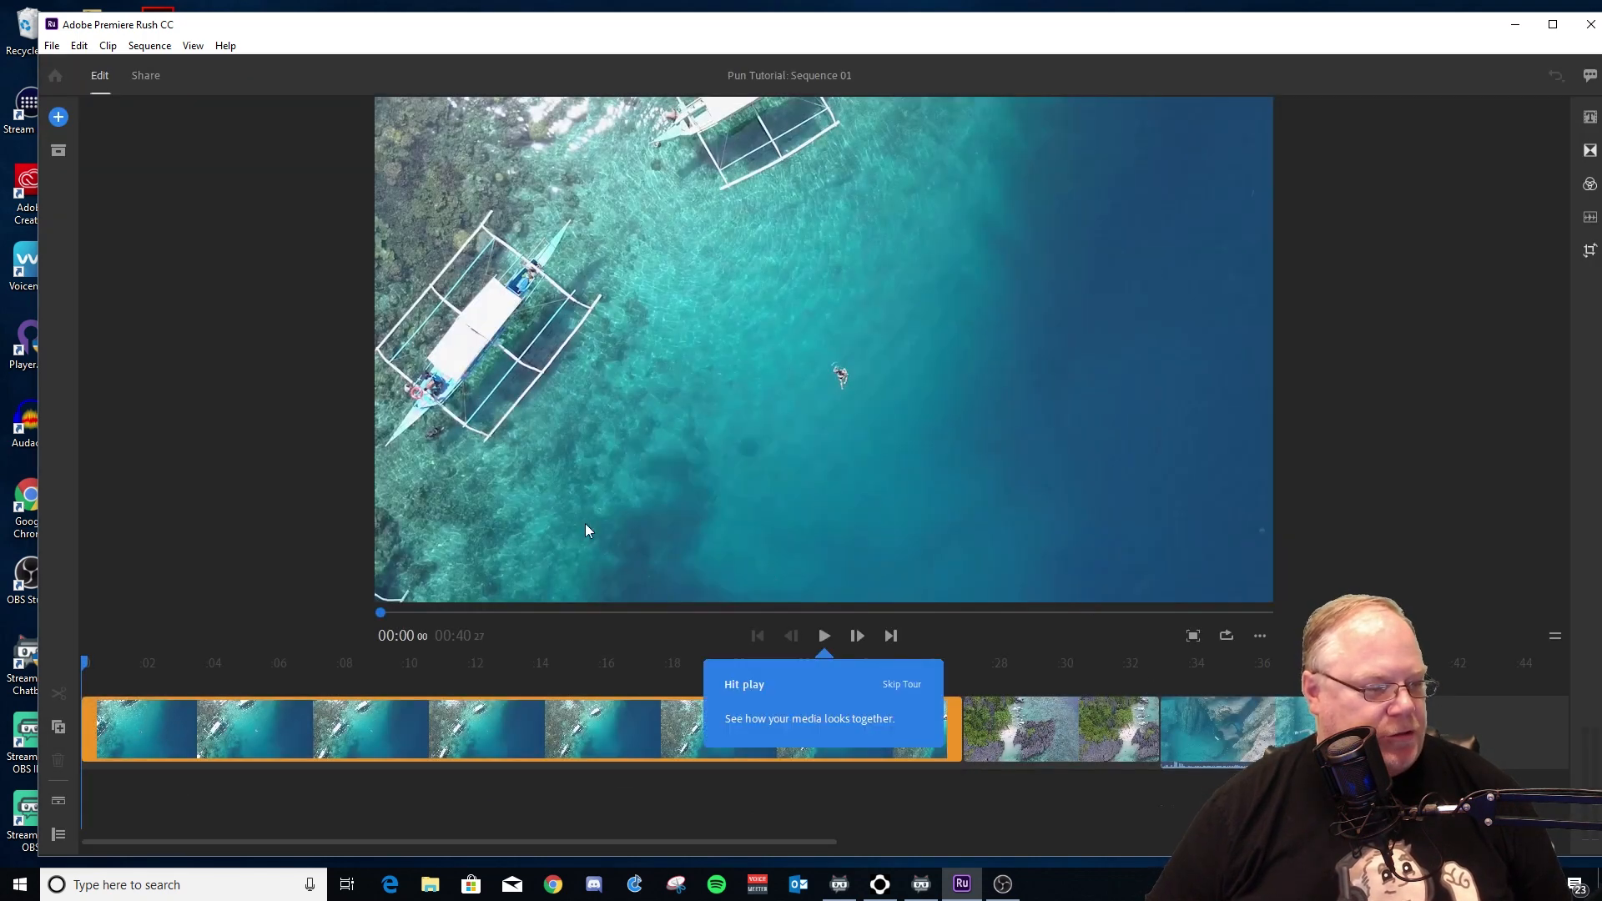
- Play the opening seconds of the new sequence as a preview, then pause it
click(823, 639)
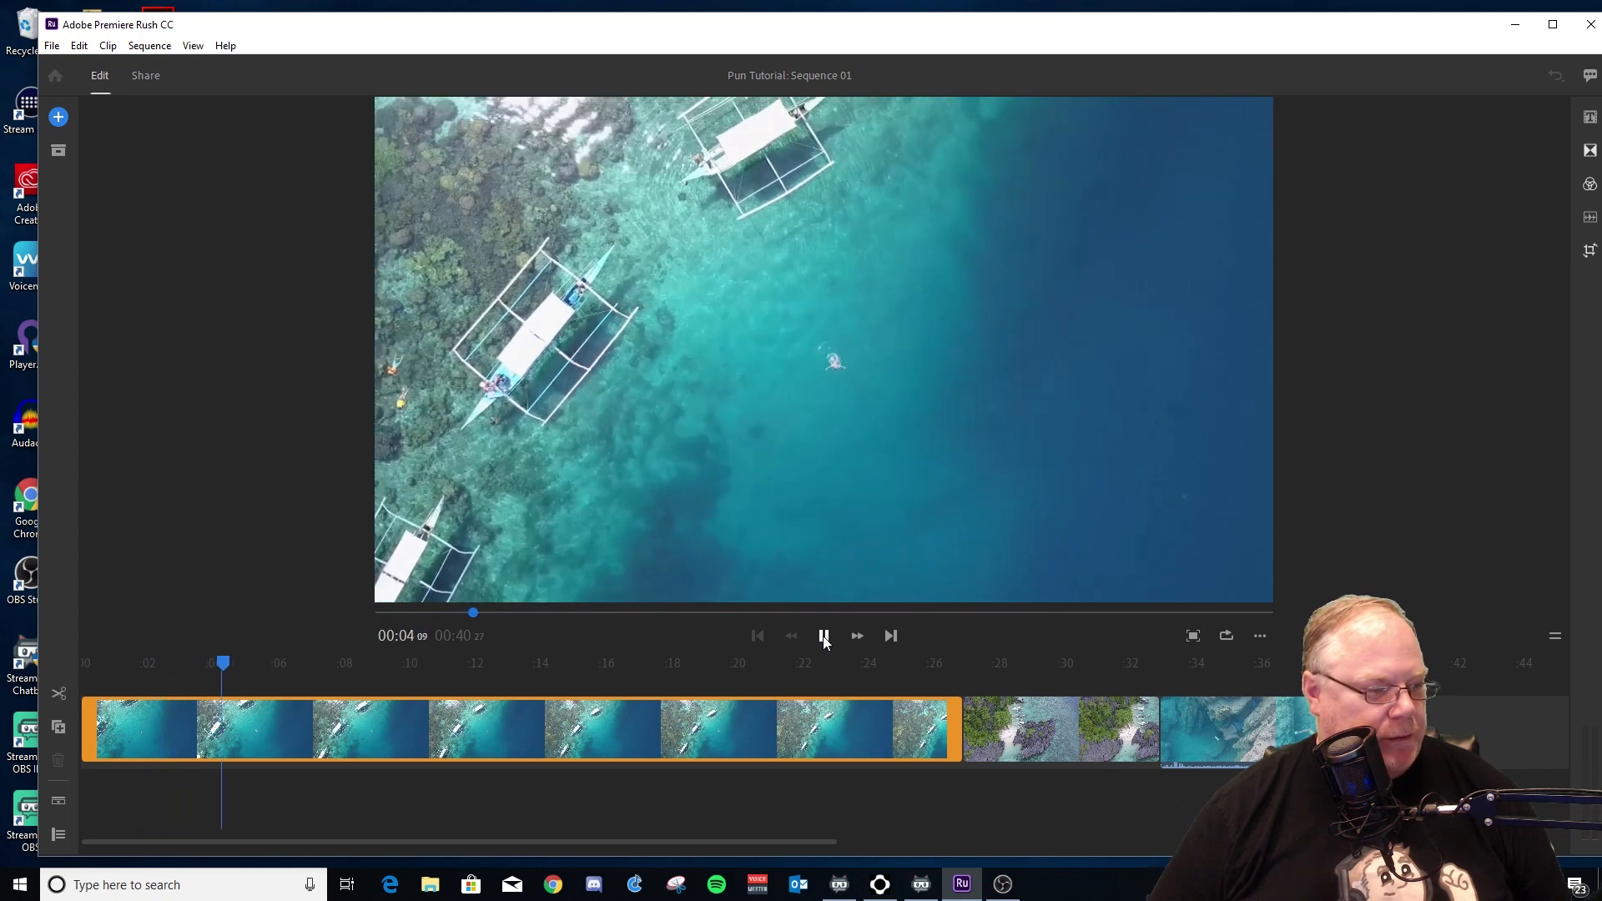
click(824, 638)
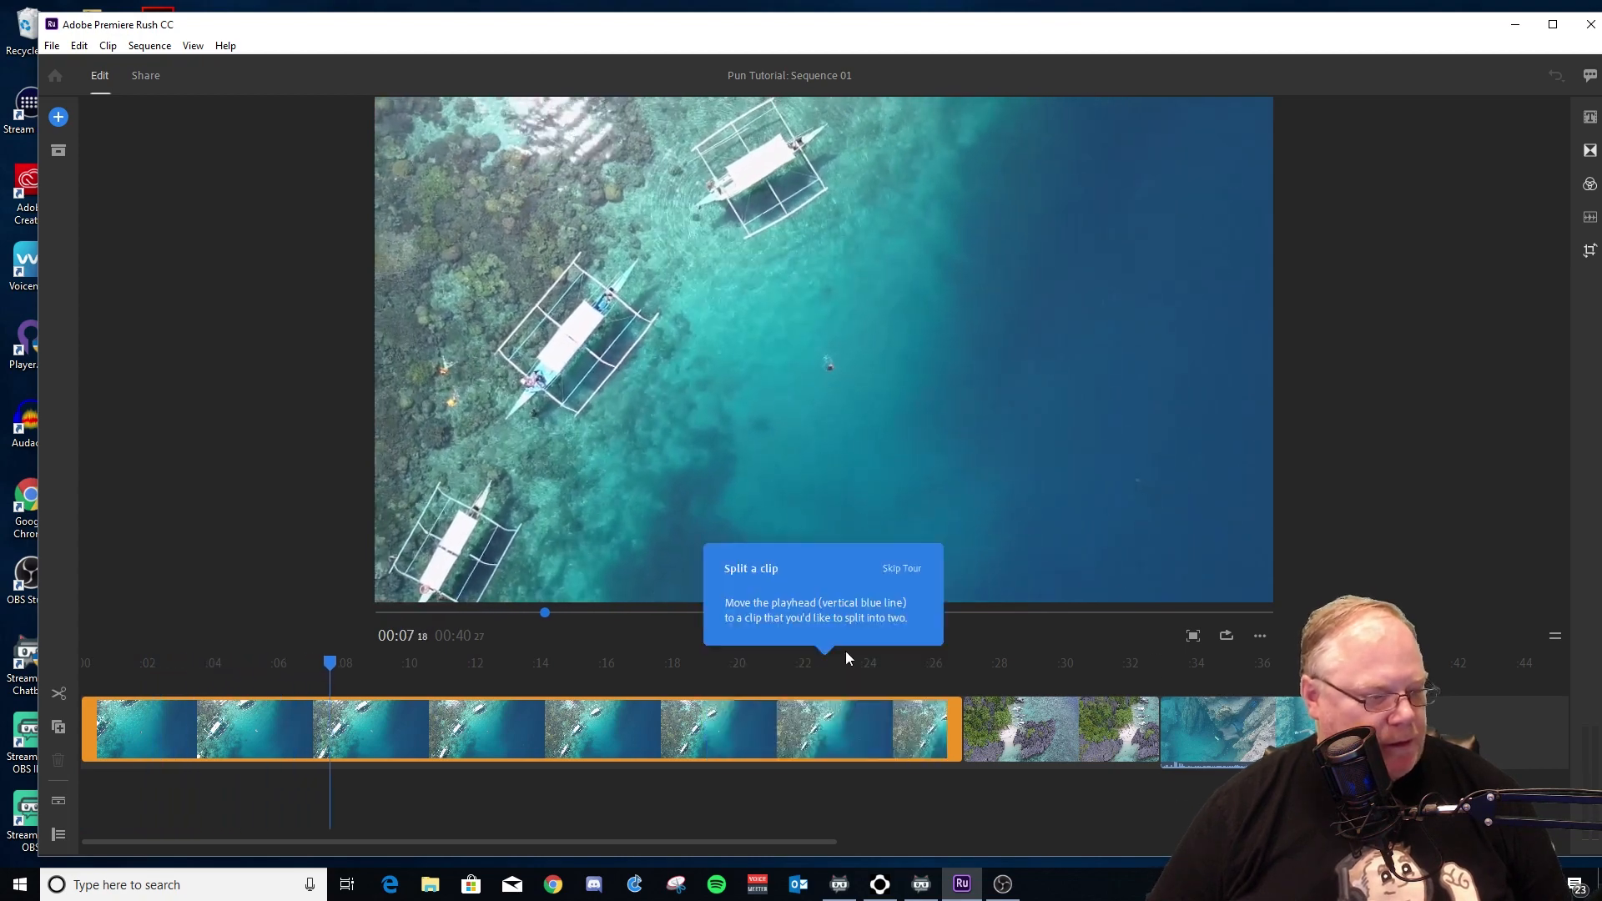
- Find a cut point in the Snorkeling clip by playing part of it and split the clip at 00:36:24
click(1264, 678)
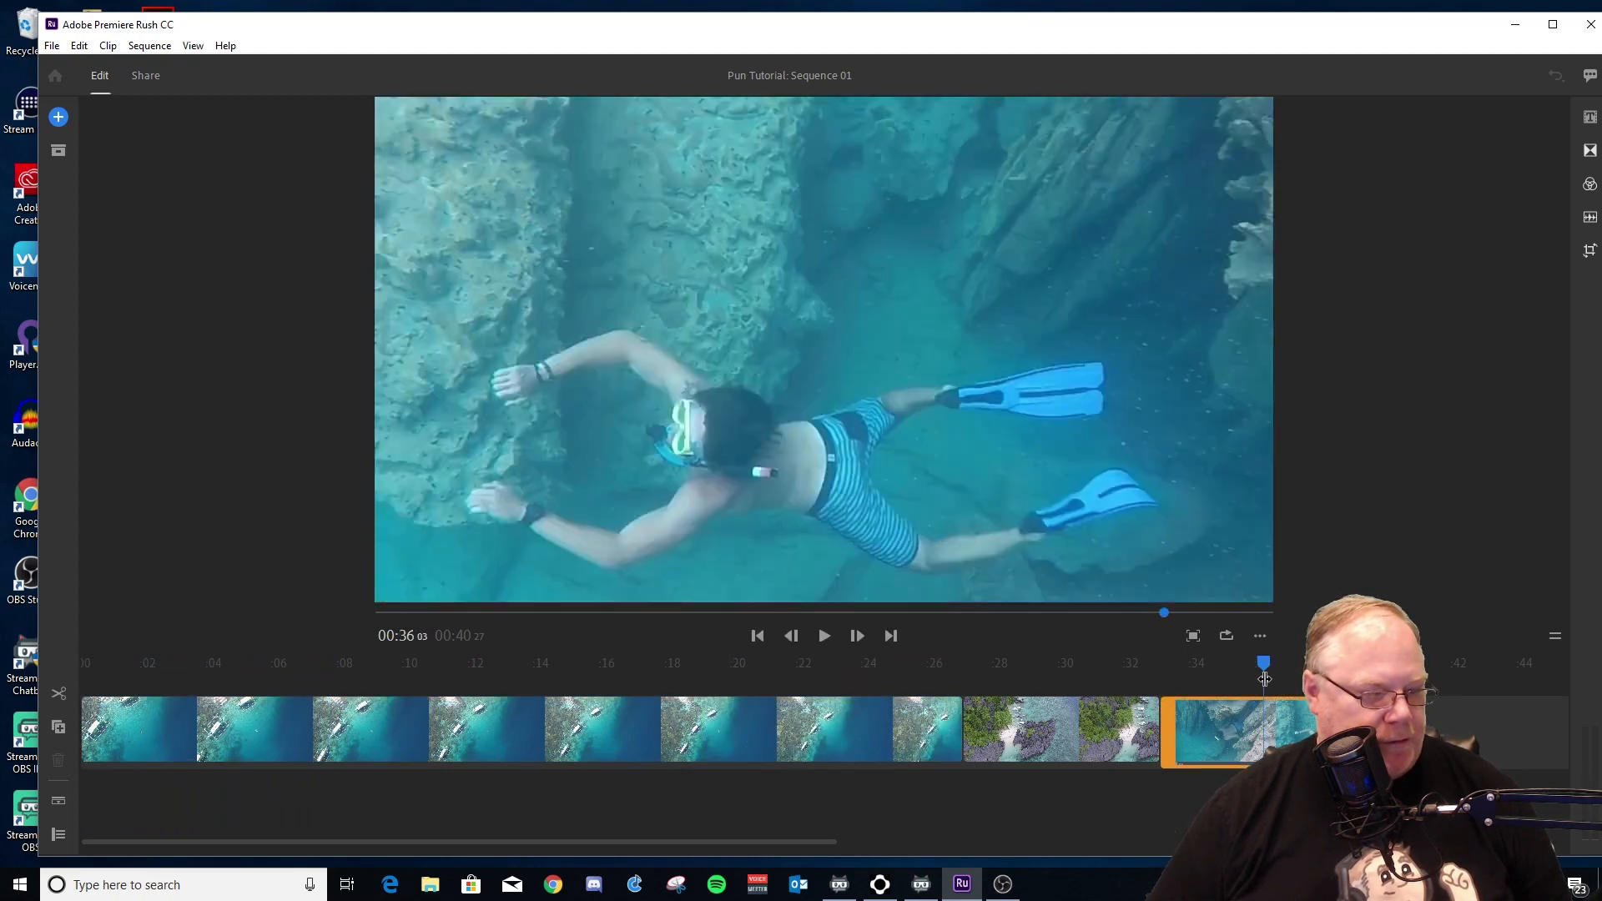
click(822, 638)
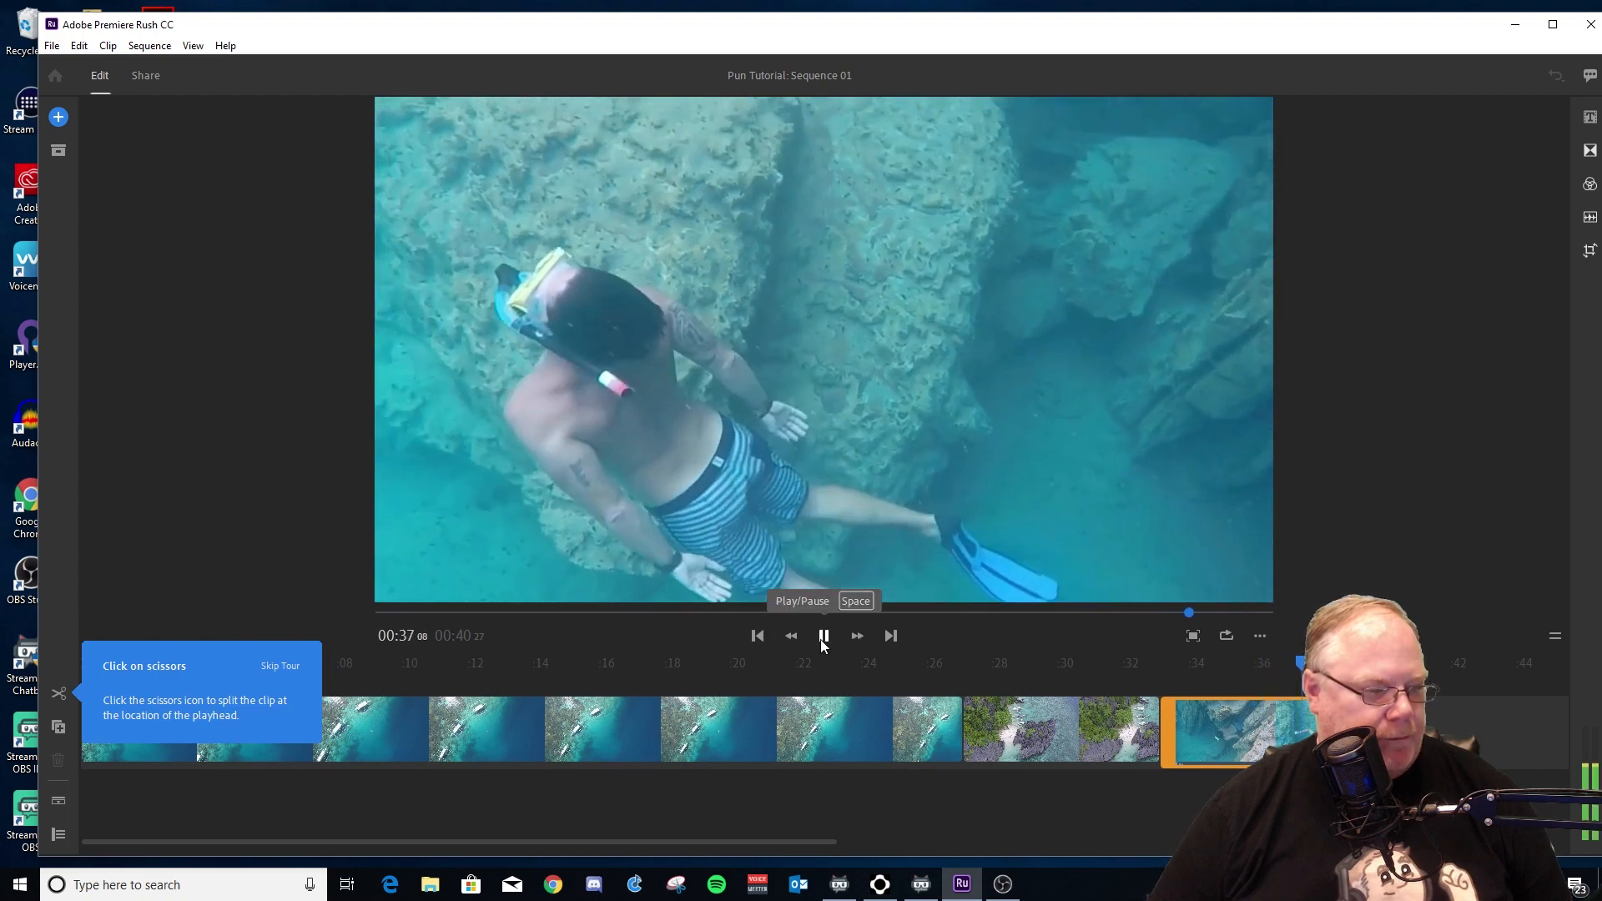
click(823, 638)
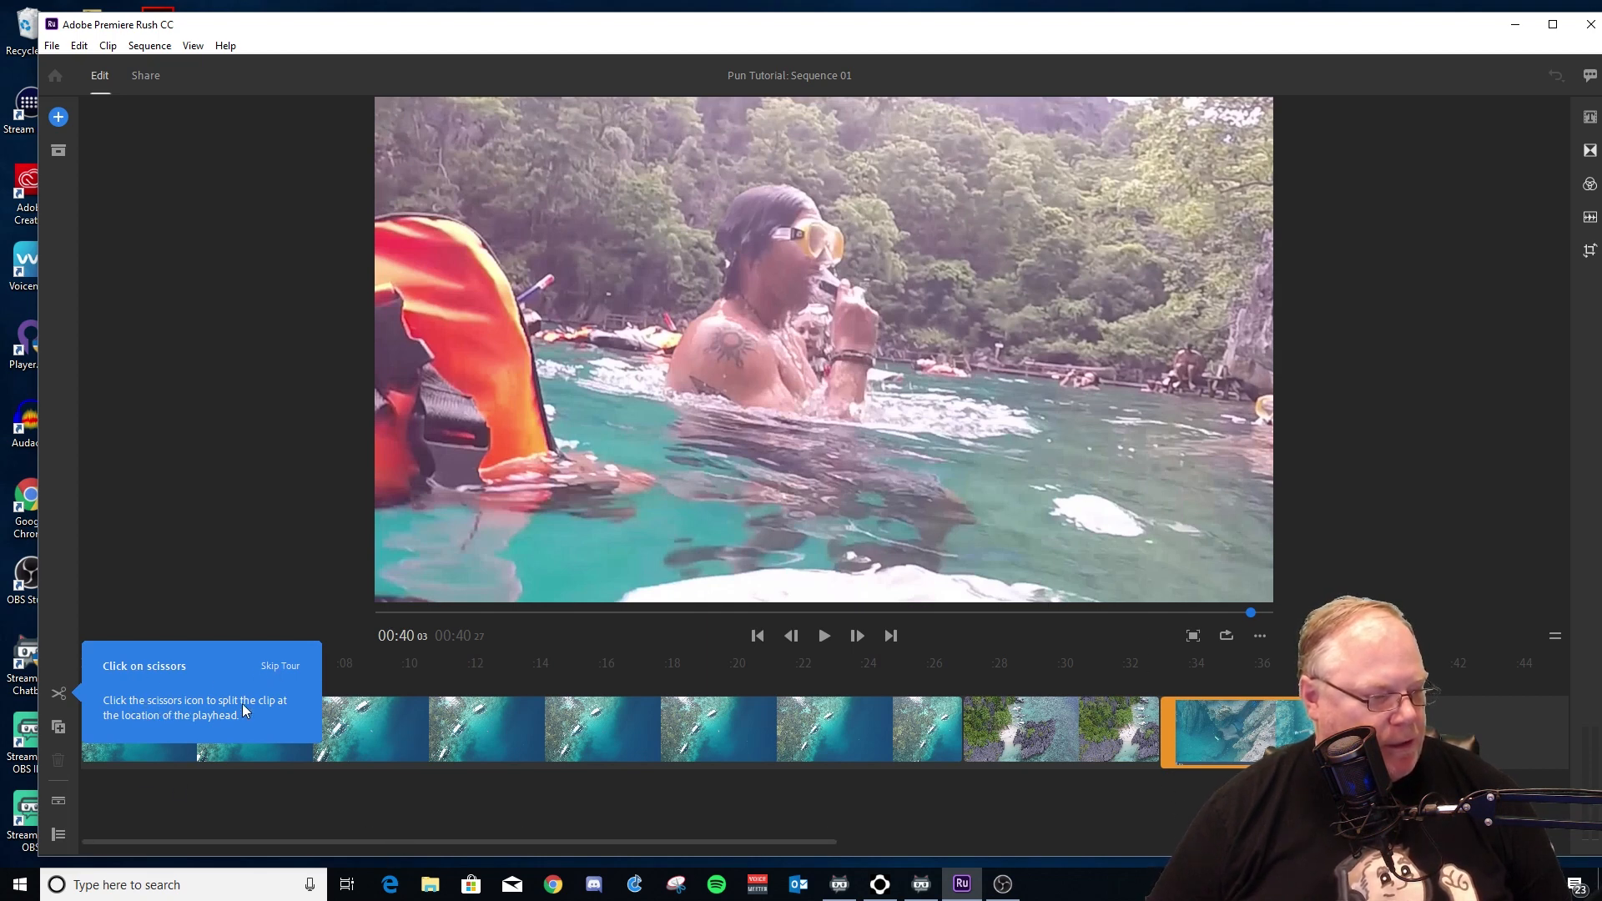
drag(1394, 672, 1285, 686)
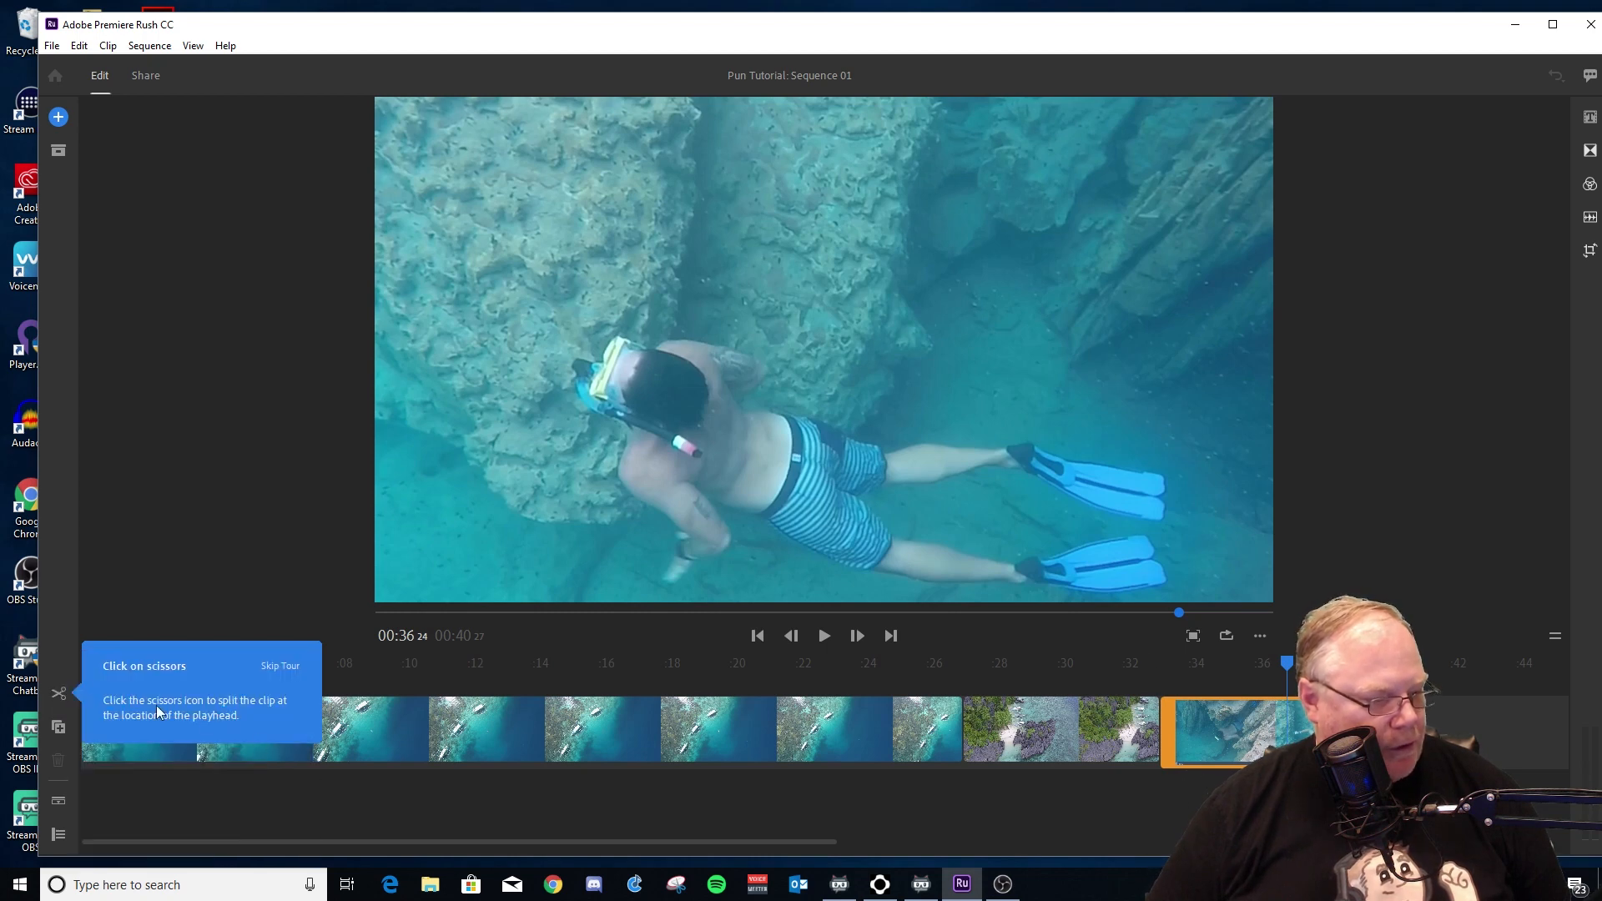
click(61, 701)
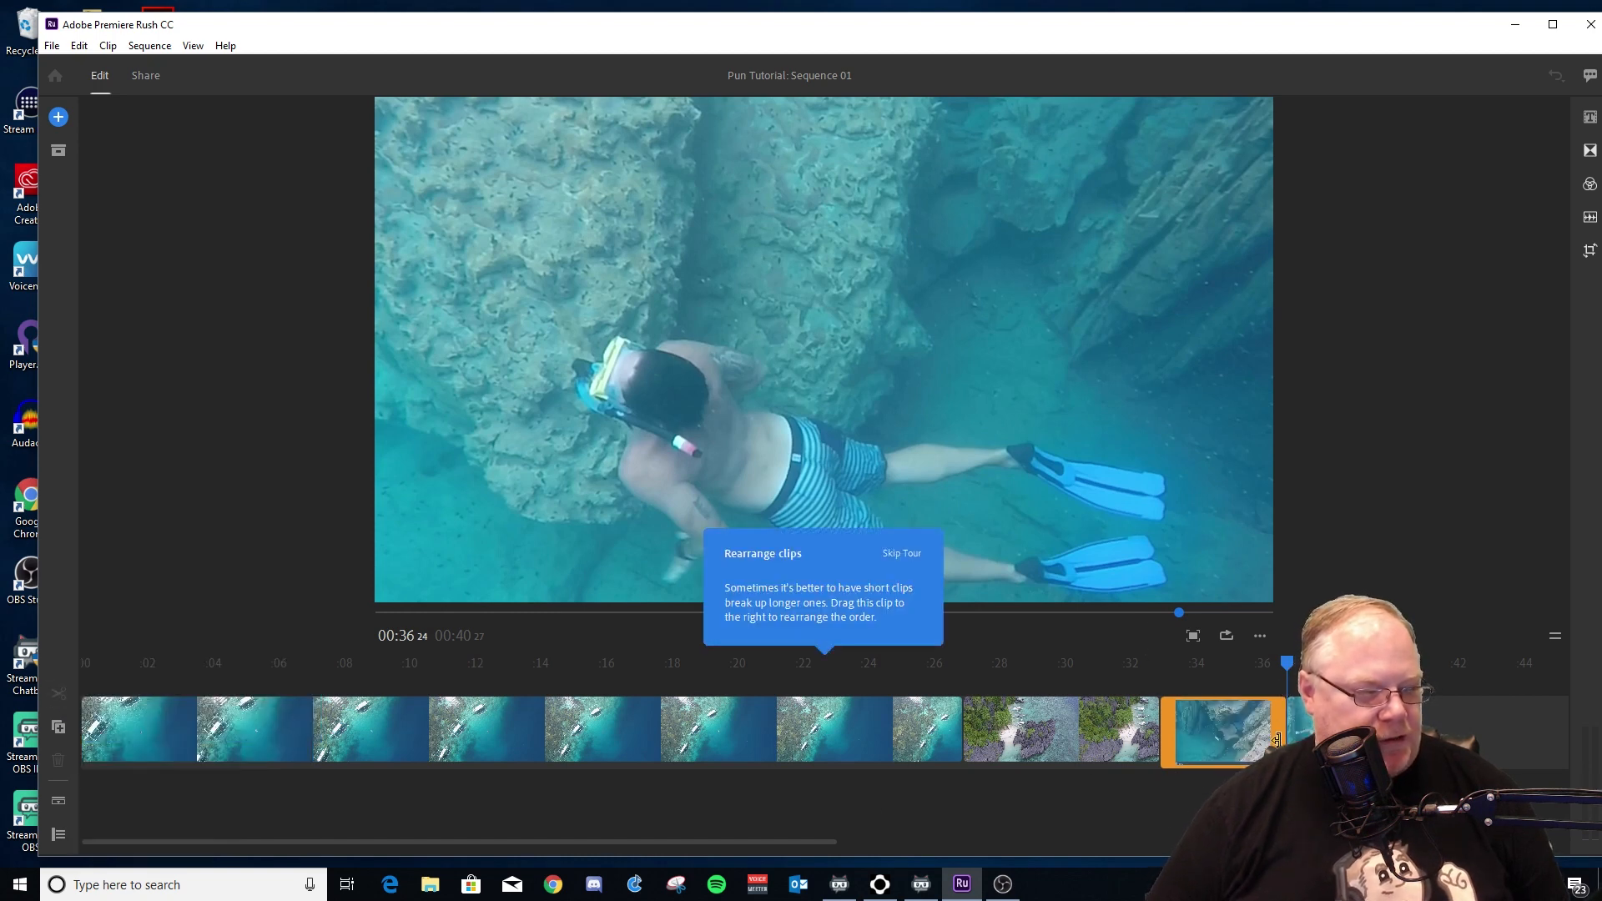
- Shorten the opening Swimming Aerial clip by trimming its end back to about 24 seconds on the timeline
drag(1289, 664, 1352, 665)
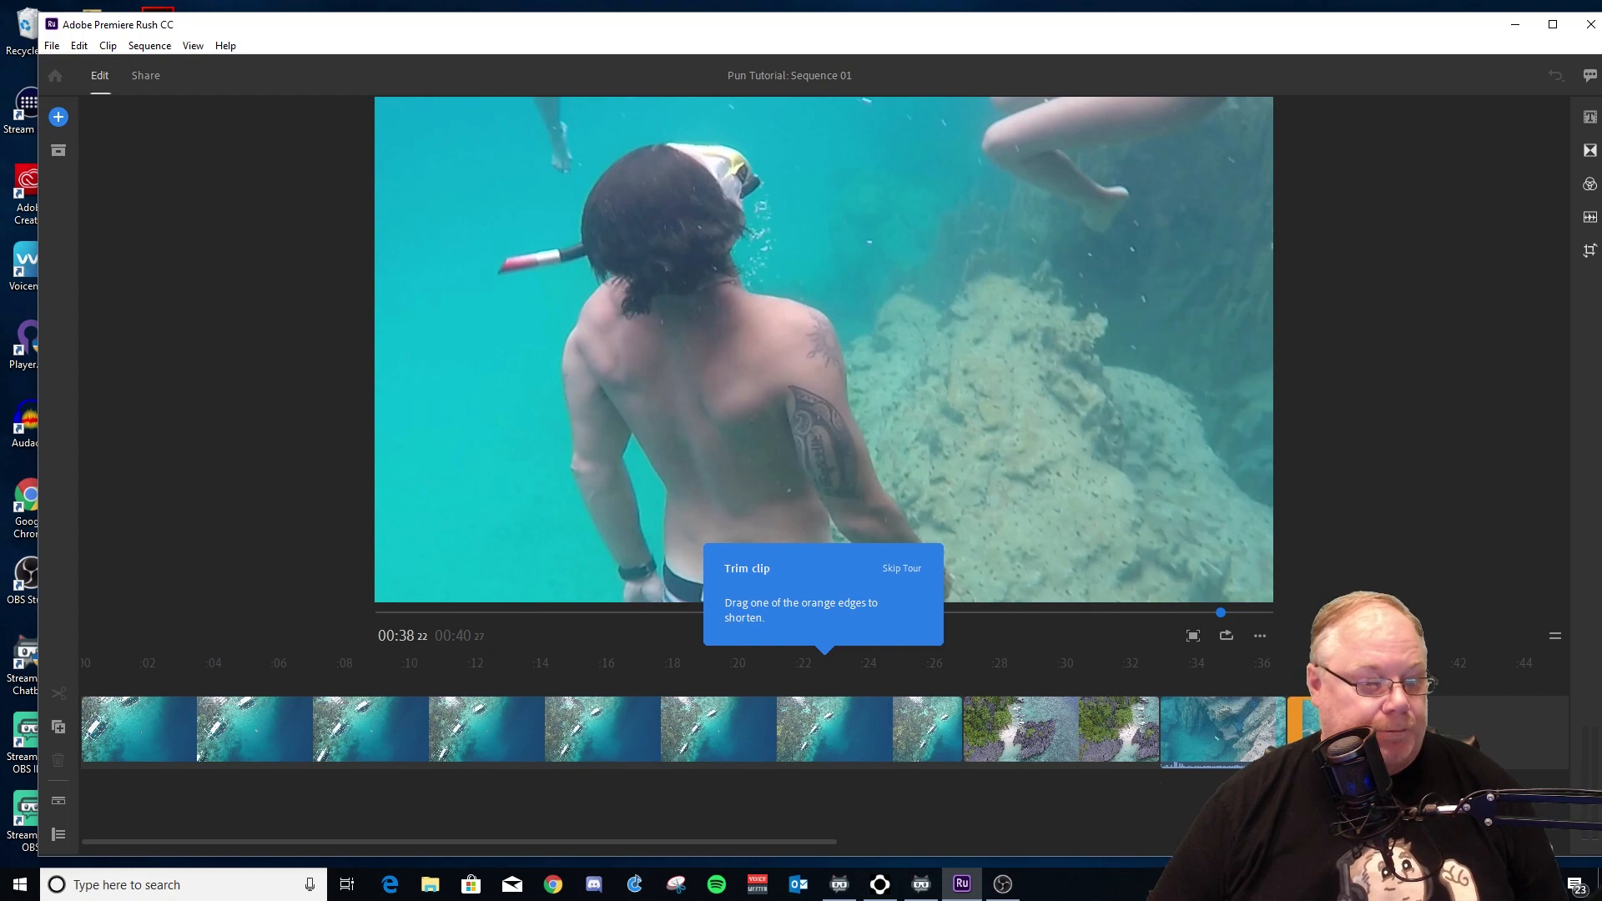
drag(1352, 664, 1301, 664)
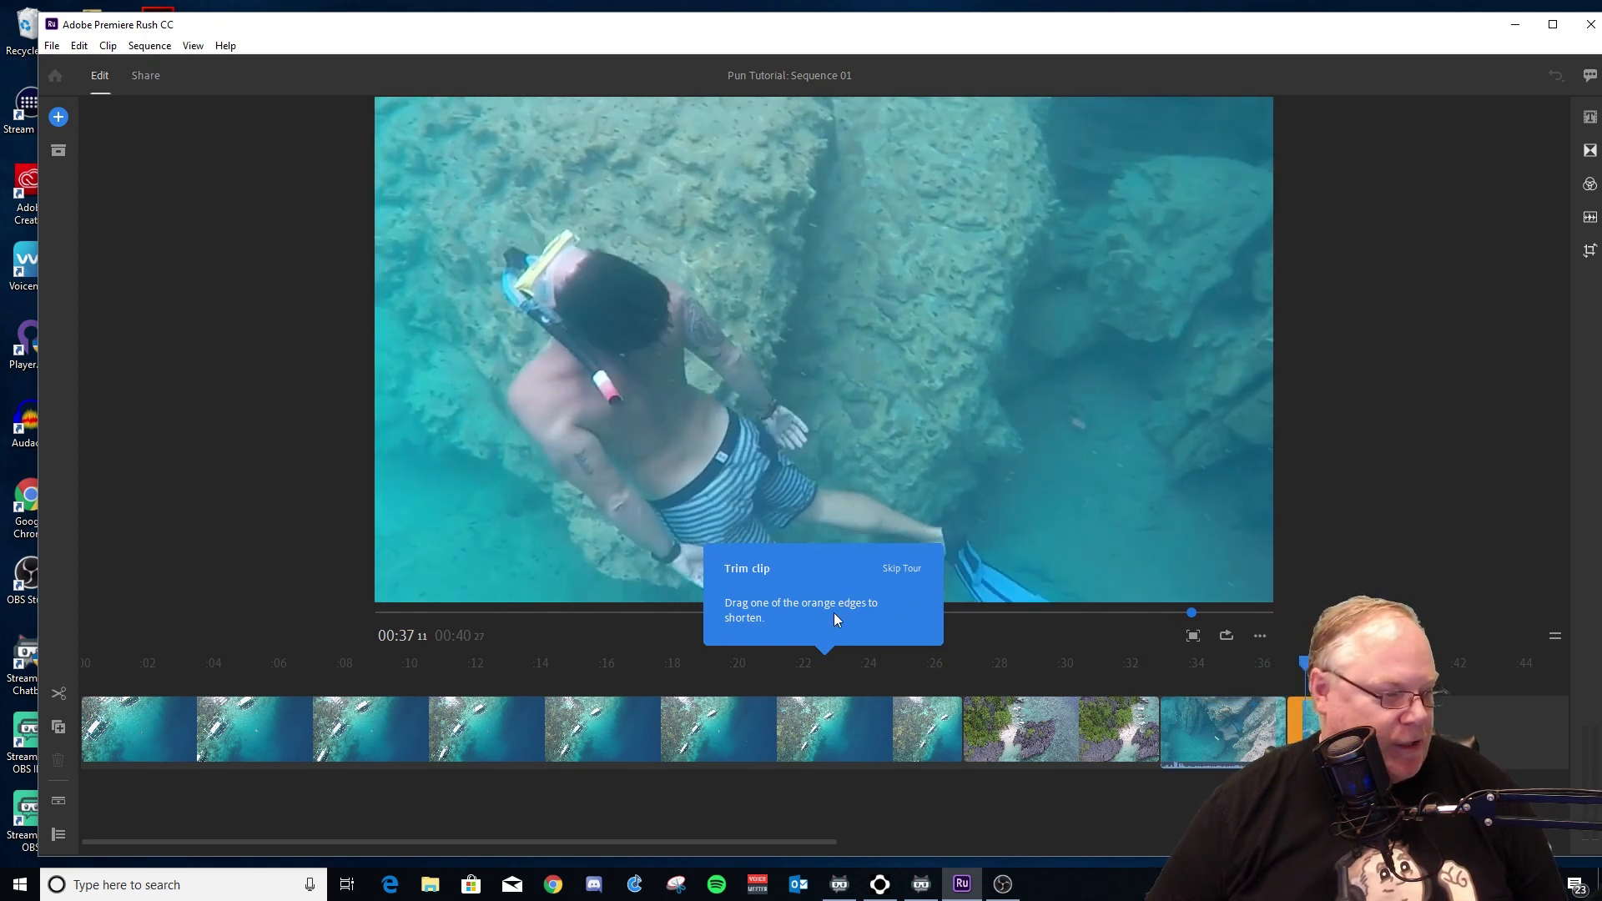
click(817, 739)
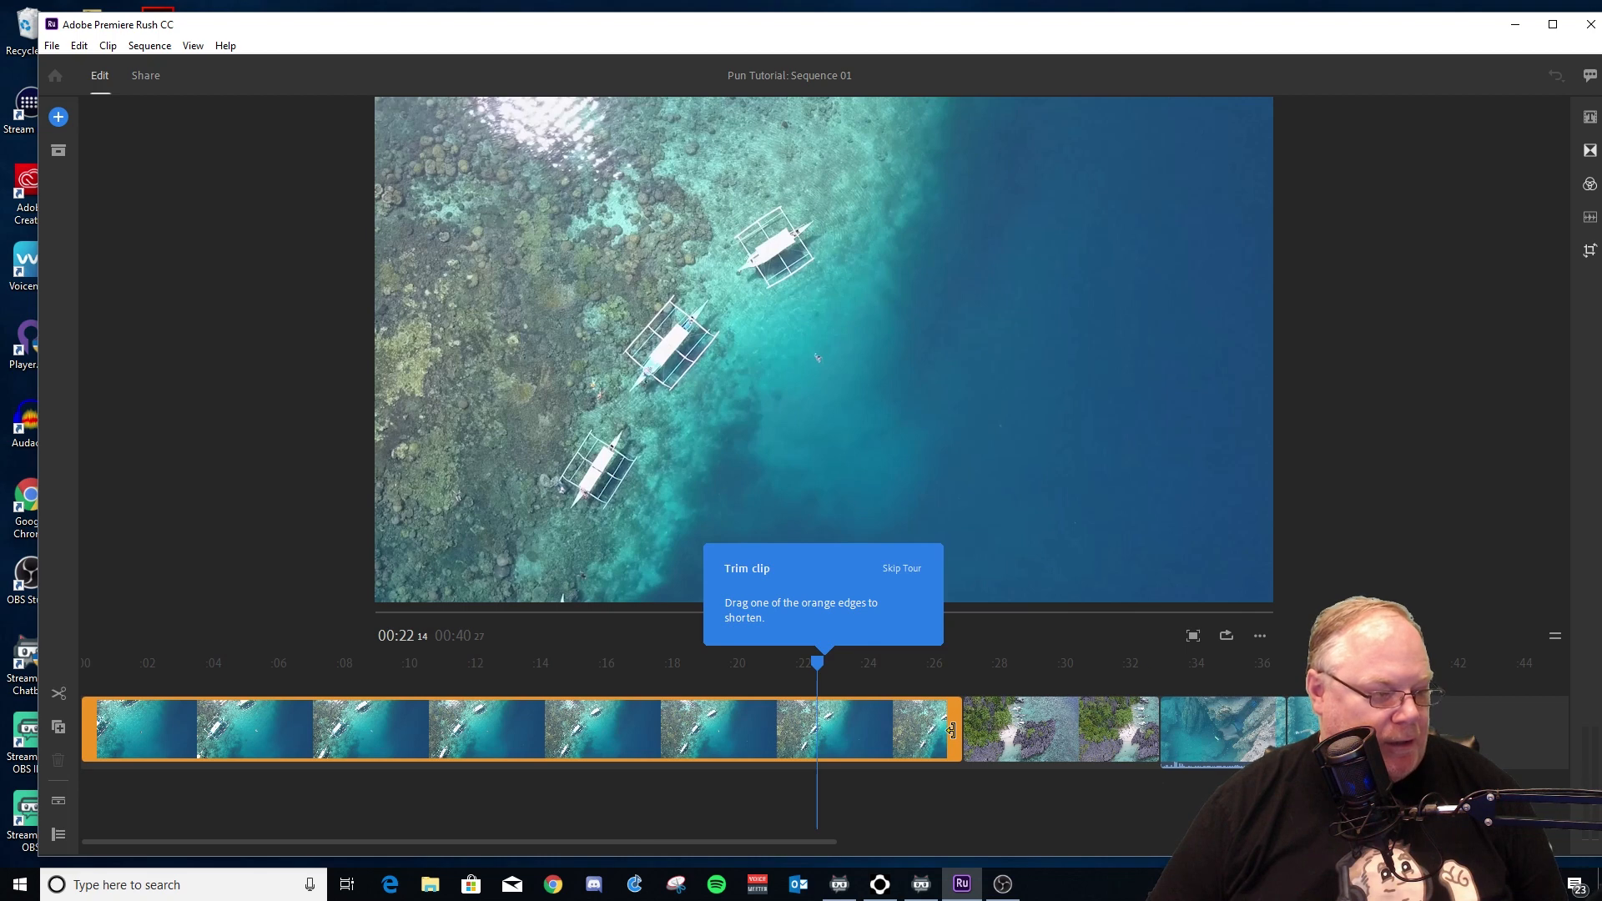
drag(951, 731, 870, 715)
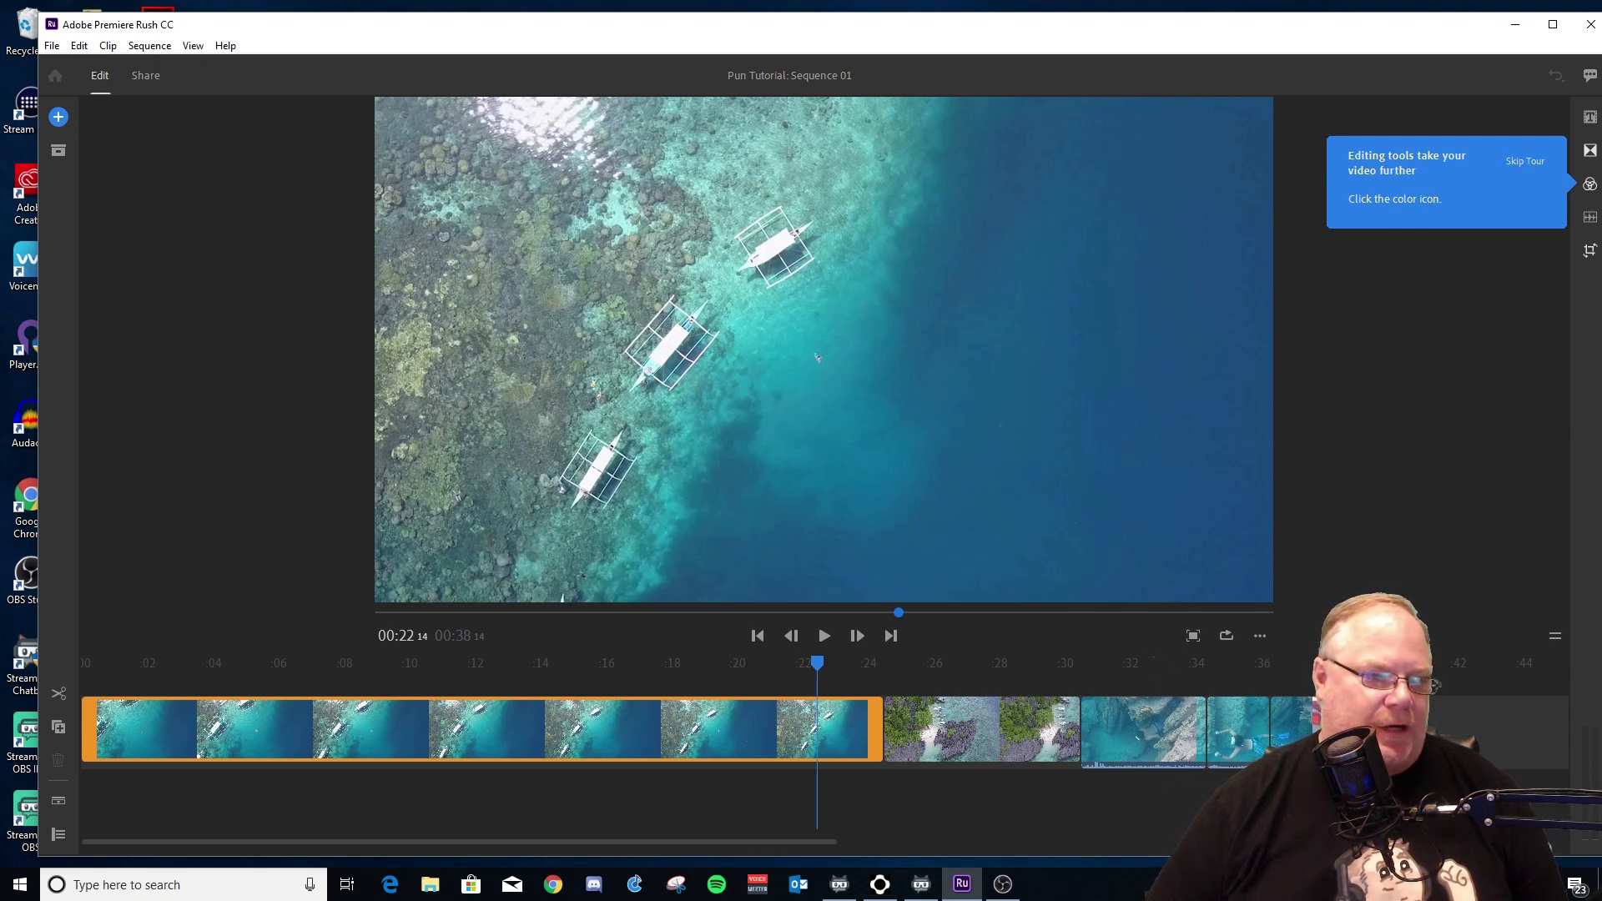
- Try several built-in color presets on the Swimming Aerial clip, including SL Gold, SL Night, SL Kodak and Film, and settle on SL Bleach
click(1590, 187)
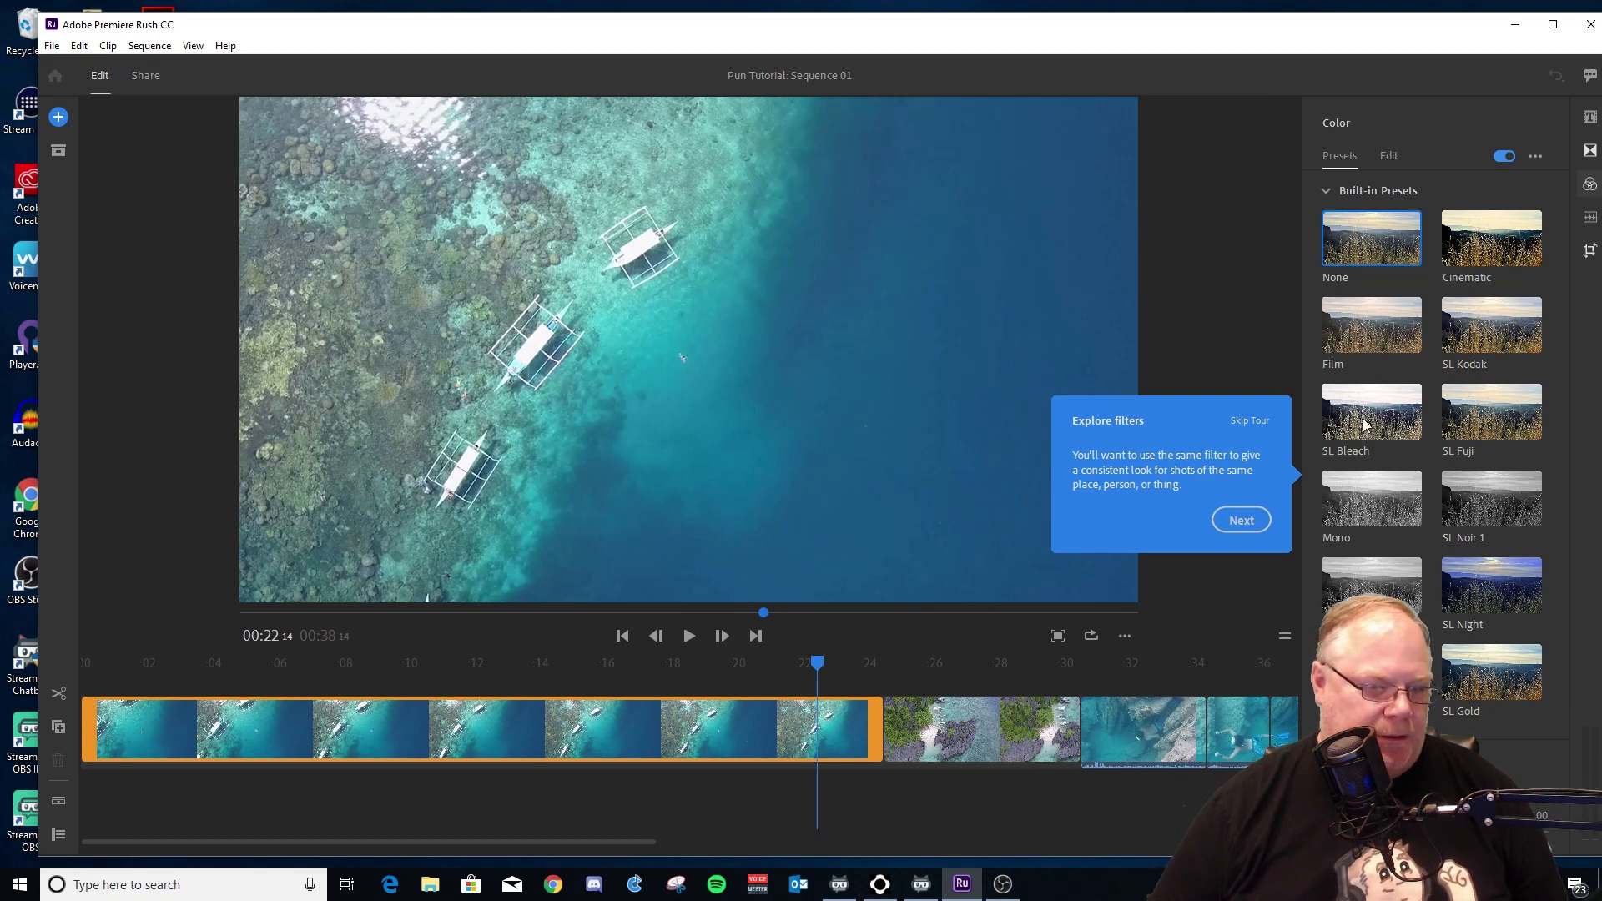
click(1448, 673)
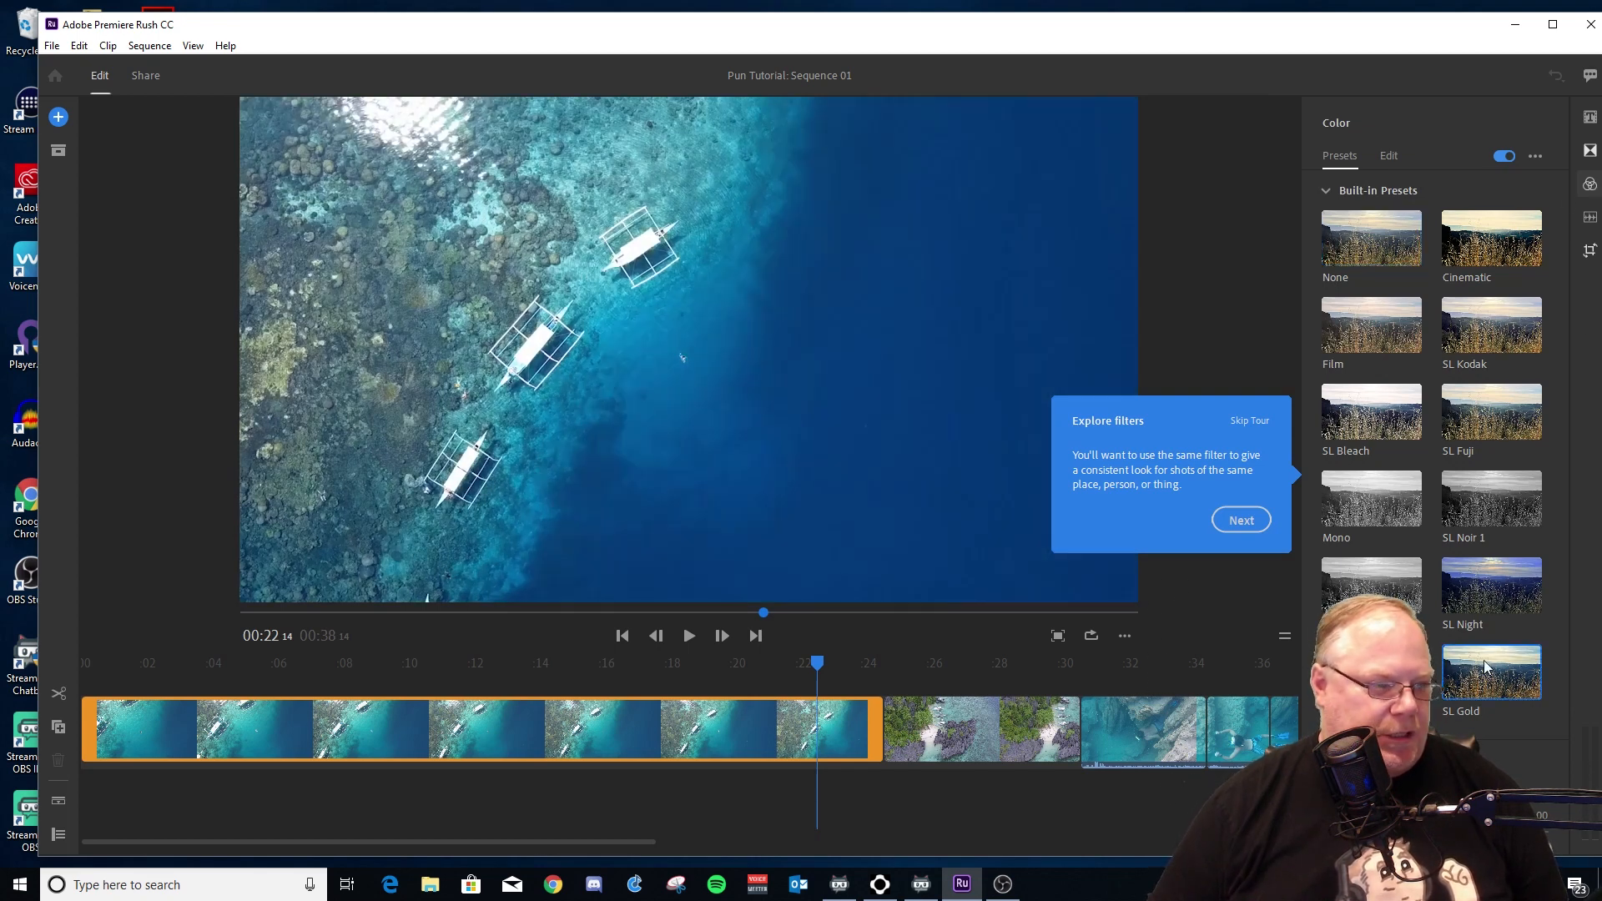
click(1509, 616)
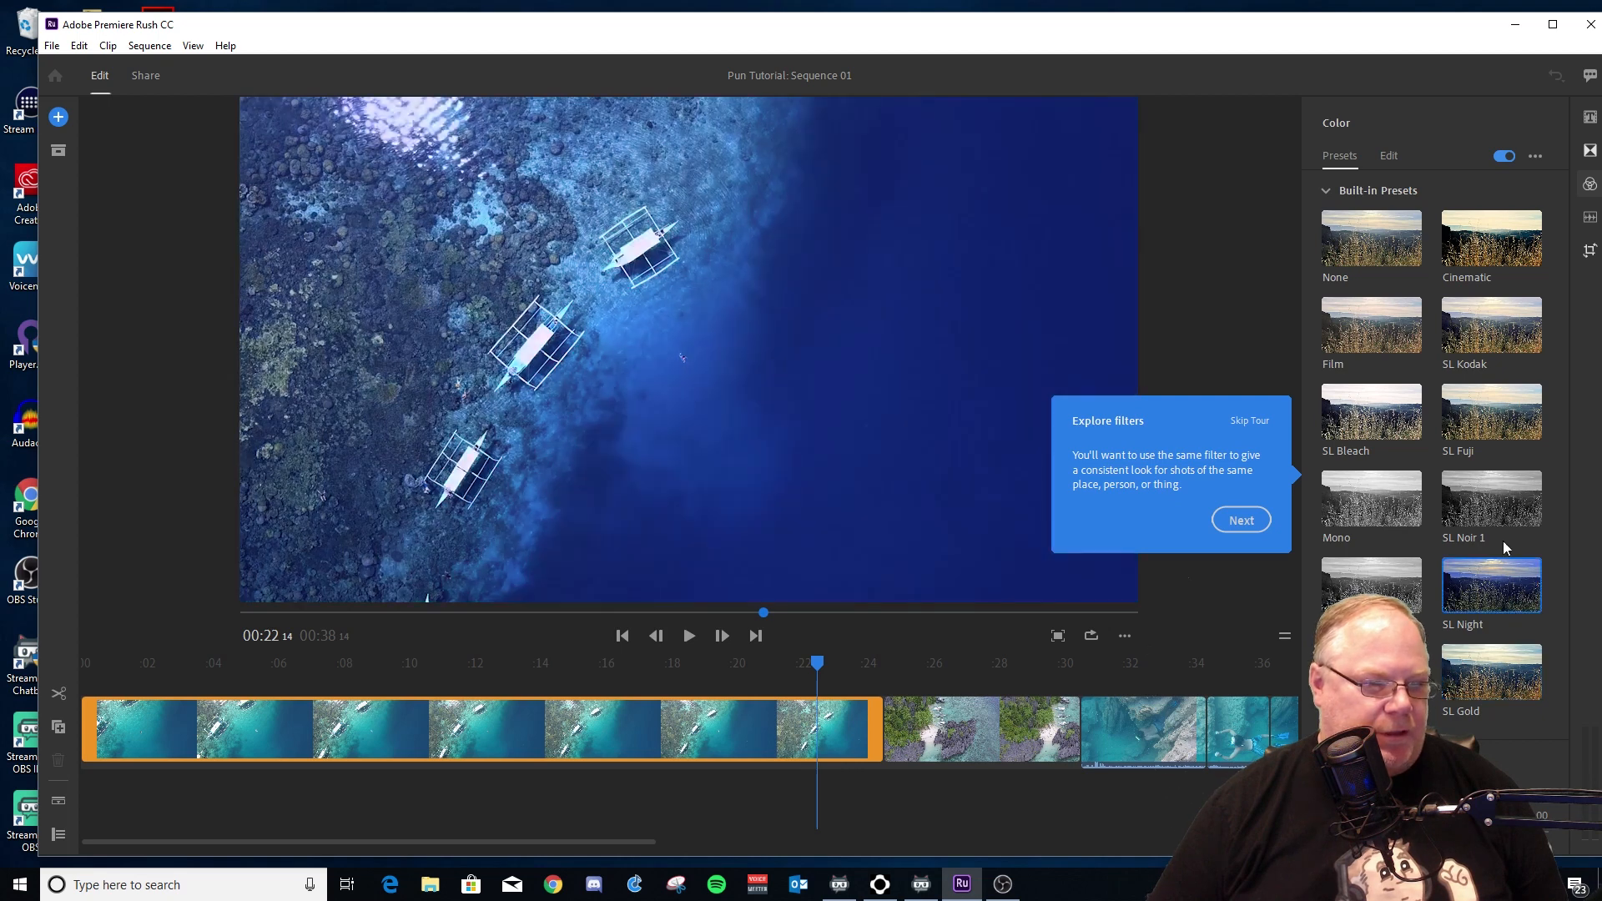
click(1494, 403)
click(1500, 338)
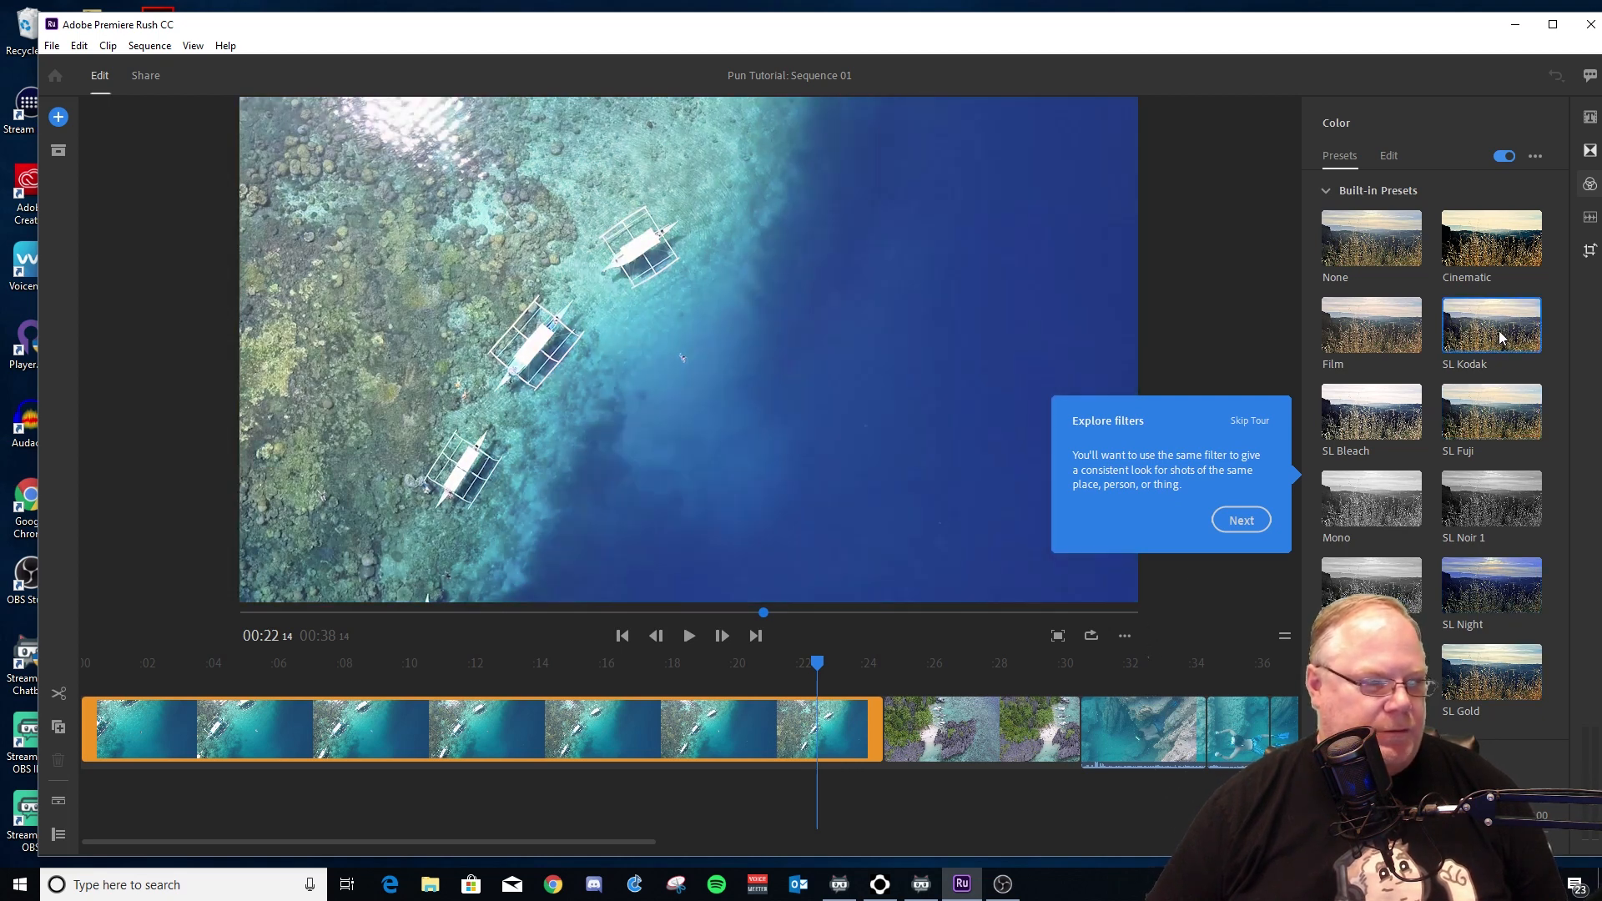
click(1384, 340)
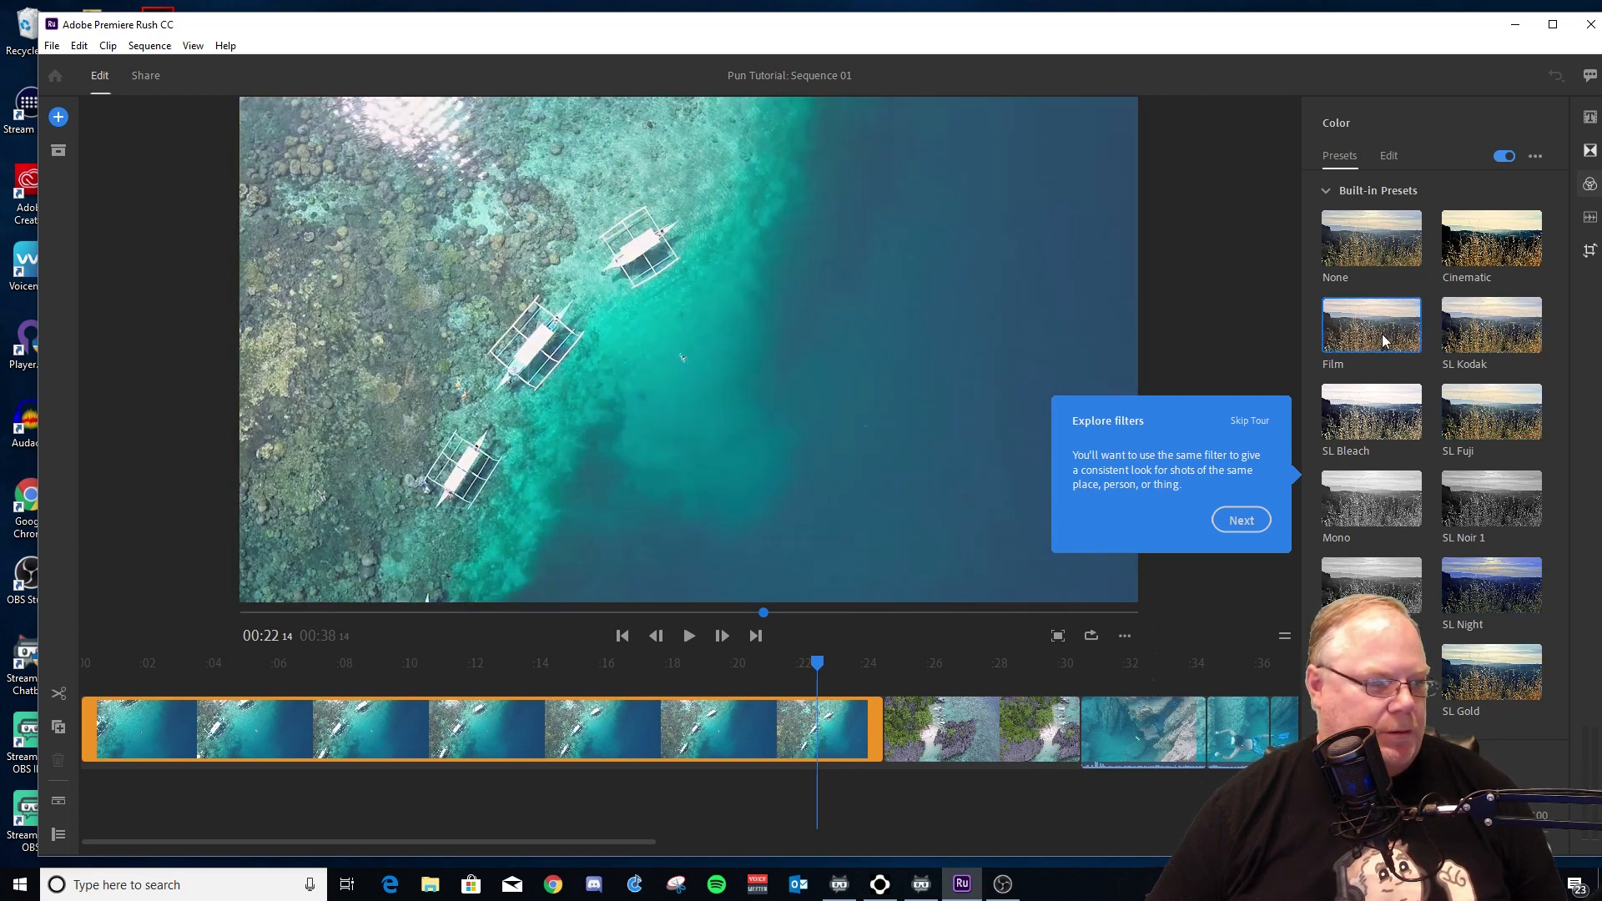
click(1368, 427)
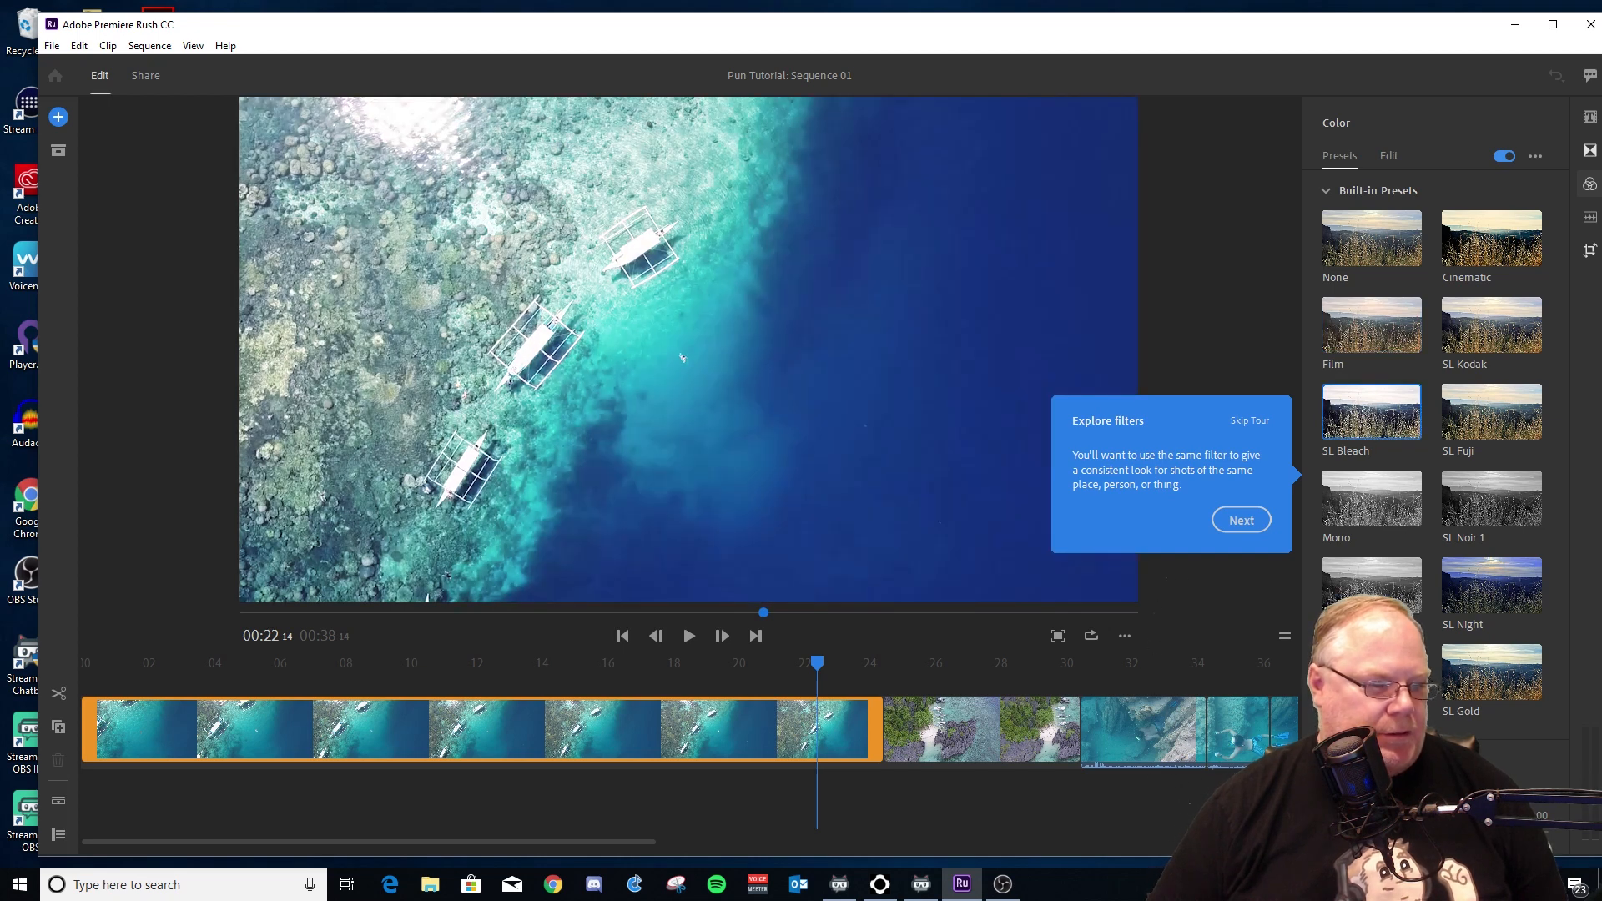
- Set the Swimming Aerial clip's Shadows to -1 in the basic color adjustments
click(1392, 157)
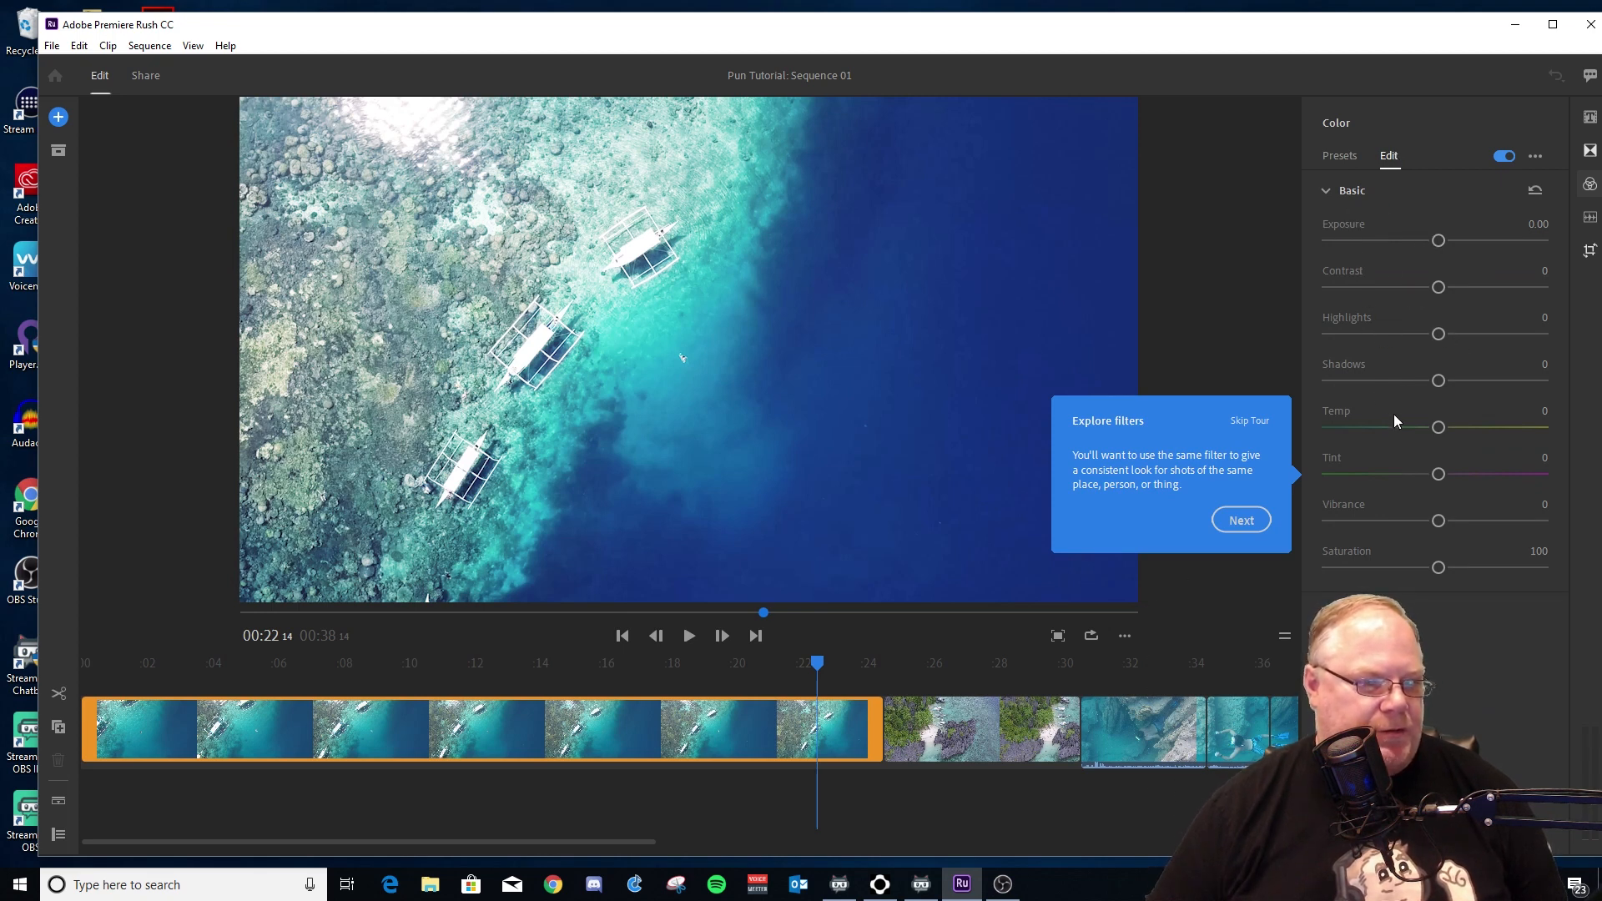
mouse_move(1439, 380)
mouse_down()
mouse_move(1382, 382)
mouse_move(1451, 384)
mouse_move(1435, 385)
mouse_up()
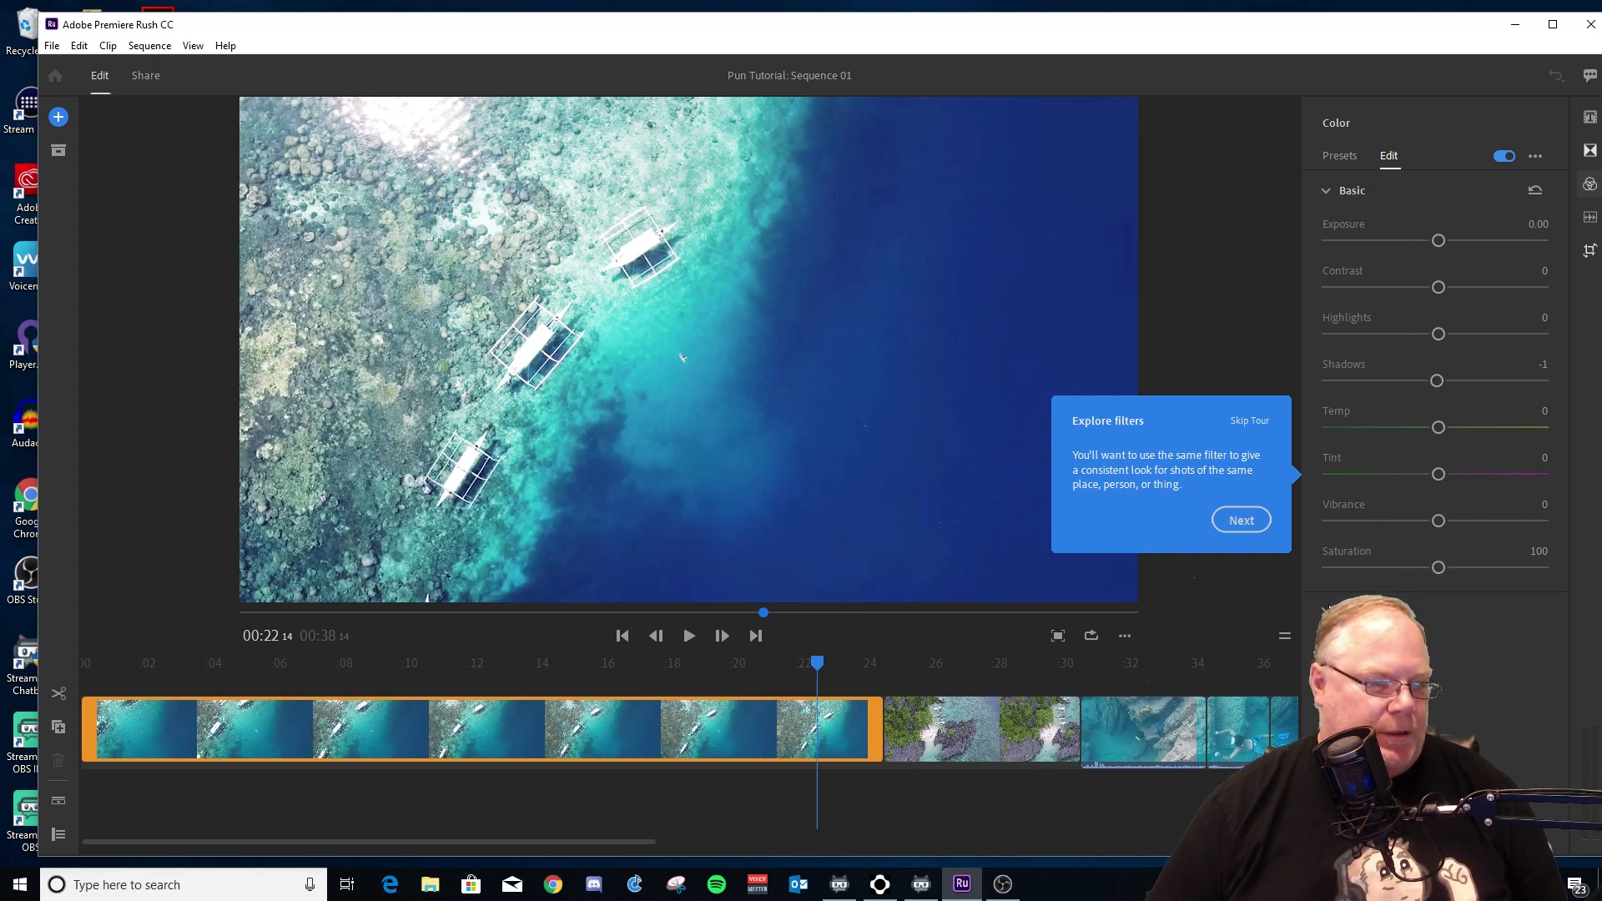
- Look over the Advanced color adjustments, then collapse both the Advanced and Basic groups
click(1328, 608)
scroll(1331, 613, down, 1)
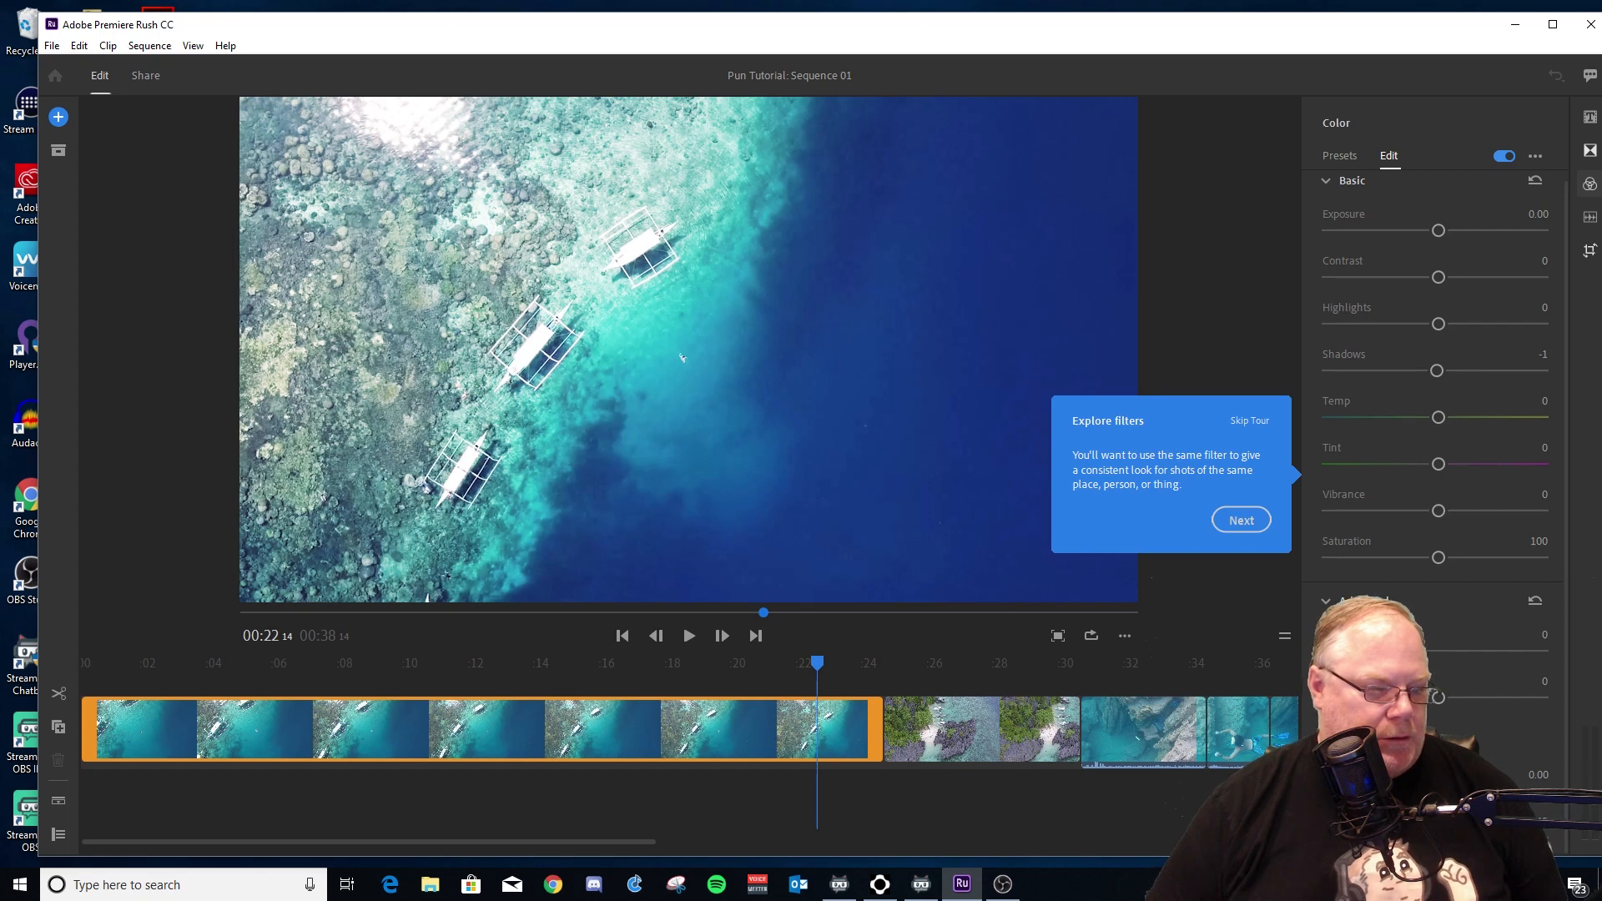
click(1326, 602)
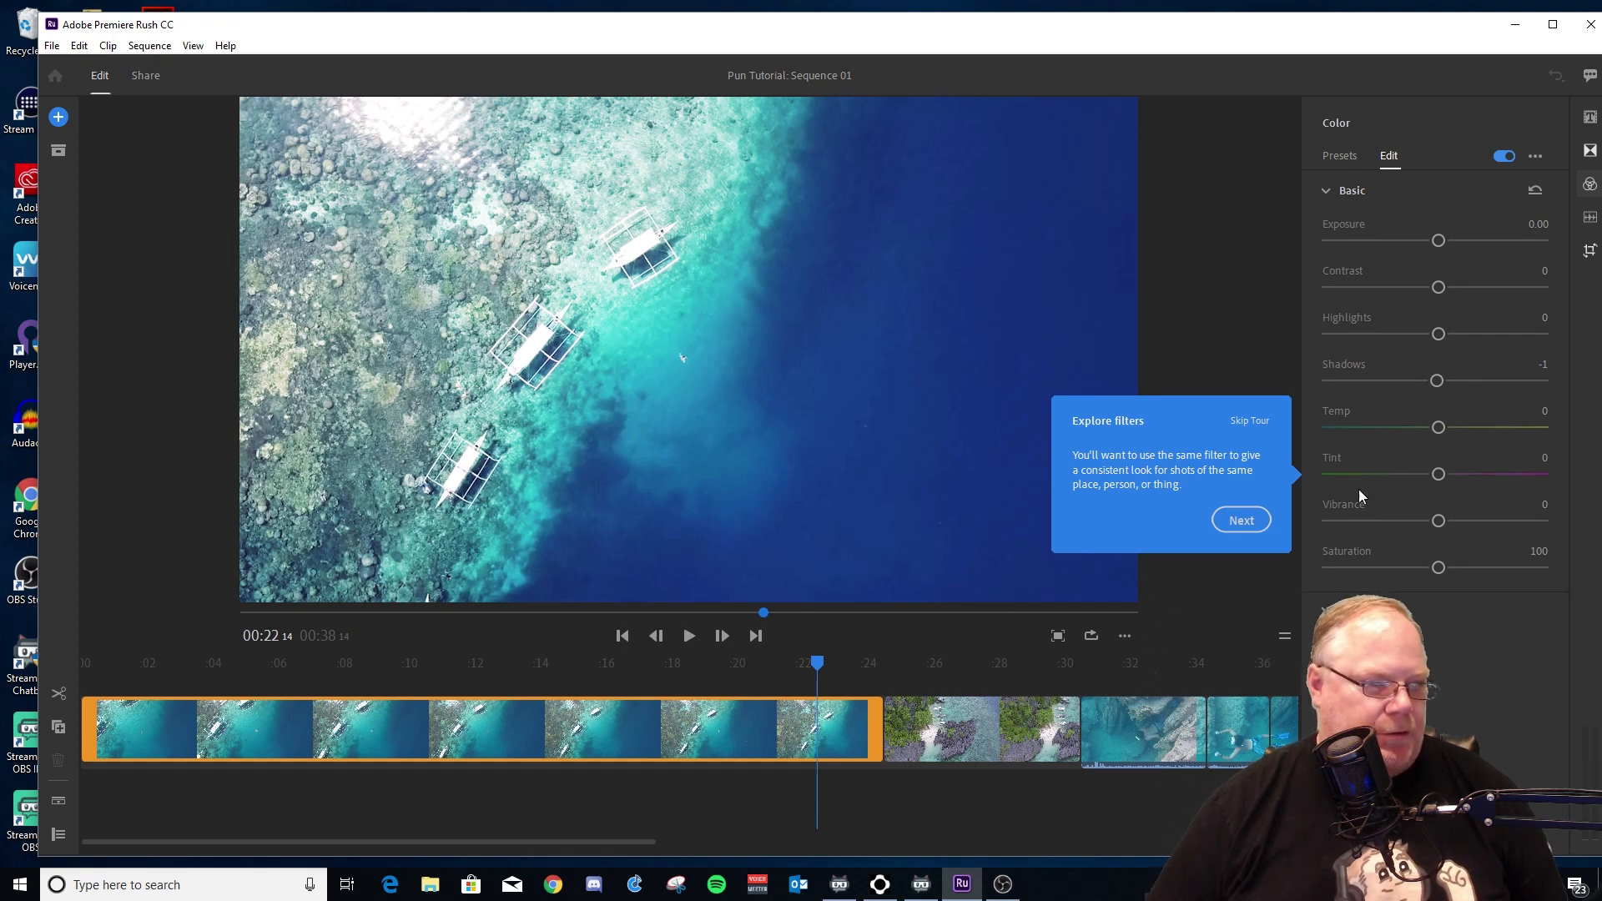
click(1324, 191)
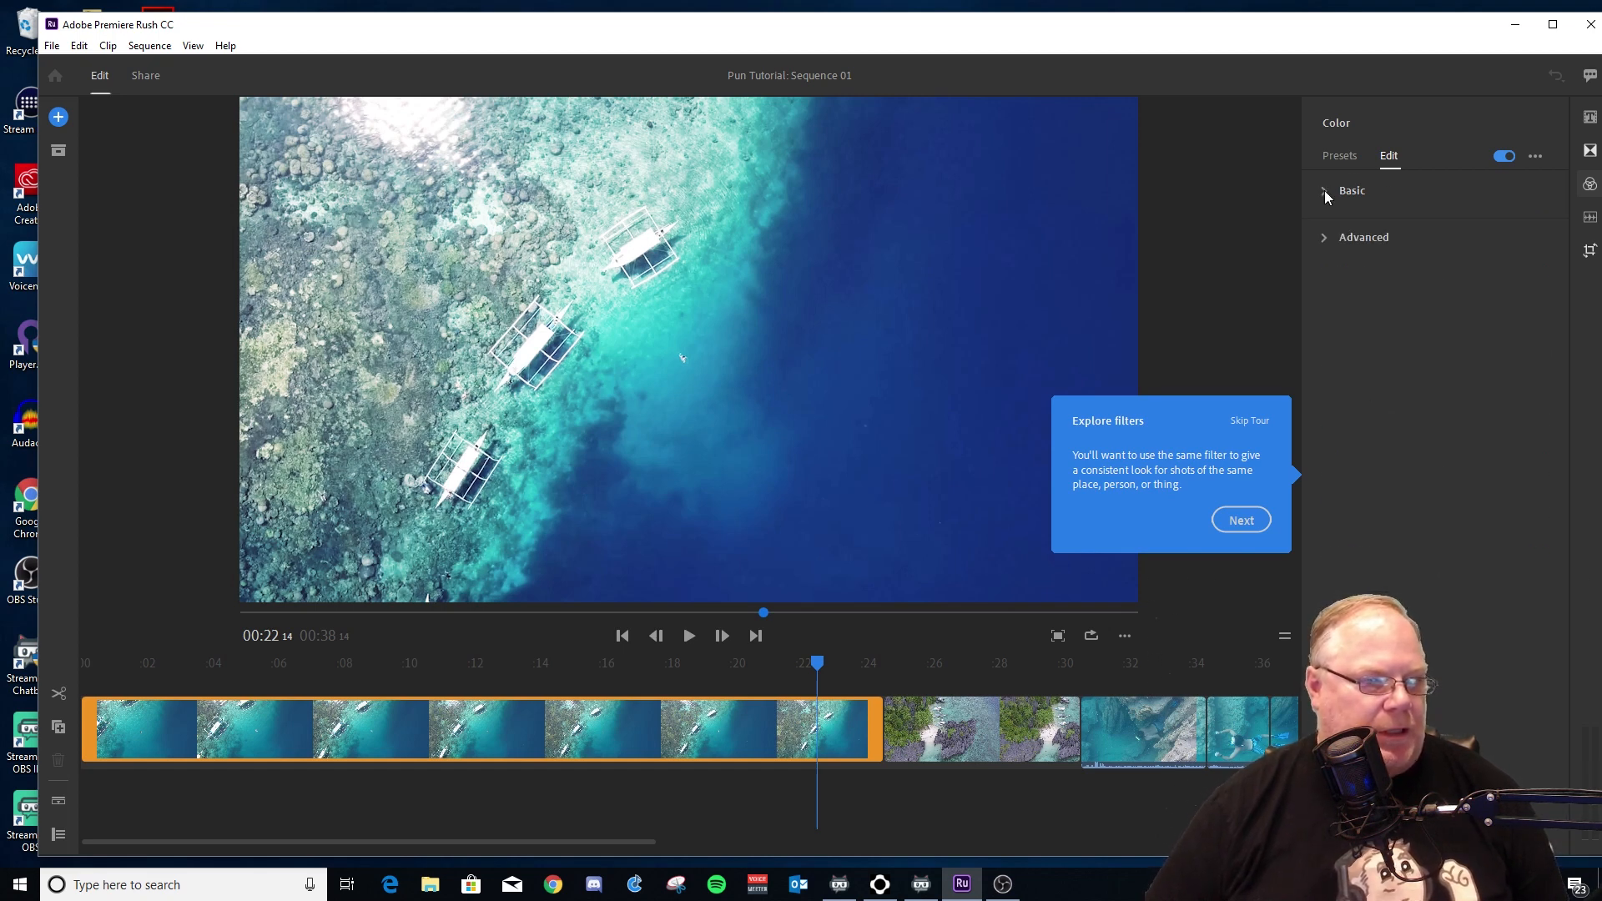
click(1323, 190)
click(1324, 190)
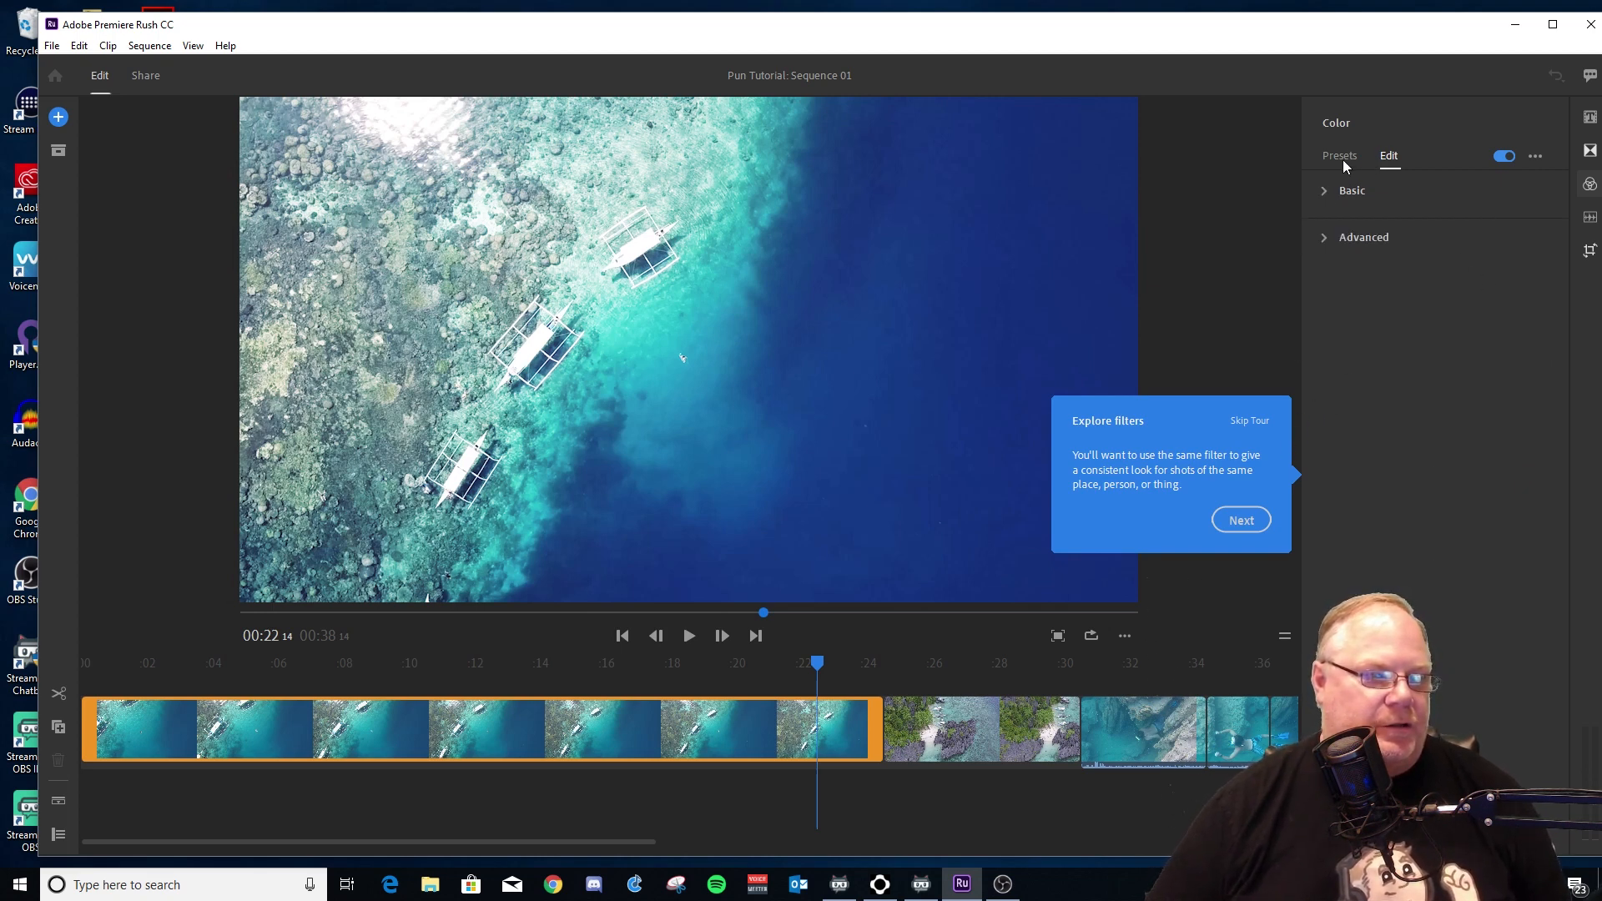
- Save the Swimming Aerial clip's current color settings as a new preset named "Pun LUT"
click(1535, 157)
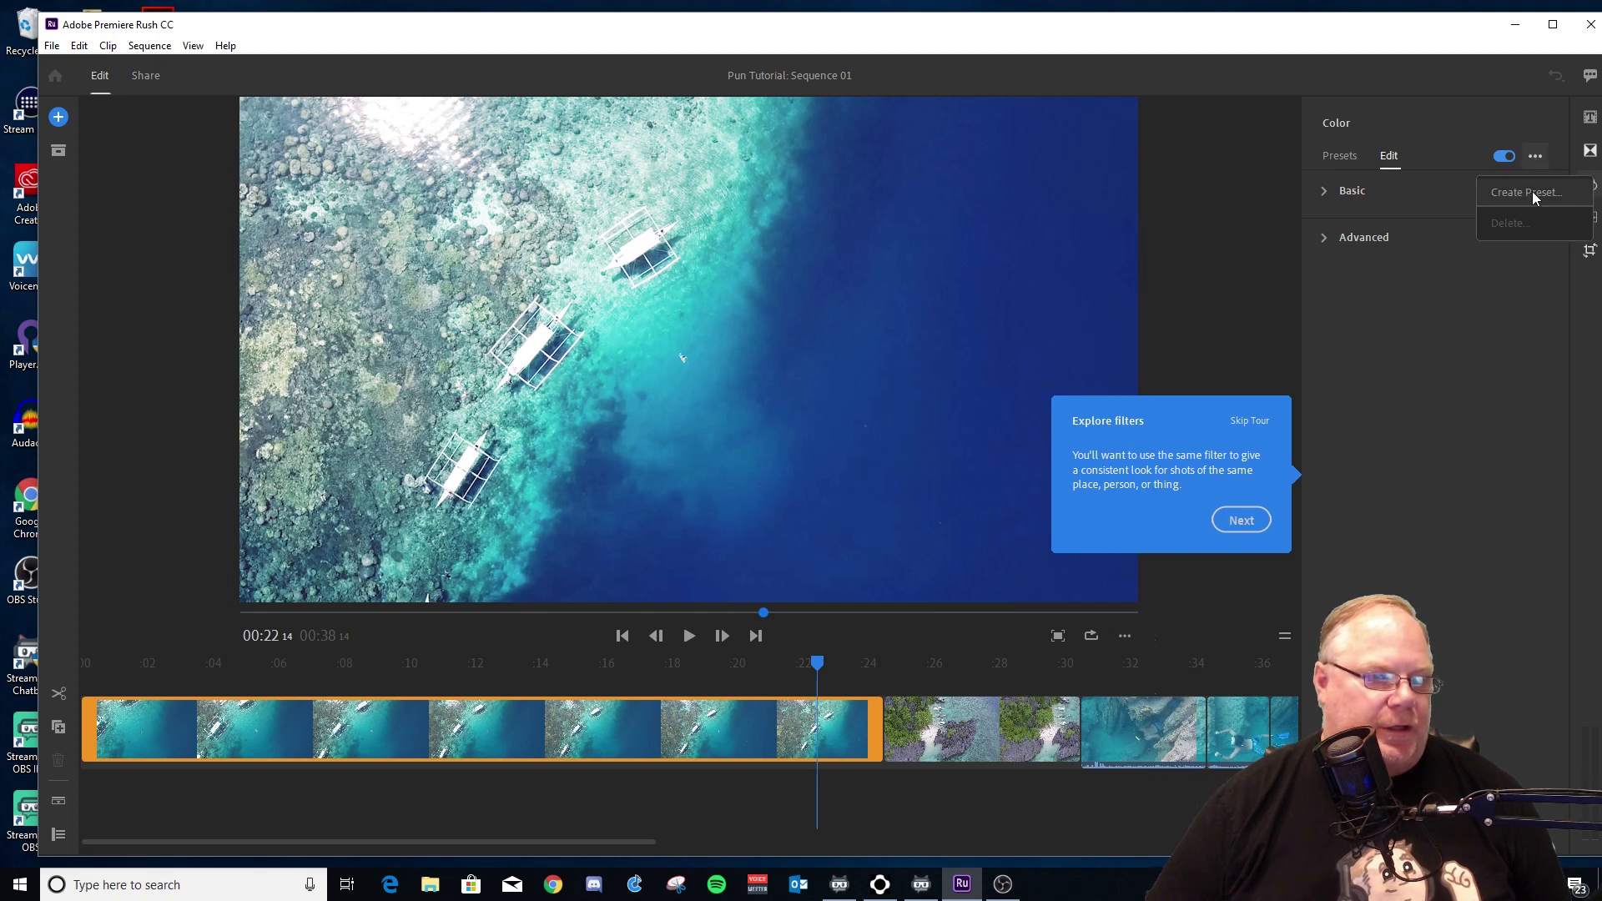
click(1343, 158)
click(1342, 158)
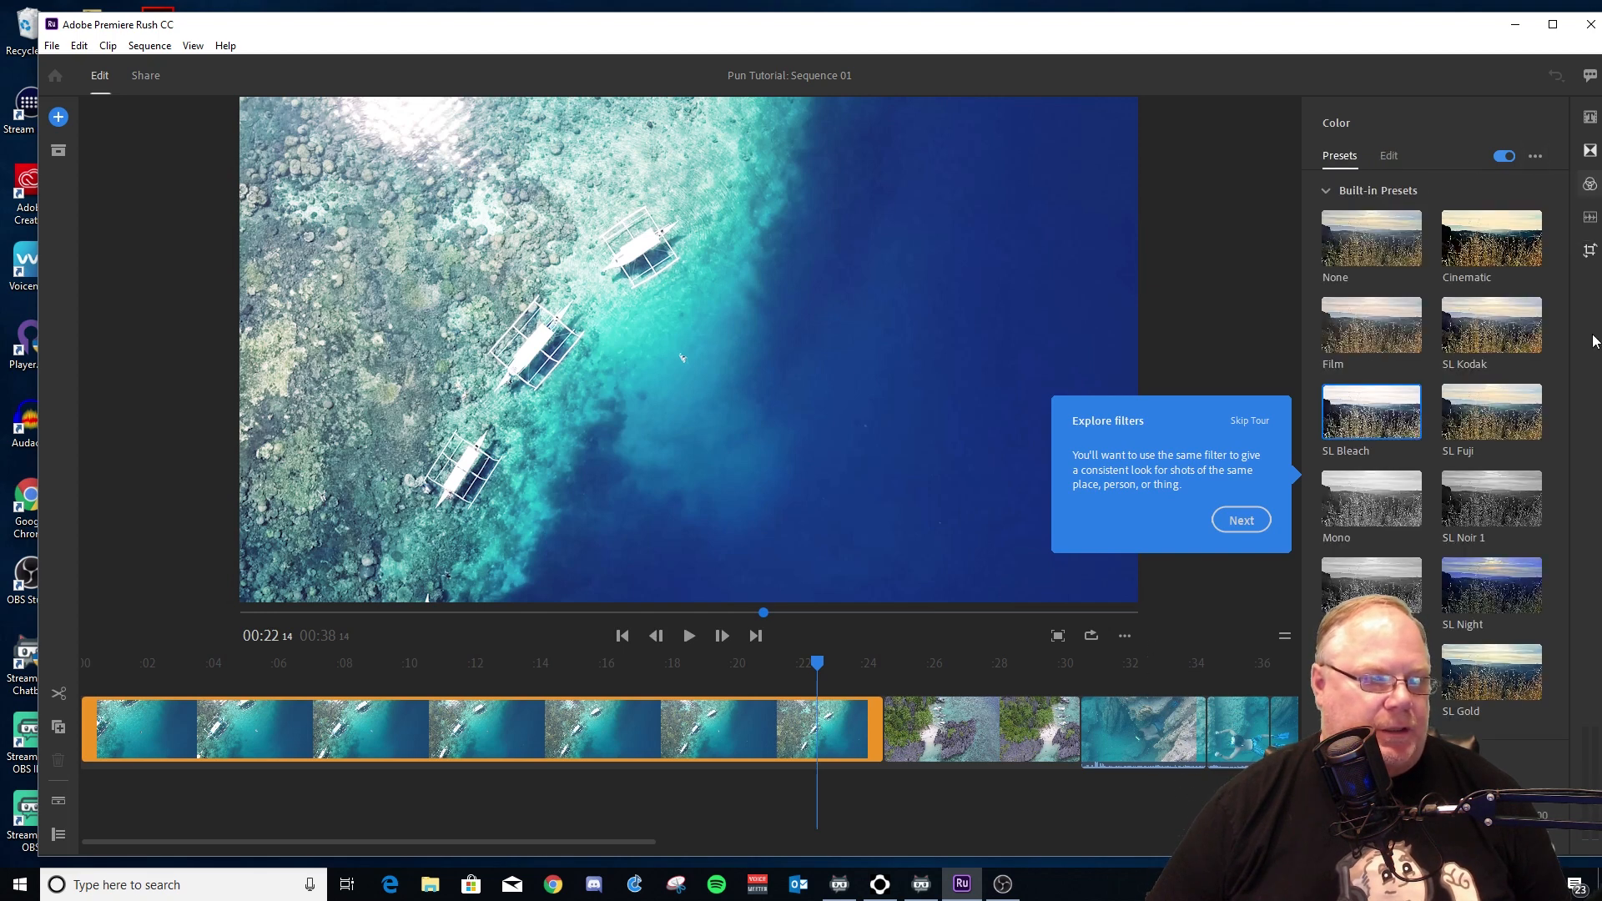
click(1535, 157)
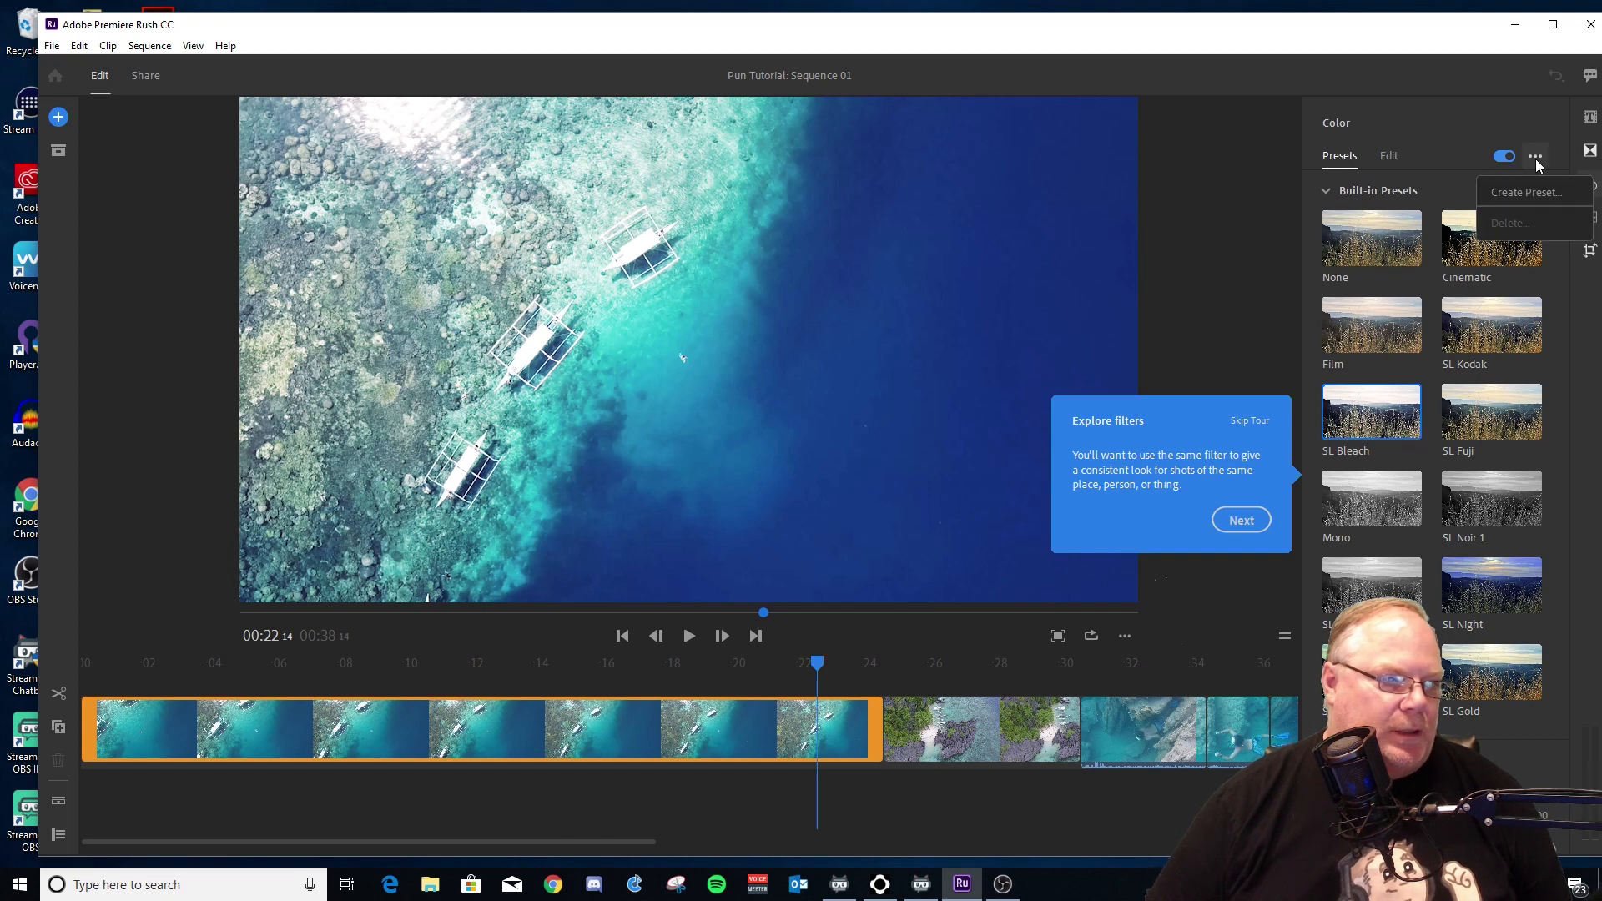
click(1540, 195)
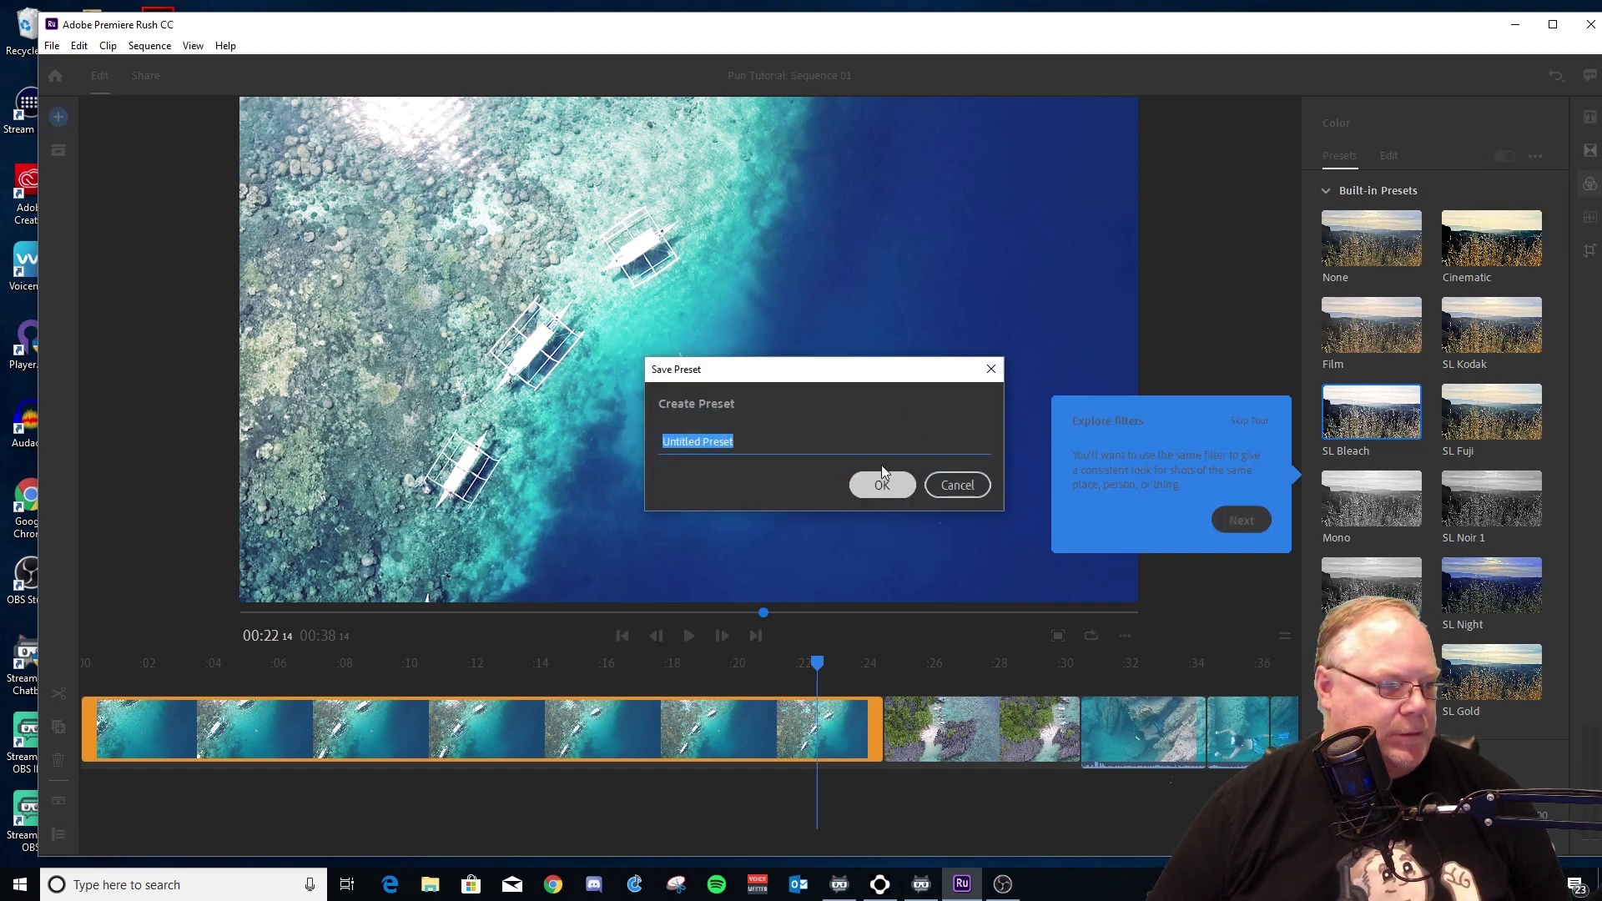
key(BackSpace)
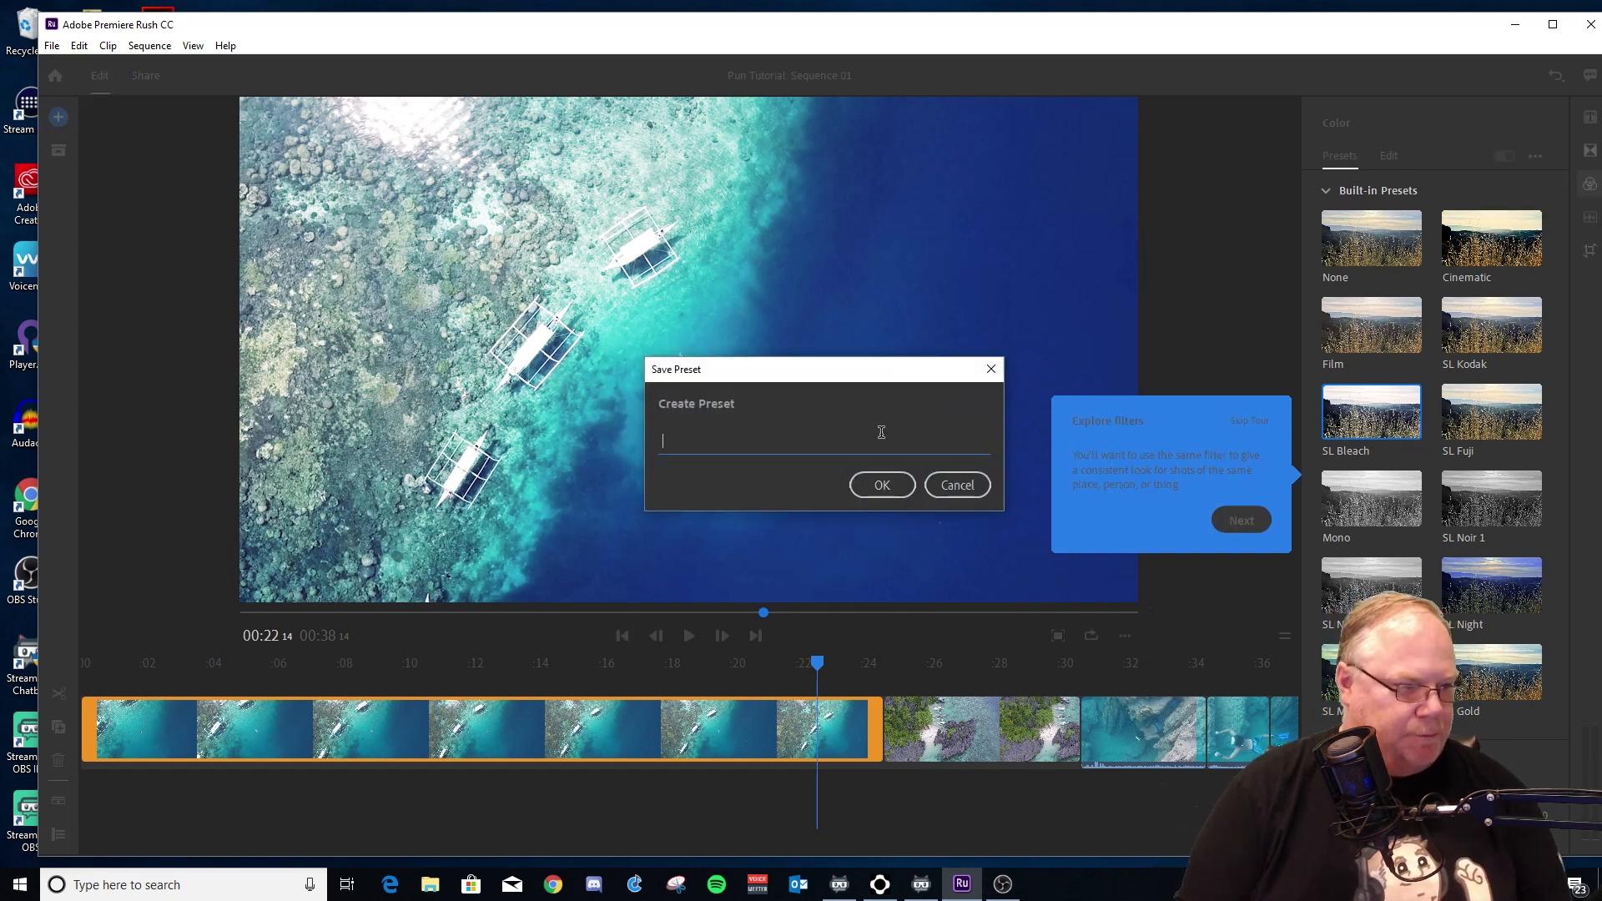
text(P)
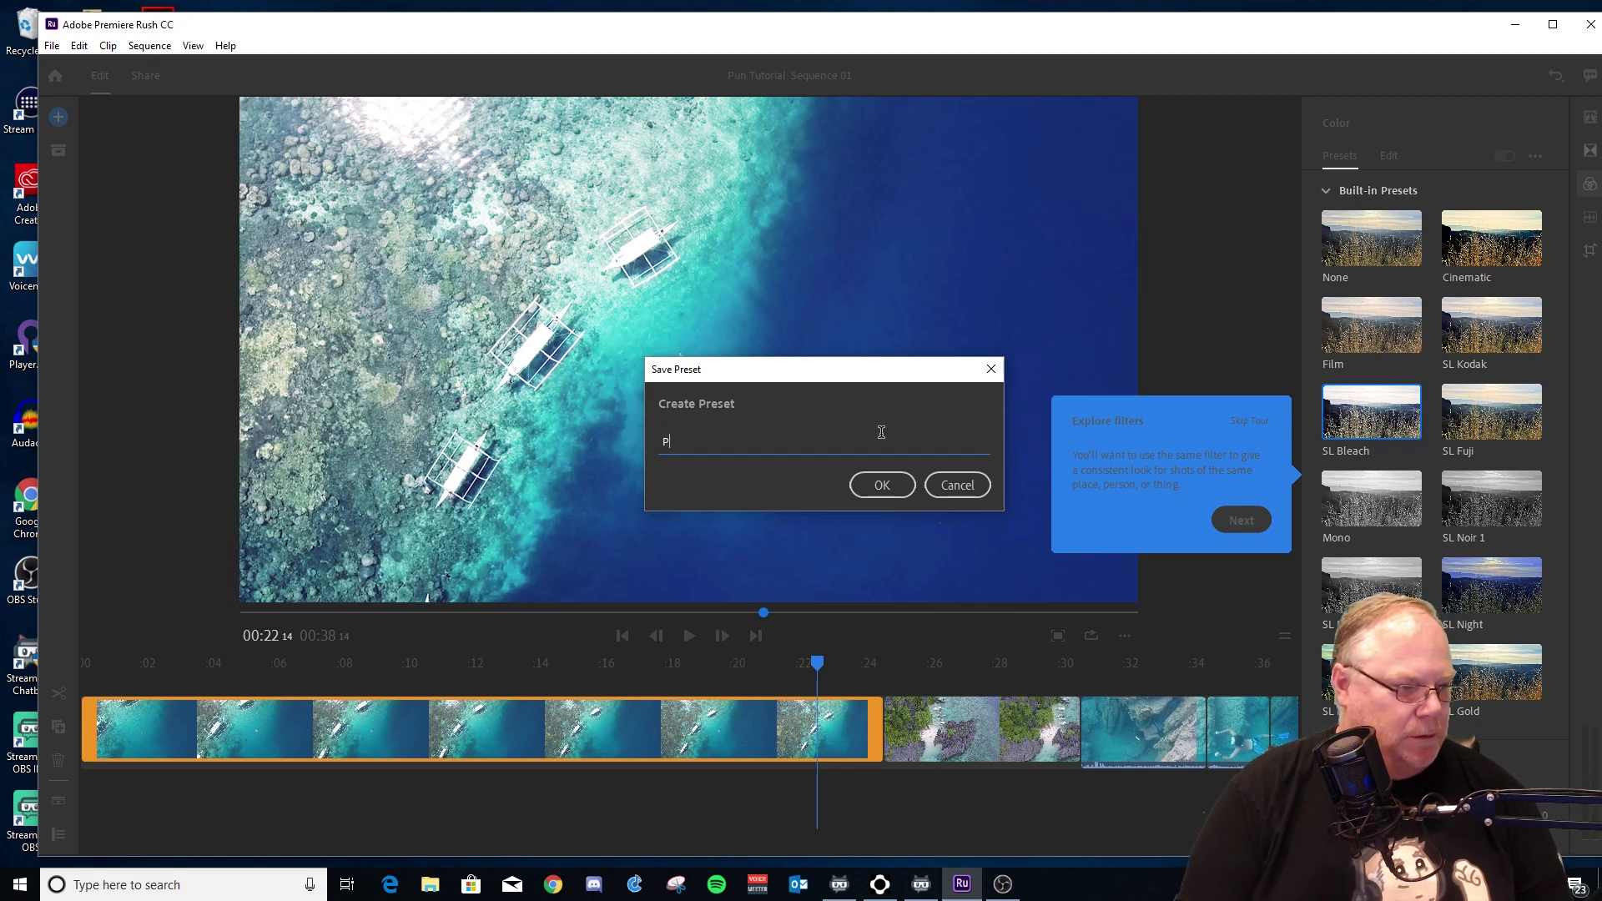
text(unm)
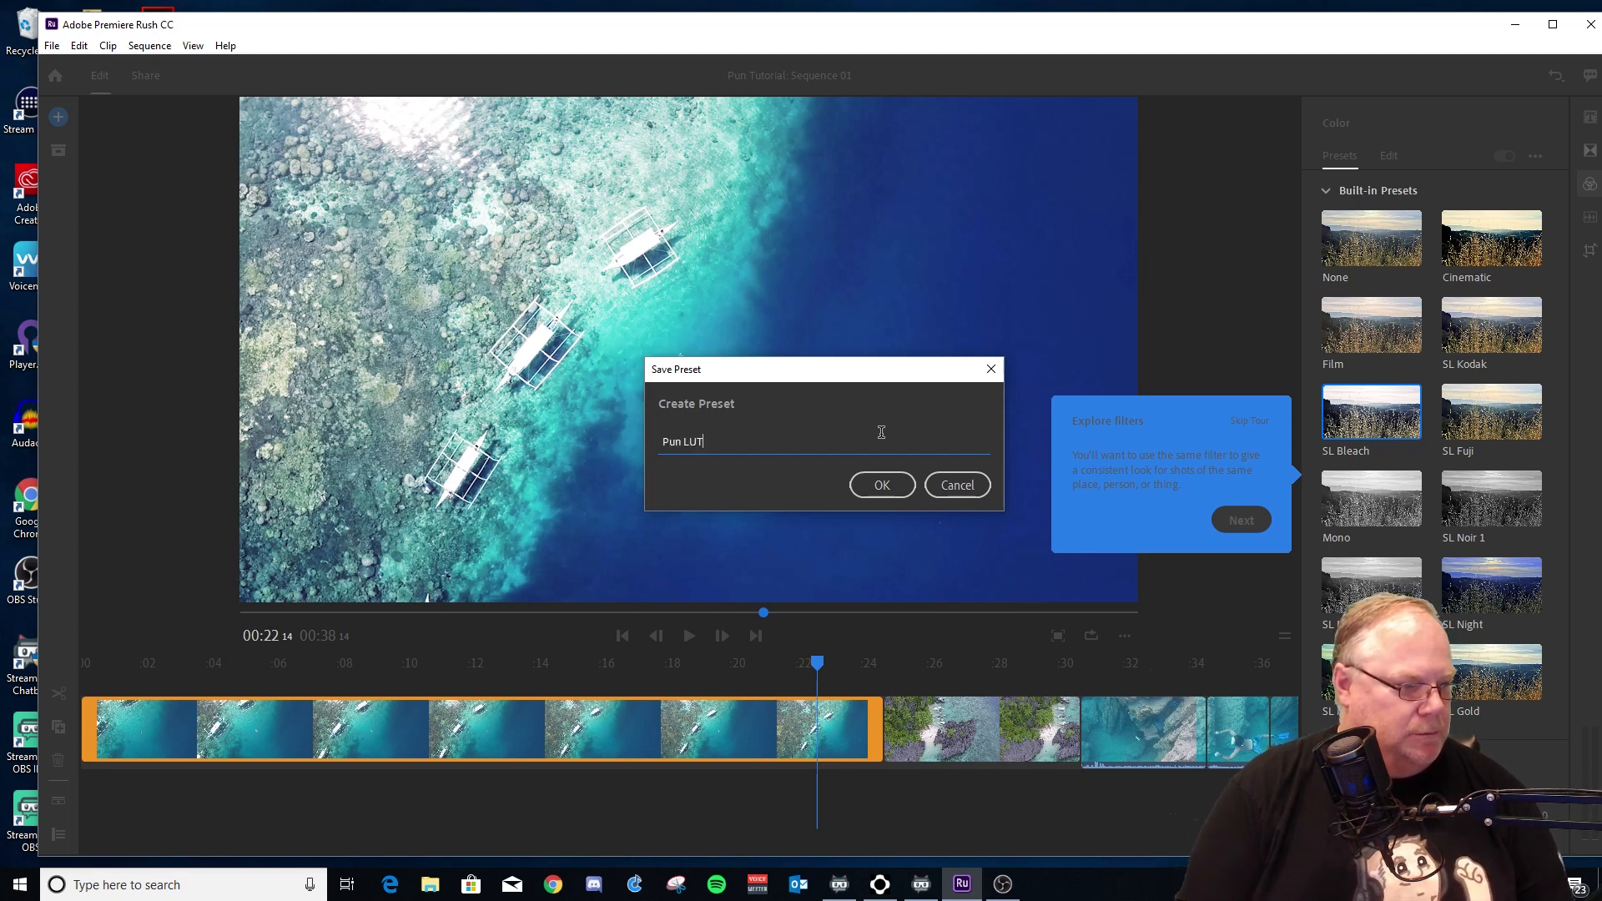
click(868, 493)
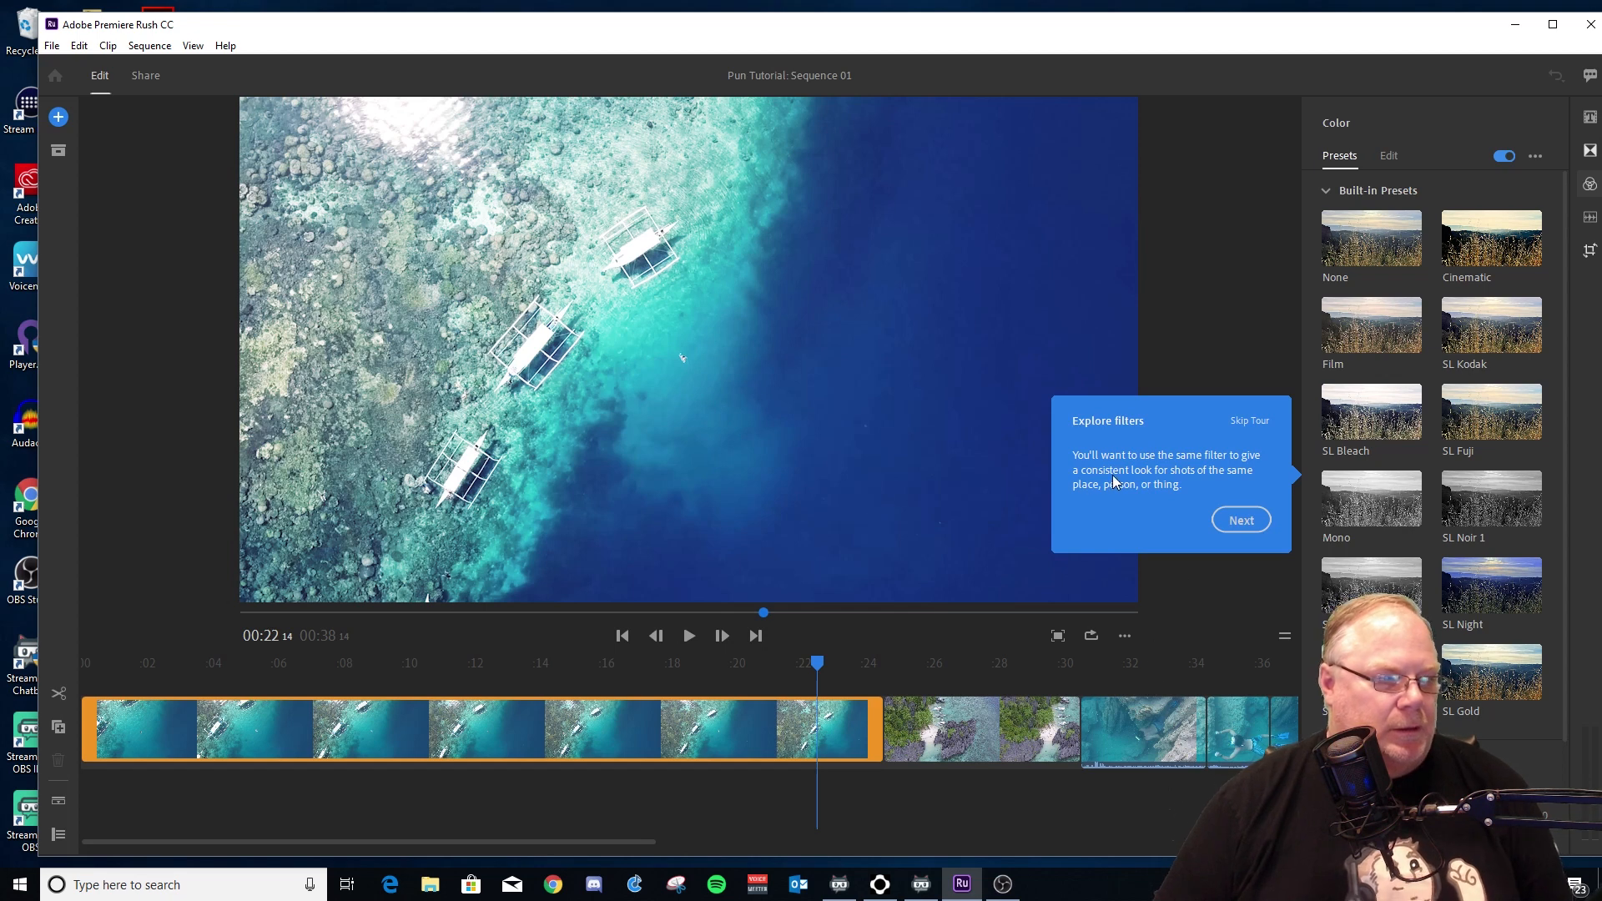
- Look through the color presets and the color adjustment groups, and reopen the presets for the Swimming Aerial clip
scroll(1431, 501, down, 2)
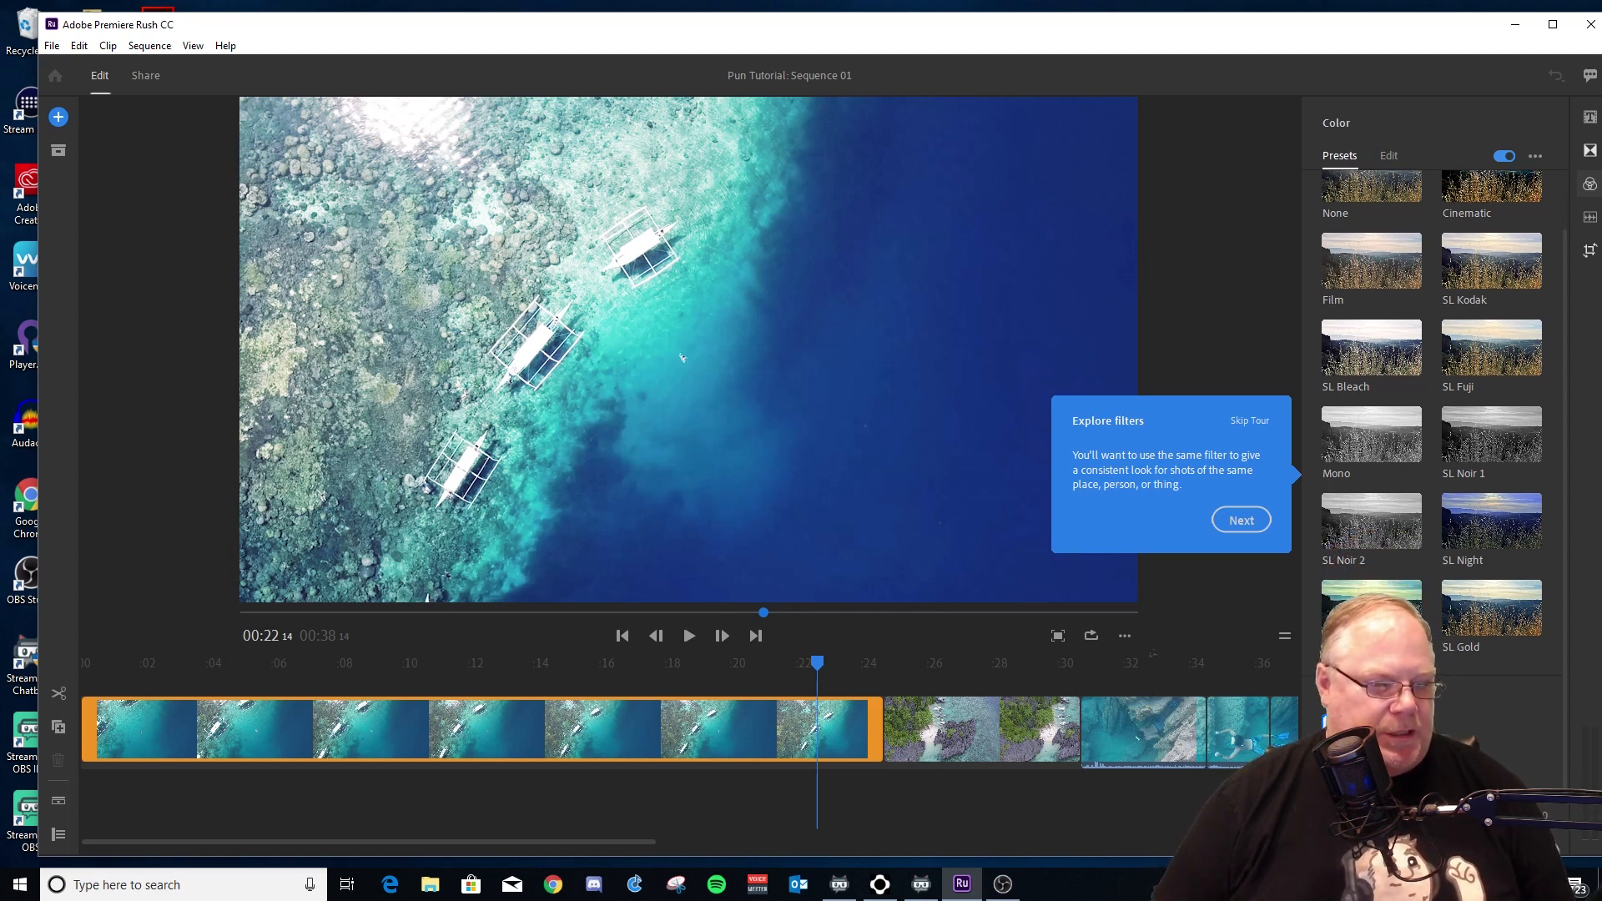
click(1388, 156)
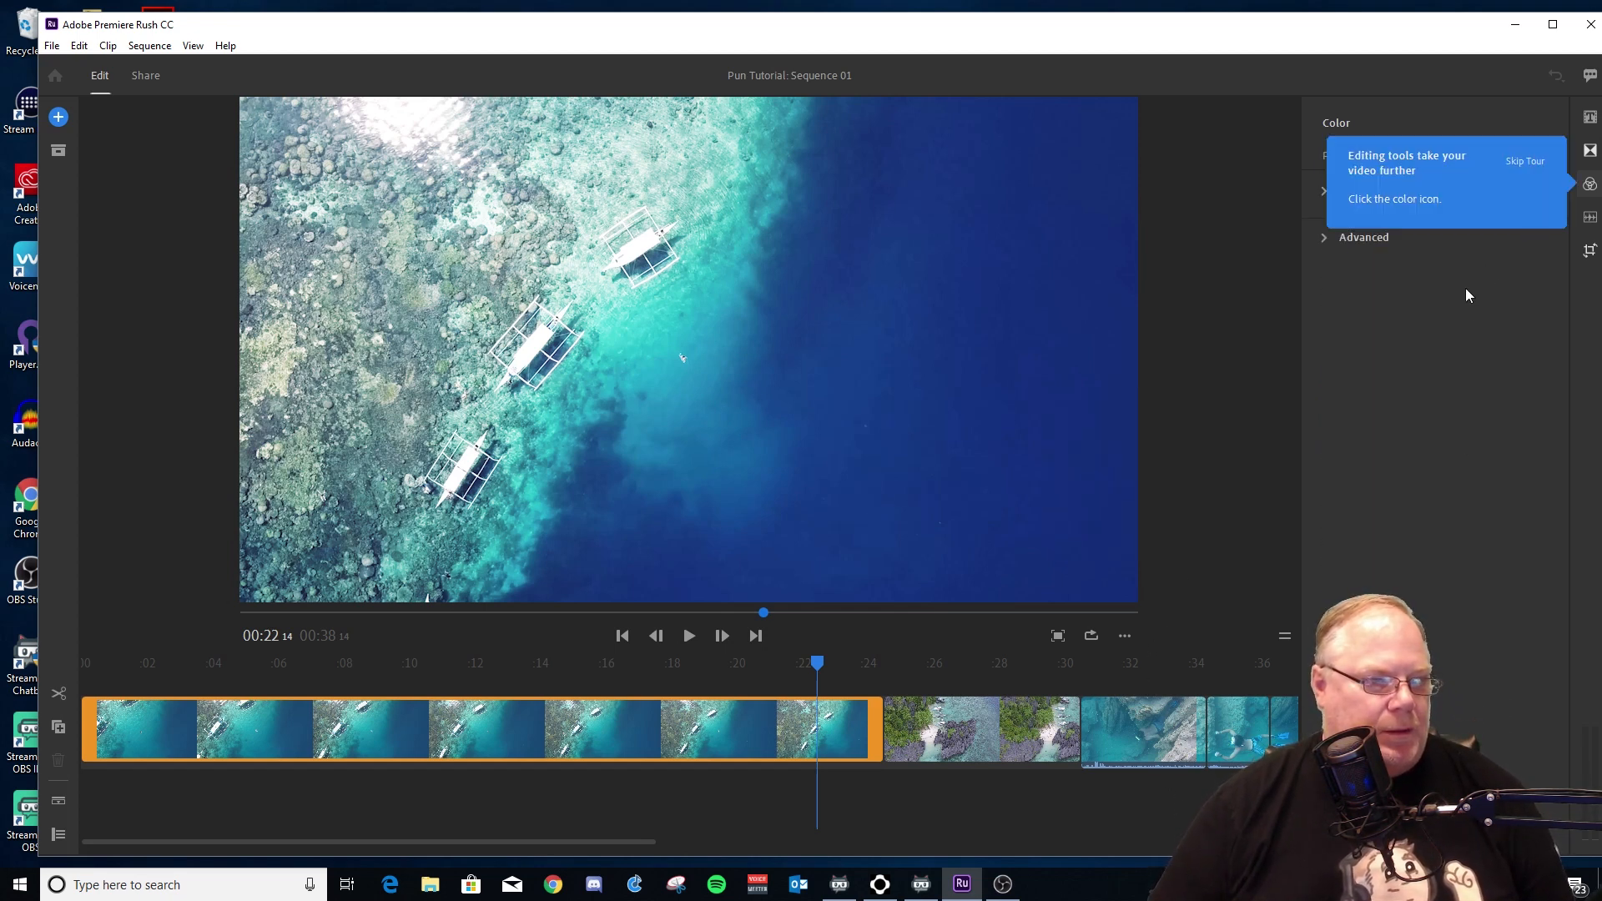
click(1470, 262)
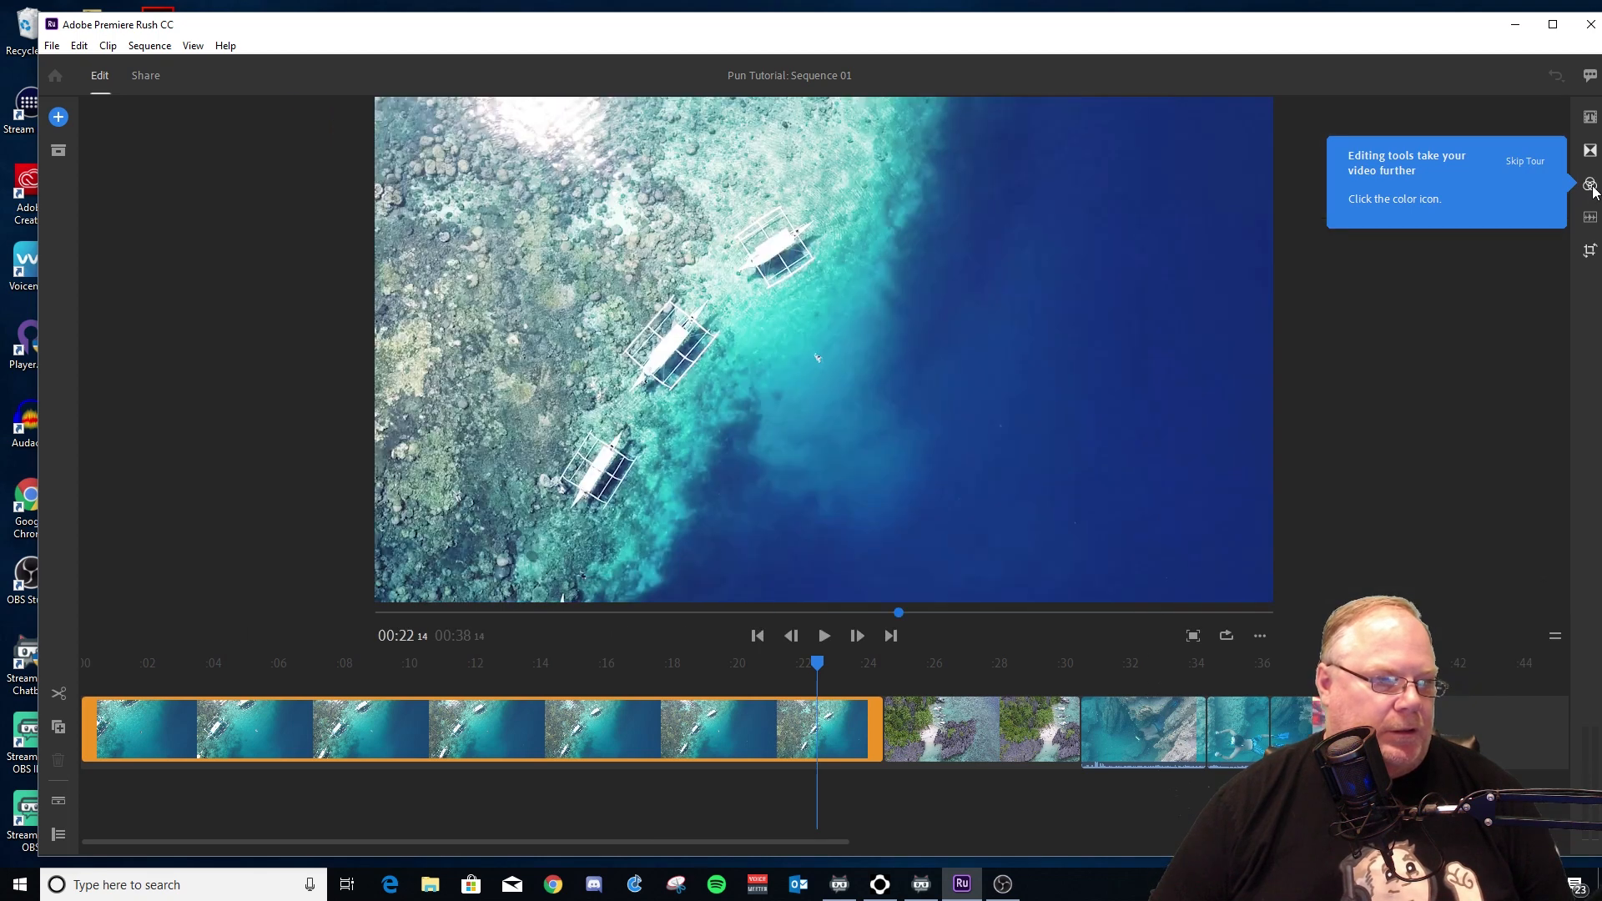
click(1588, 188)
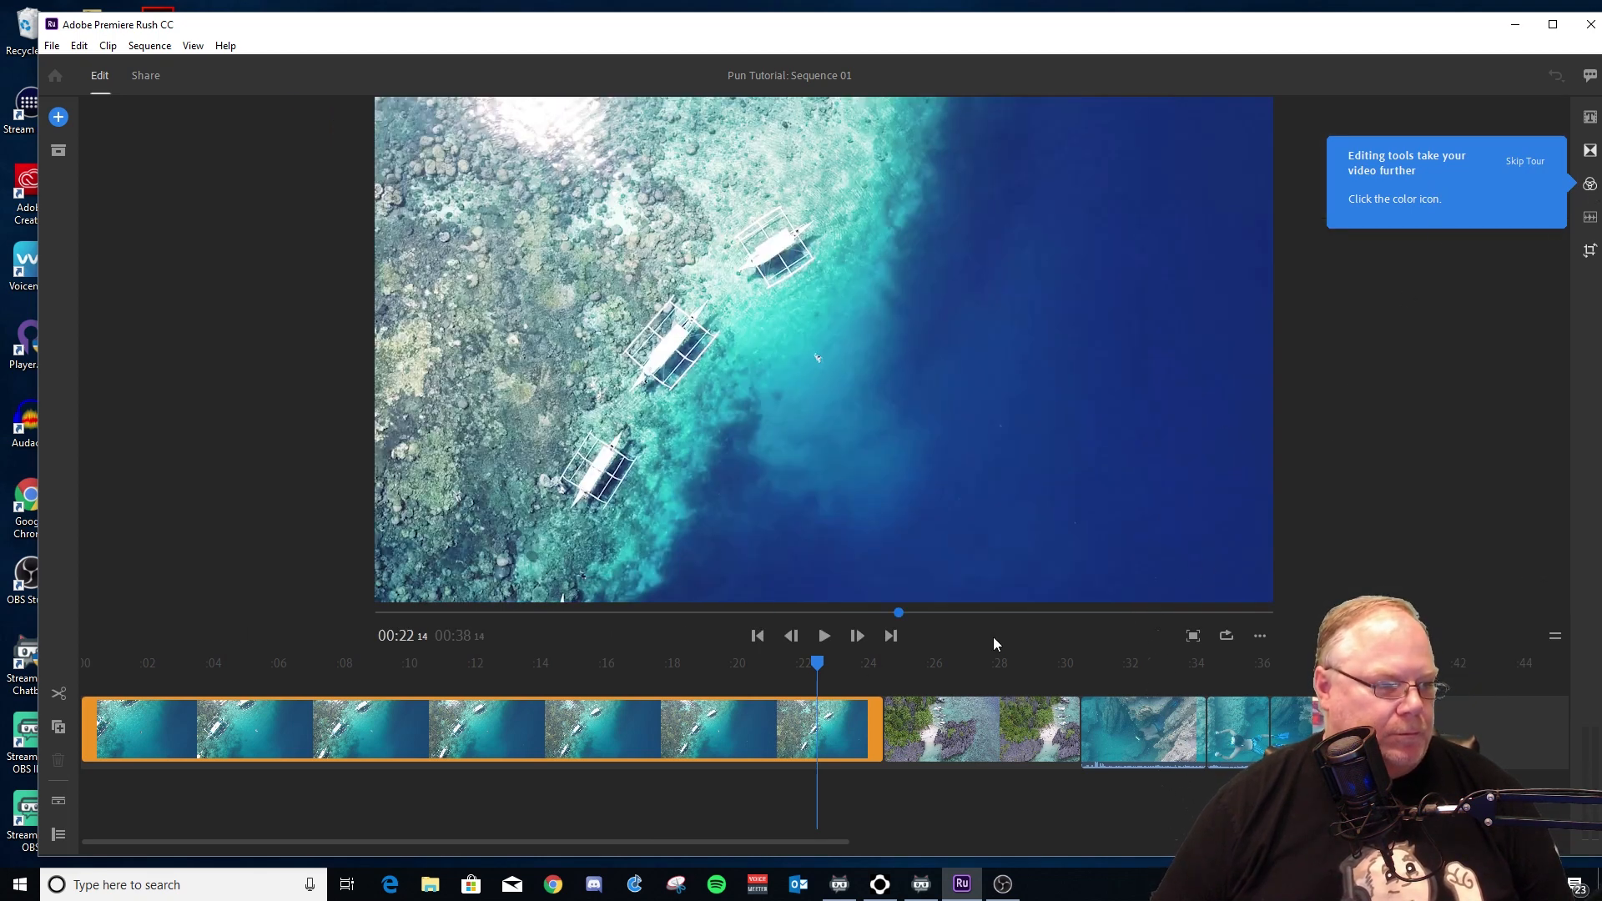
click(1151, 437)
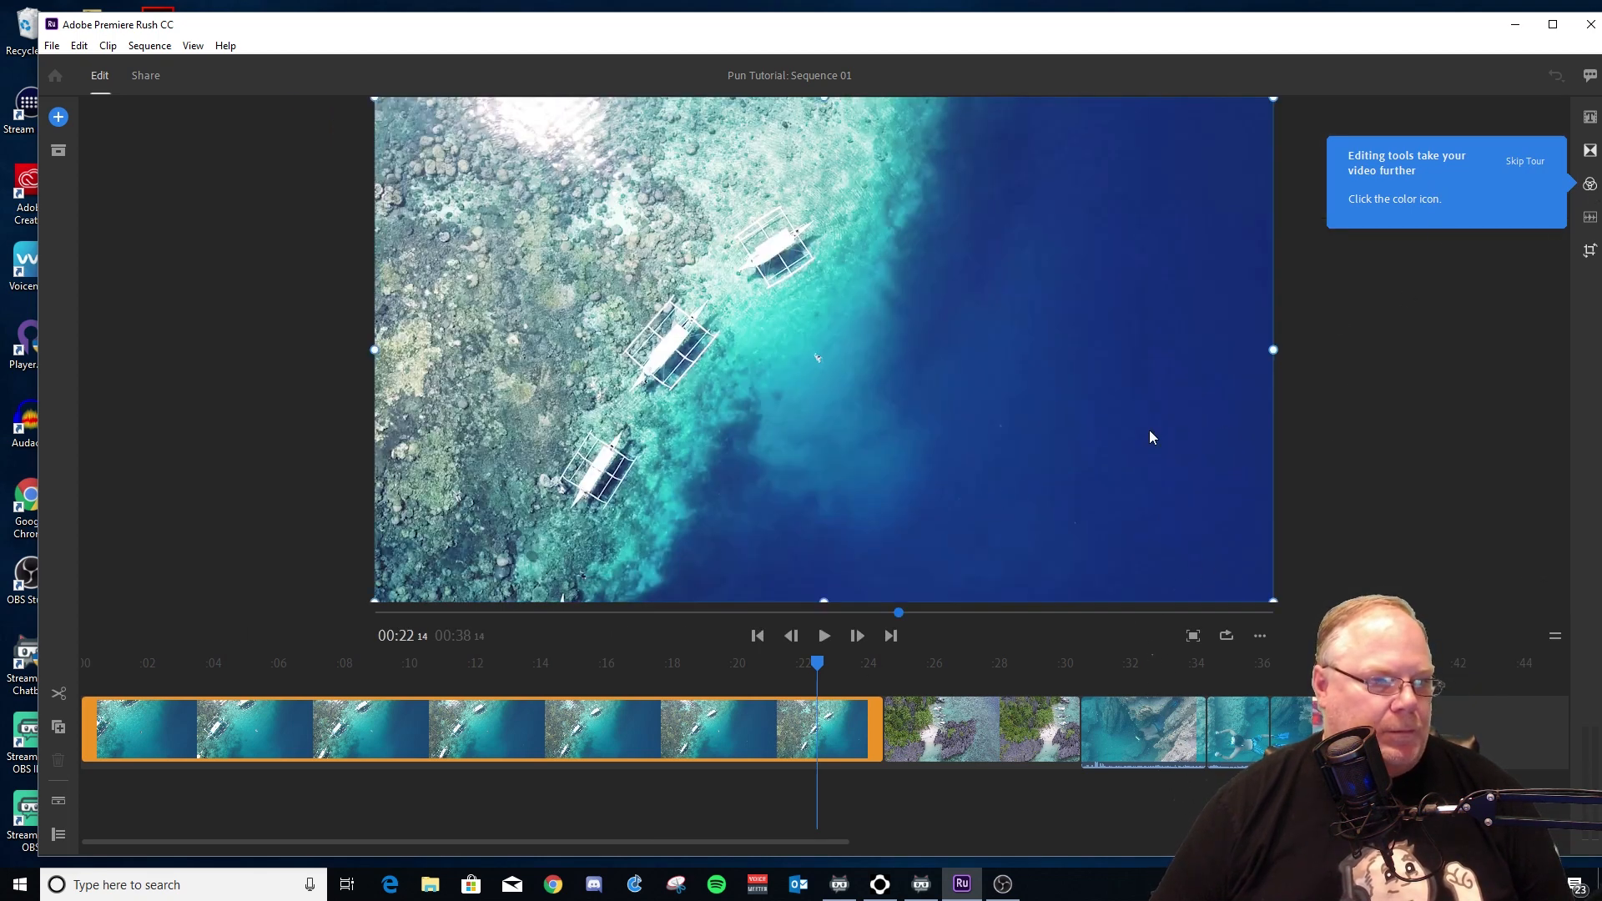
click(1589, 184)
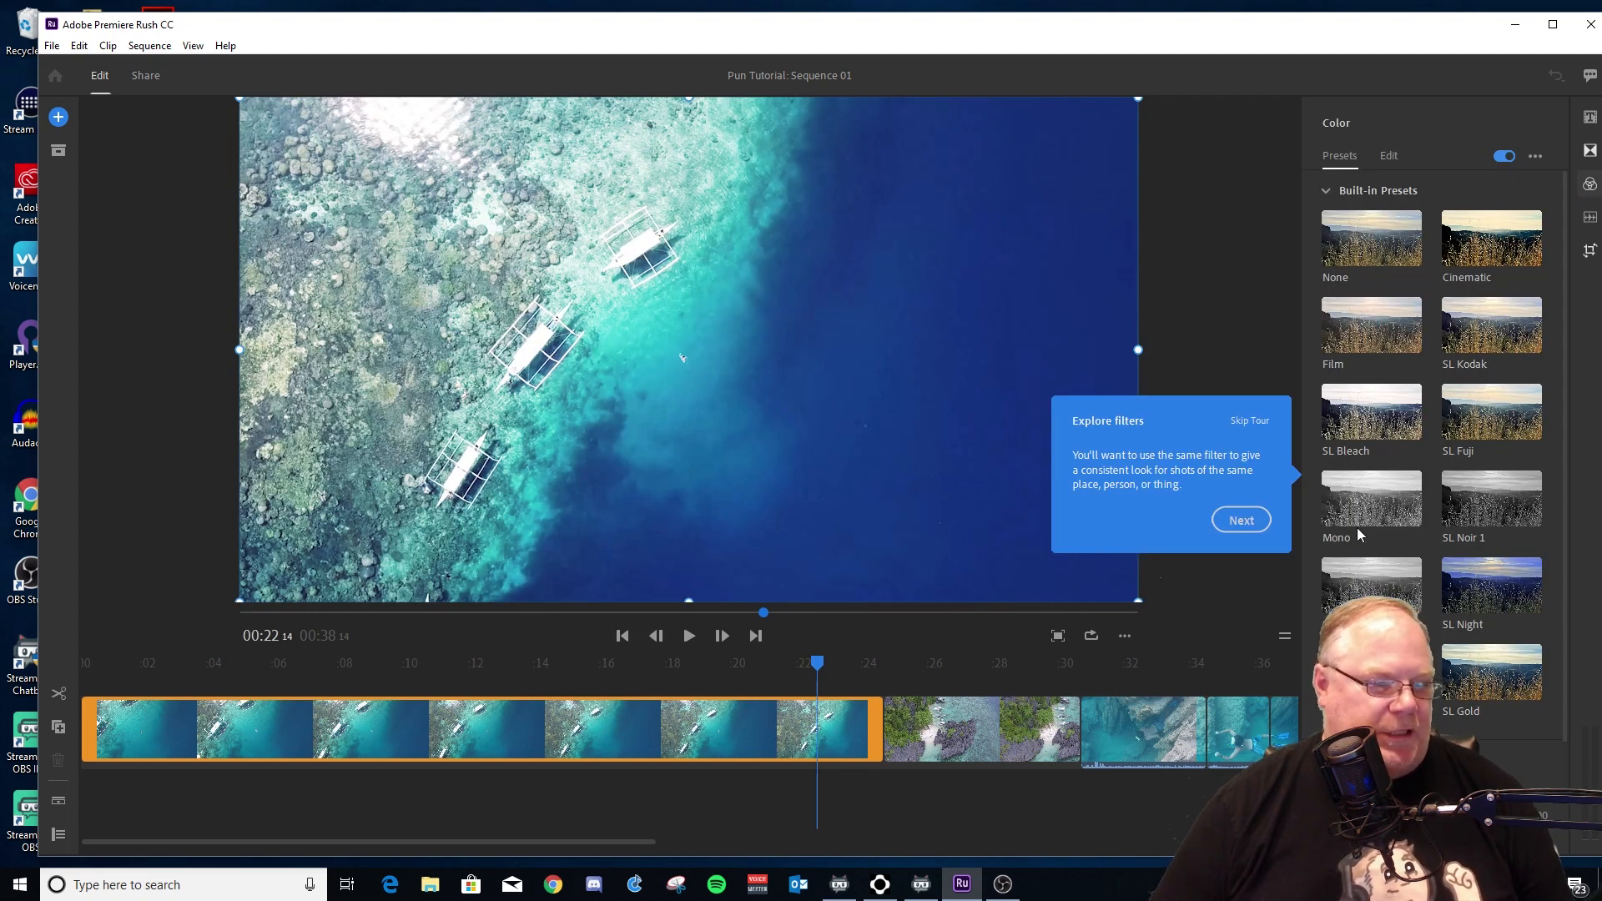
click(1380, 428)
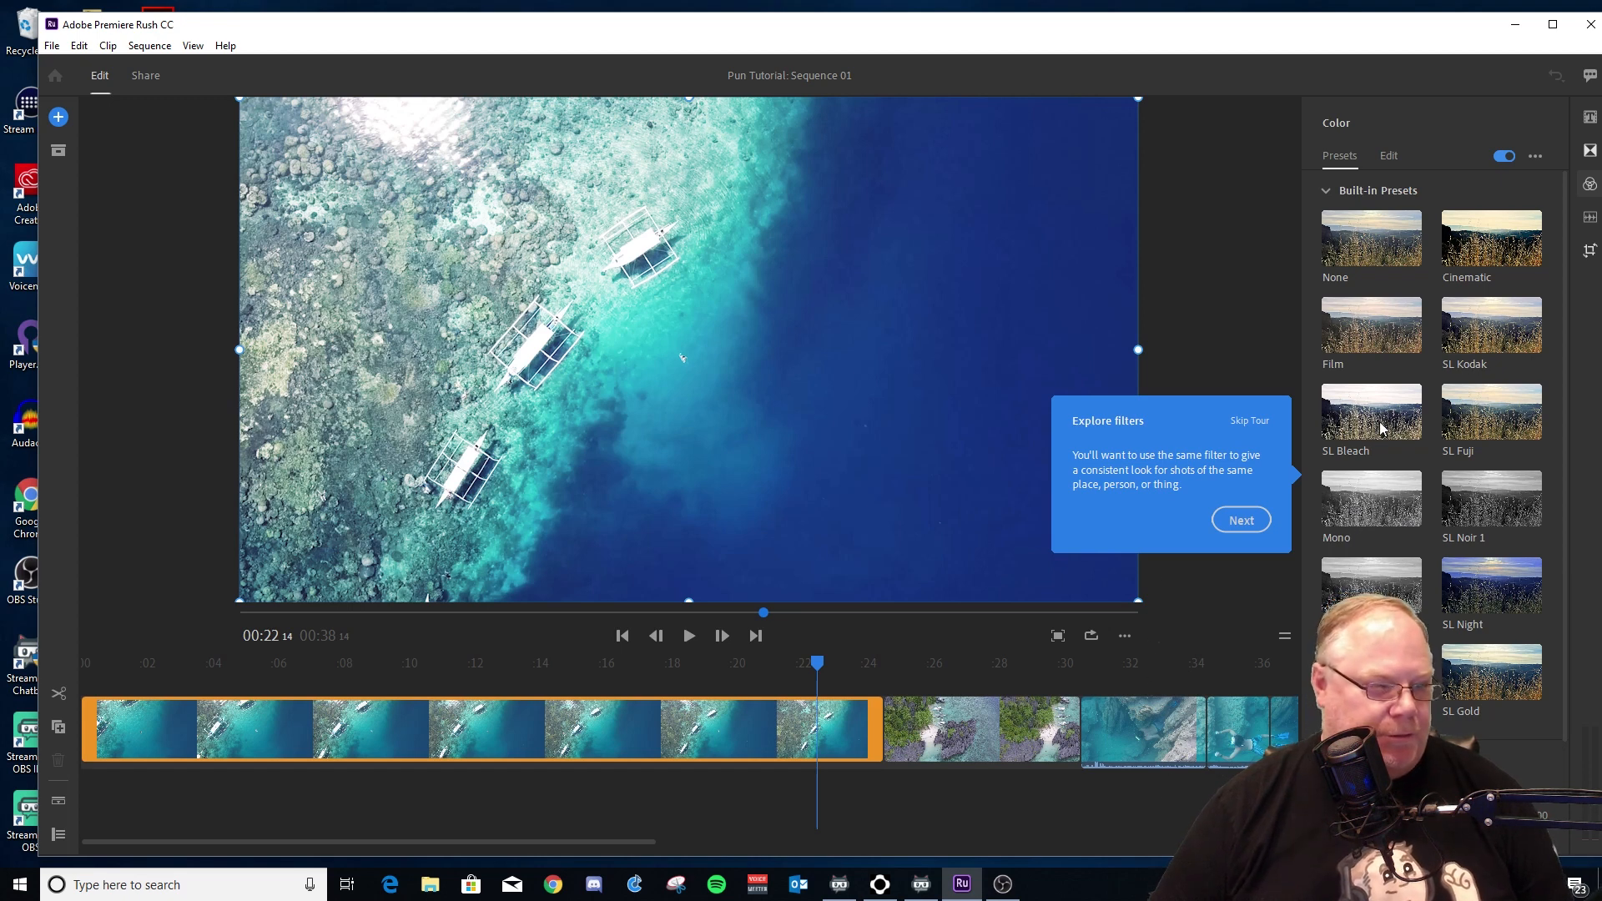
- Apply the Mono color preset to the second clip on the timeline and advance the guided tour
click(1254, 518)
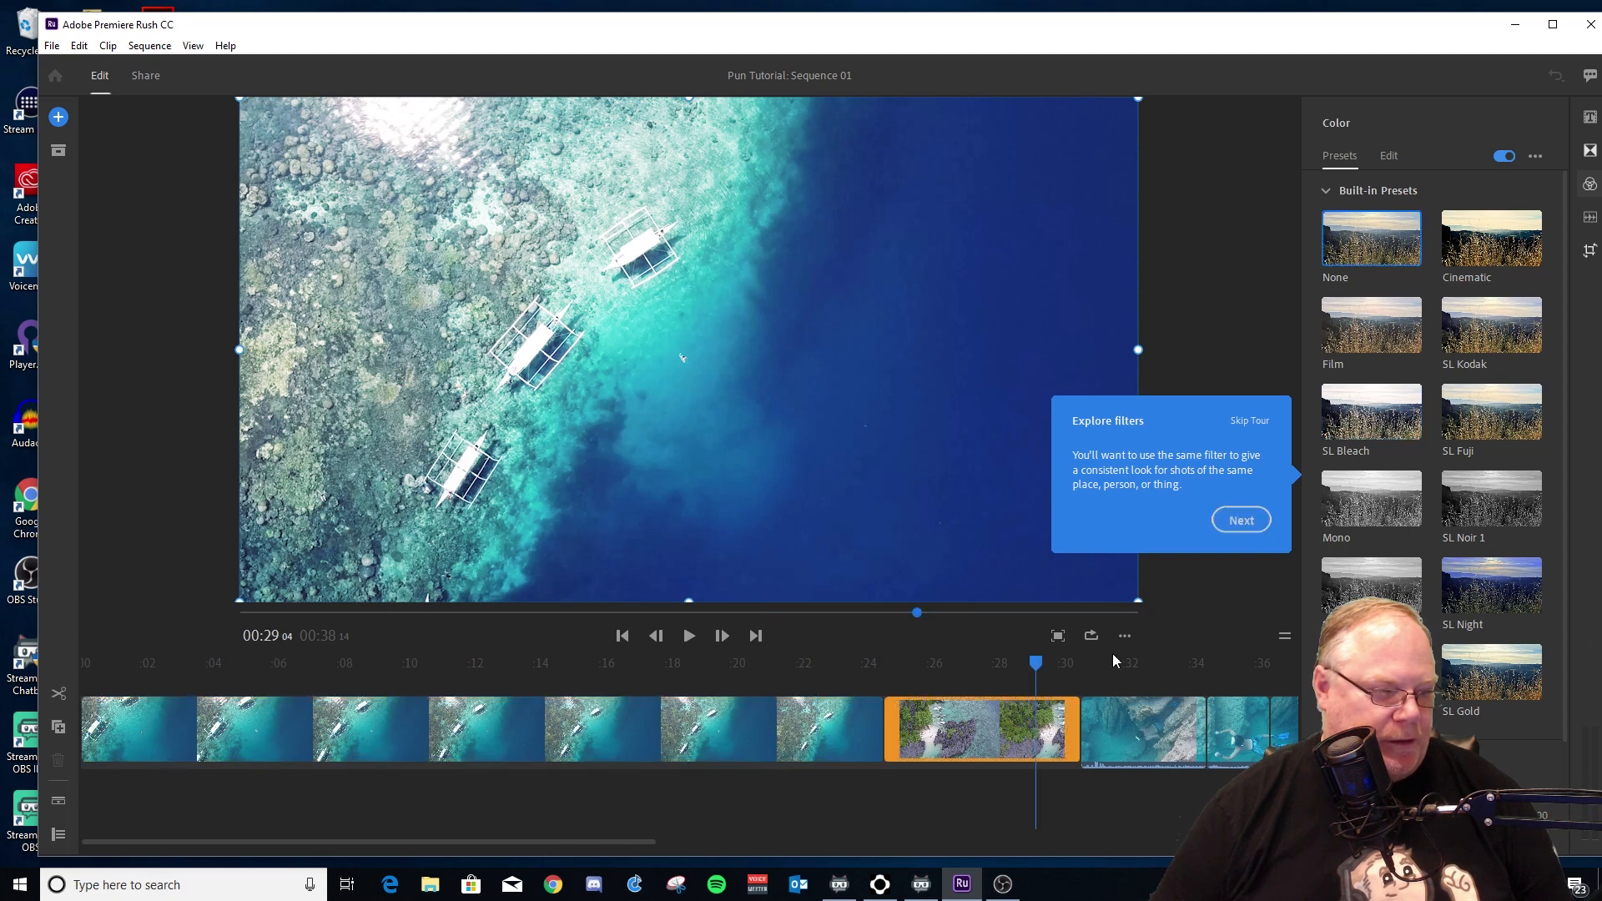
click(1369, 502)
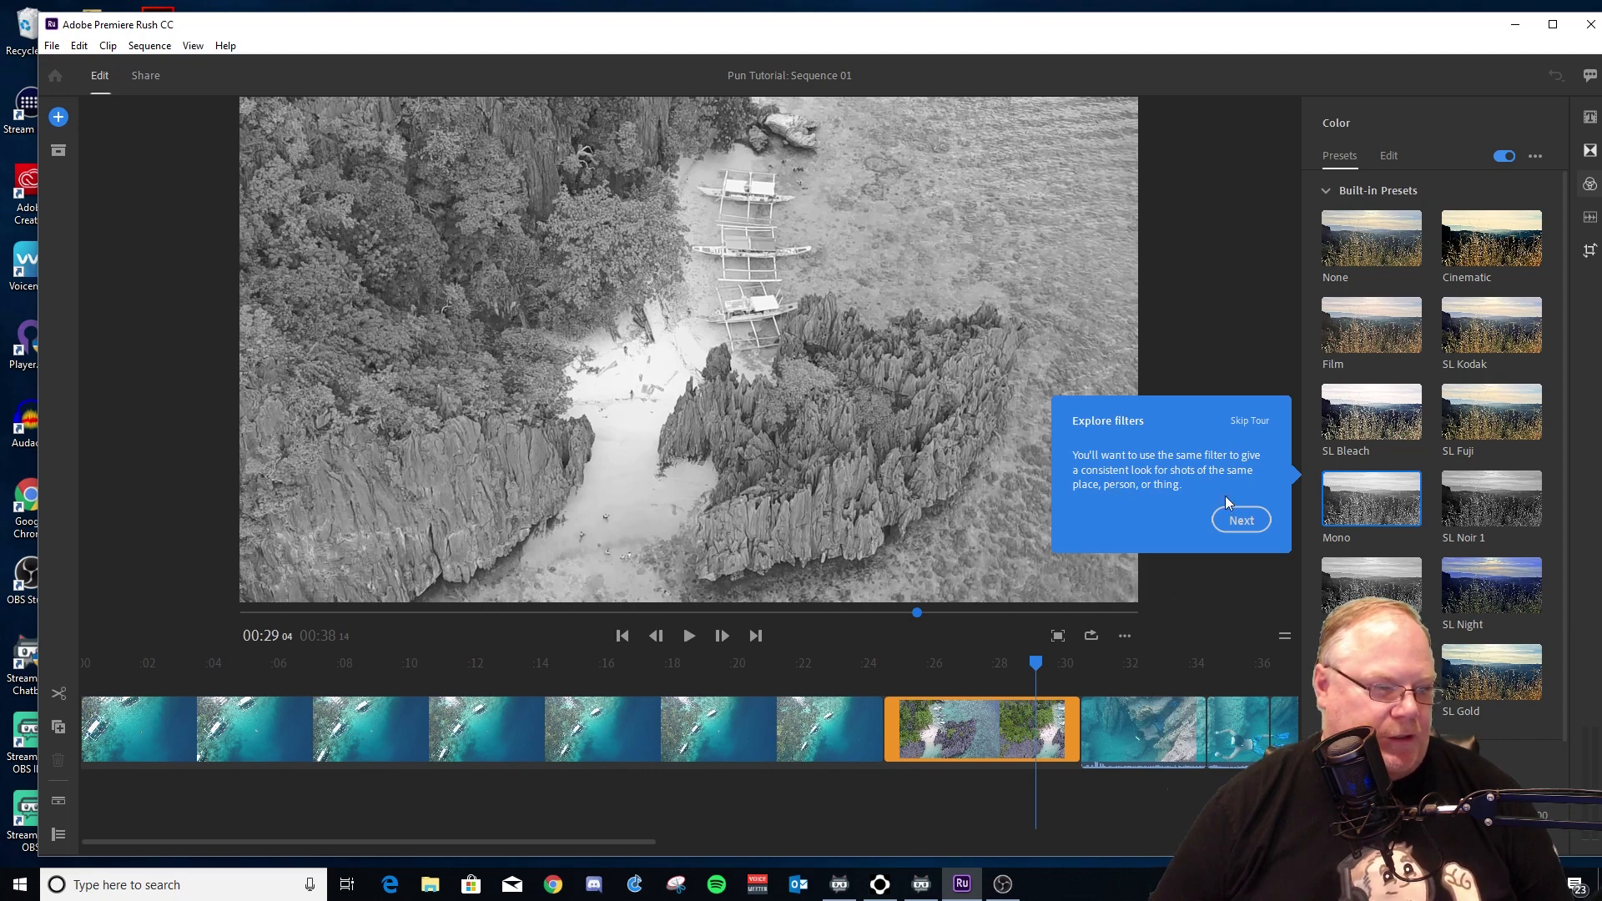
click(1238, 519)
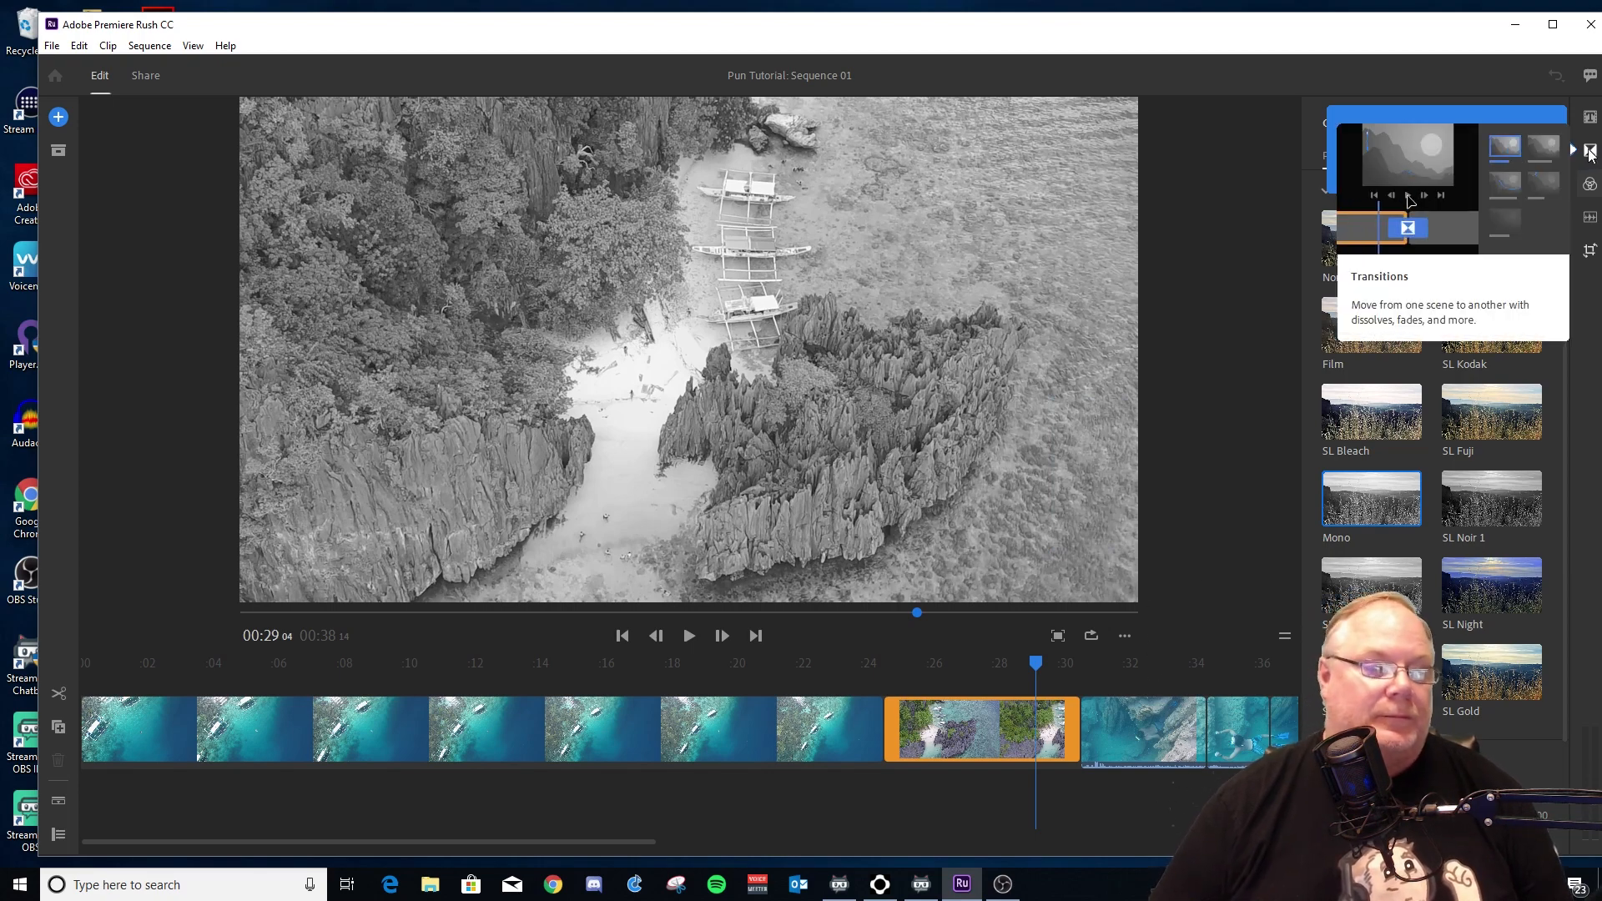
- Apply a Cross Dissolve to the second clip and lengthen the dissolve into the third clip to 1.90 seconds
click(1589, 153)
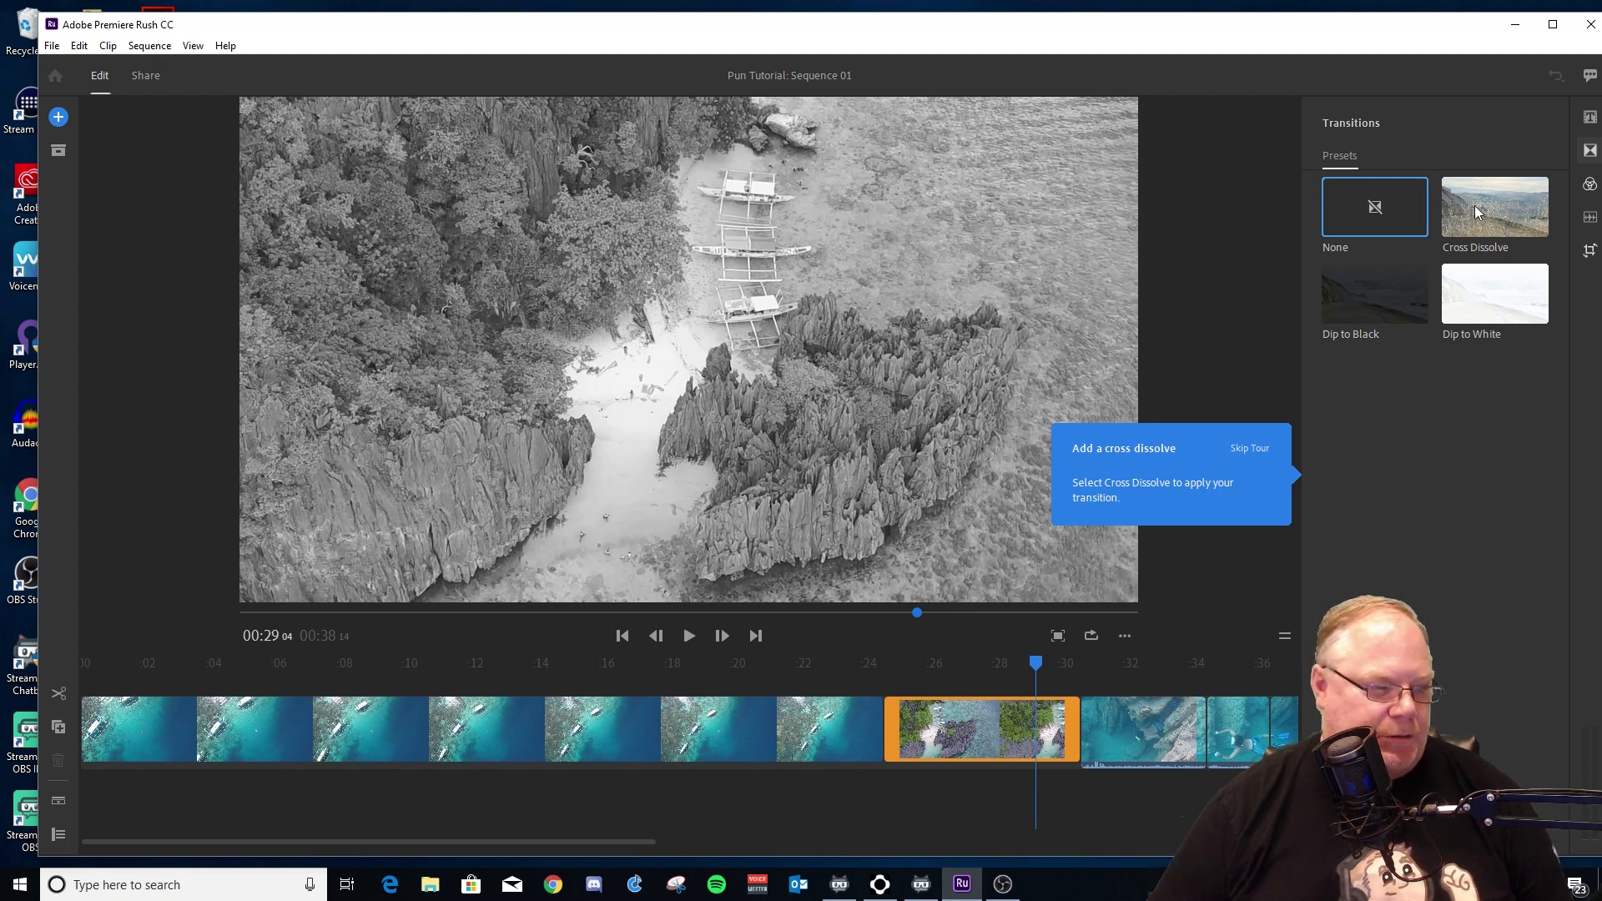
click(1475, 212)
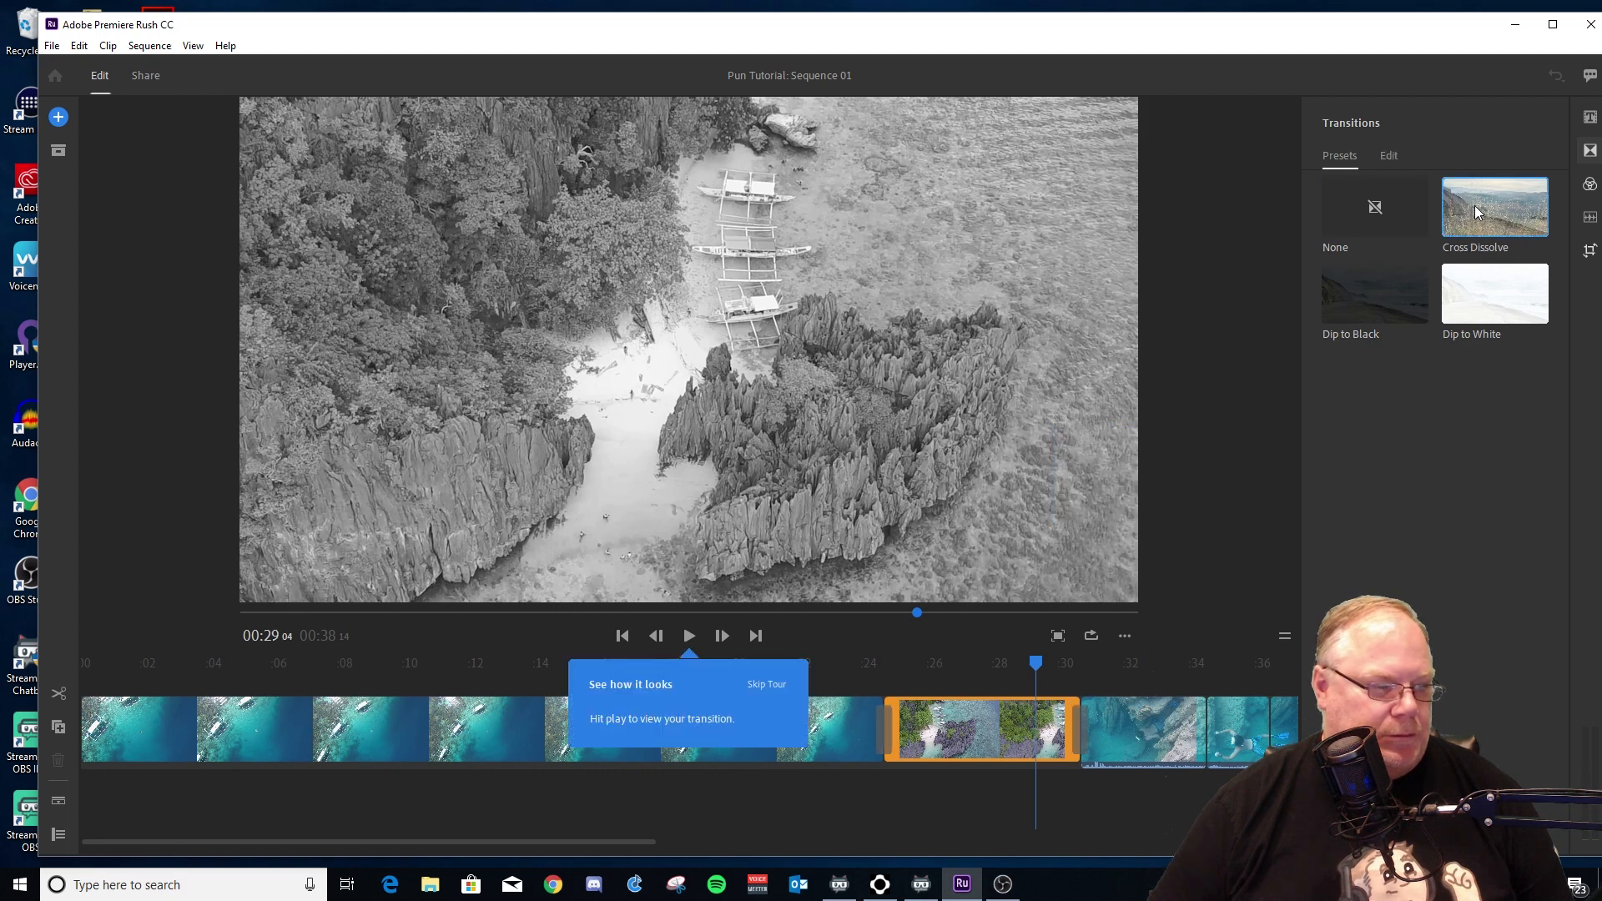
click(1083, 728)
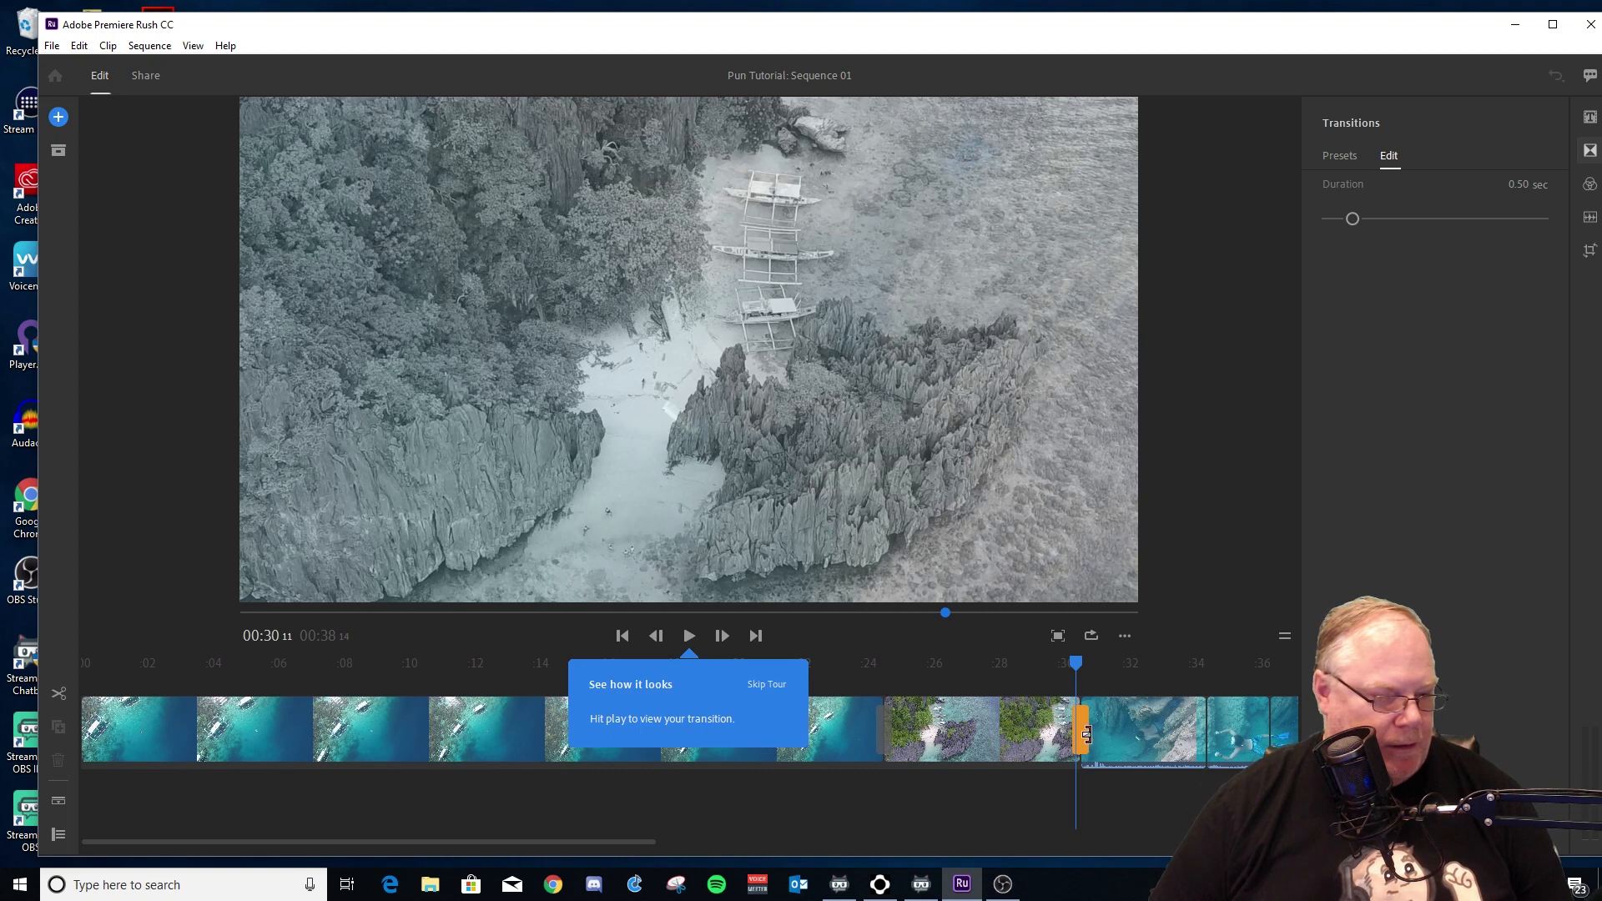
drag(1085, 734, 1117, 732)
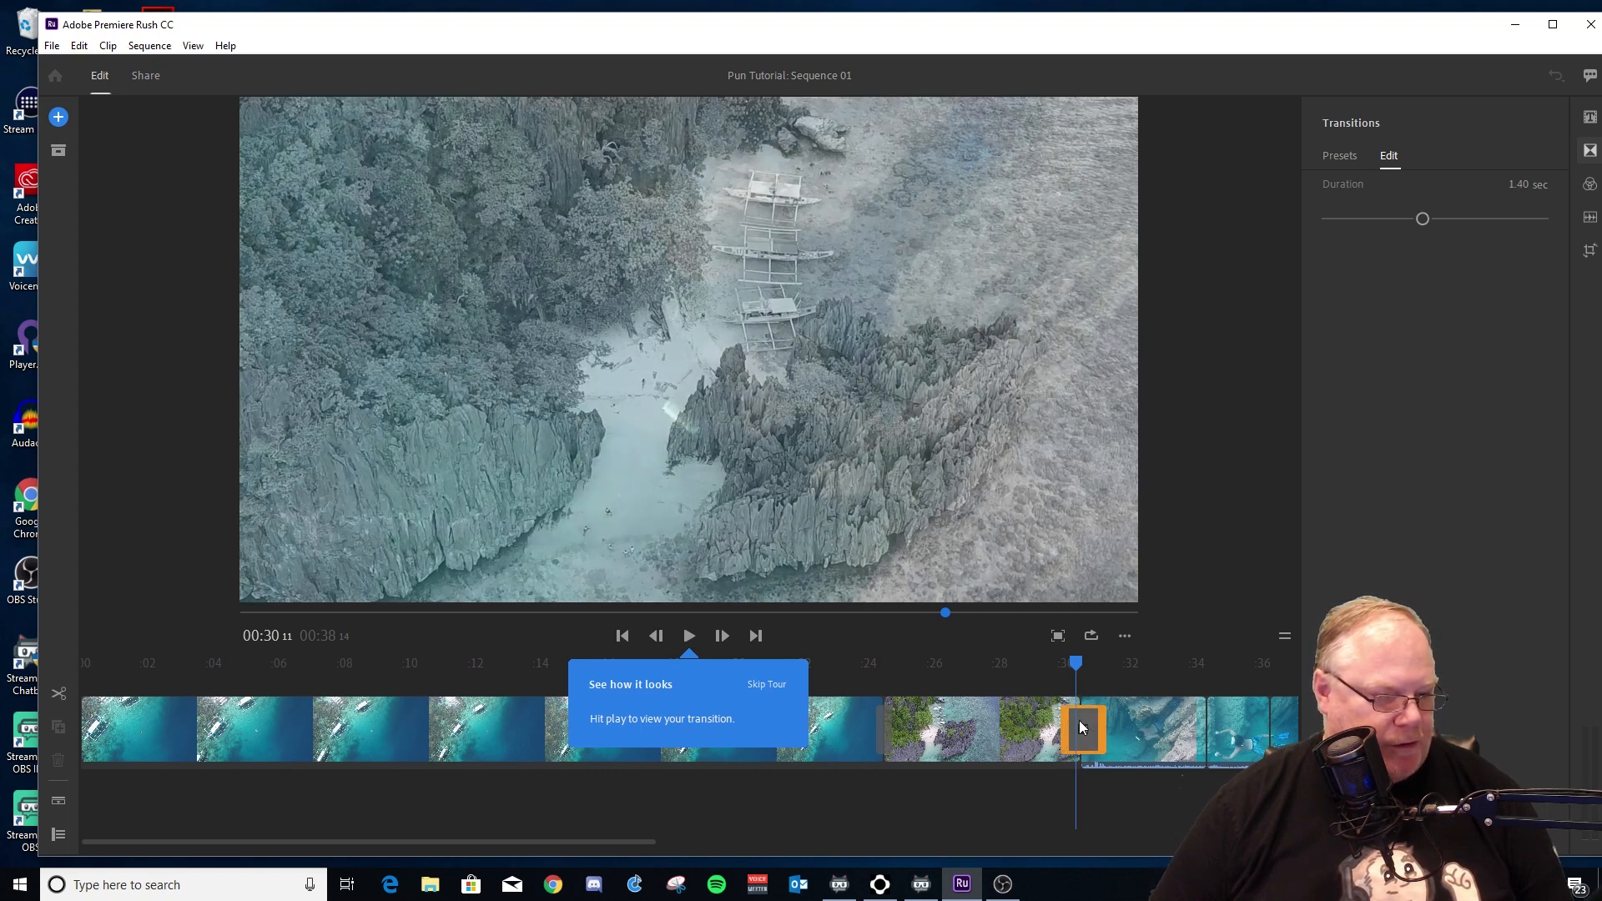
drag(1055, 734, 1052, 734)
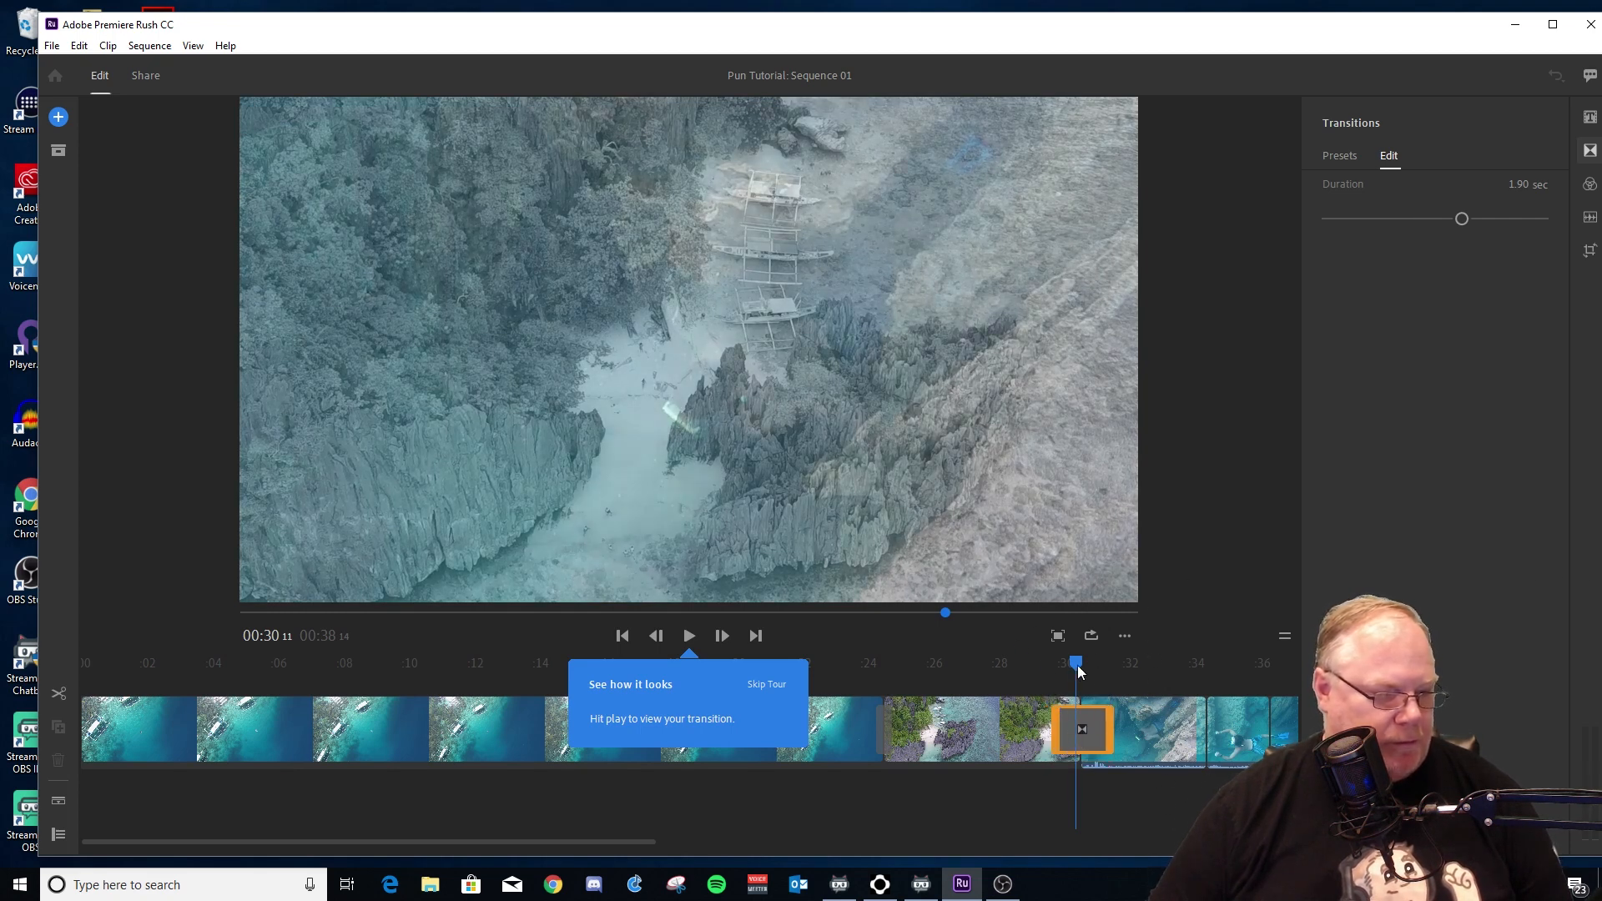
- Play back the cross dissolve between the second and third clips twice from just before the transition
drag(1076, 663, 1019, 664)
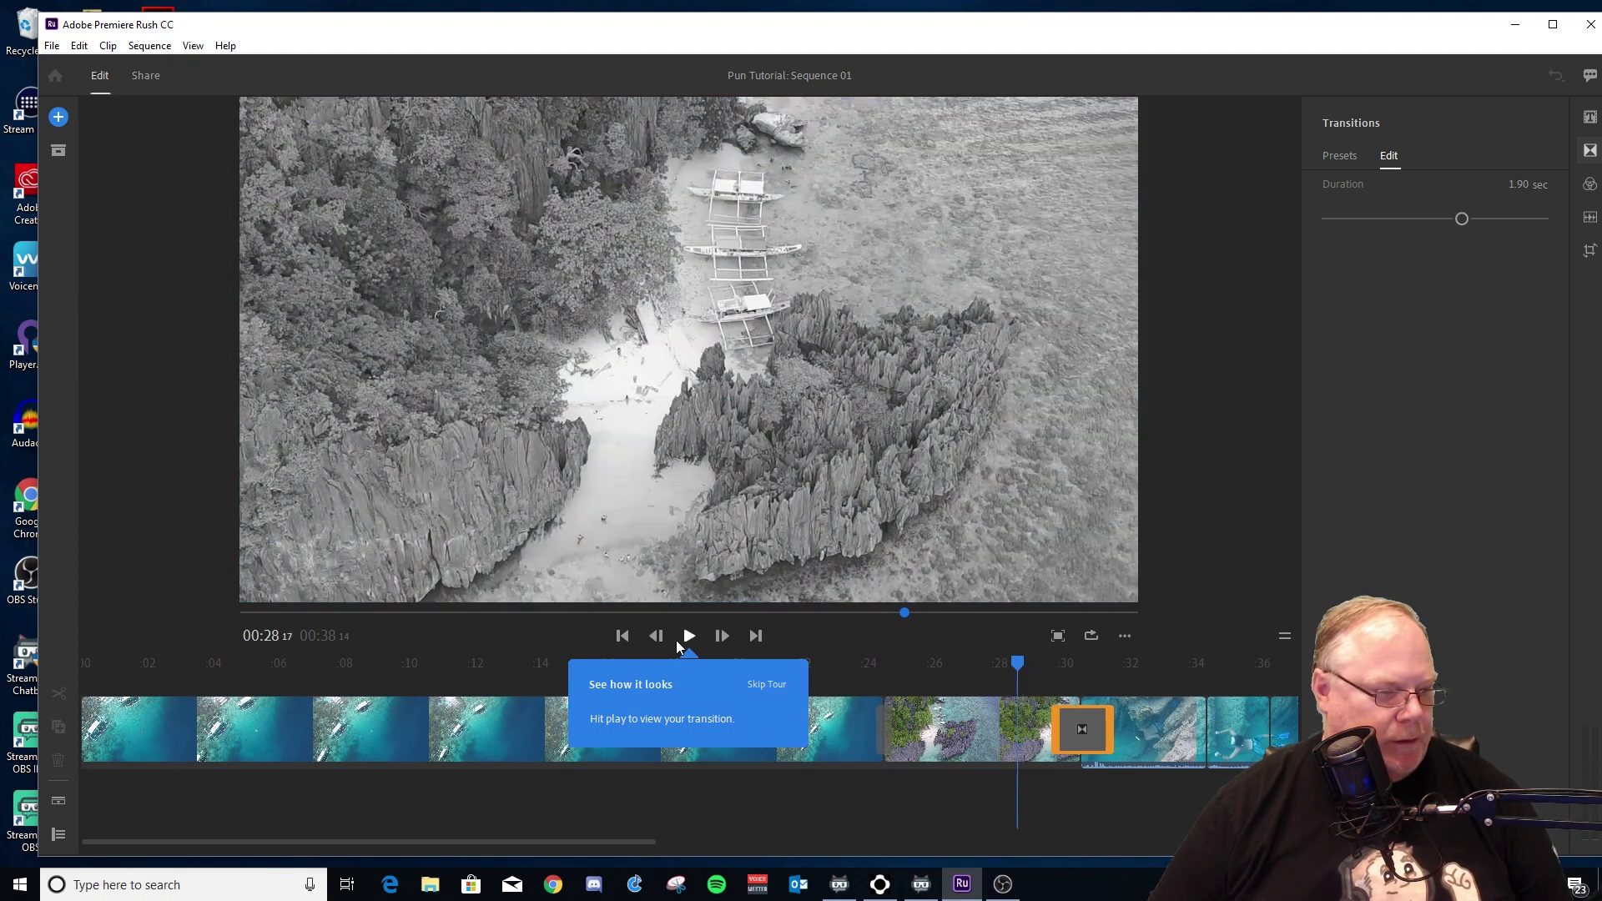
click(688, 638)
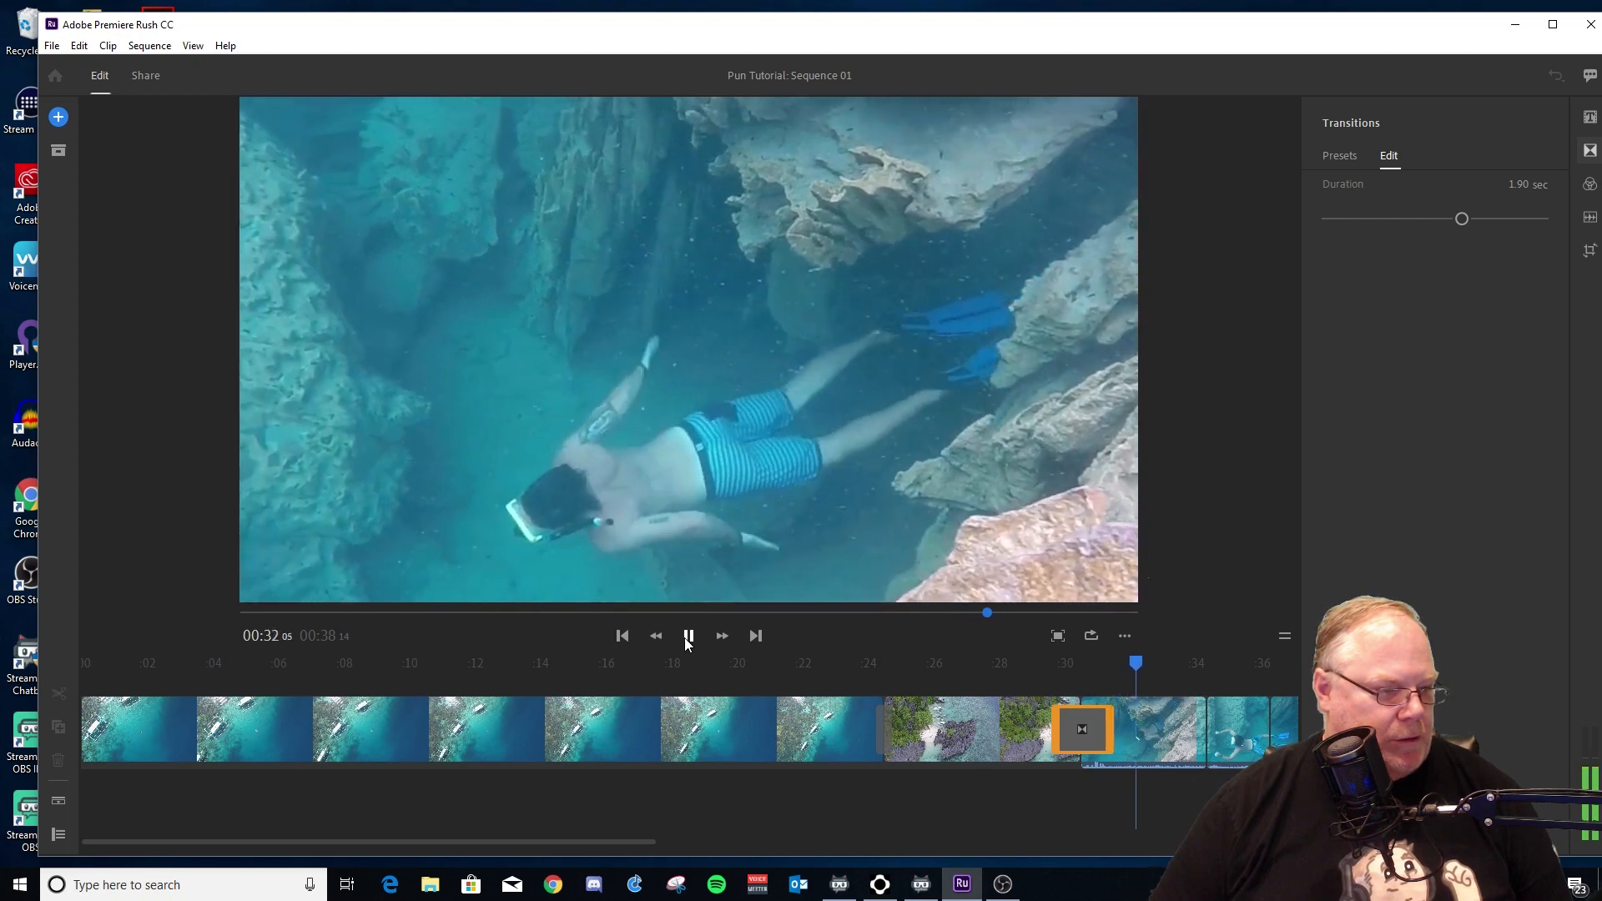
click(687, 637)
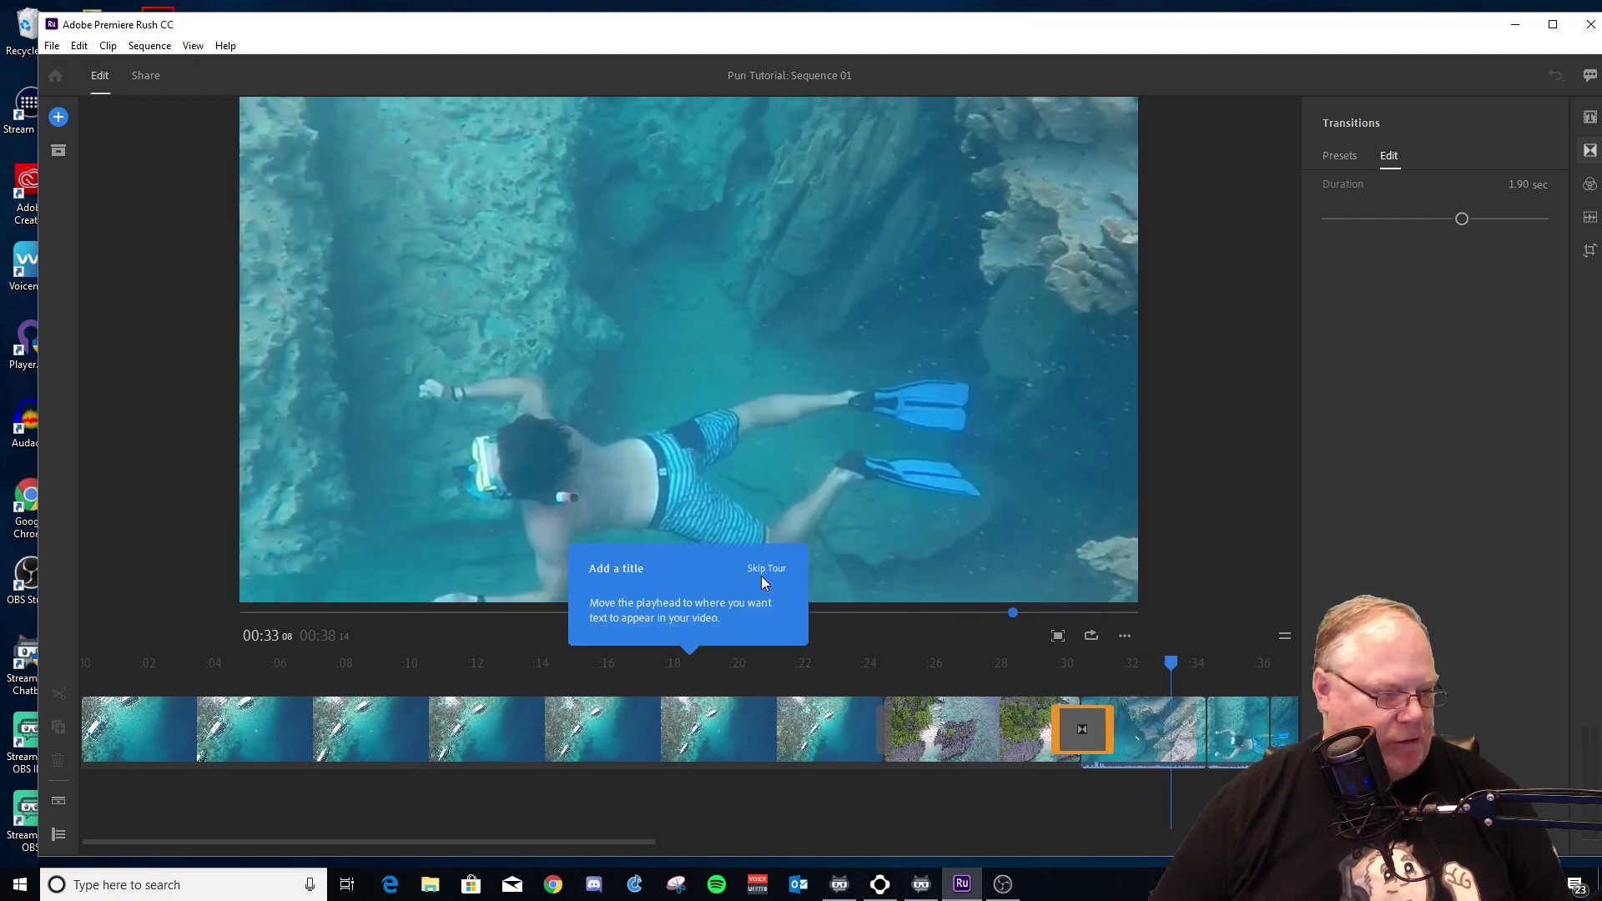
drag(1155, 665, 1044, 671)
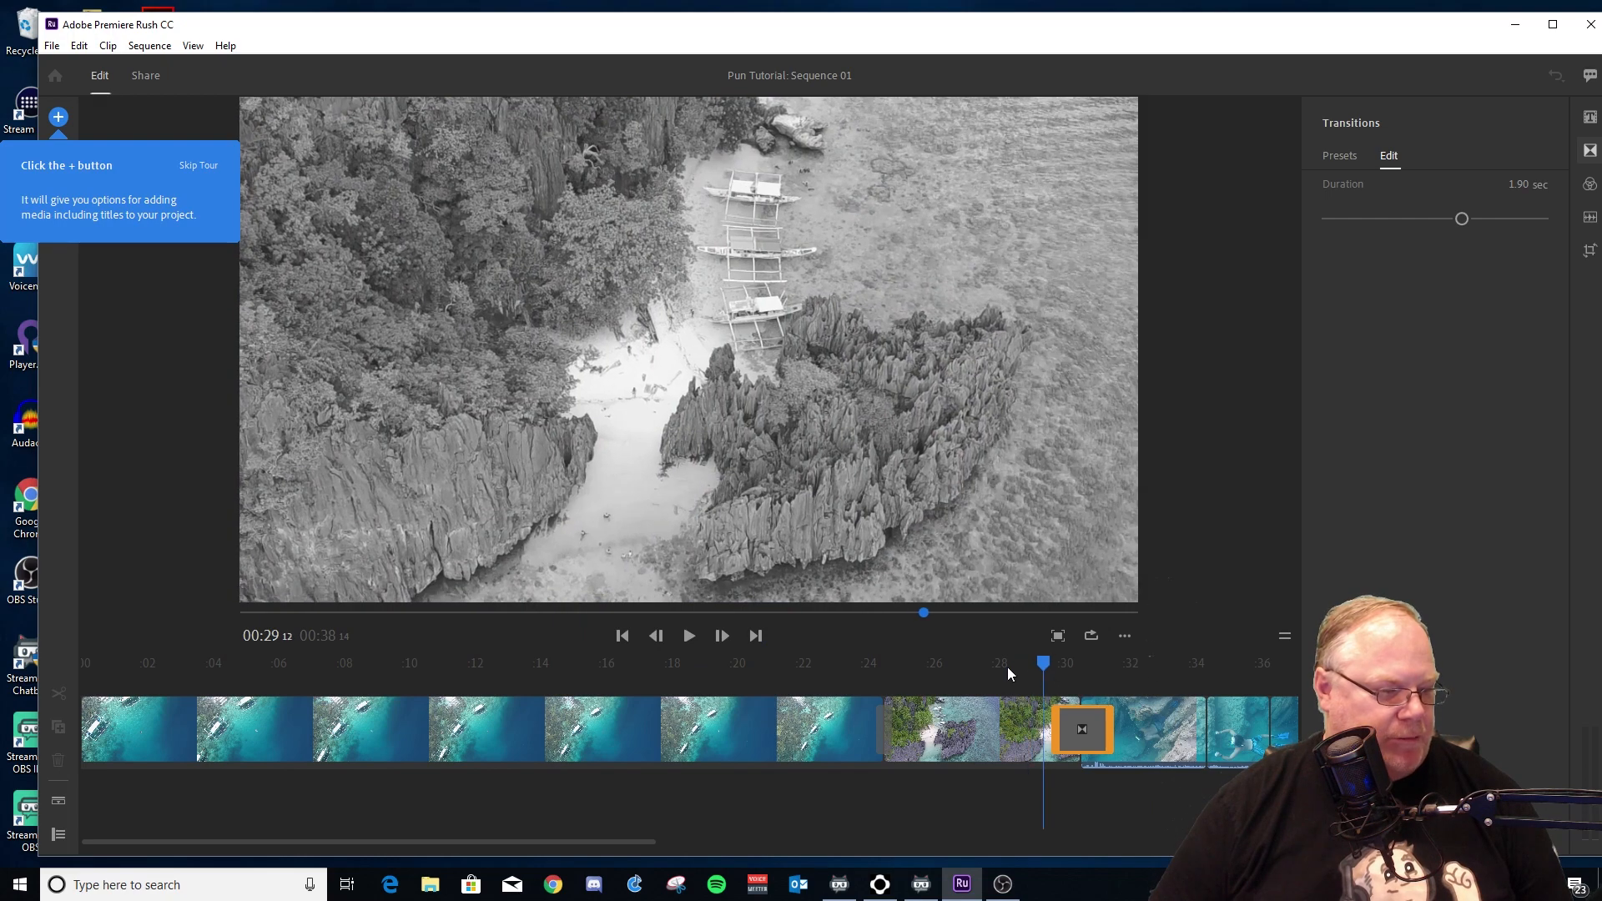
click(688, 640)
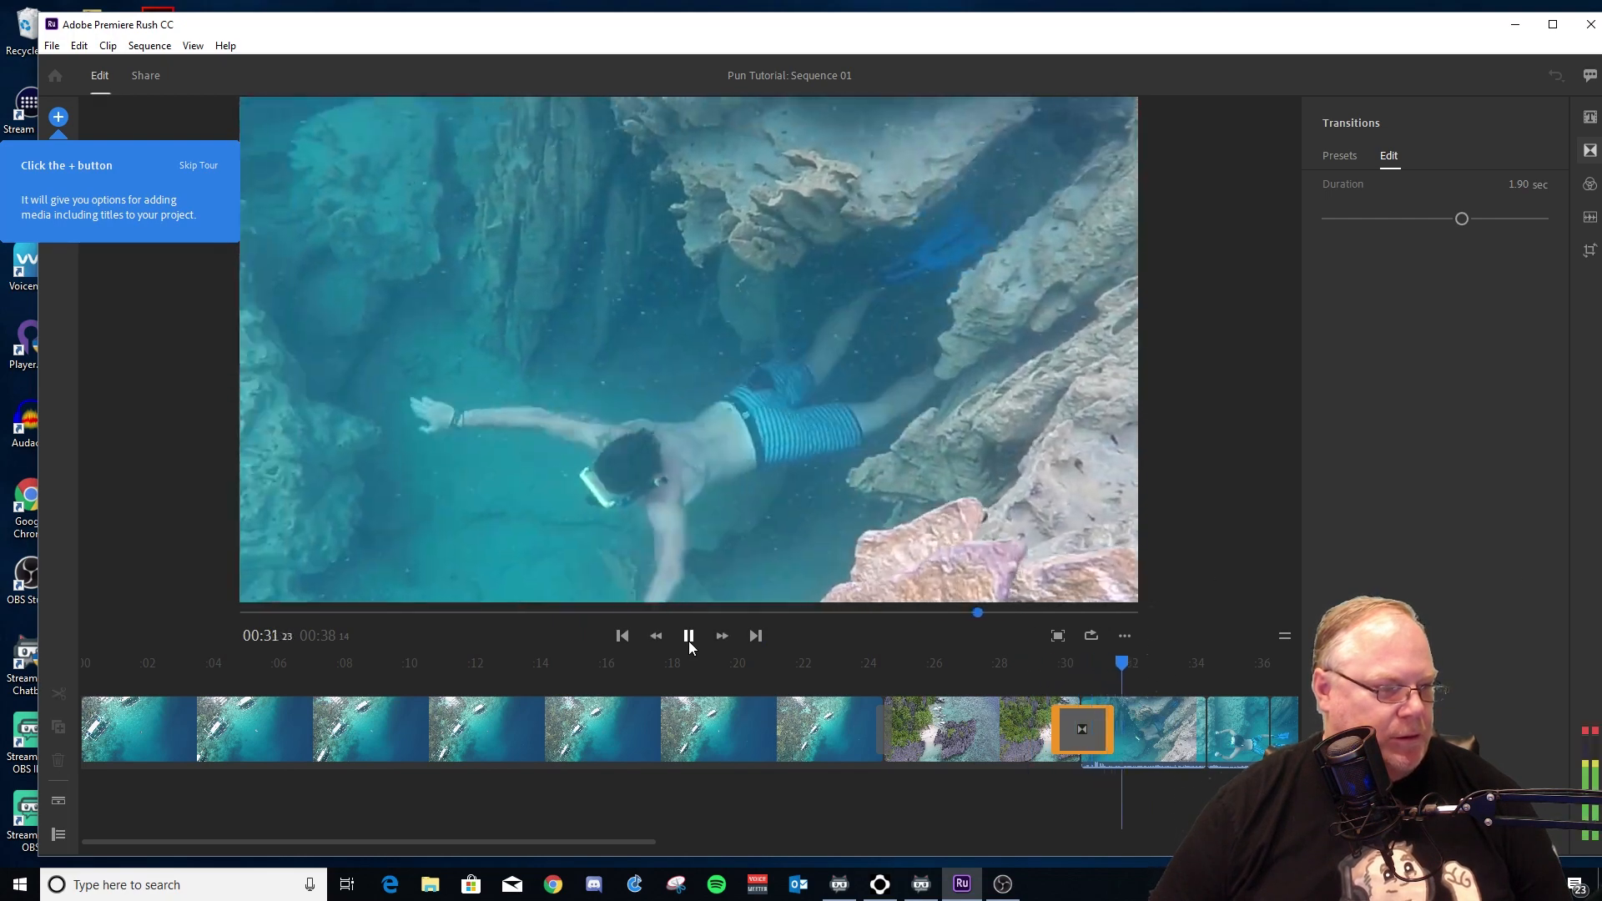
click(688, 641)
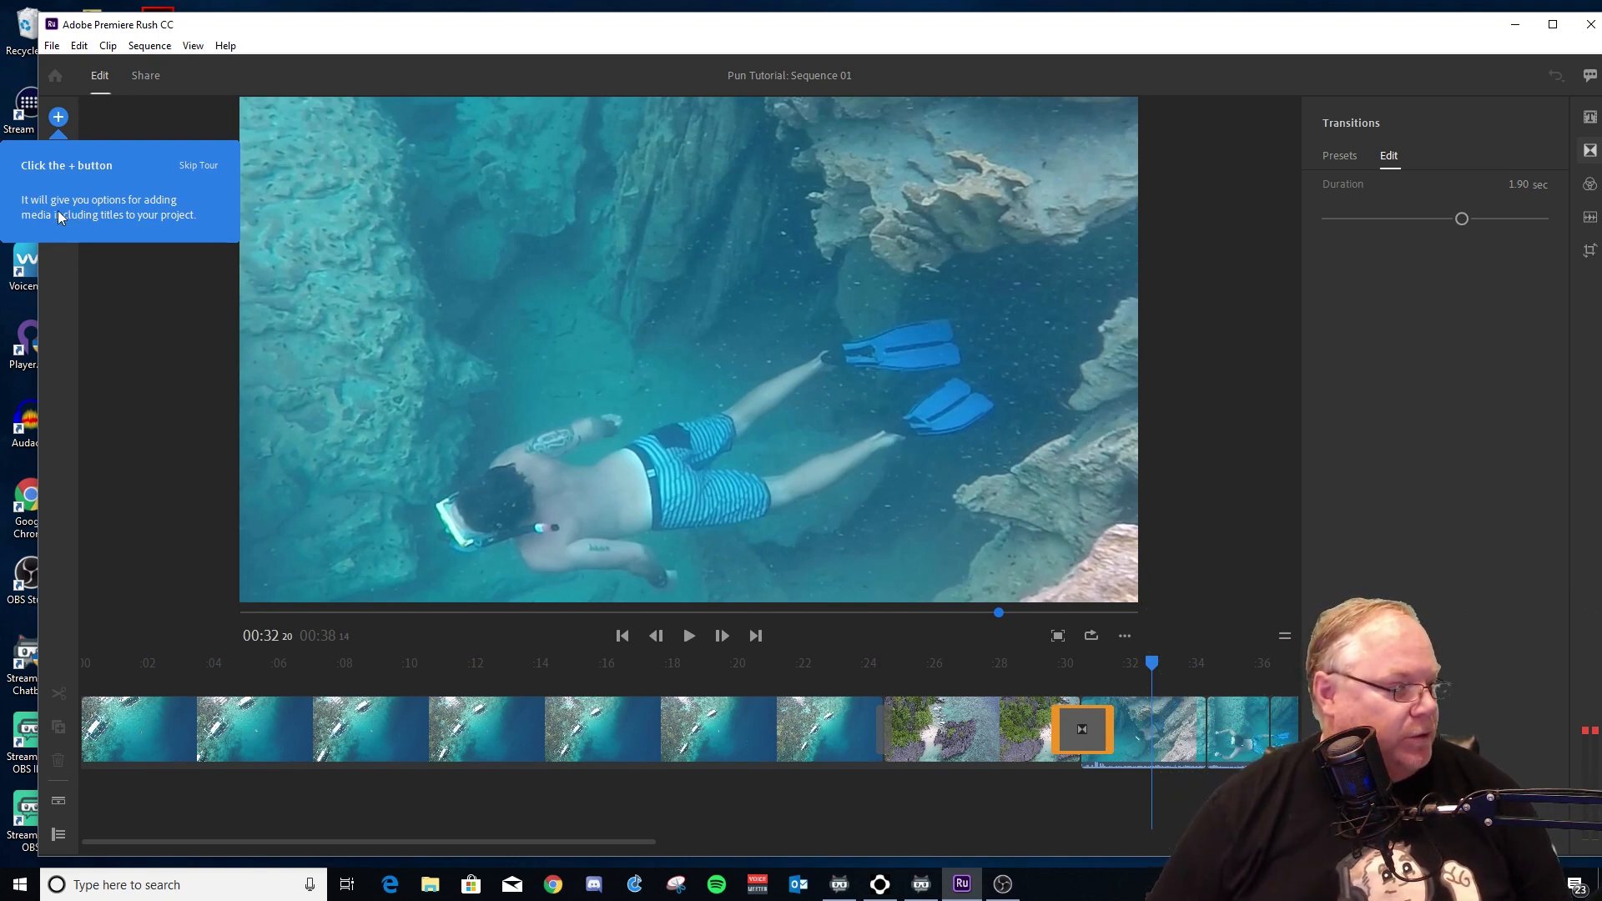
- Add a title at the playhead over the underwater clip, select its text and advance the tour to the template choice
click(58, 119)
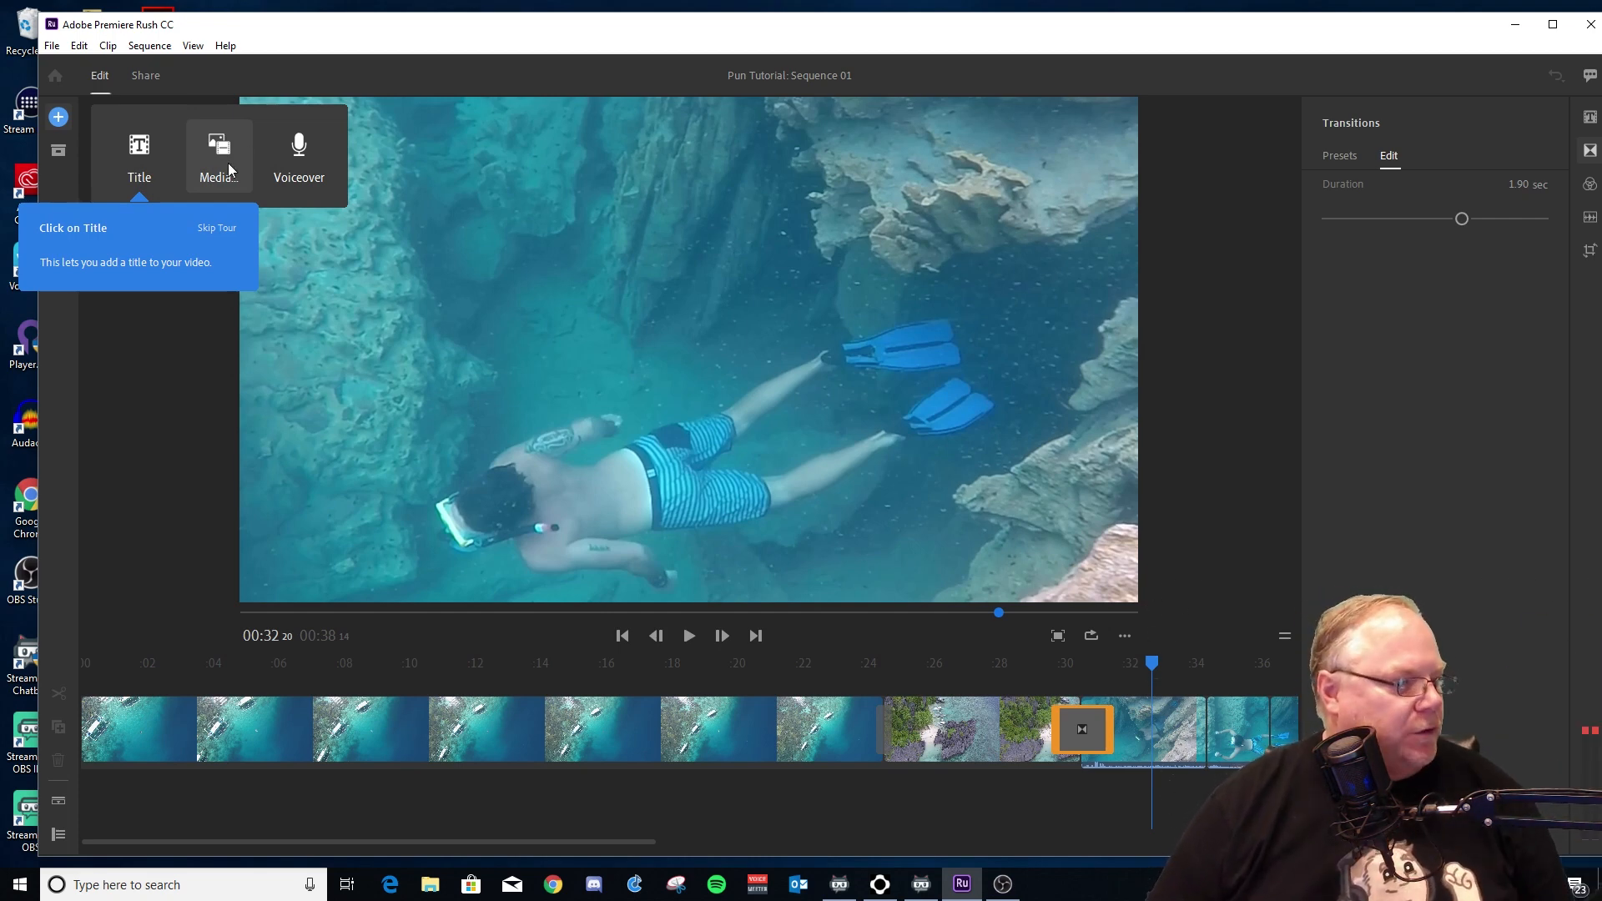
click(144, 171)
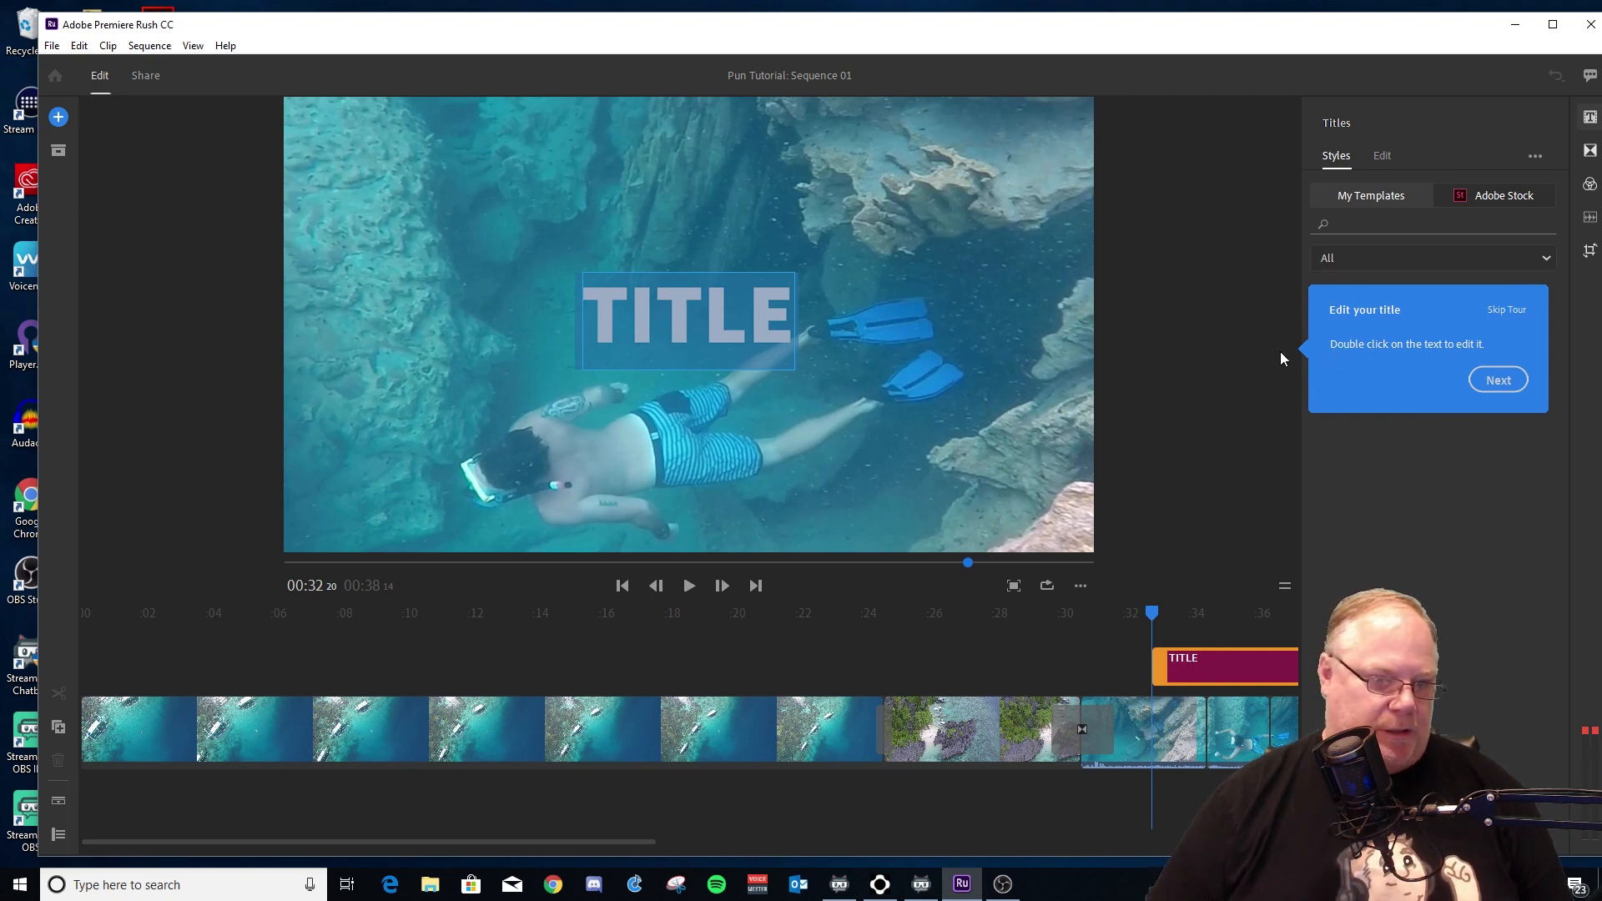
double_click(701, 317)
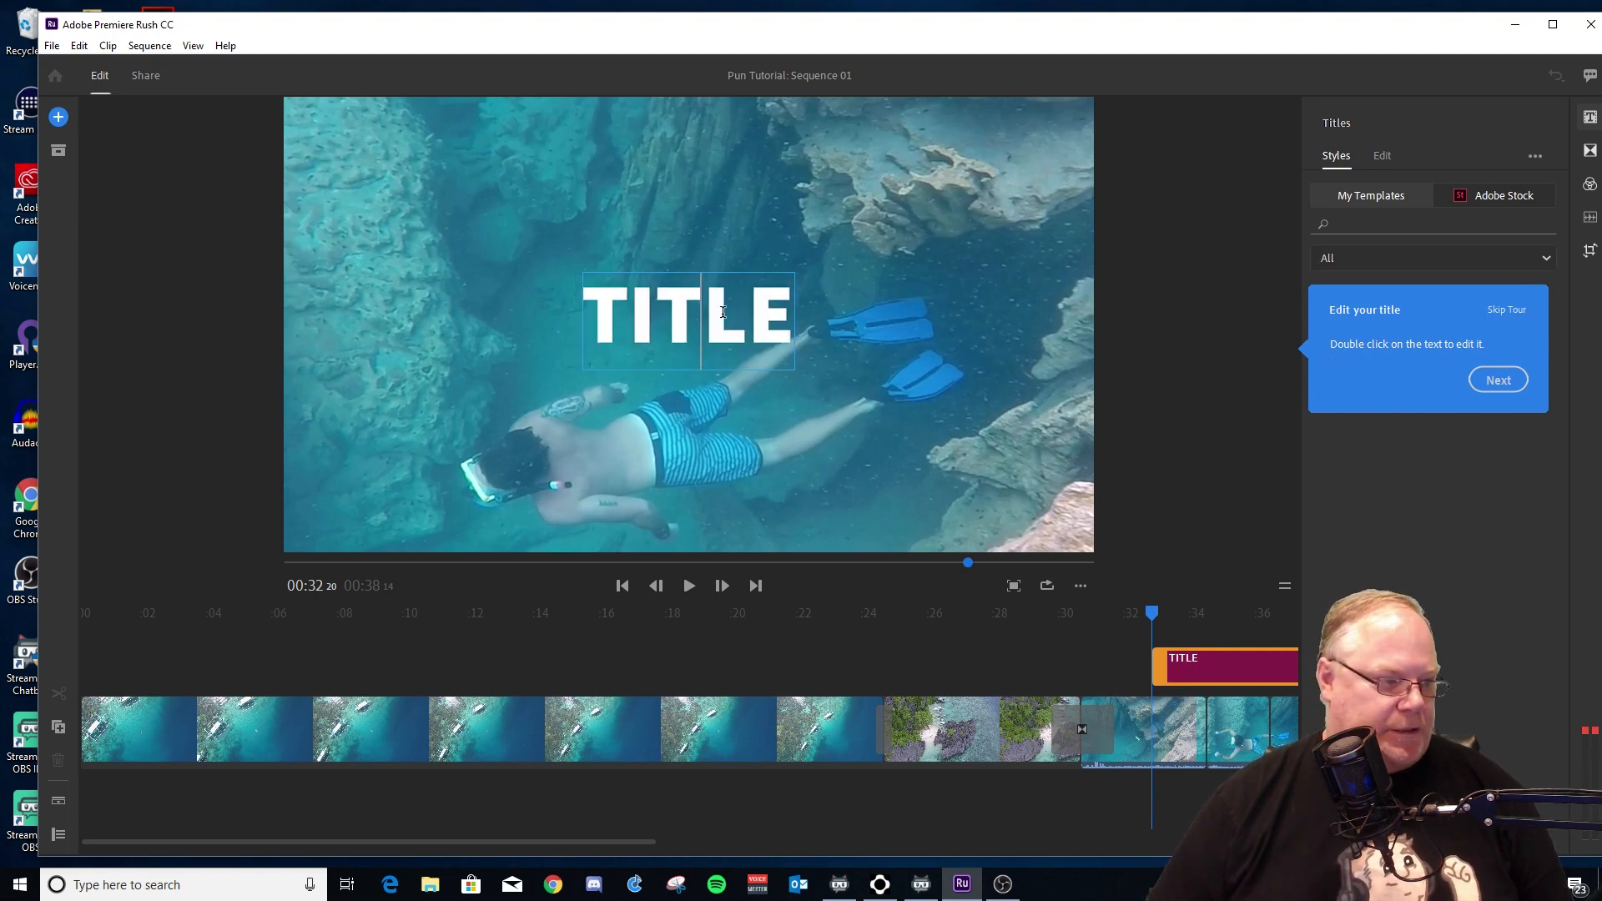
click(779, 314)
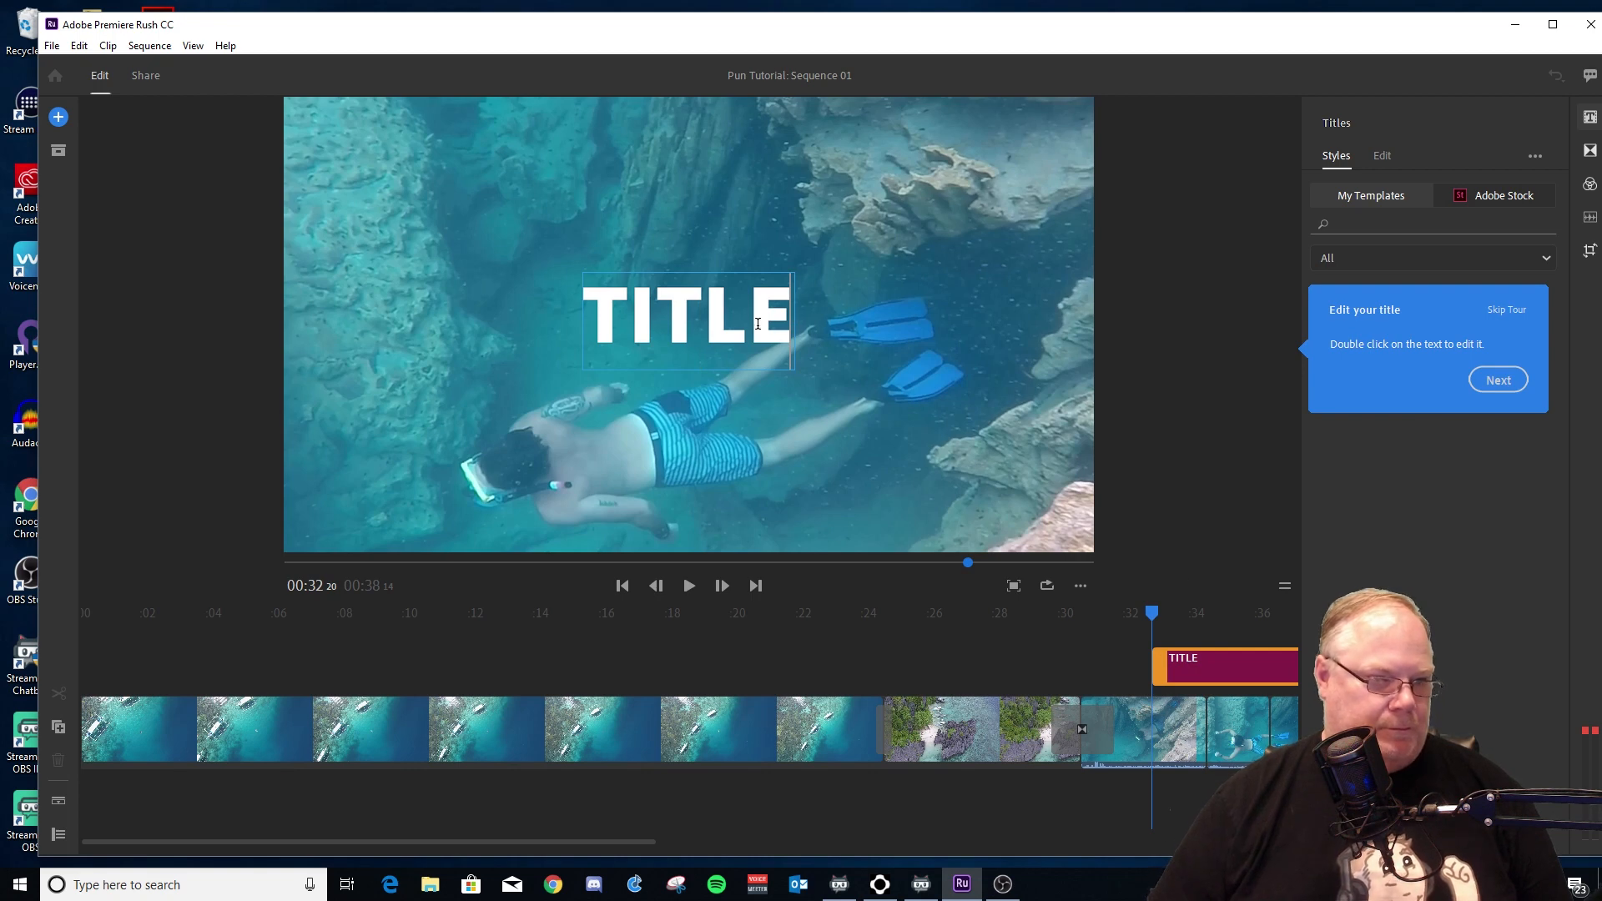
double_click(699, 330)
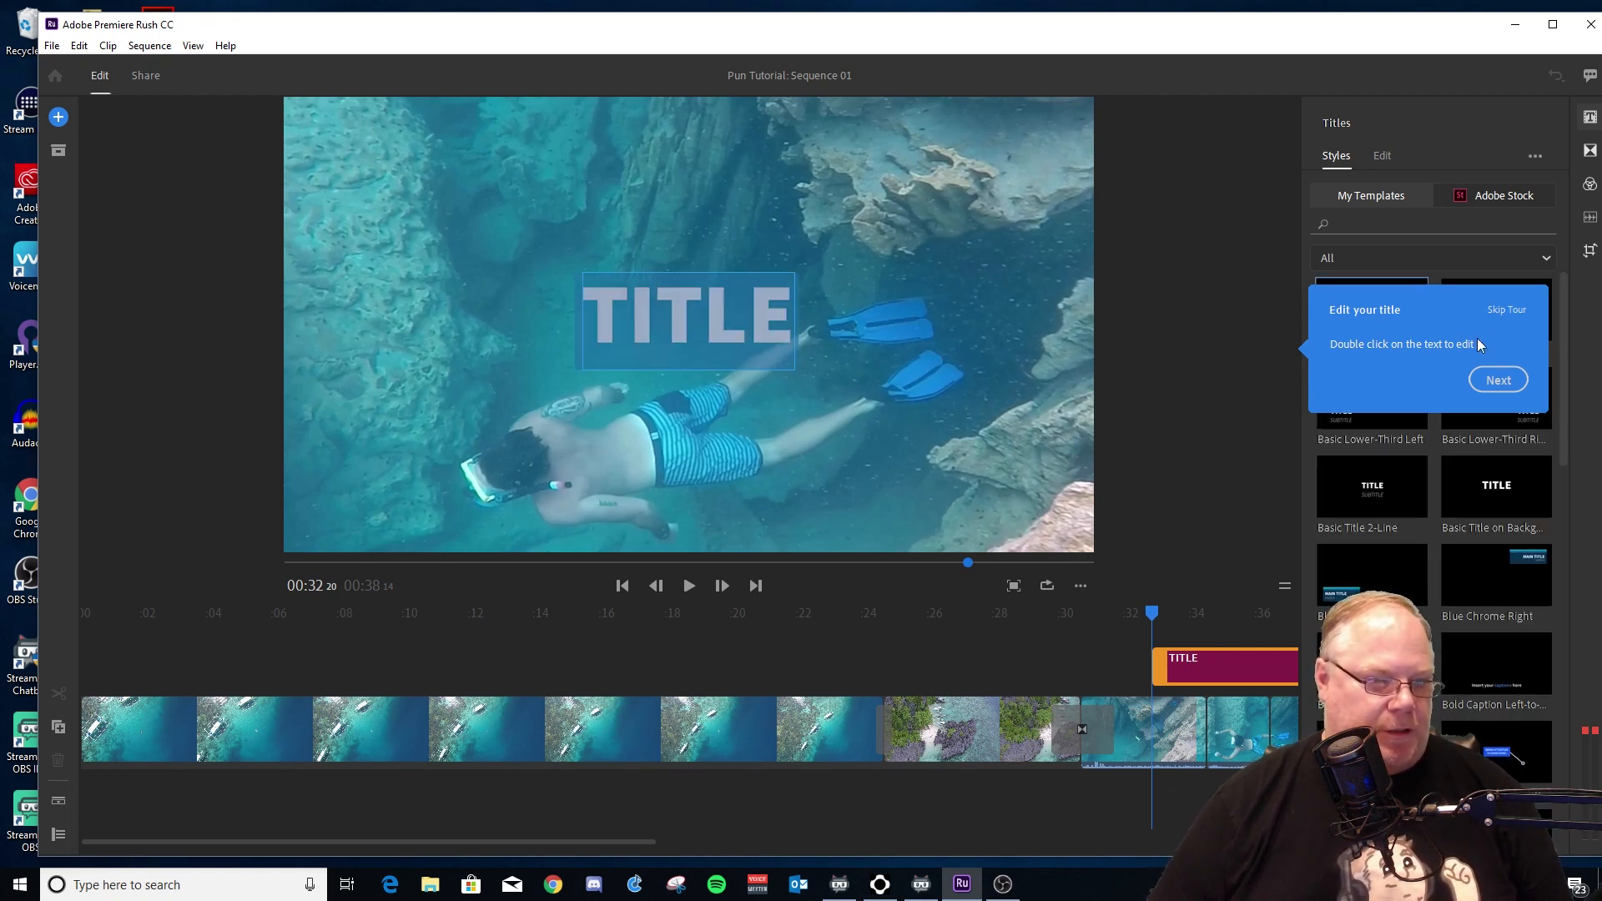
click(1502, 379)
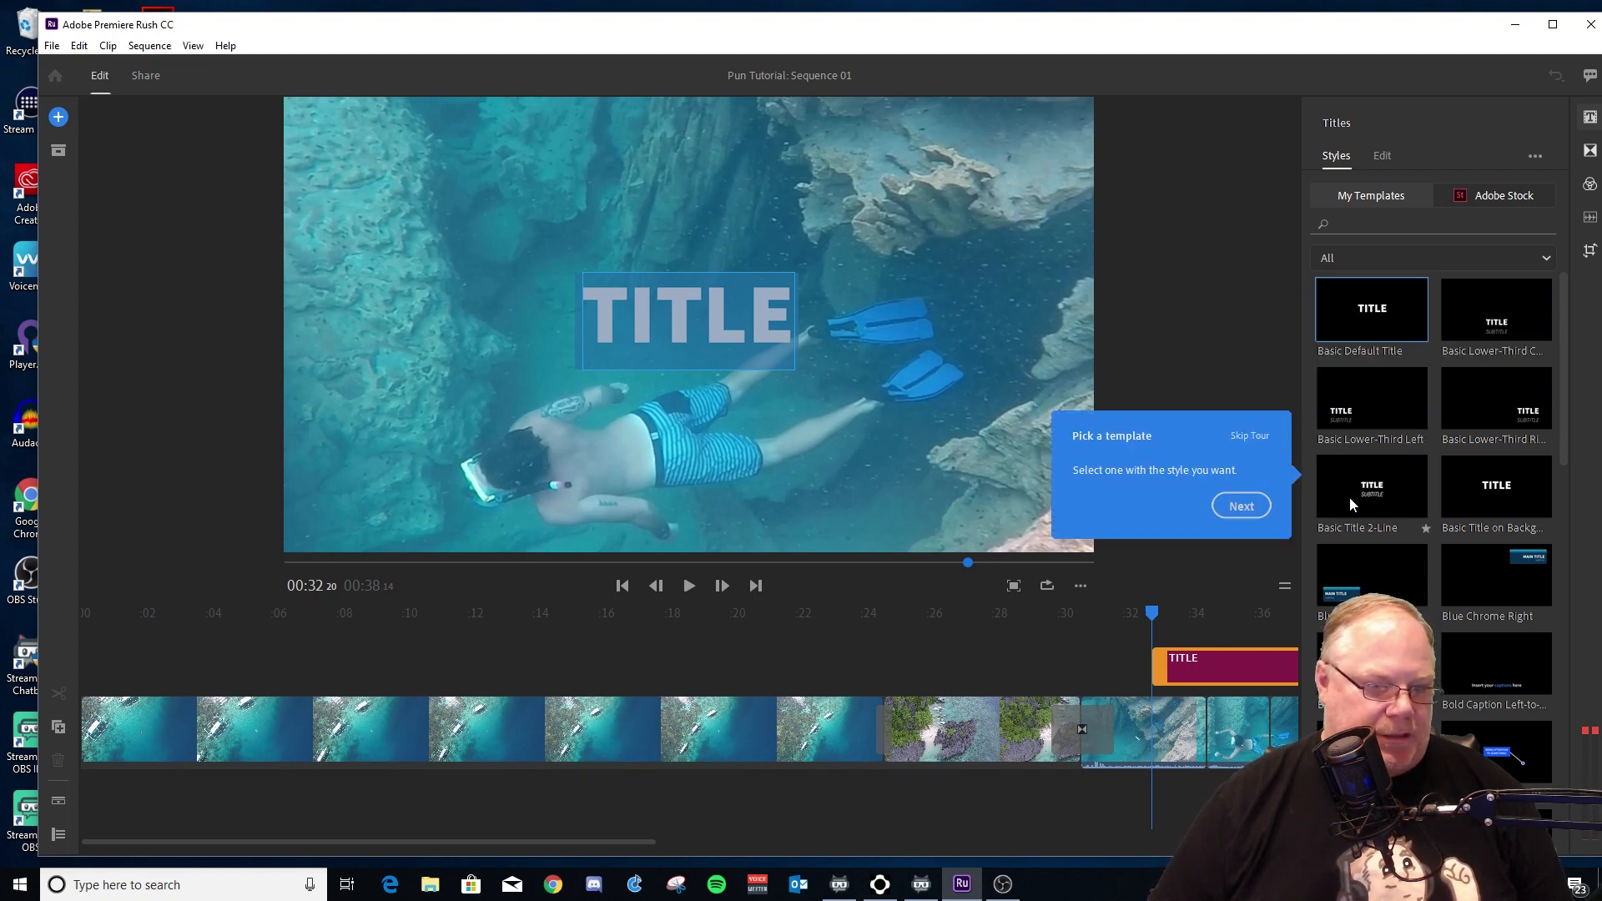
- Browse the title templates, apply Blue Chrome Left to the selected title and advance the guided tour
scroll(1414, 573, down, 6)
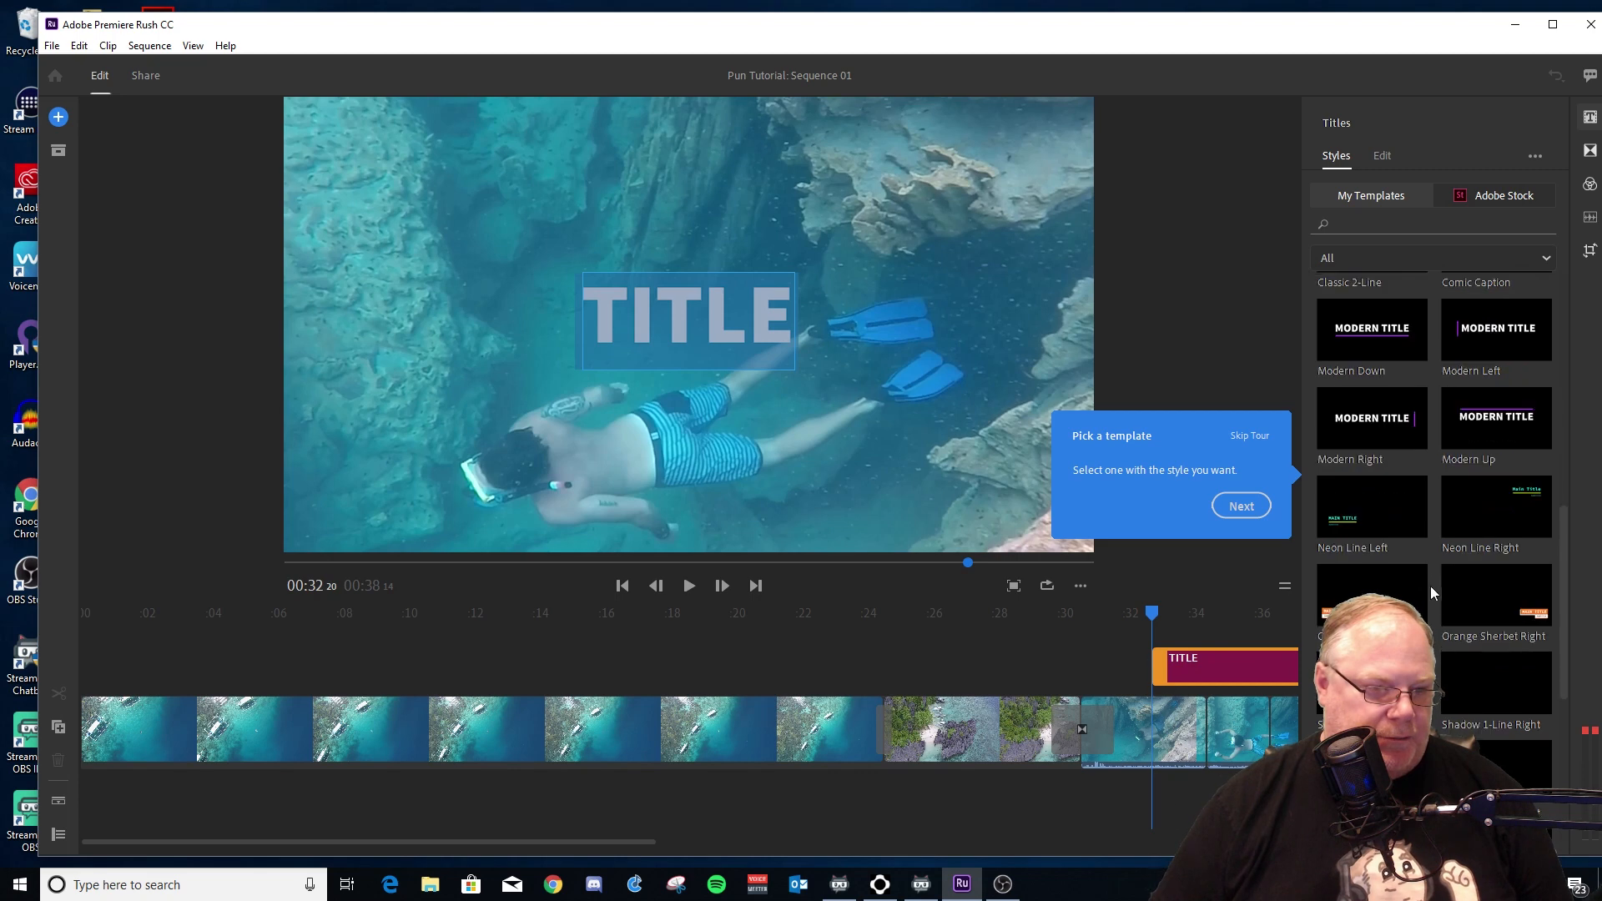
drag(1563, 599, 1564, 657)
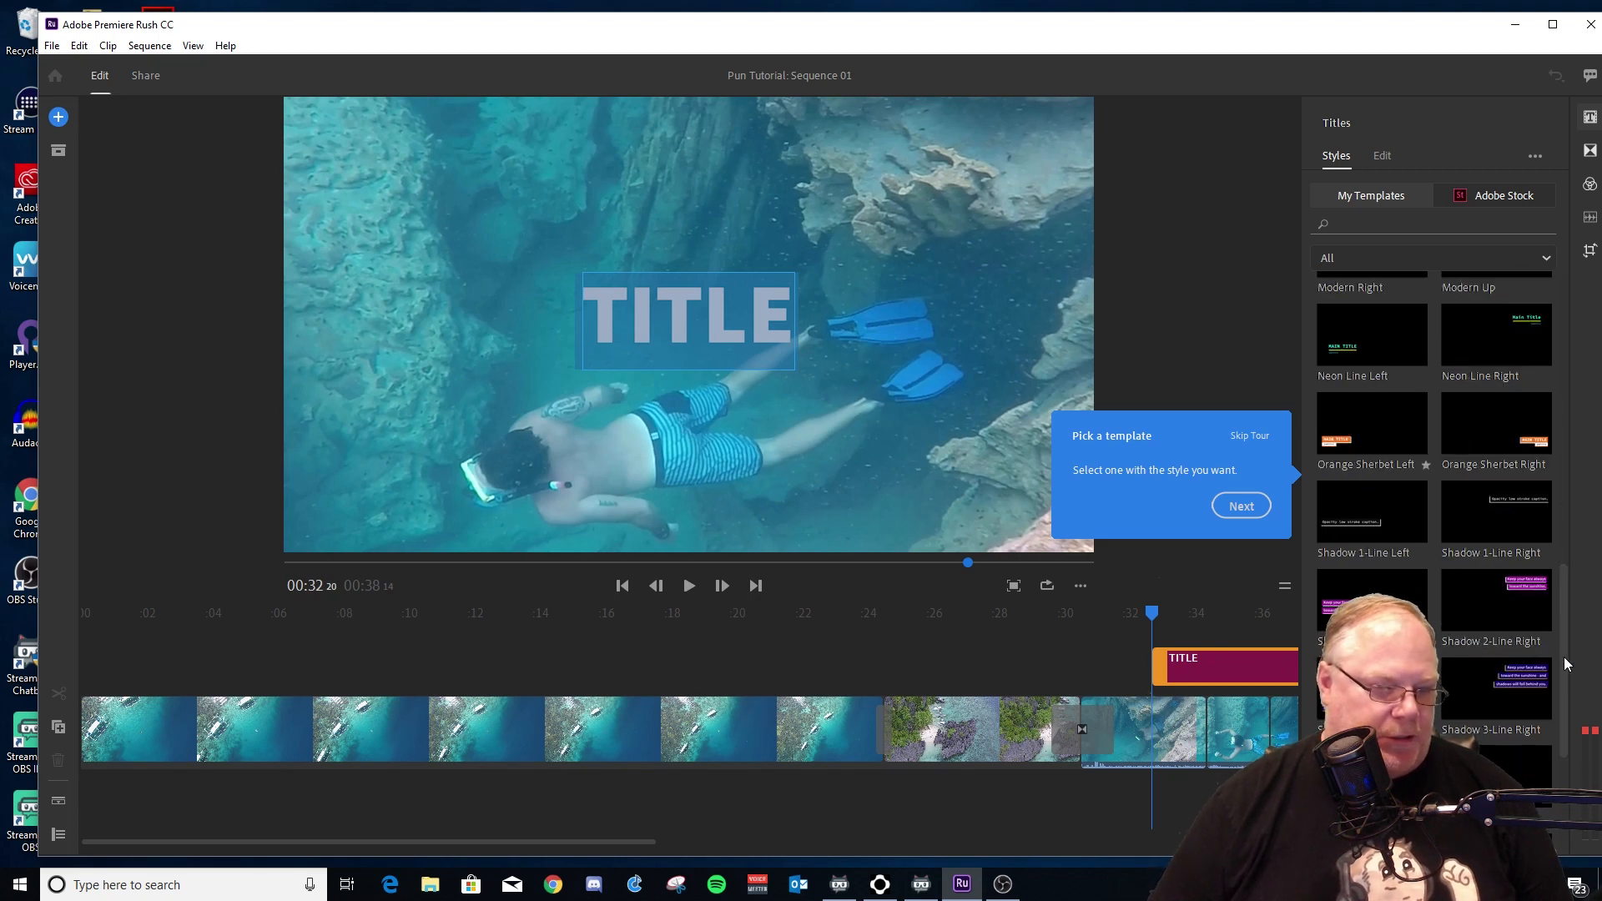
scroll(1555, 674, down, 3)
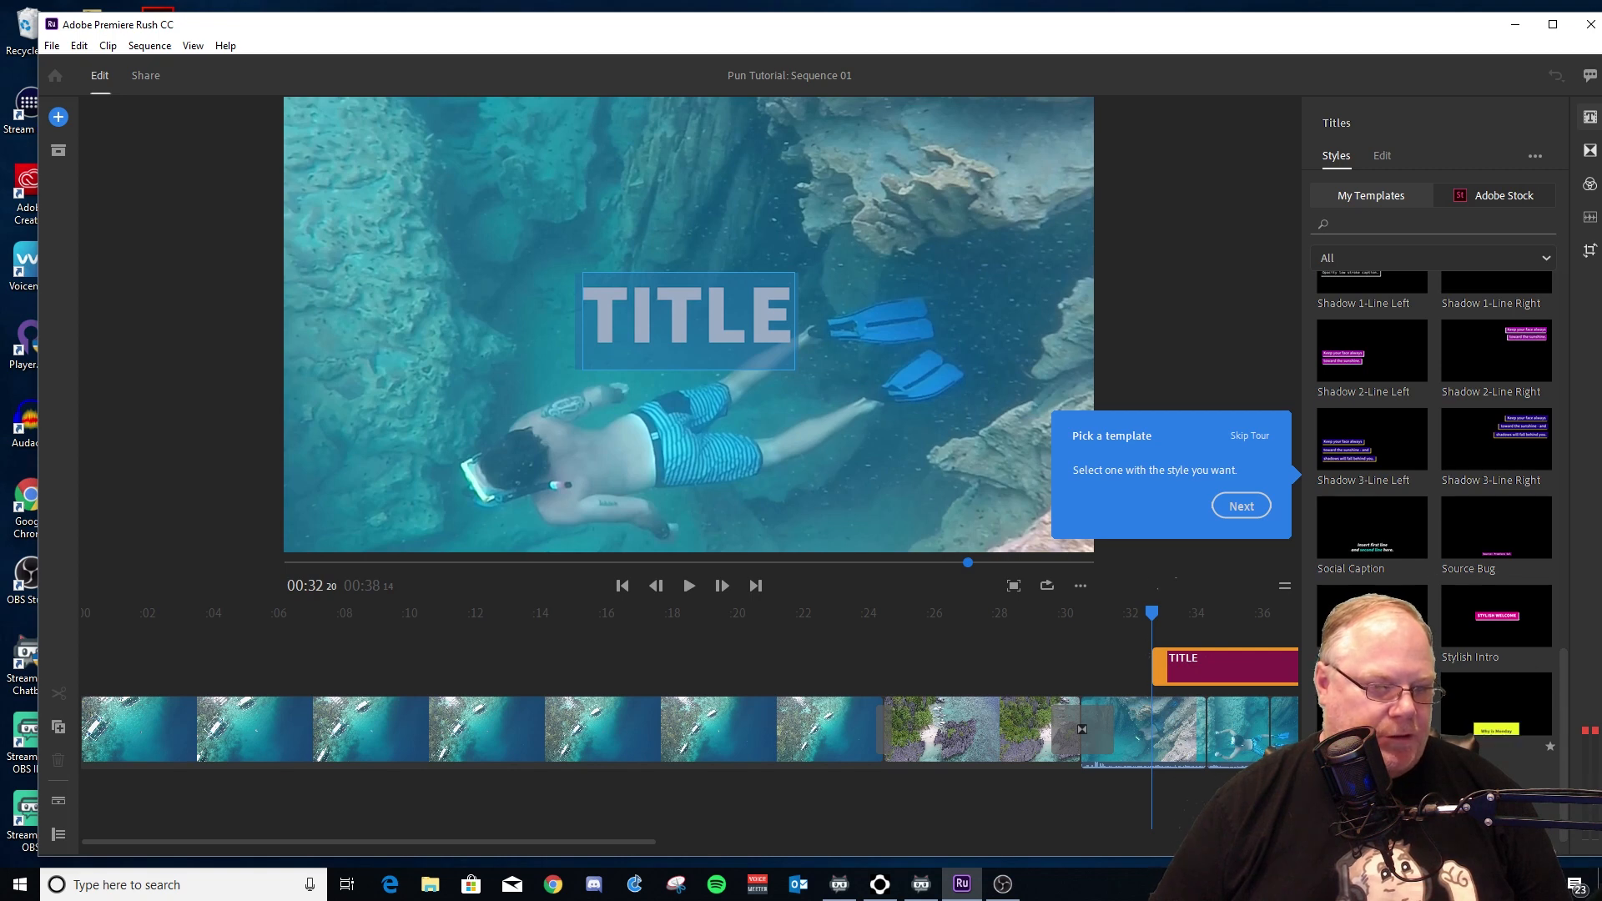
scroll(1433, 518, up, 4)
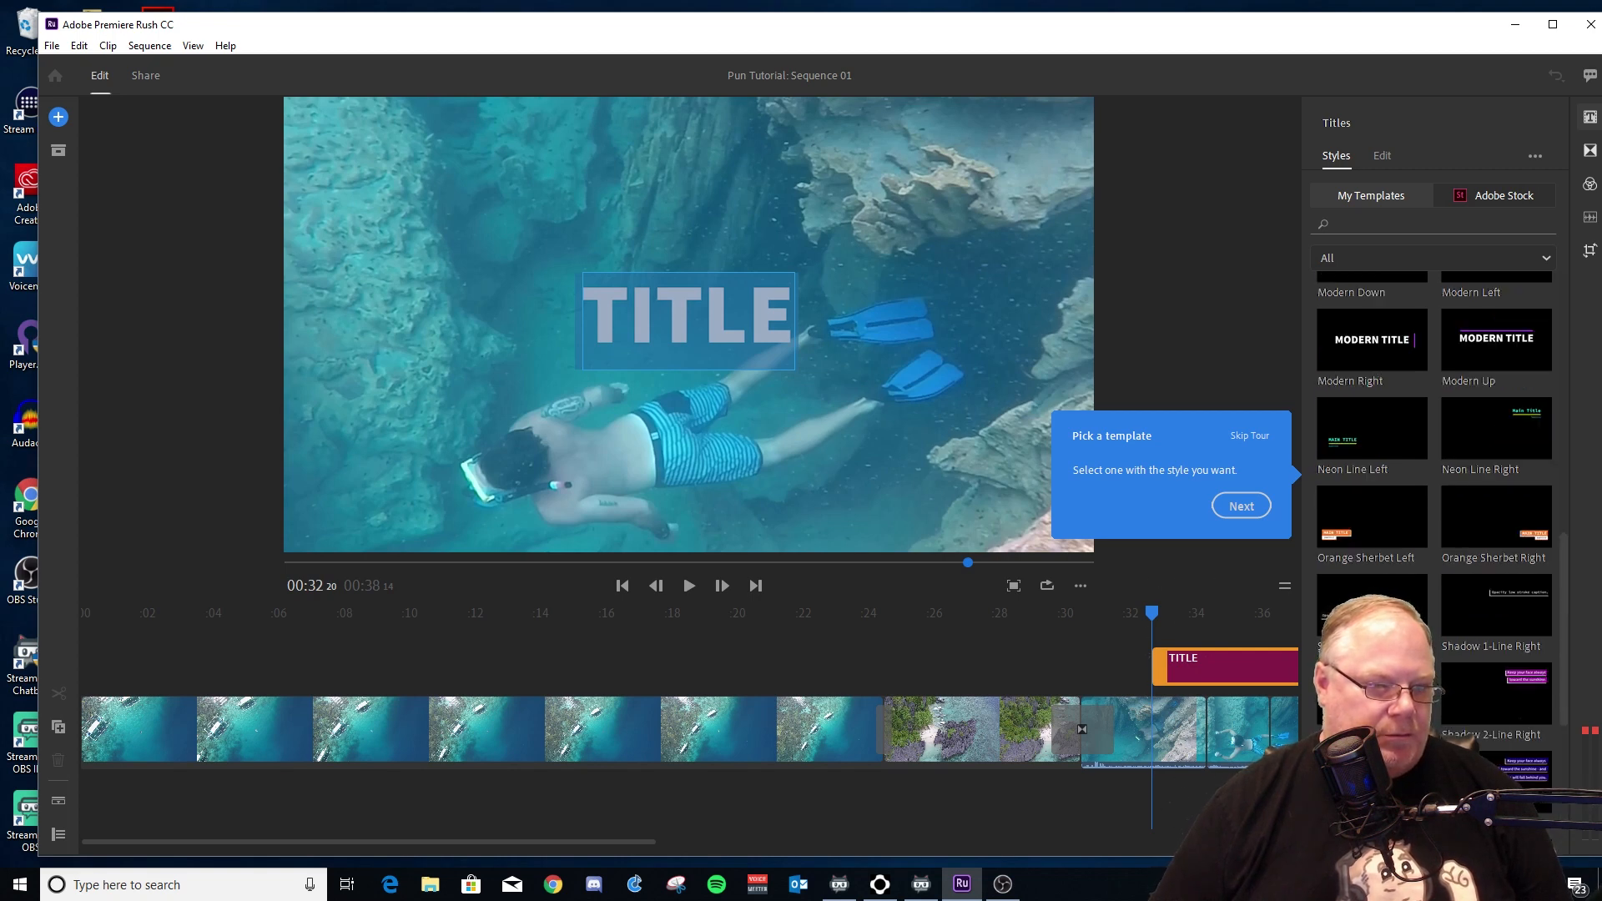
scroll(1433, 518, up, 2)
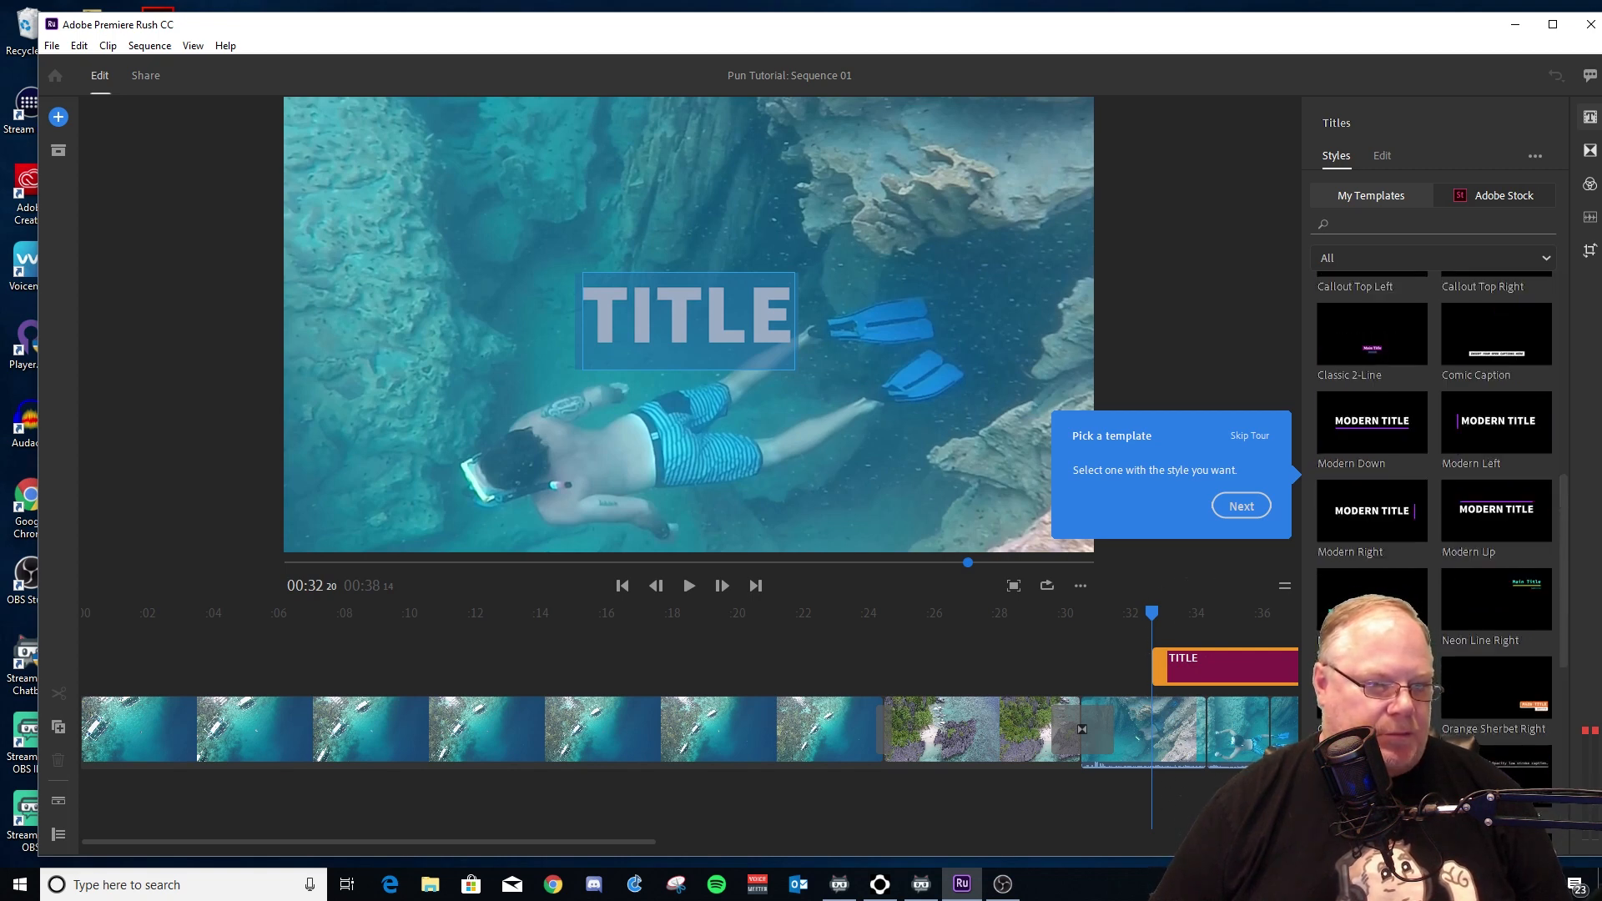
scroll(1433, 518, up, 4)
scroll(1433, 517, up, 2)
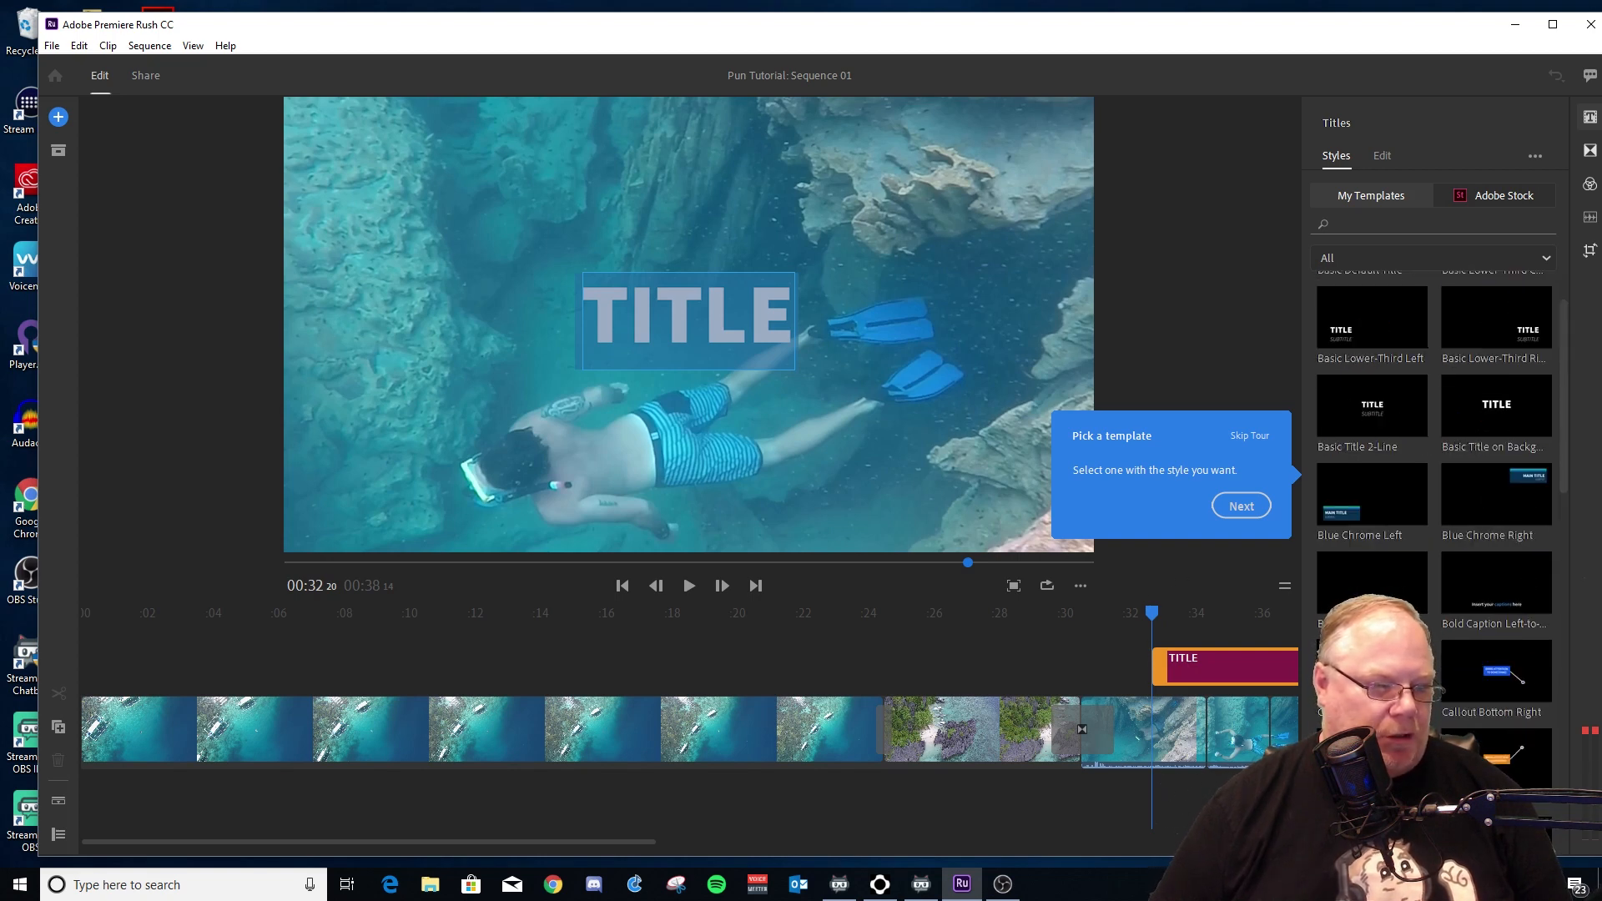
scroll(1433, 627, up, 1)
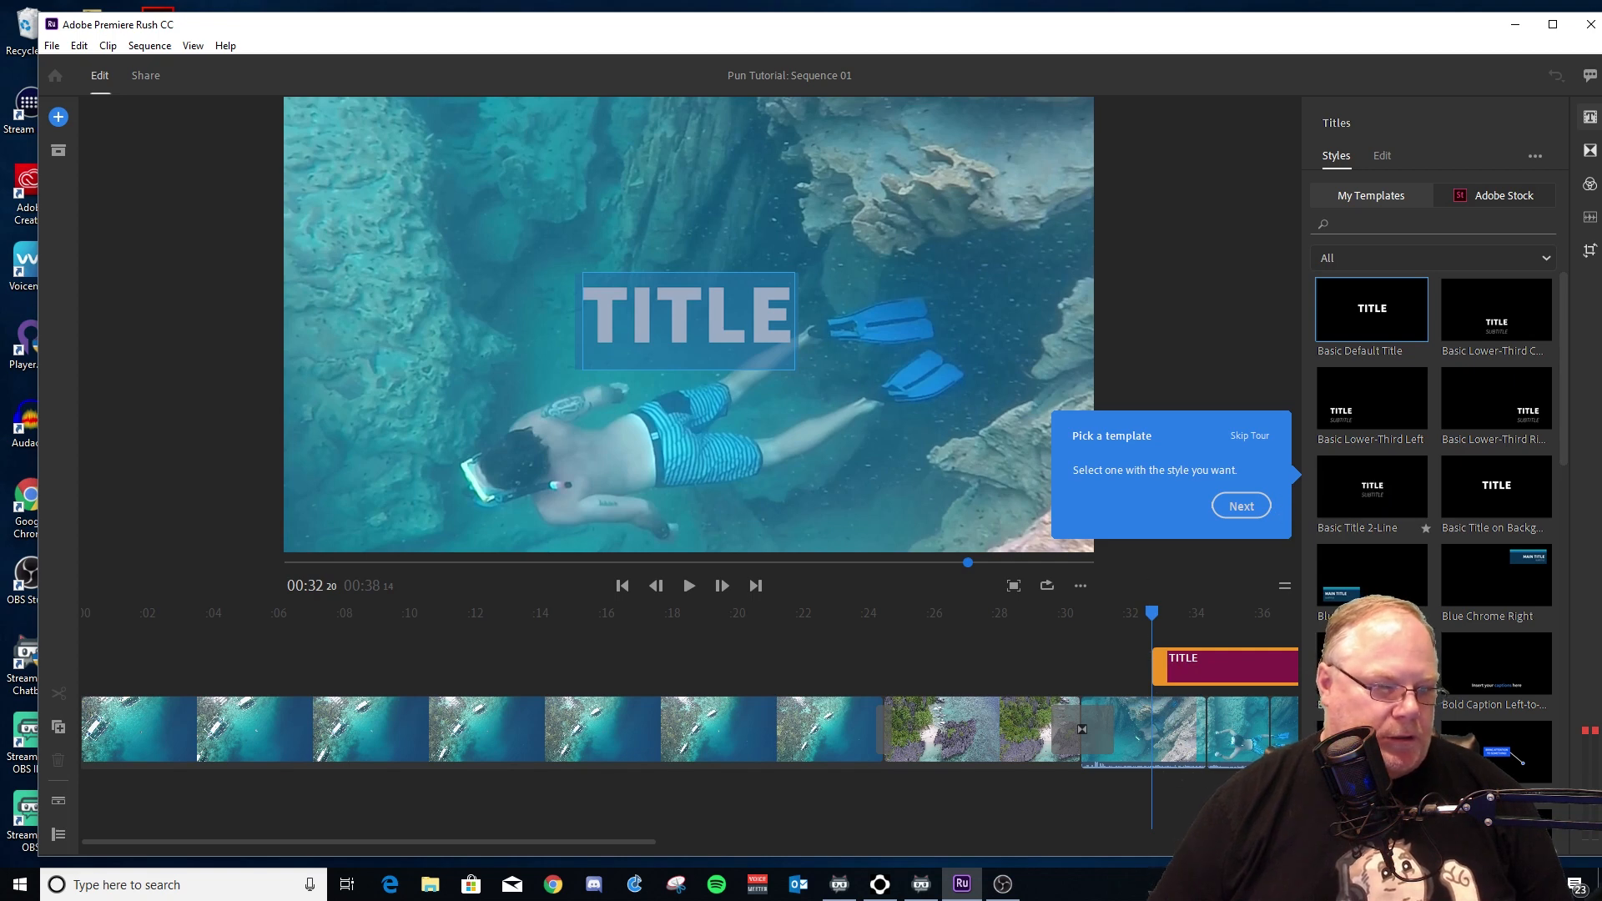
scroll(1433, 500, down, 4)
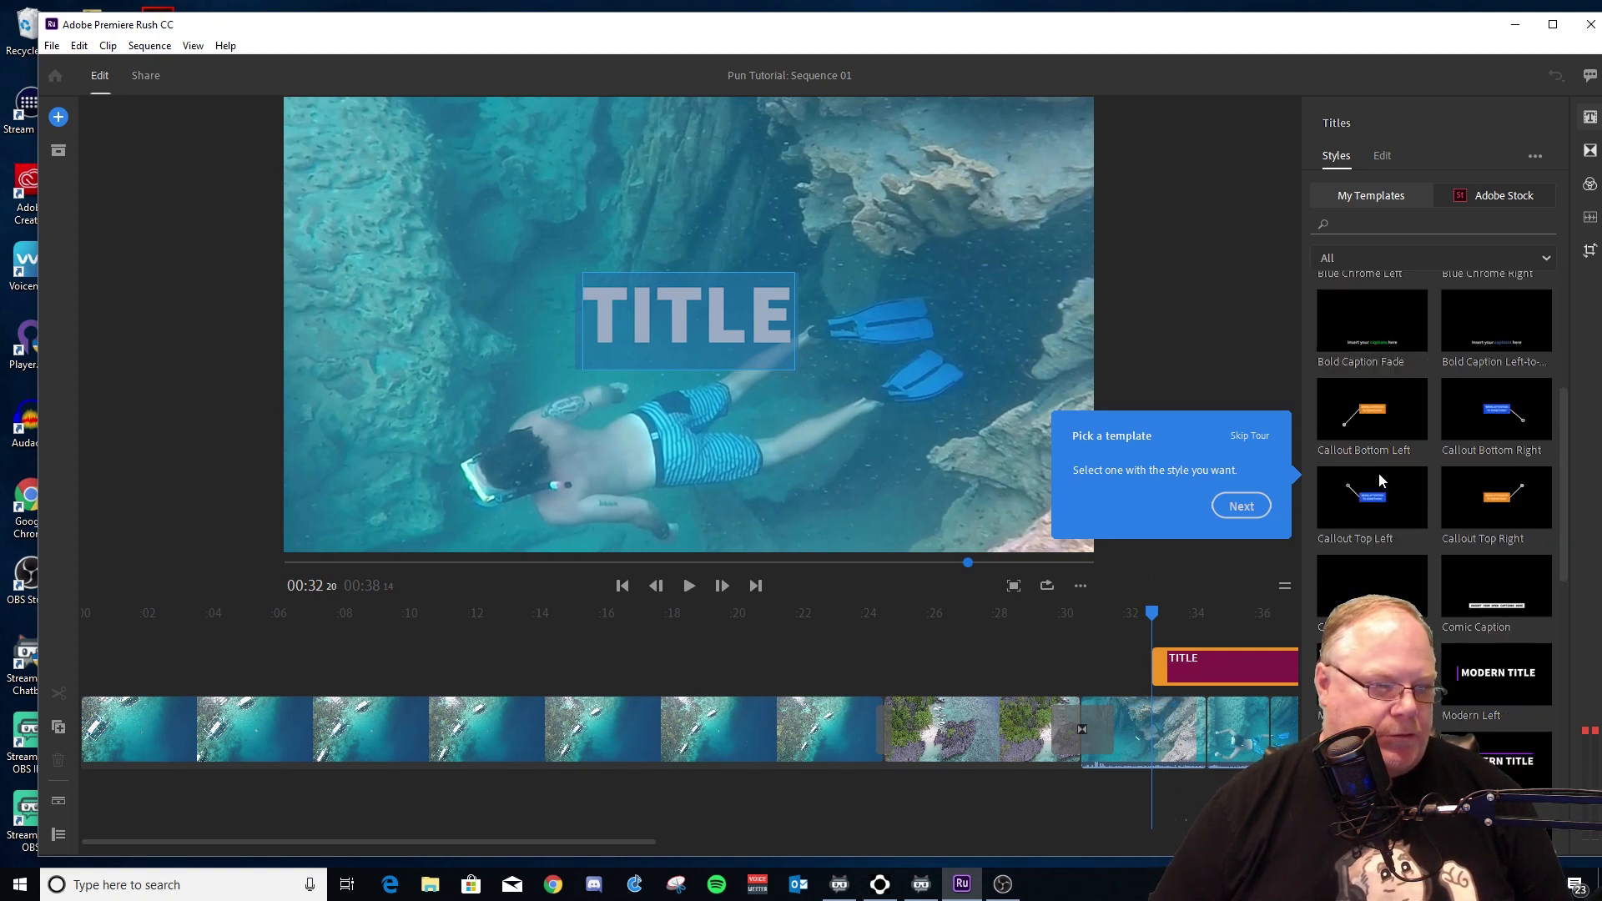
scroll(1434, 500, up, 4)
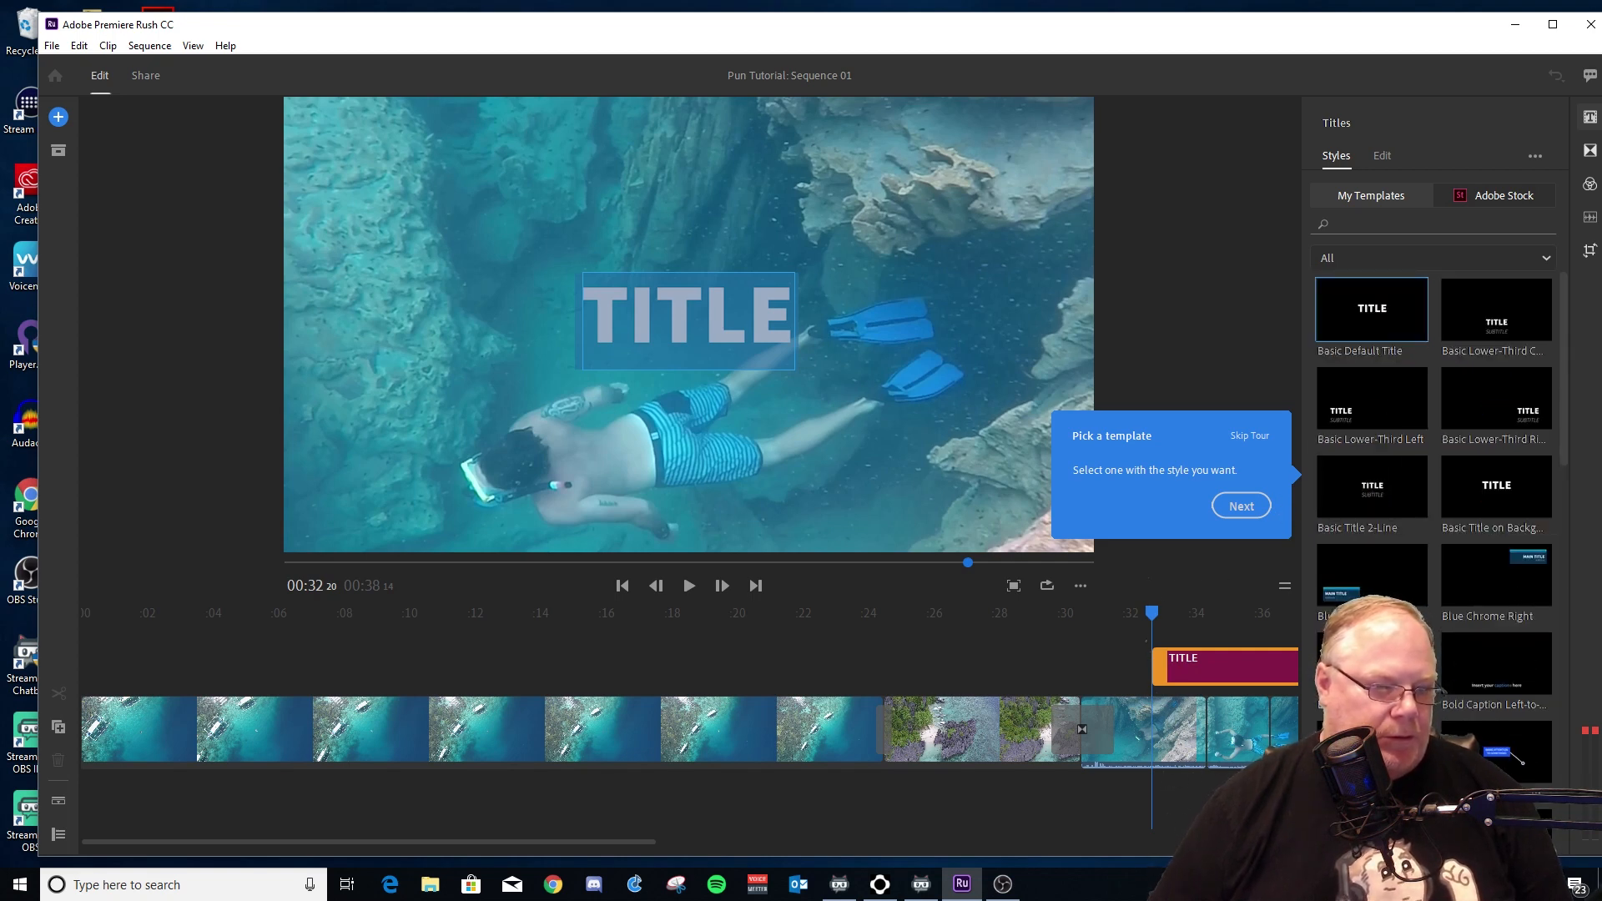
click(1360, 568)
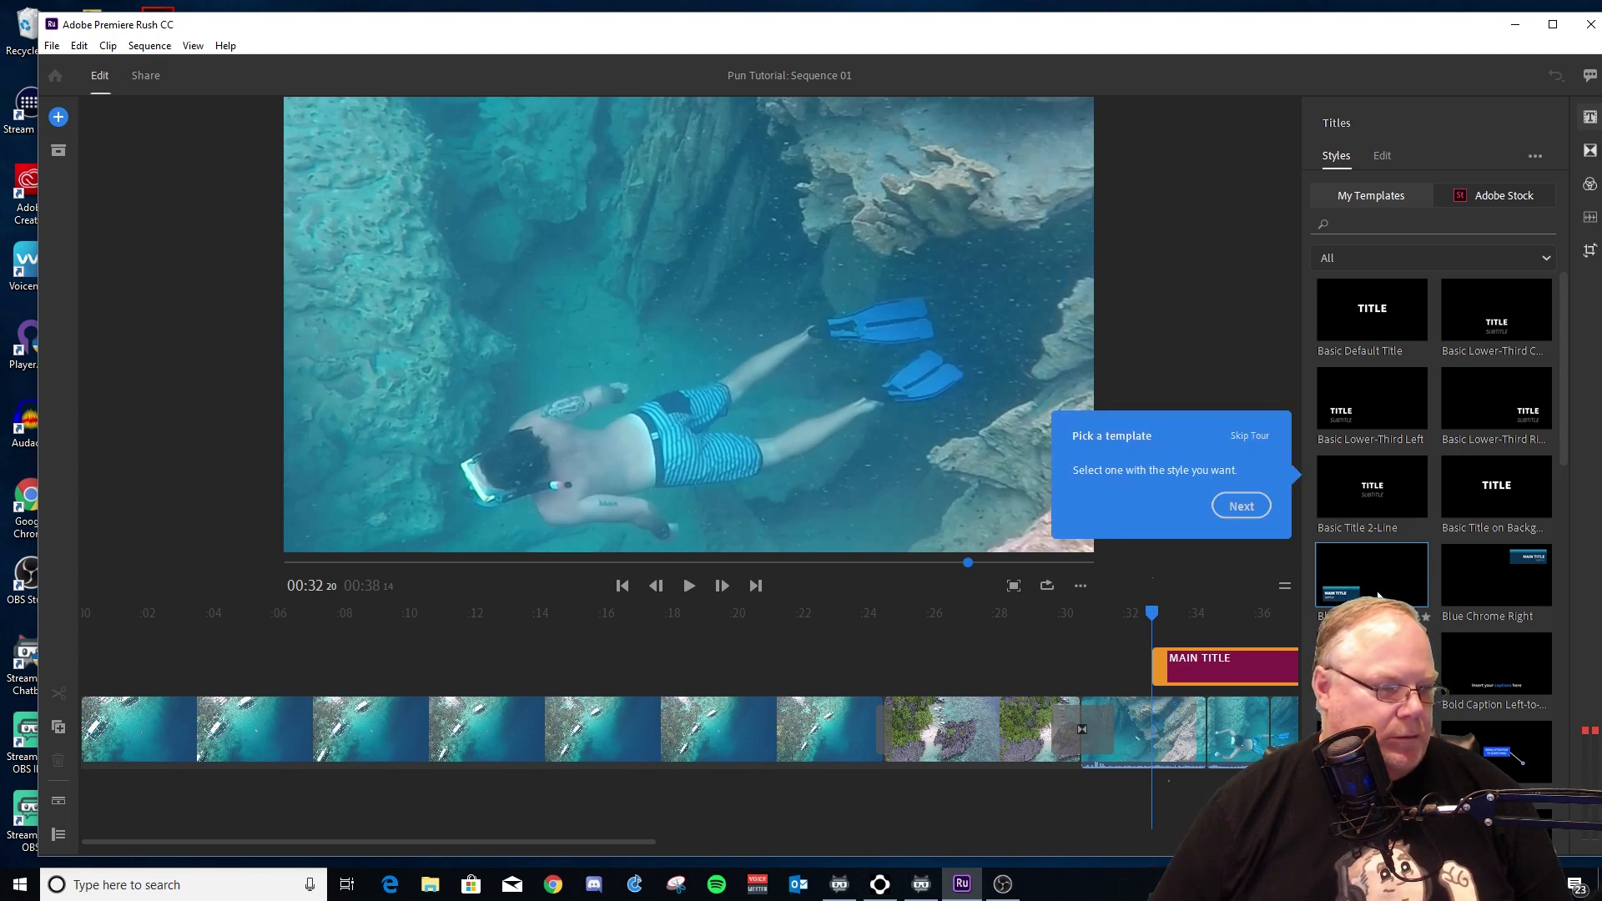
click(1240, 505)
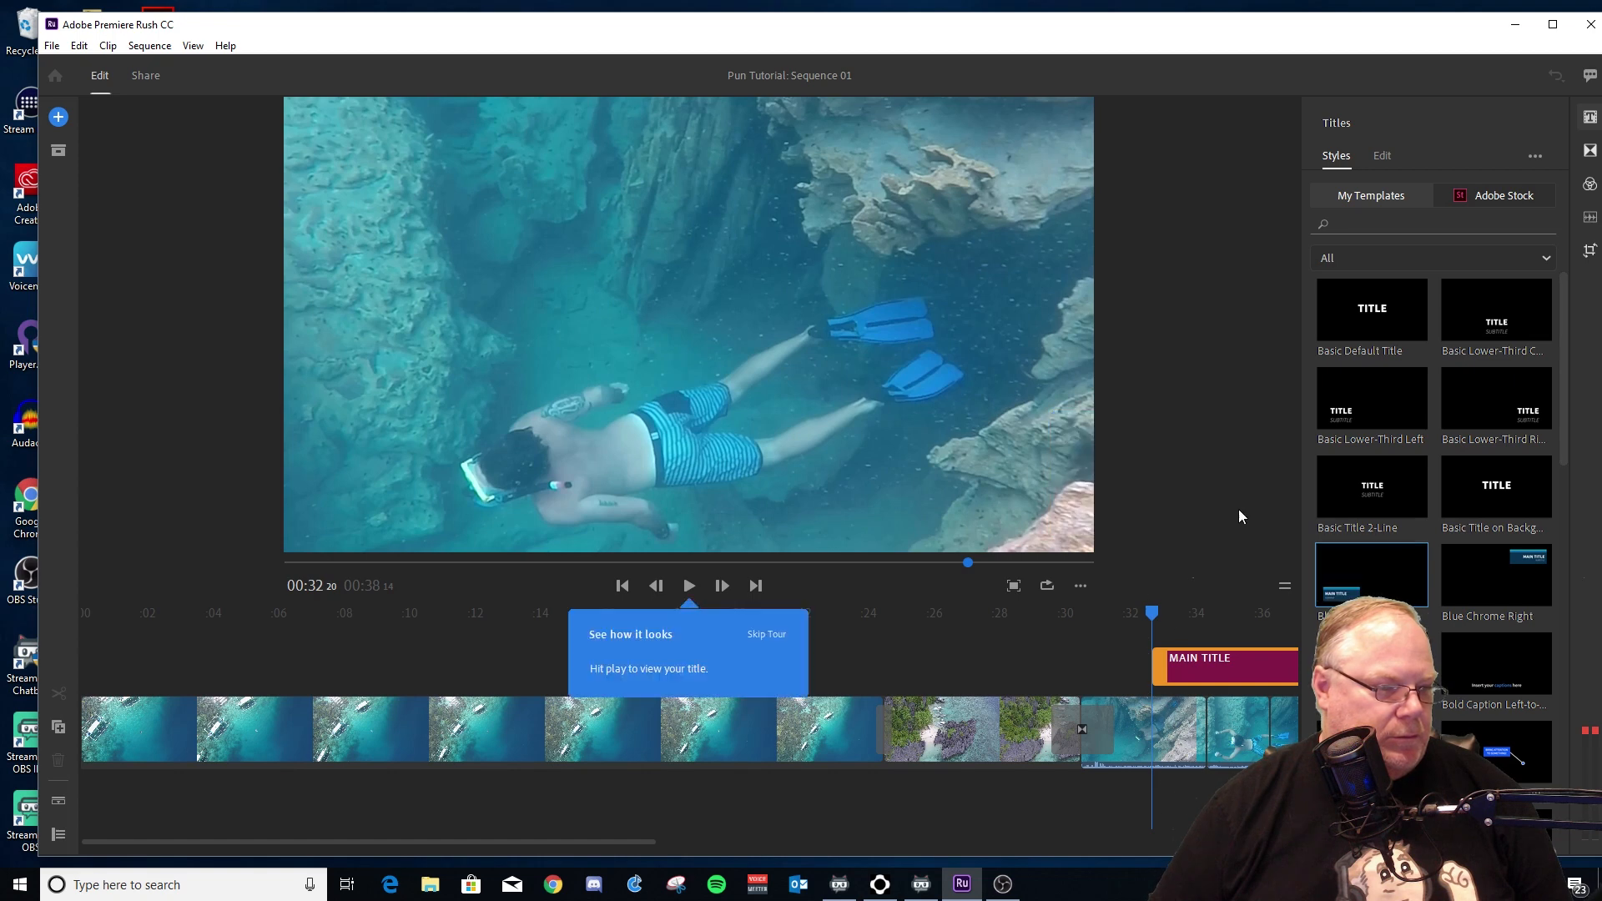
- Replace the main title text in the blue title box with "Pun Tutorial"
click(1203, 647)
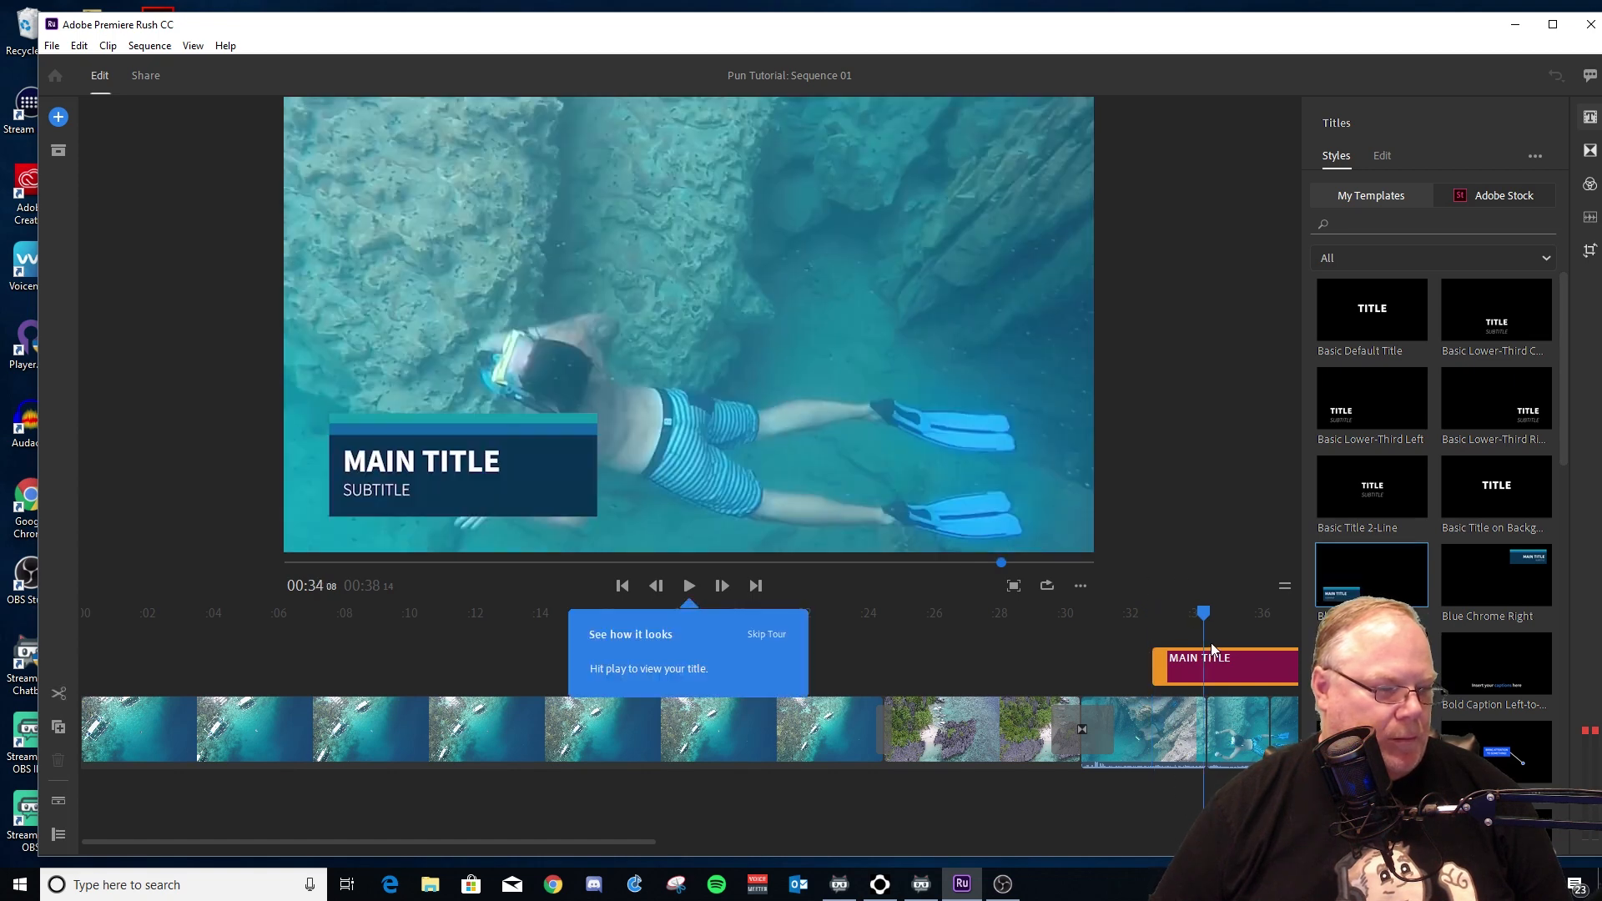
click(492, 463)
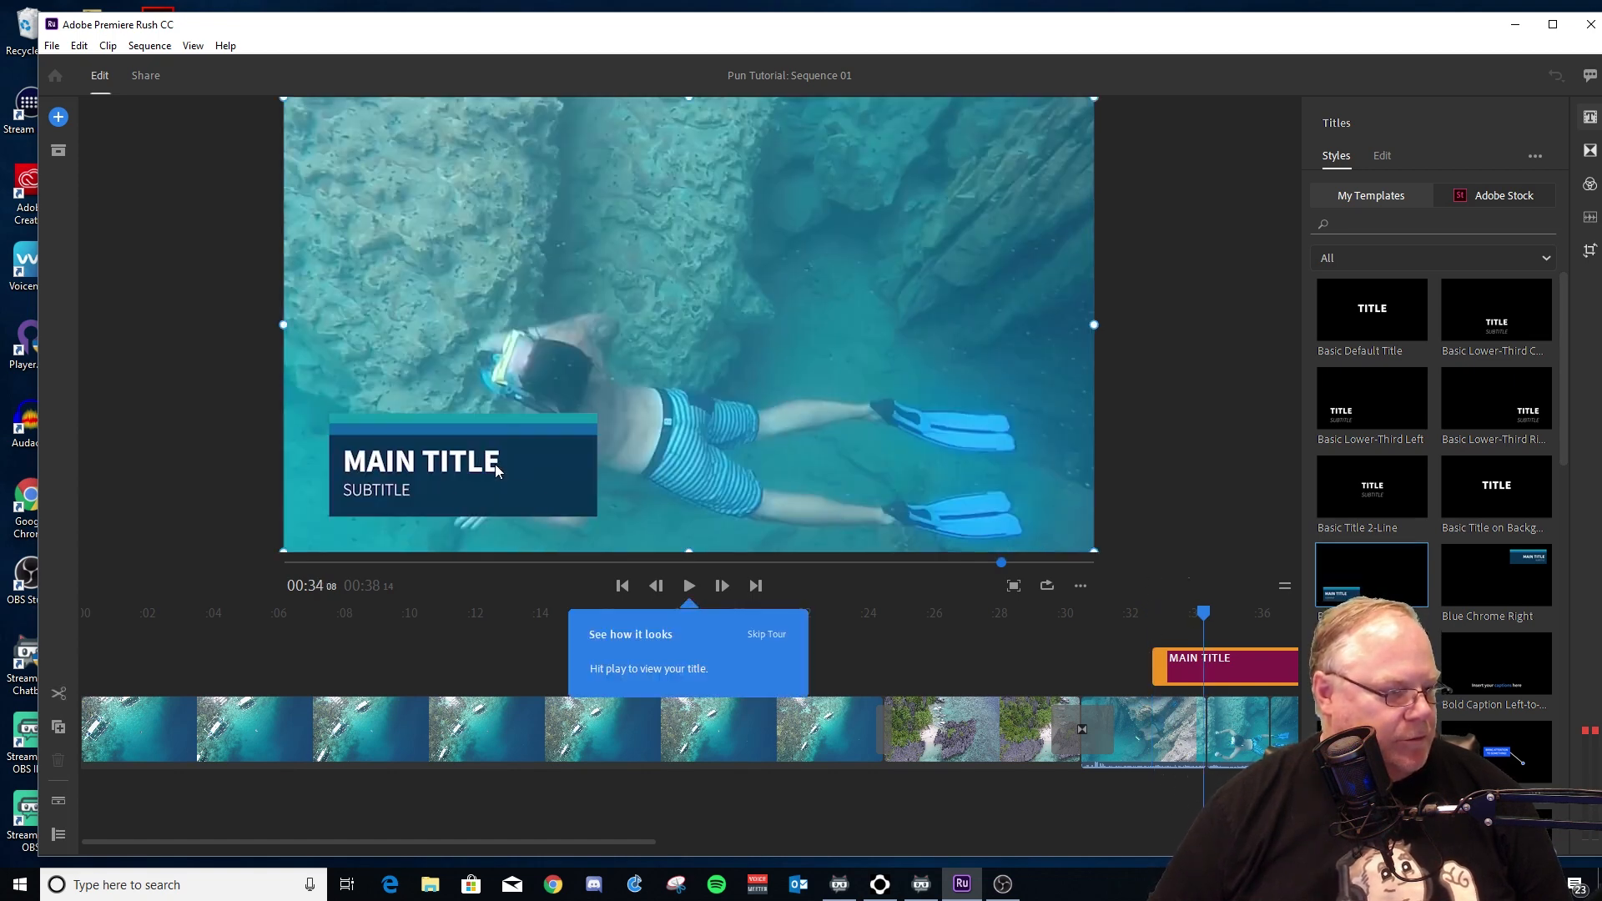
drag(497, 460, 498, 459)
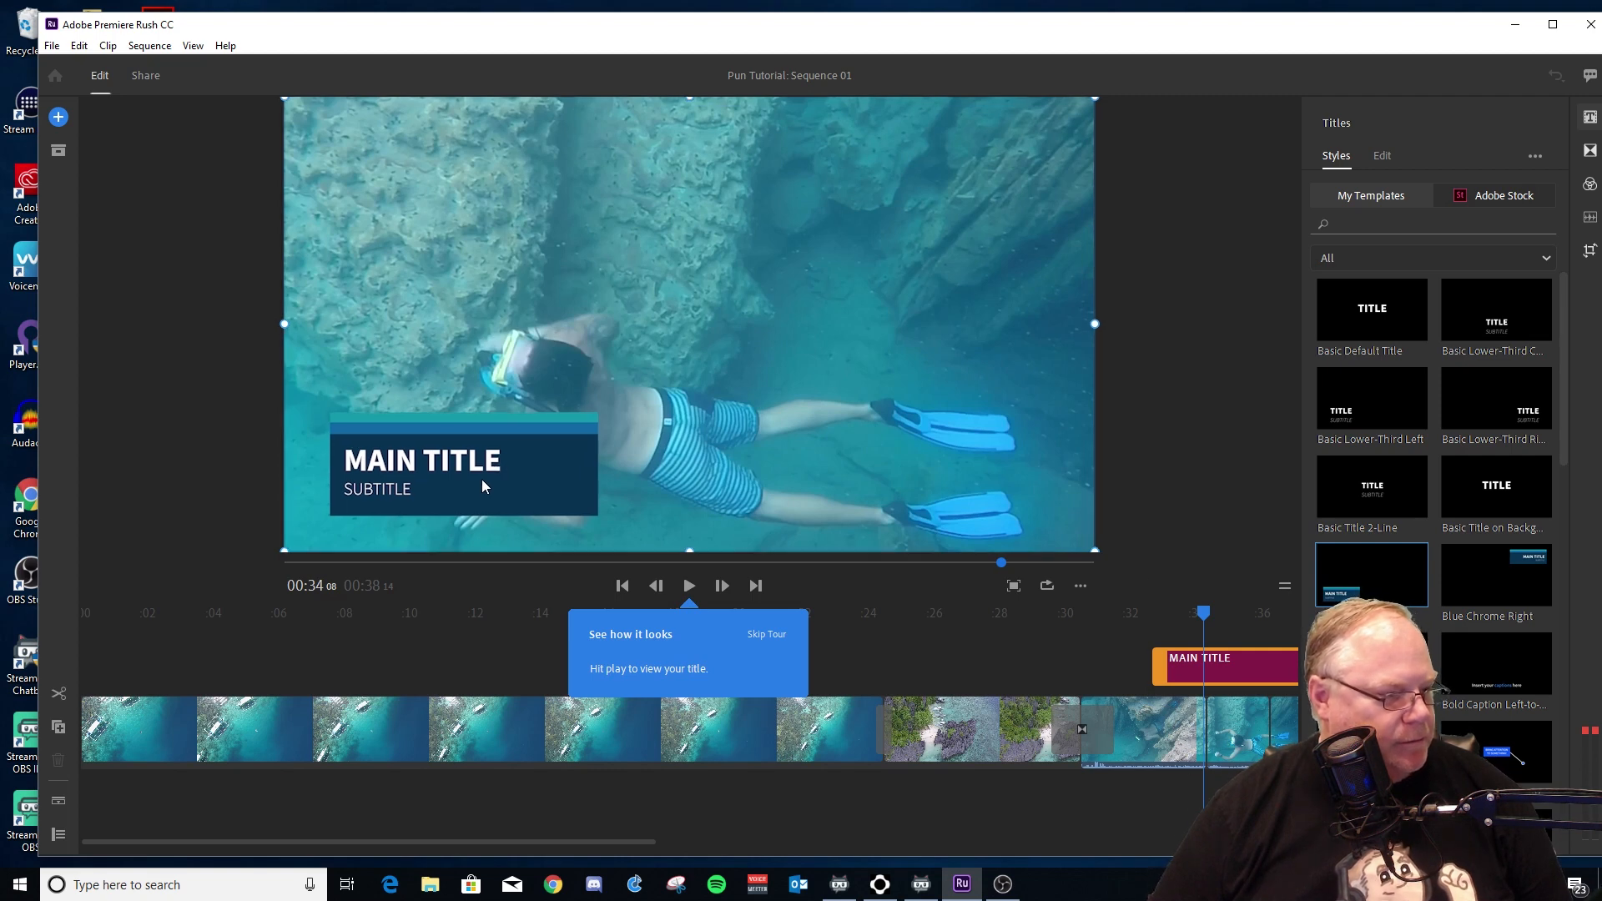
click(489, 473)
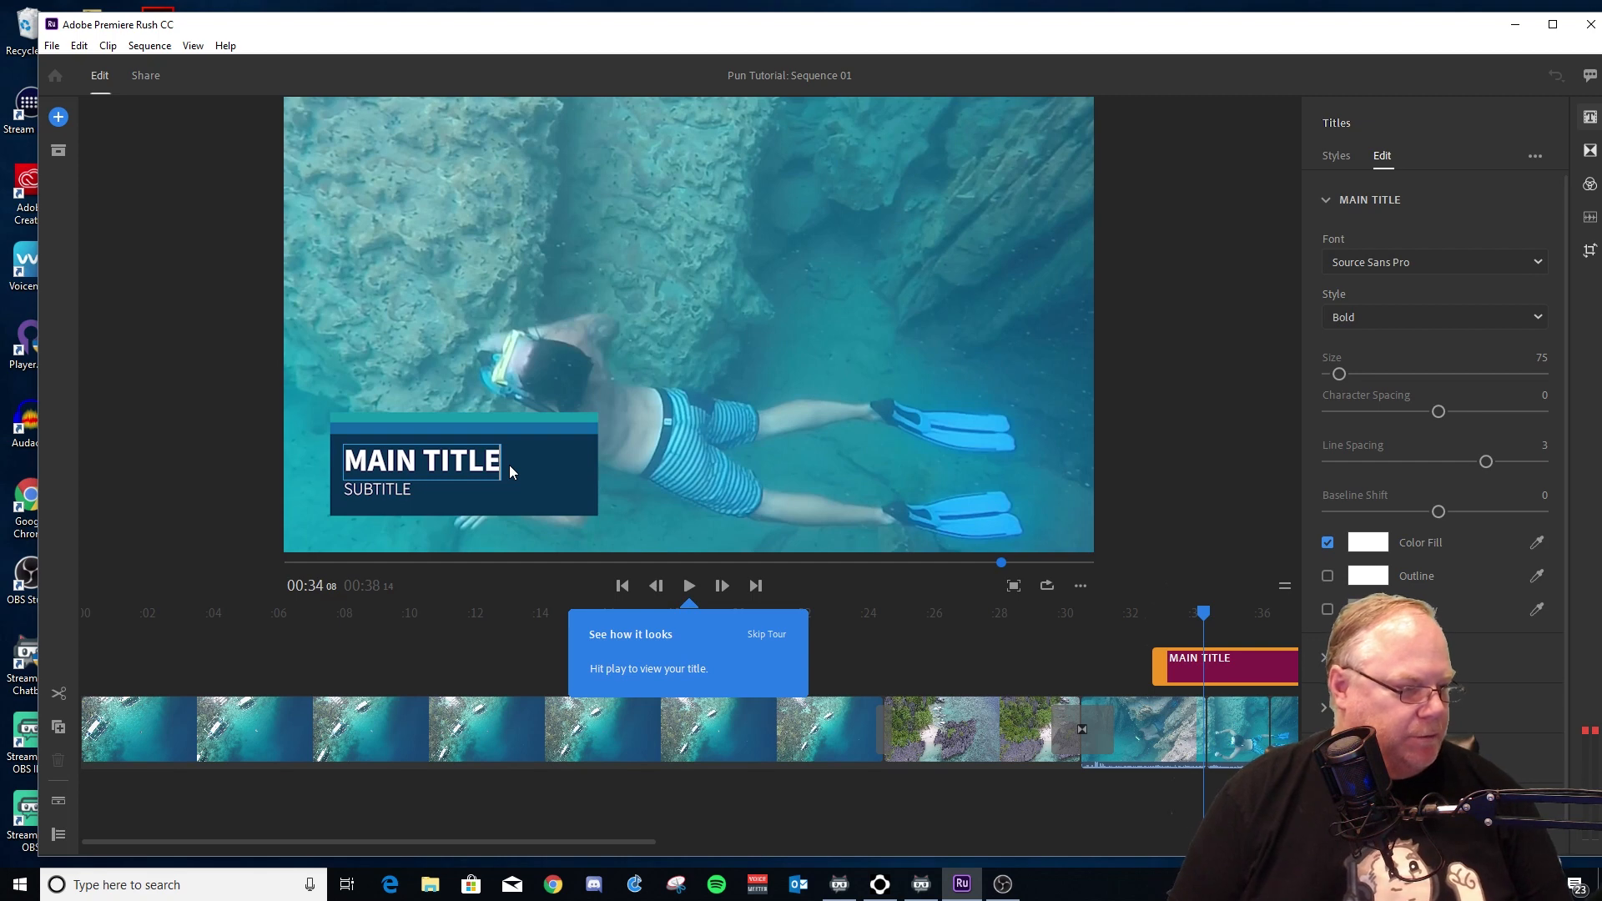
key(BackSpace)
key(BackSpace)
key(BackSpace)
key(BackSpace)
key(BackSpace)
key(BackSpace)
key(BackSpace)
key(BackSpace)
key(BackSpace)
key(BackSpace)
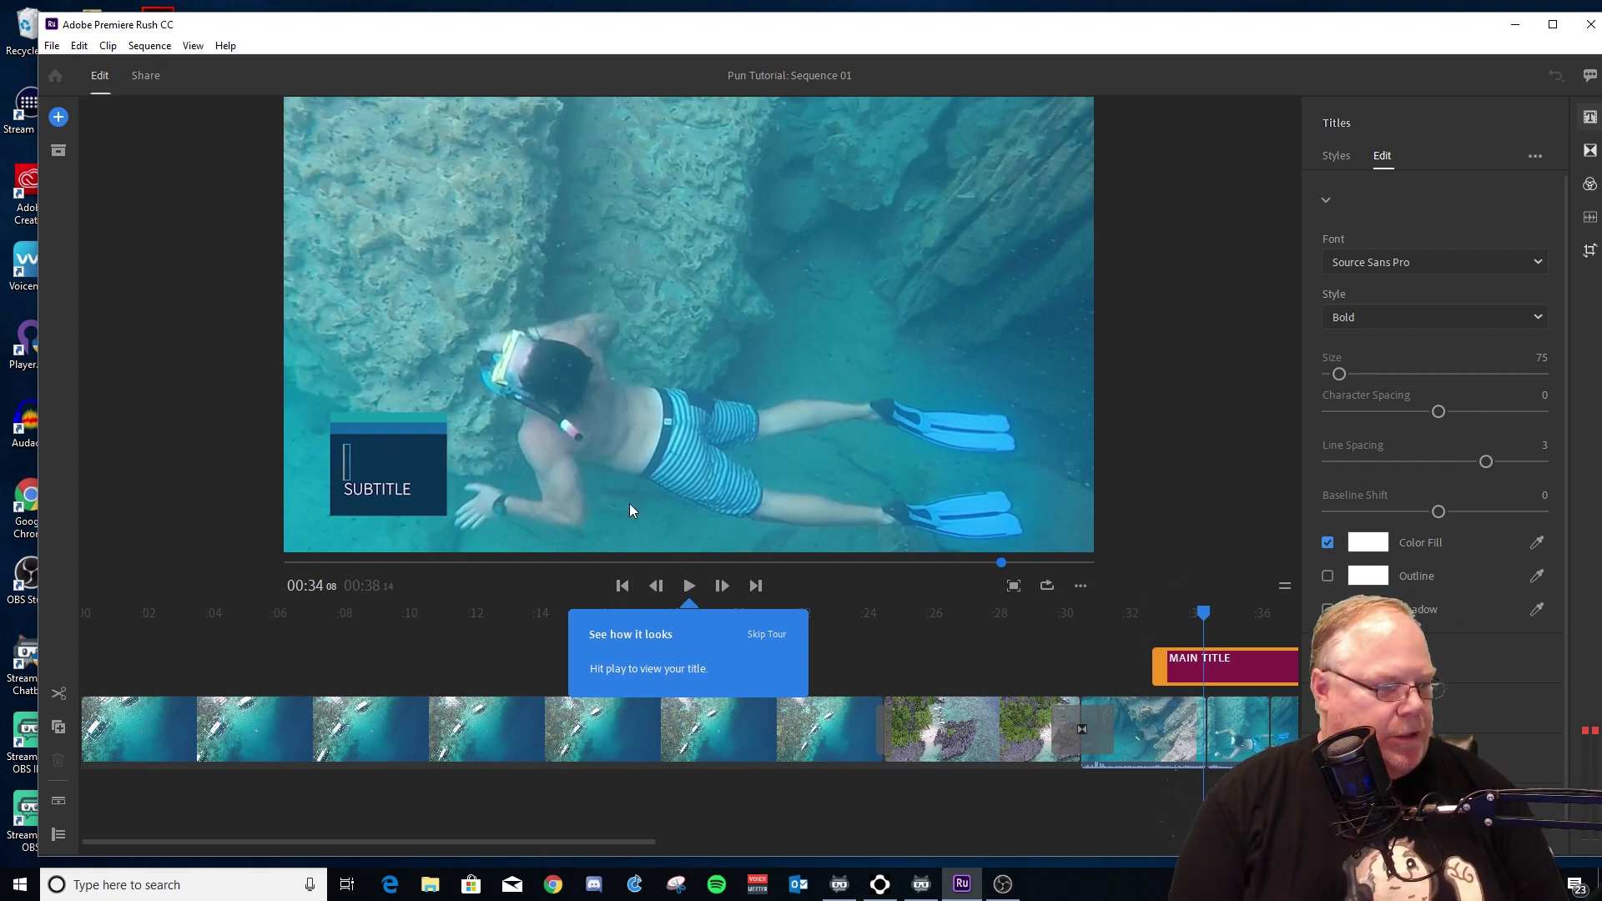
text(Pun)
text( Tuto)
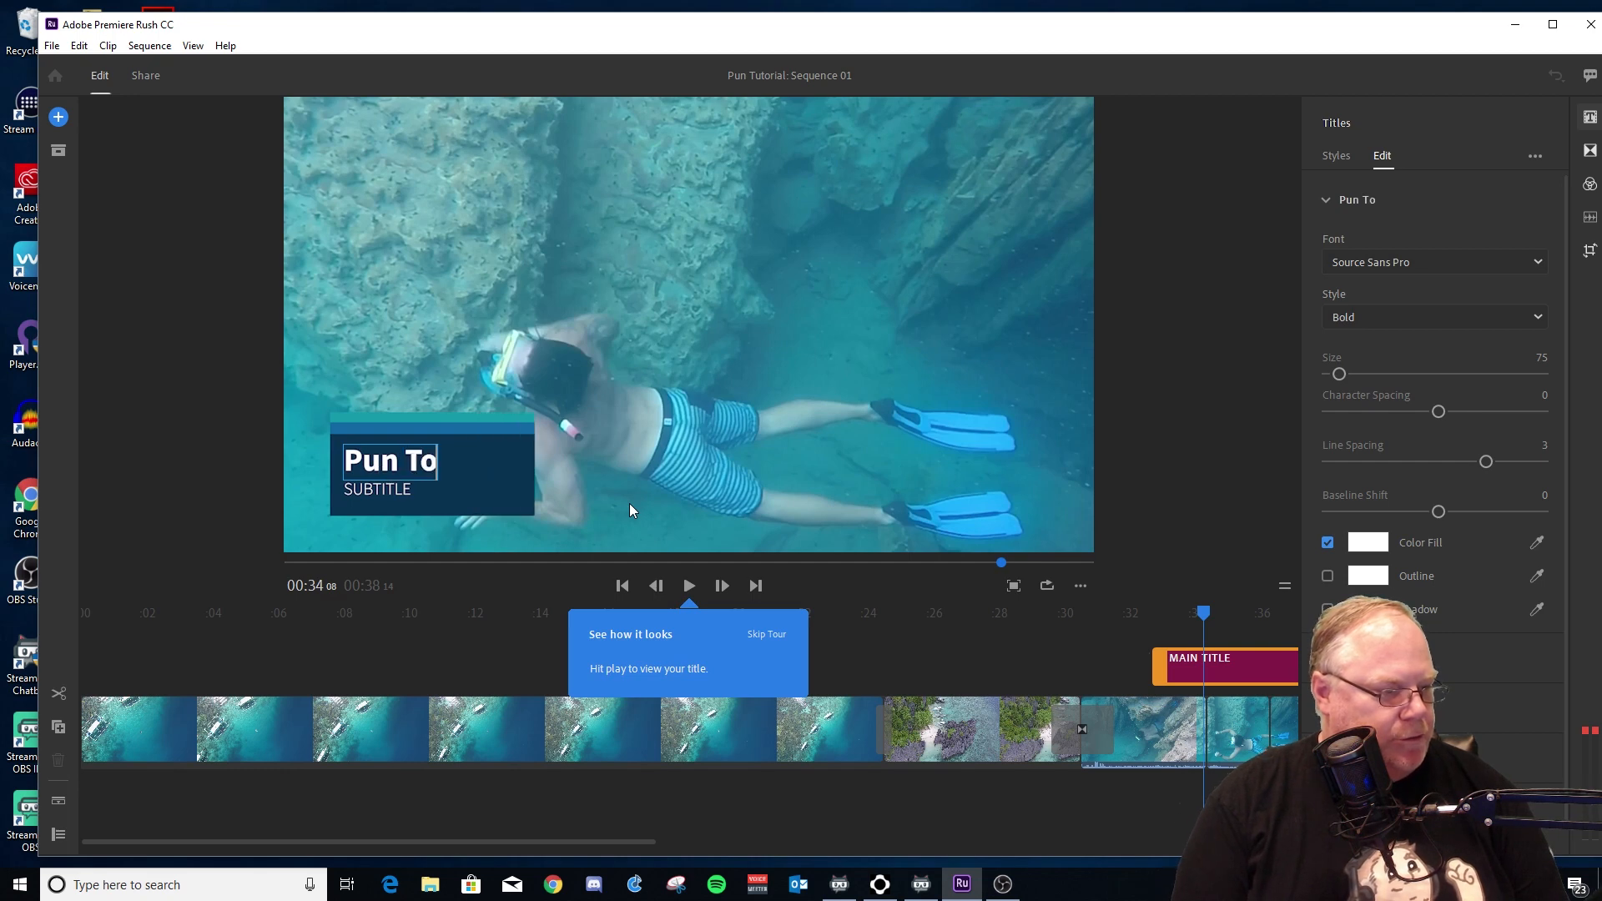
key(BackSpace)
text(utorial)
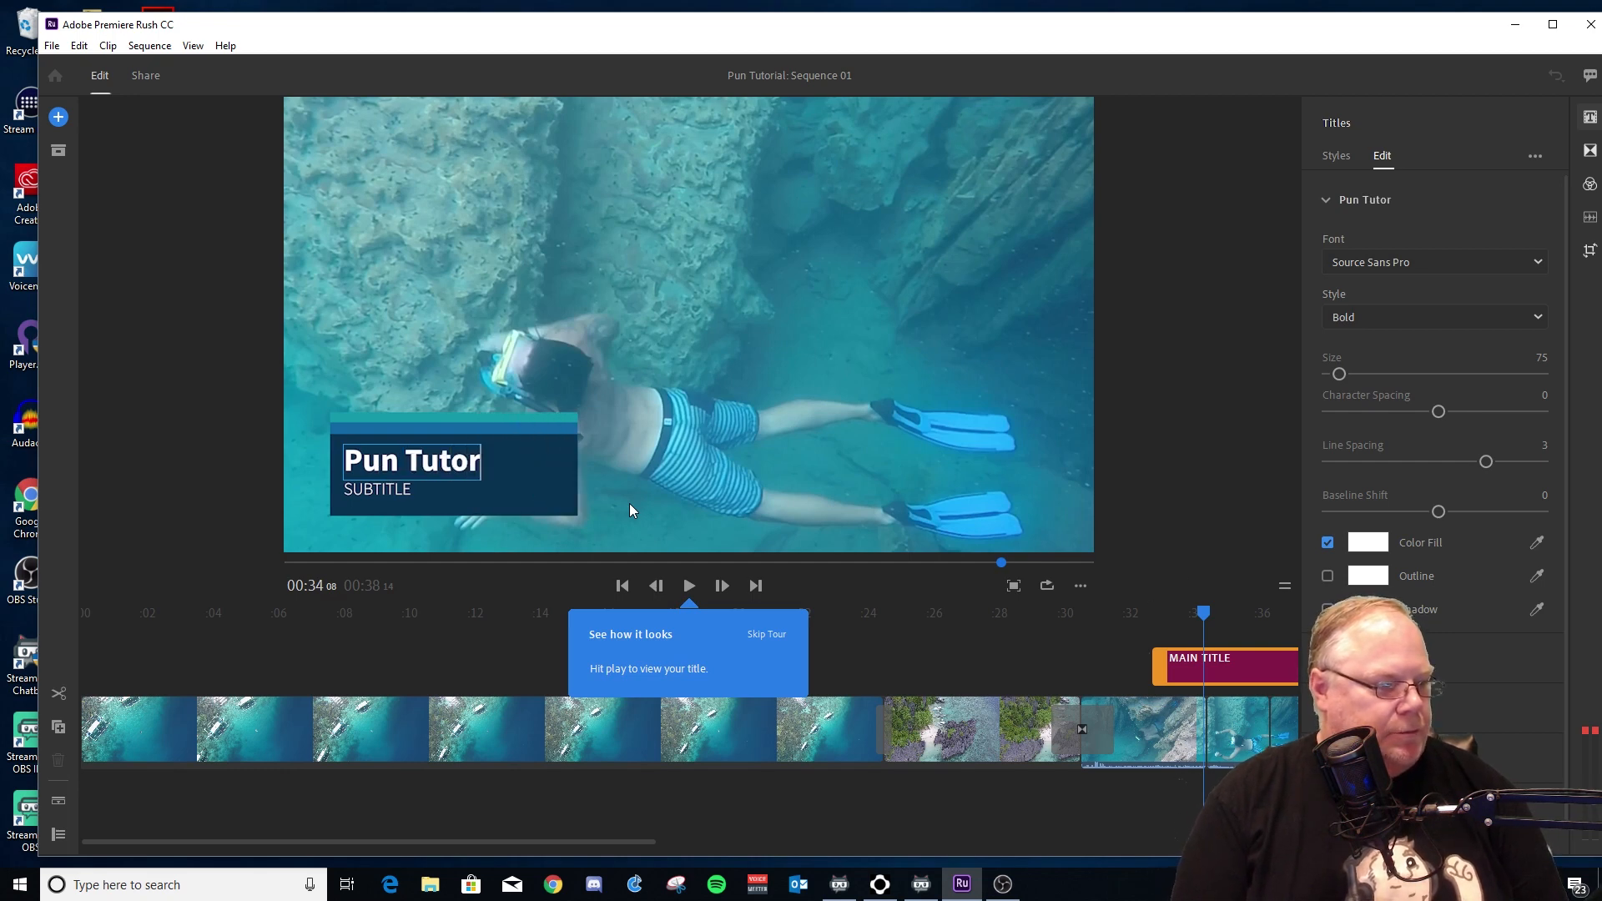
- Replace the subtitle text under "Pun Tutorial" with "TFS"
click(410, 489)
double_click(407, 491)
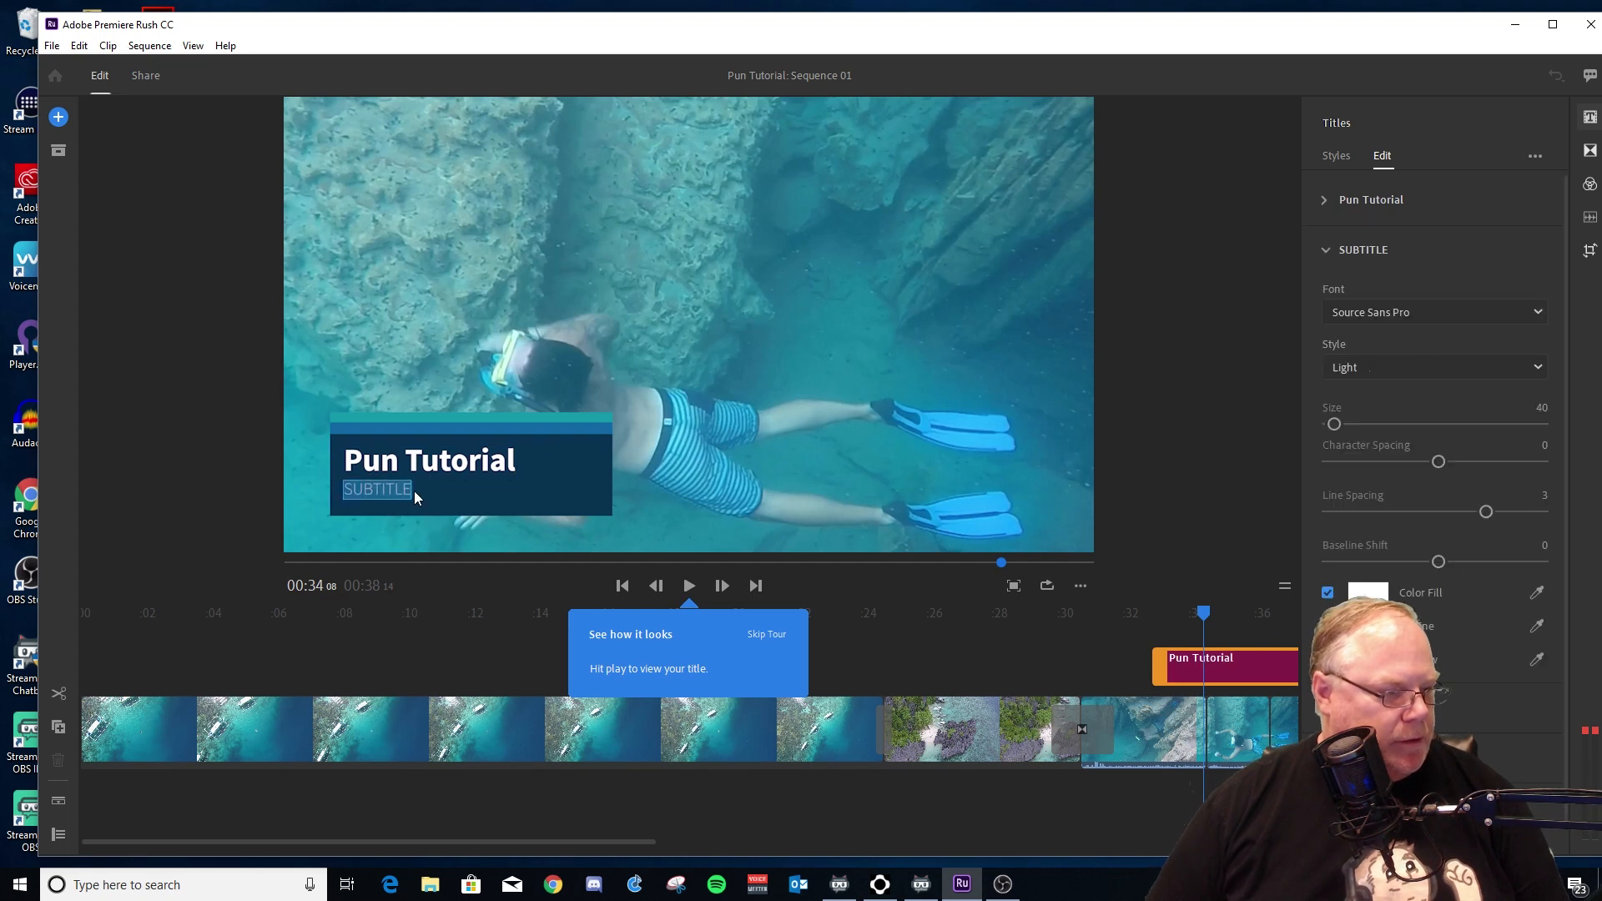
text(TFS)
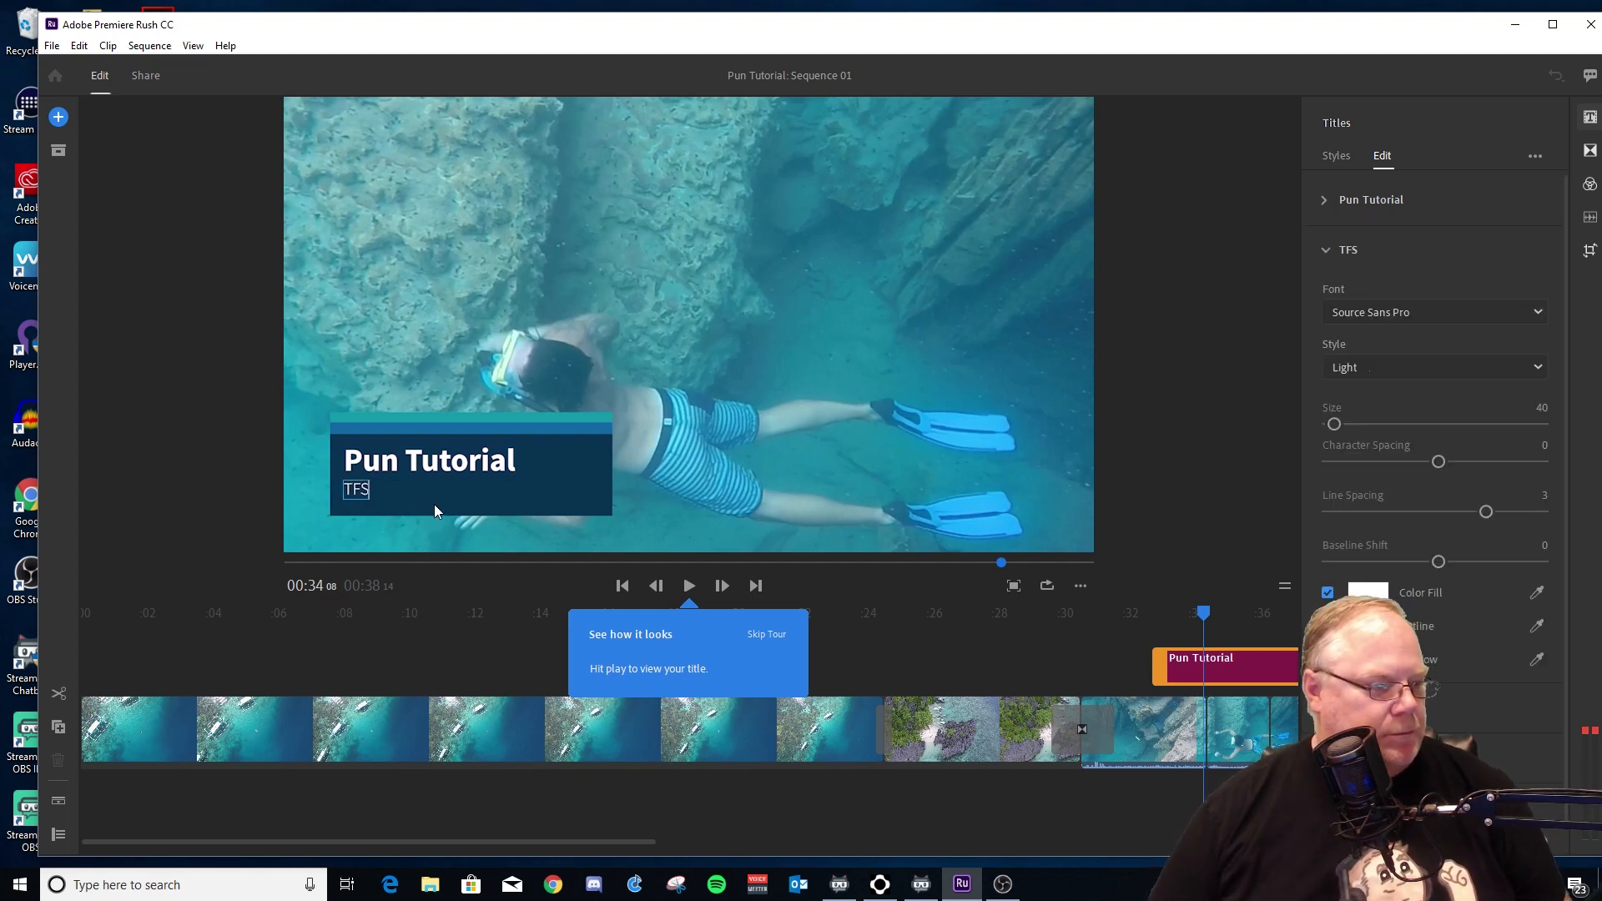
click(434, 504)
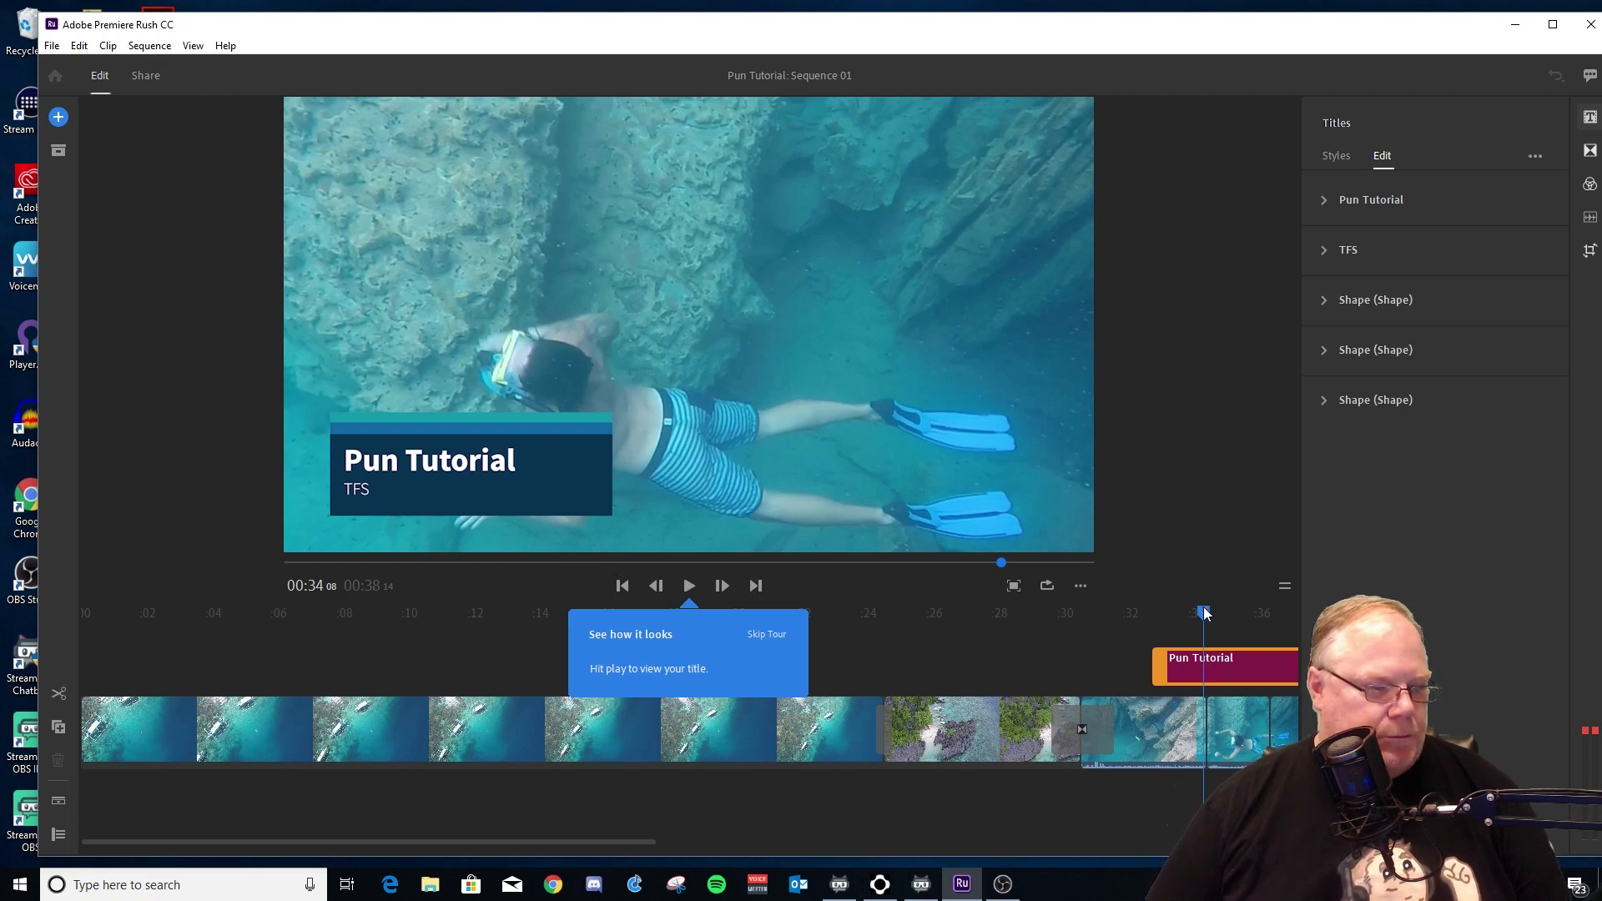
- Play back the animated title from just before the start of the title clip
drag(1203, 613, 1143, 614)
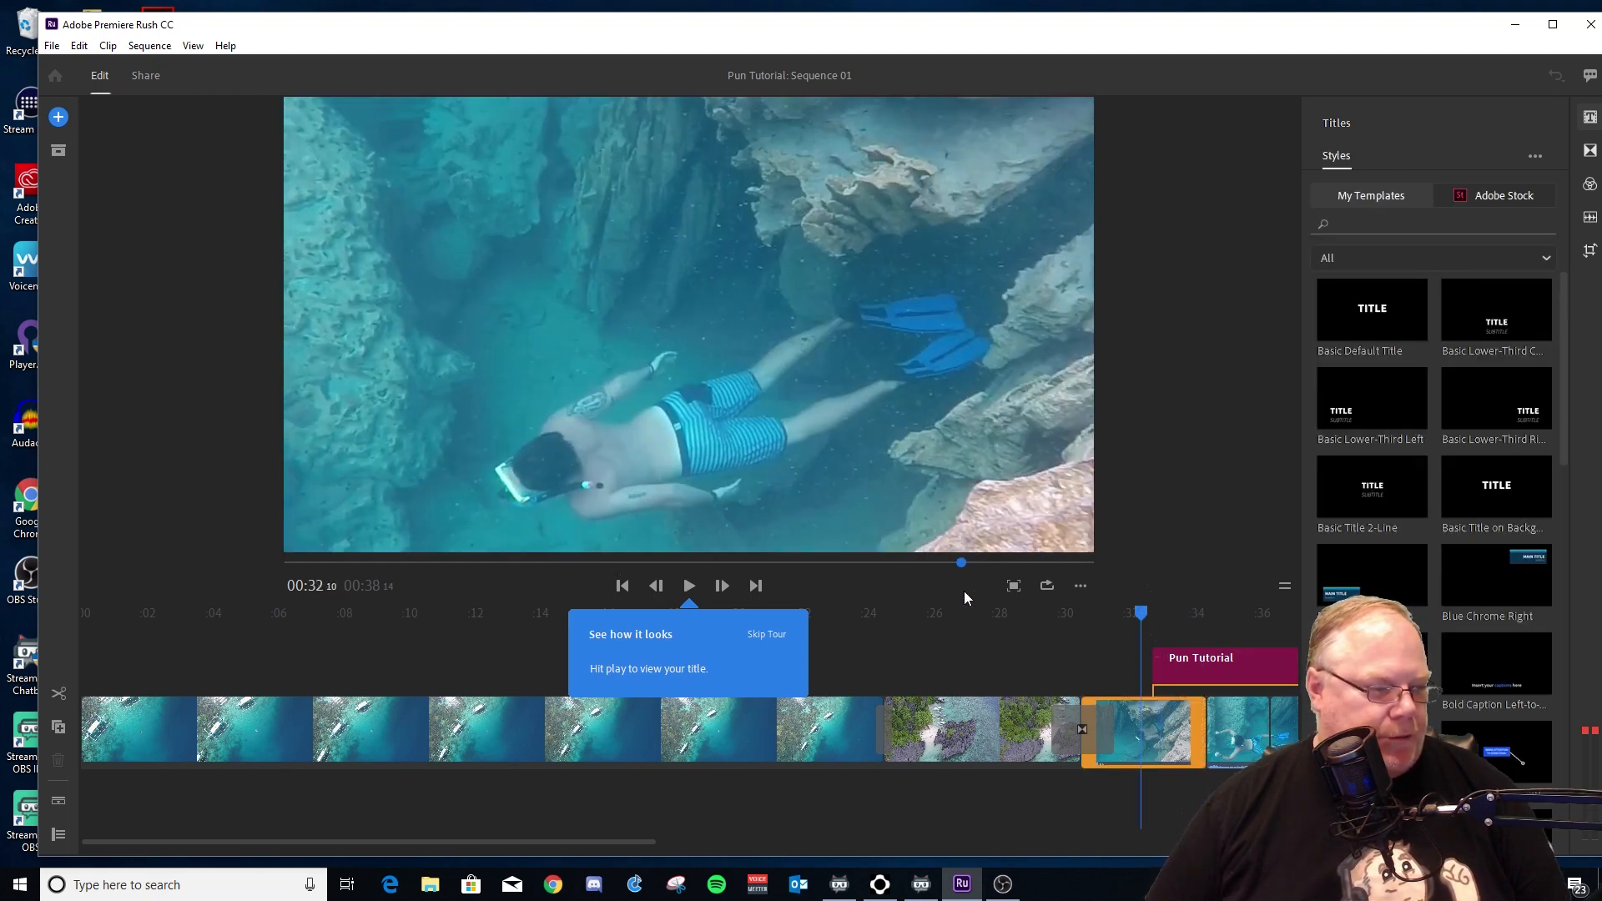
click(688, 586)
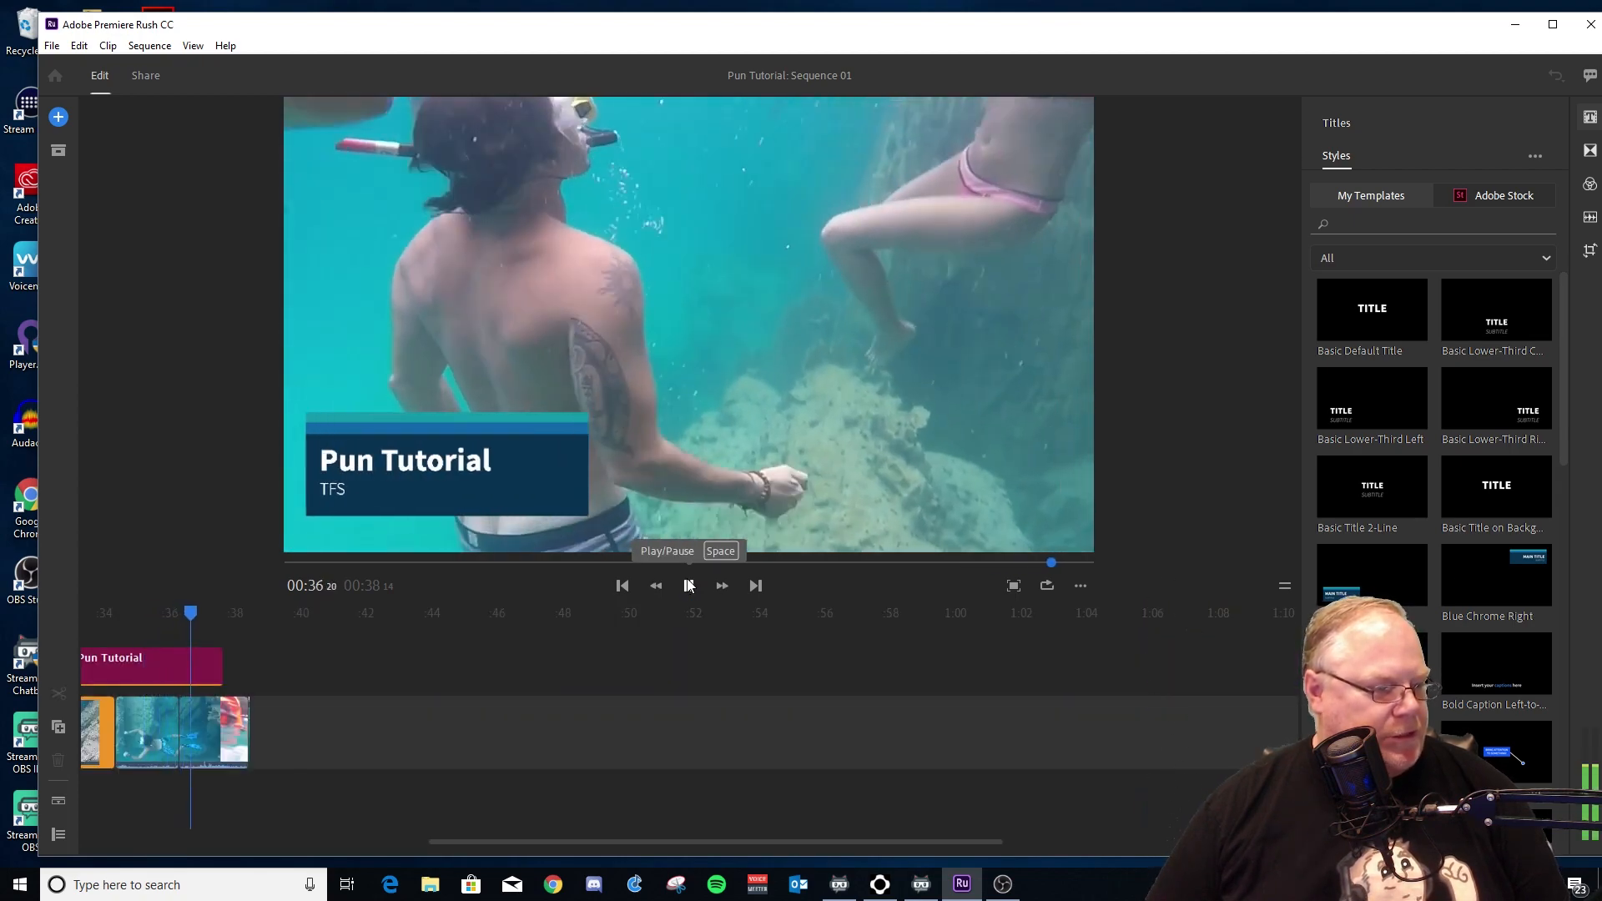
click(688, 586)
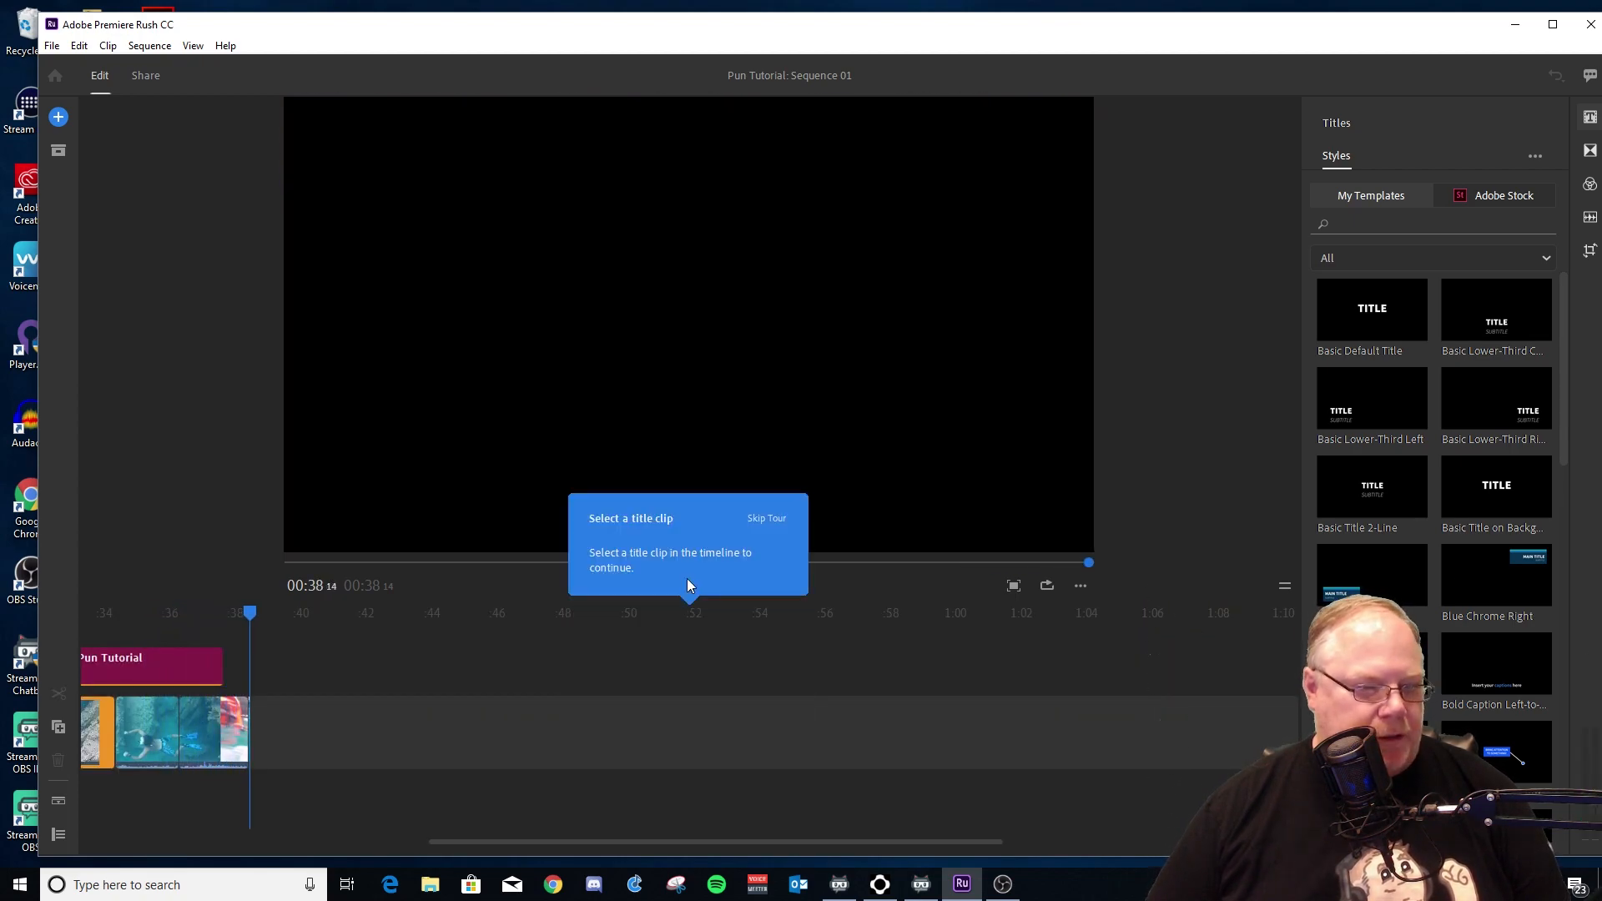
- Select the title clip on the timeline and set the "Pun Tutorial" text's font to Kenney Future Narrow
click(150, 665)
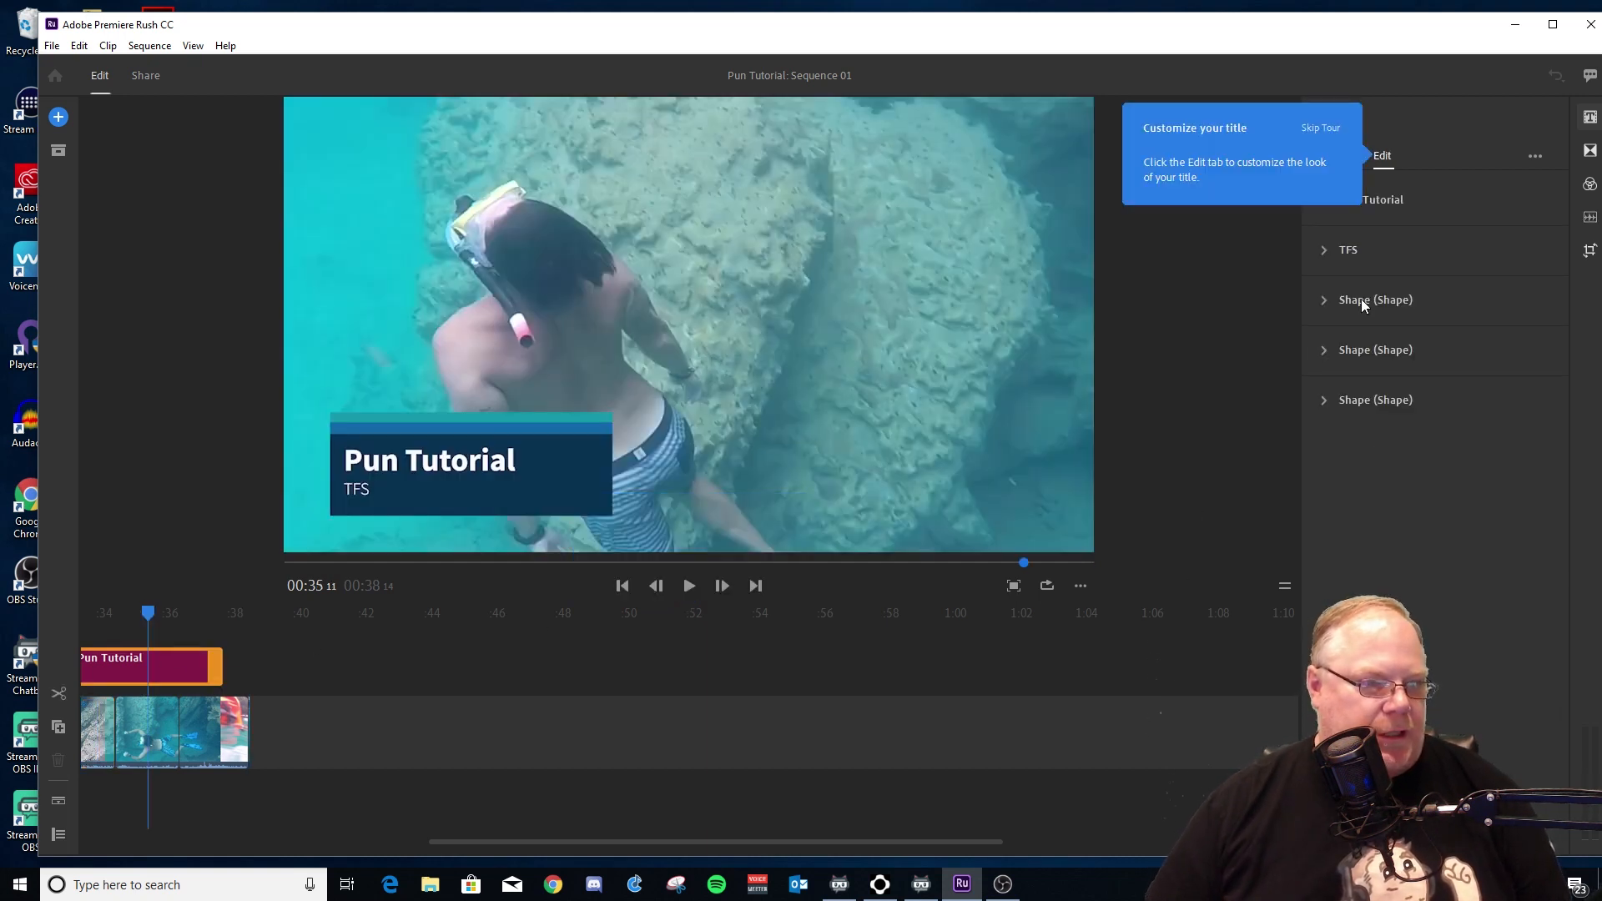
click(1473, 212)
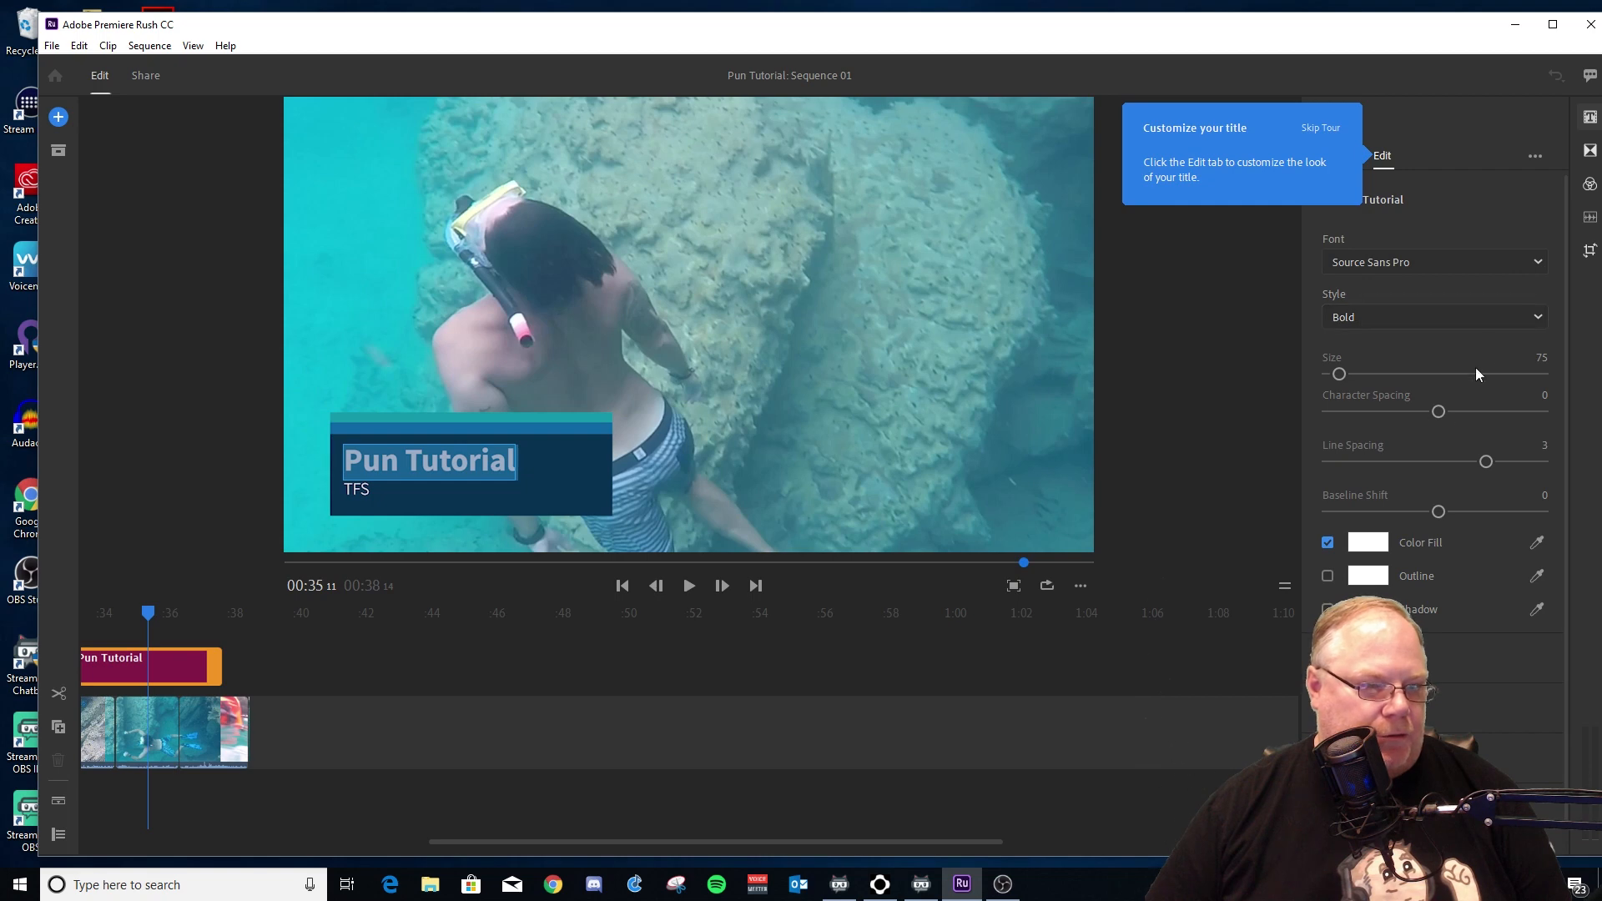
click(1527, 265)
scroll(1472, 357, up, 10)
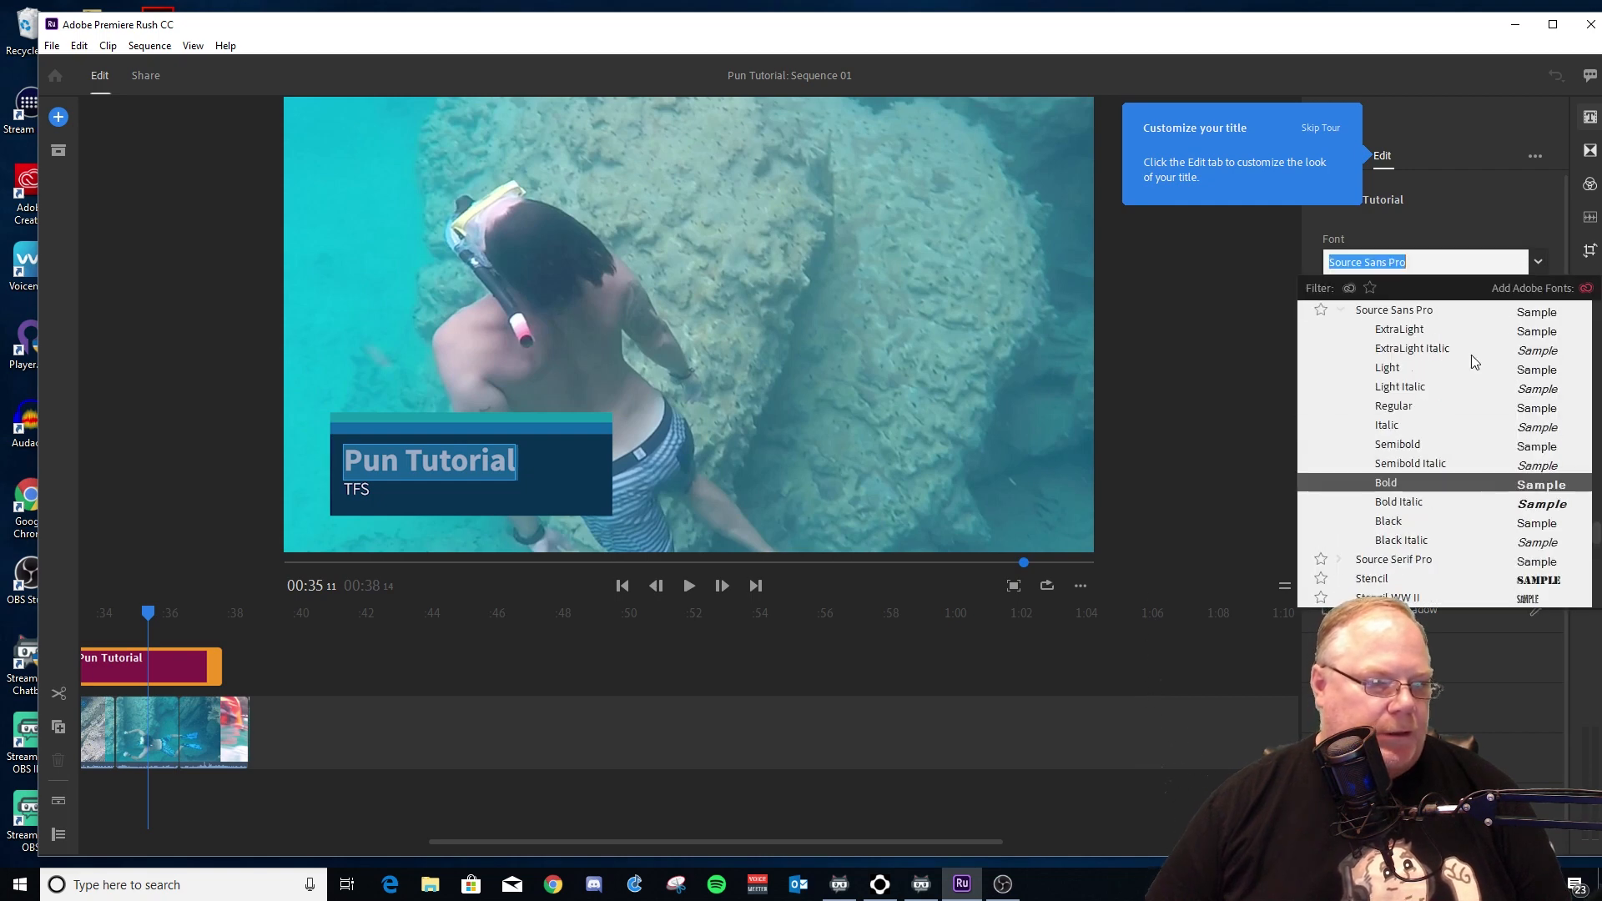
scroll(1471, 357, up, 15)
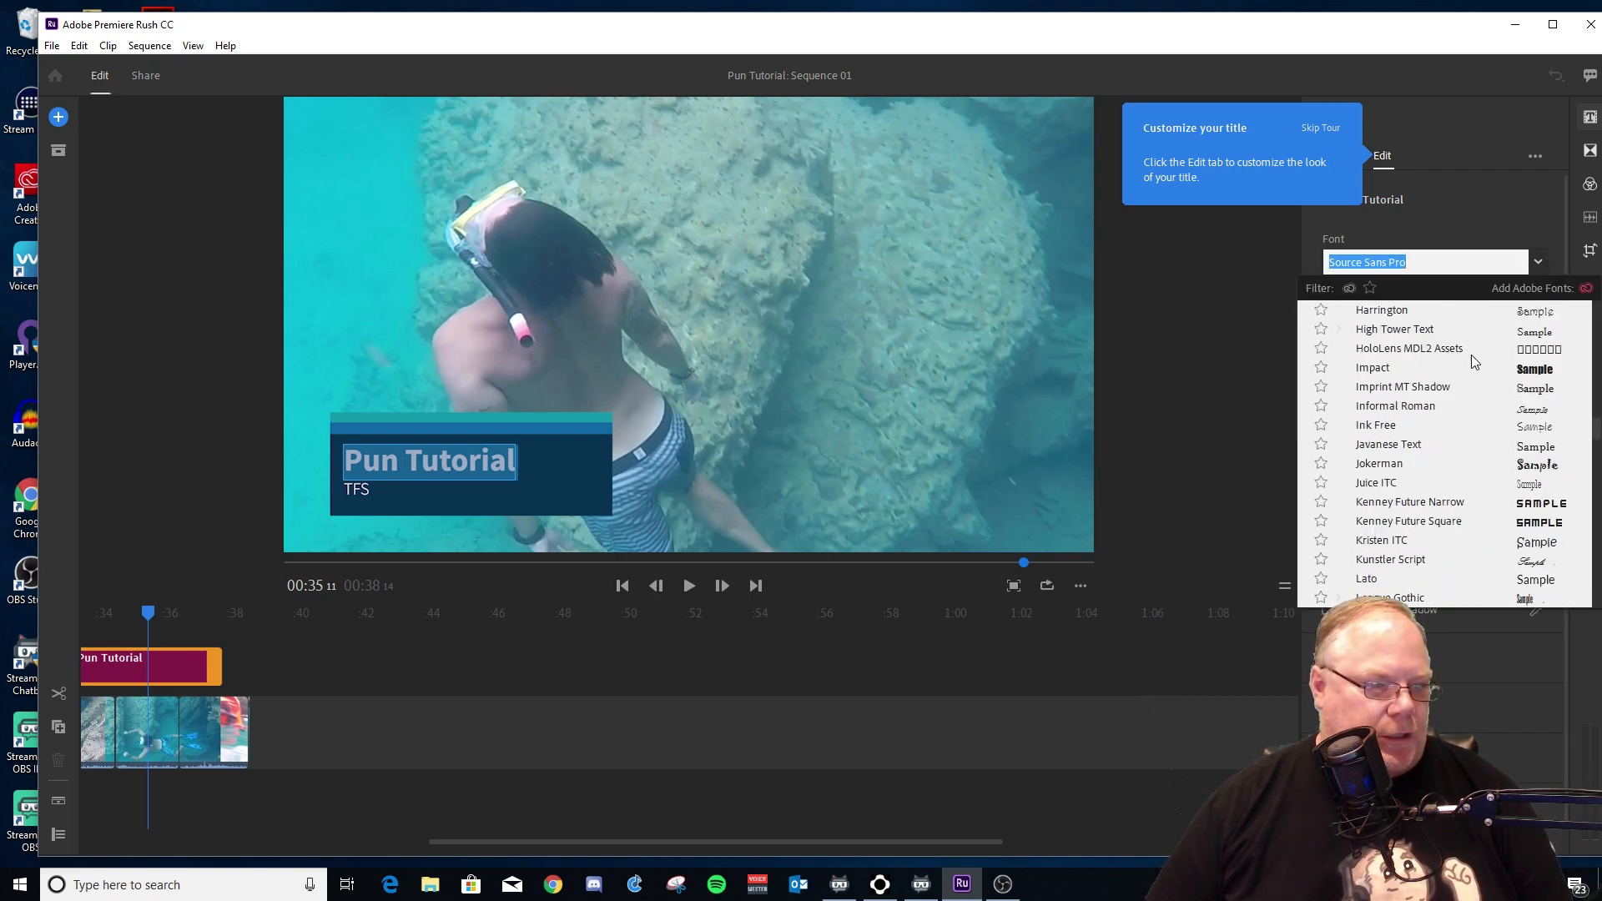
scroll(1447, 371, down, 3)
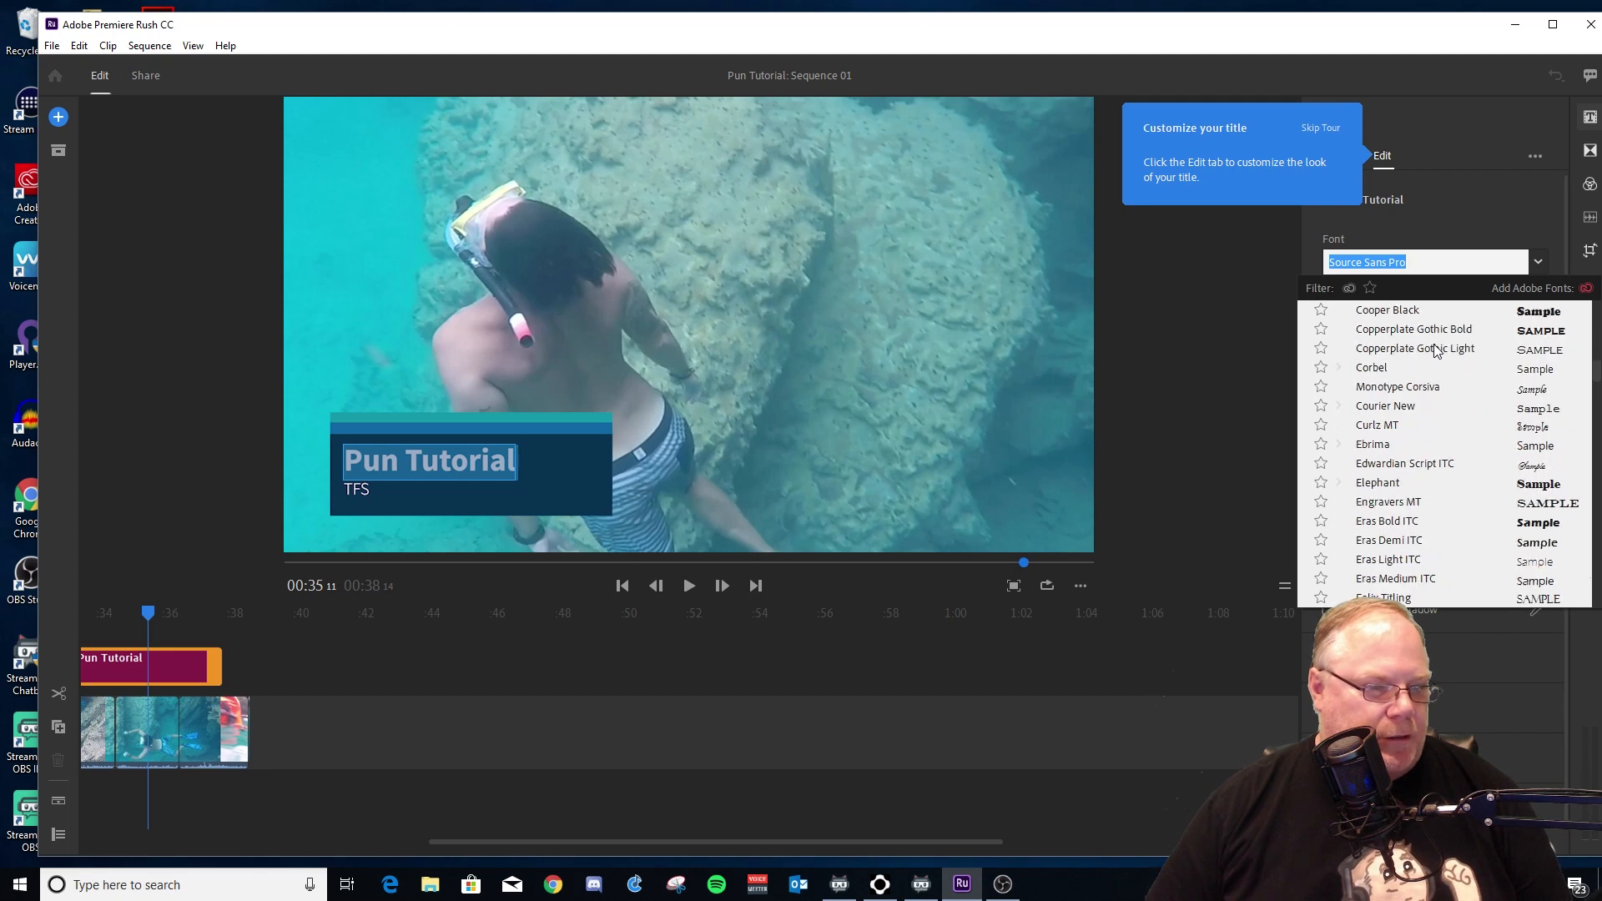
scroll(1352, 484, down, 3)
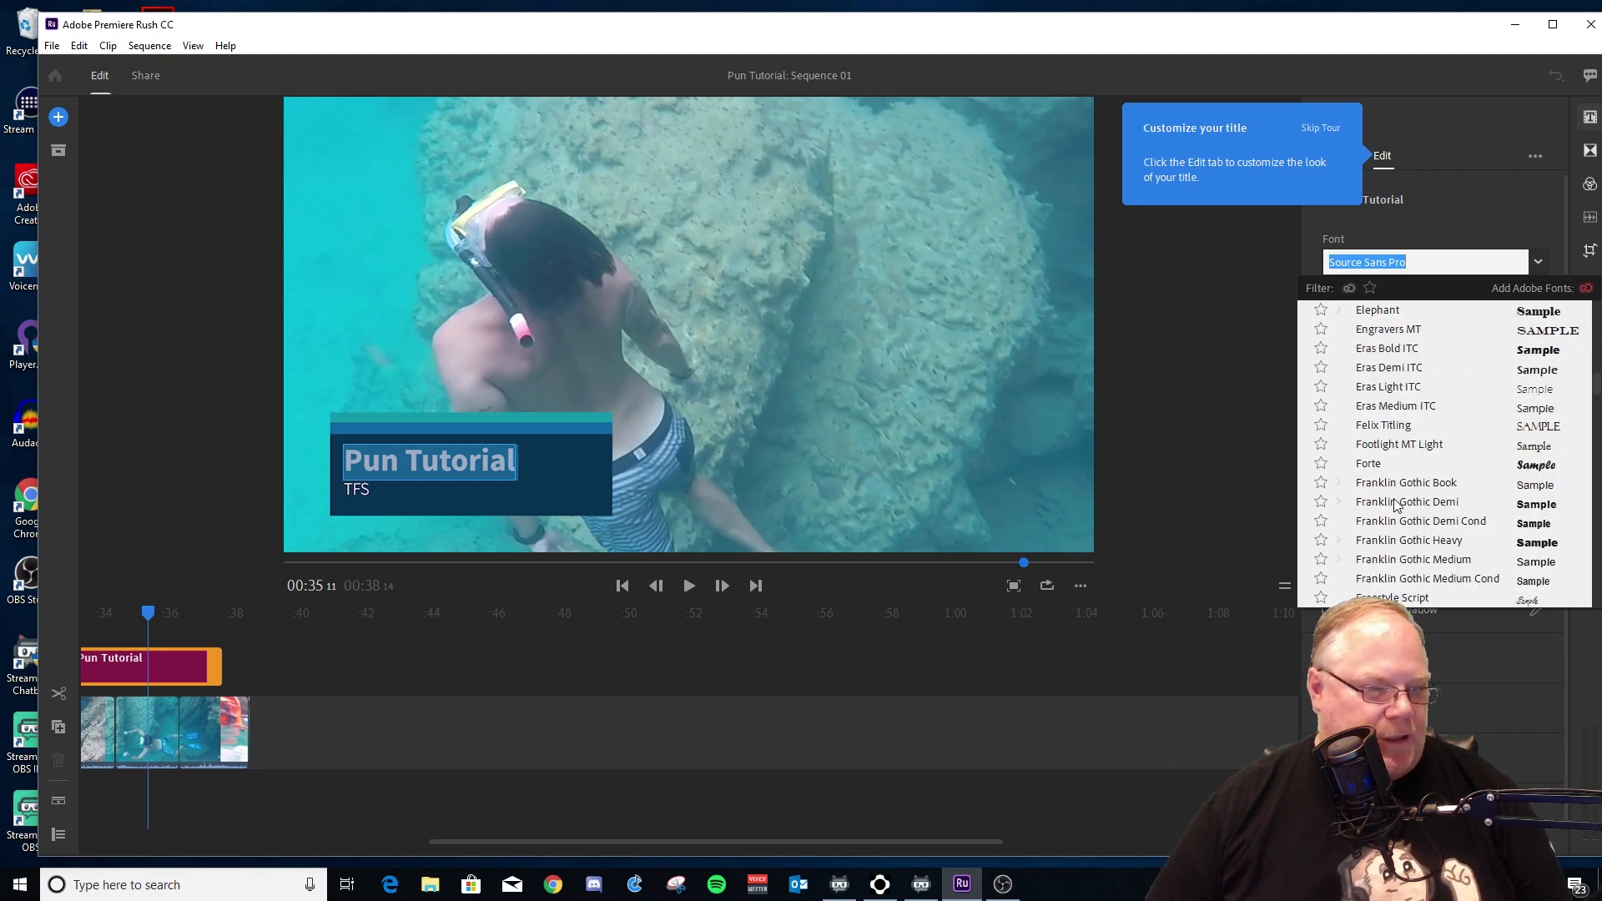
scroll(1394, 504, down, 3)
scroll(1395, 504, down, 2)
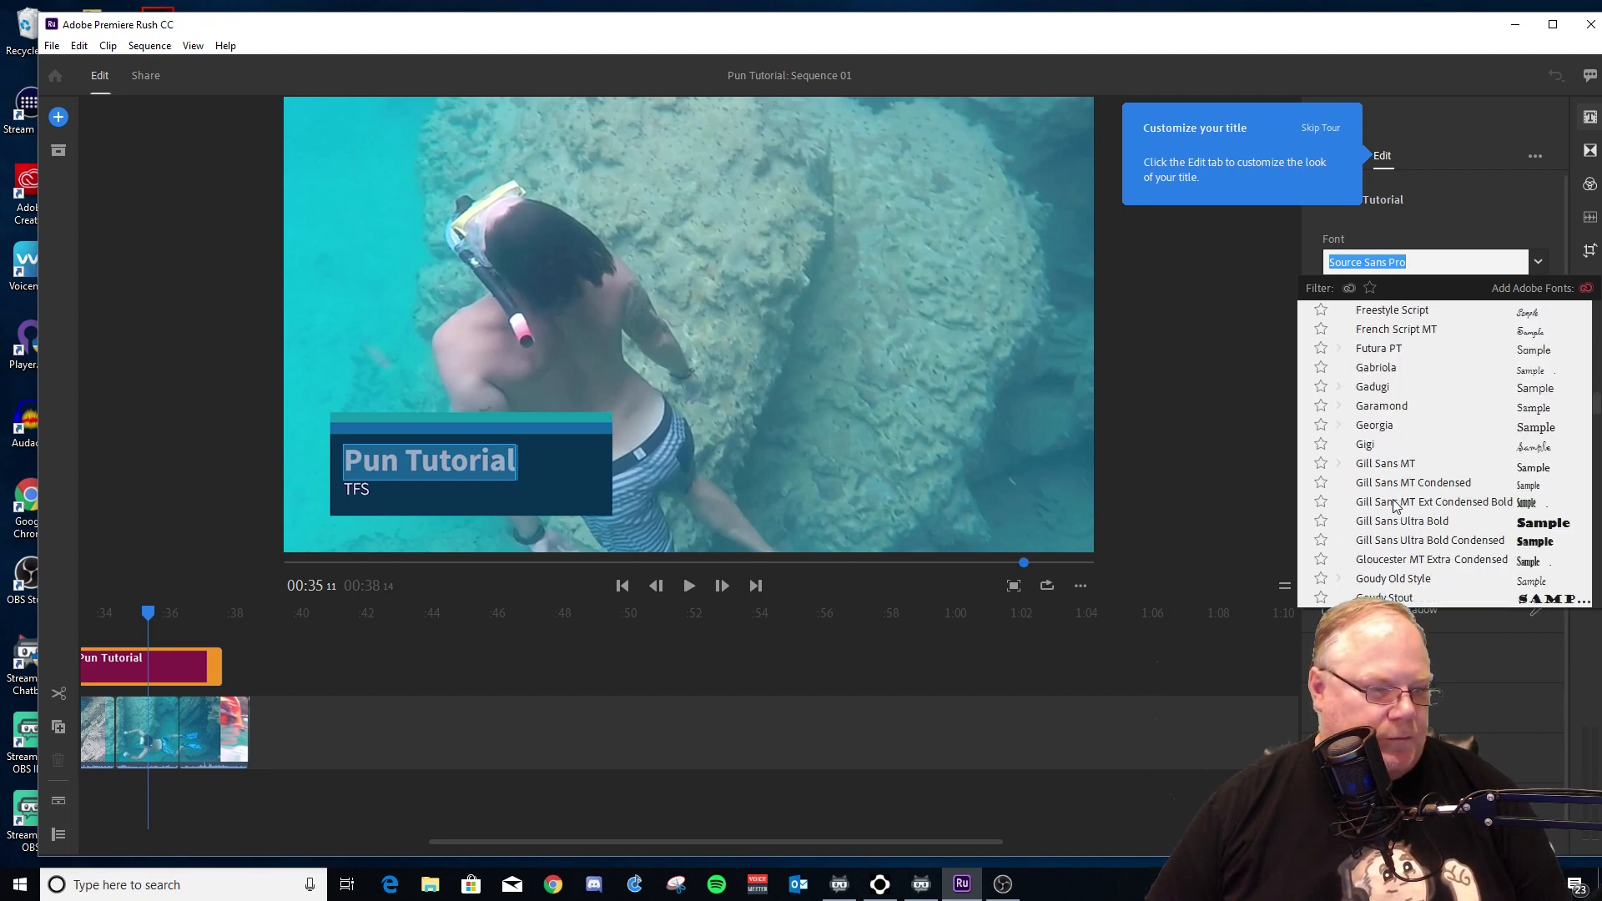
scroll(1395, 504, down, 7)
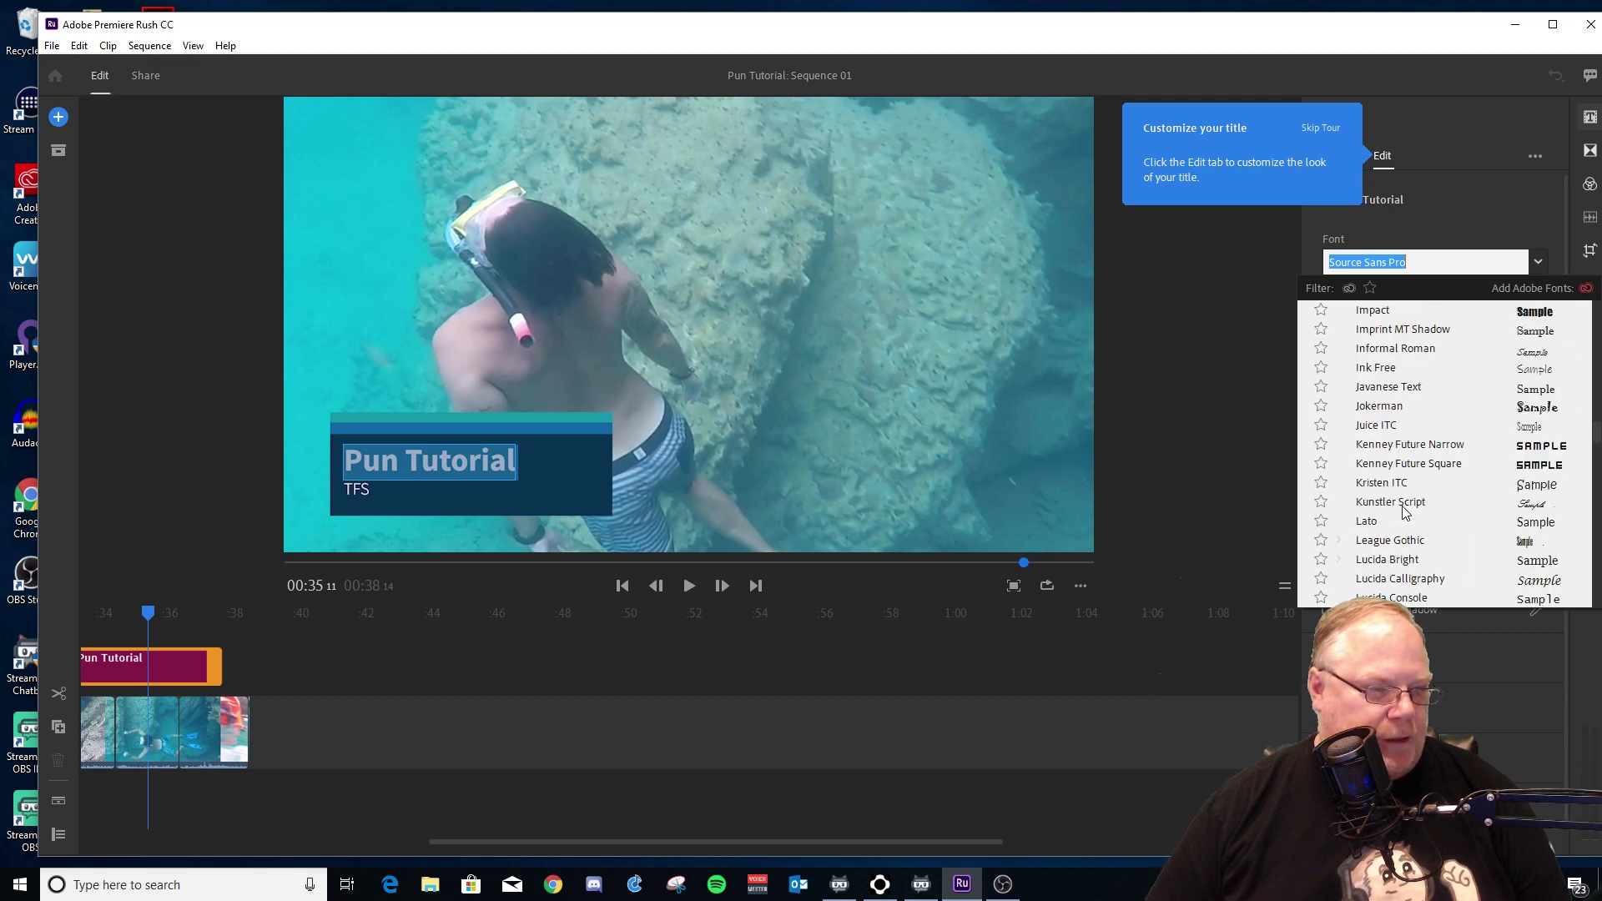
click(1391, 448)
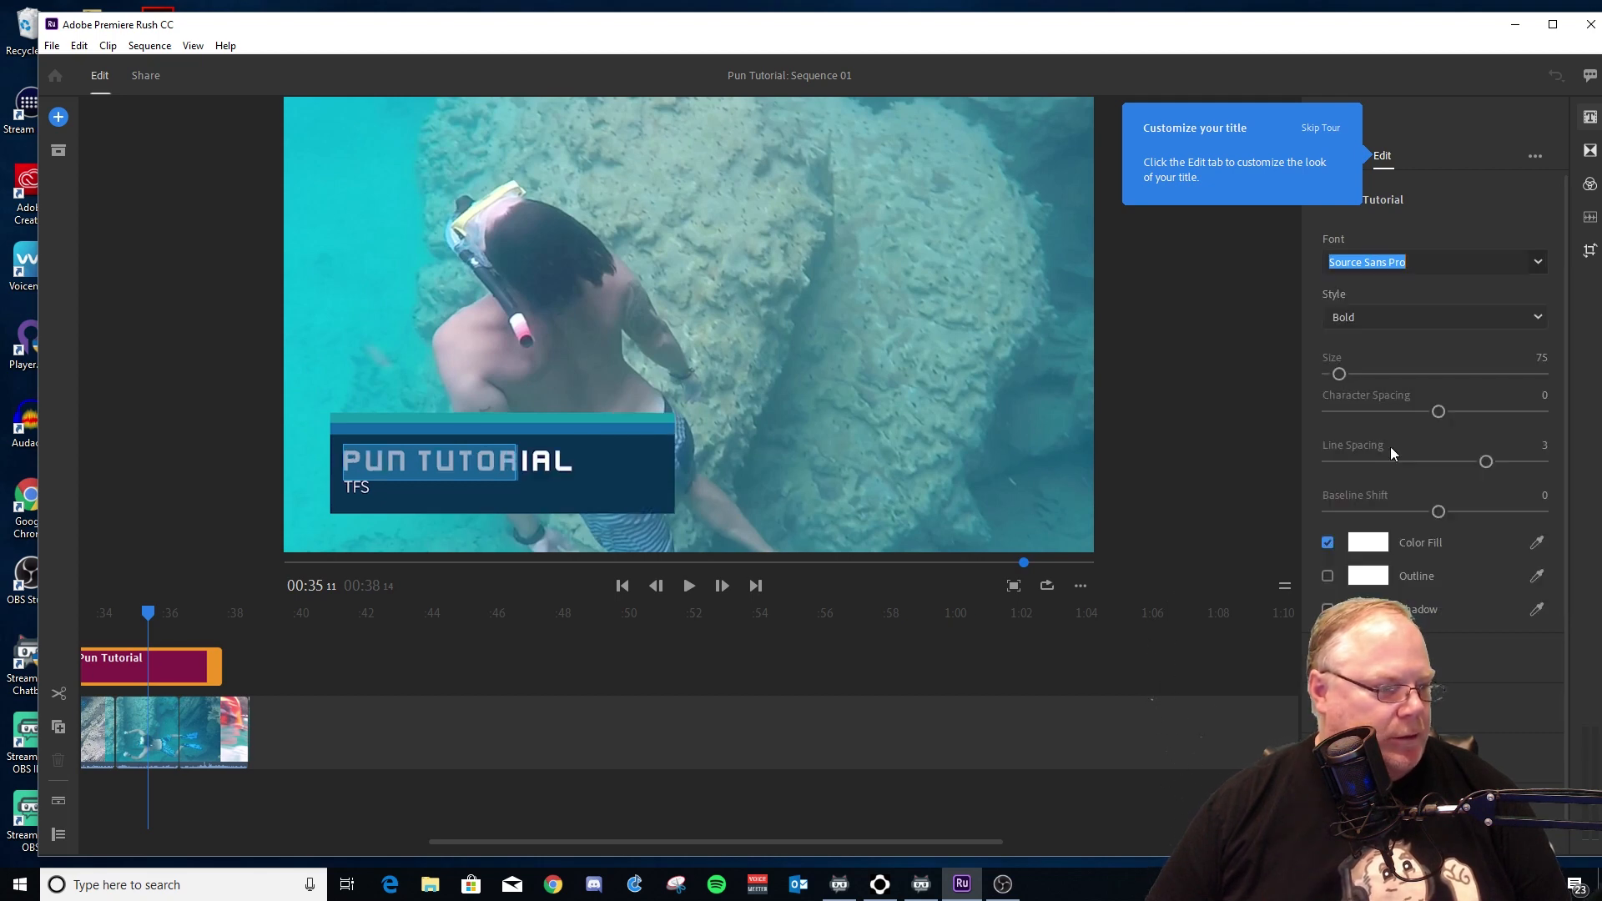
- Select the "TFS" subtitle text in the title box and set its font to Kenney Future Square
click(364, 488)
click(370, 498)
double_click(365, 486)
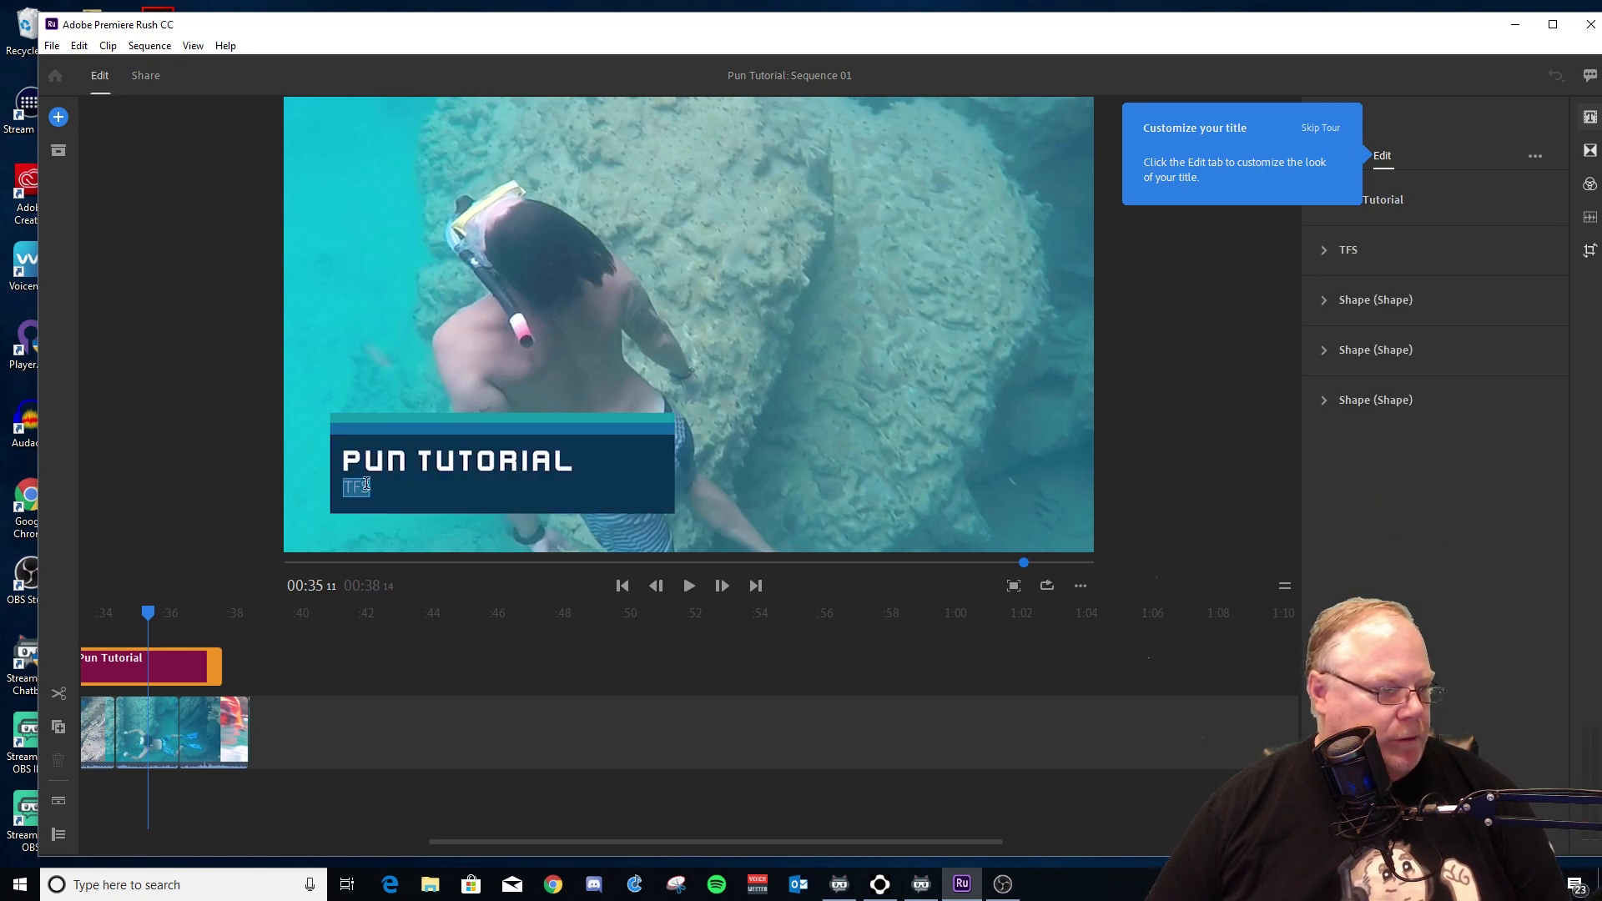
click(1533, 312)
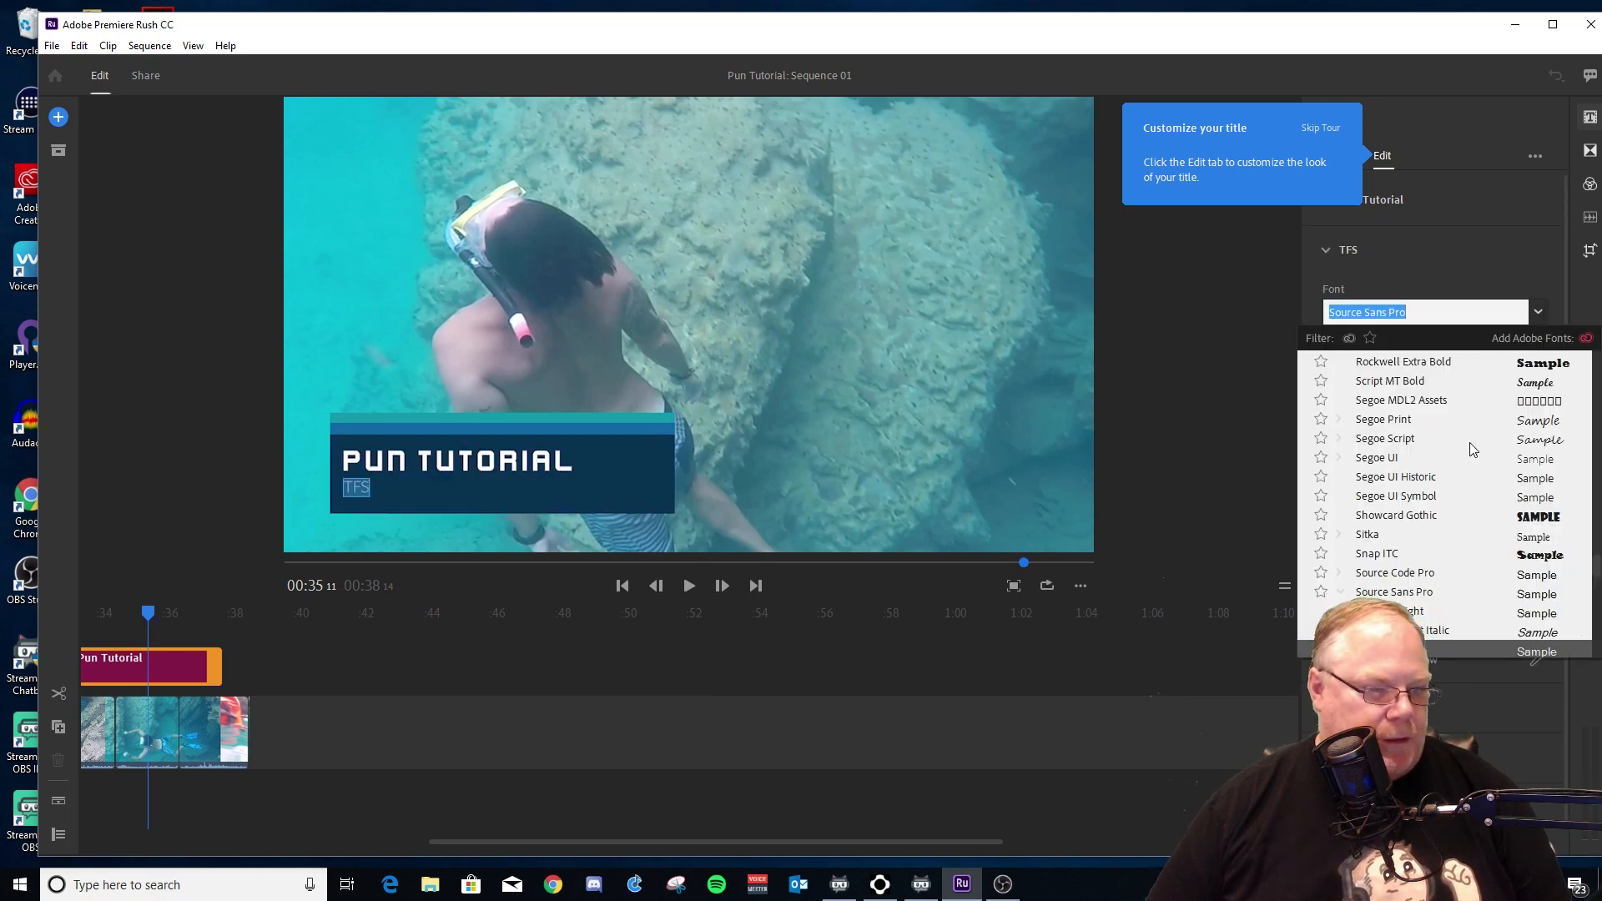
scroll(1427, 492, up, 15)
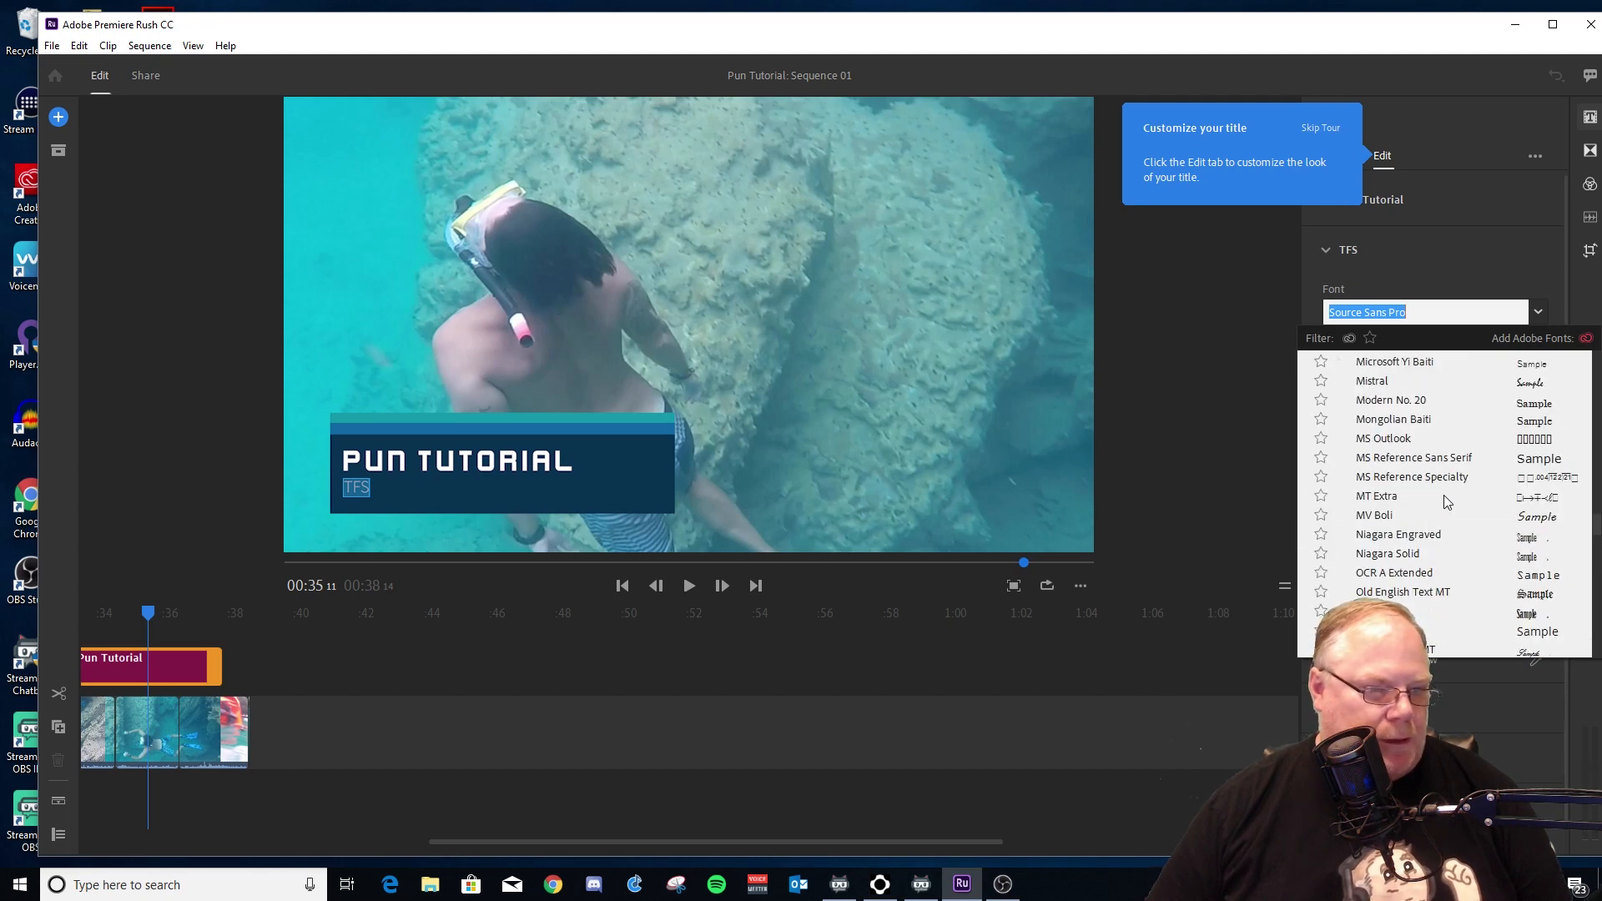
scroll(1445, 499, up, 2)
scroll(1445, 501, up, 8)
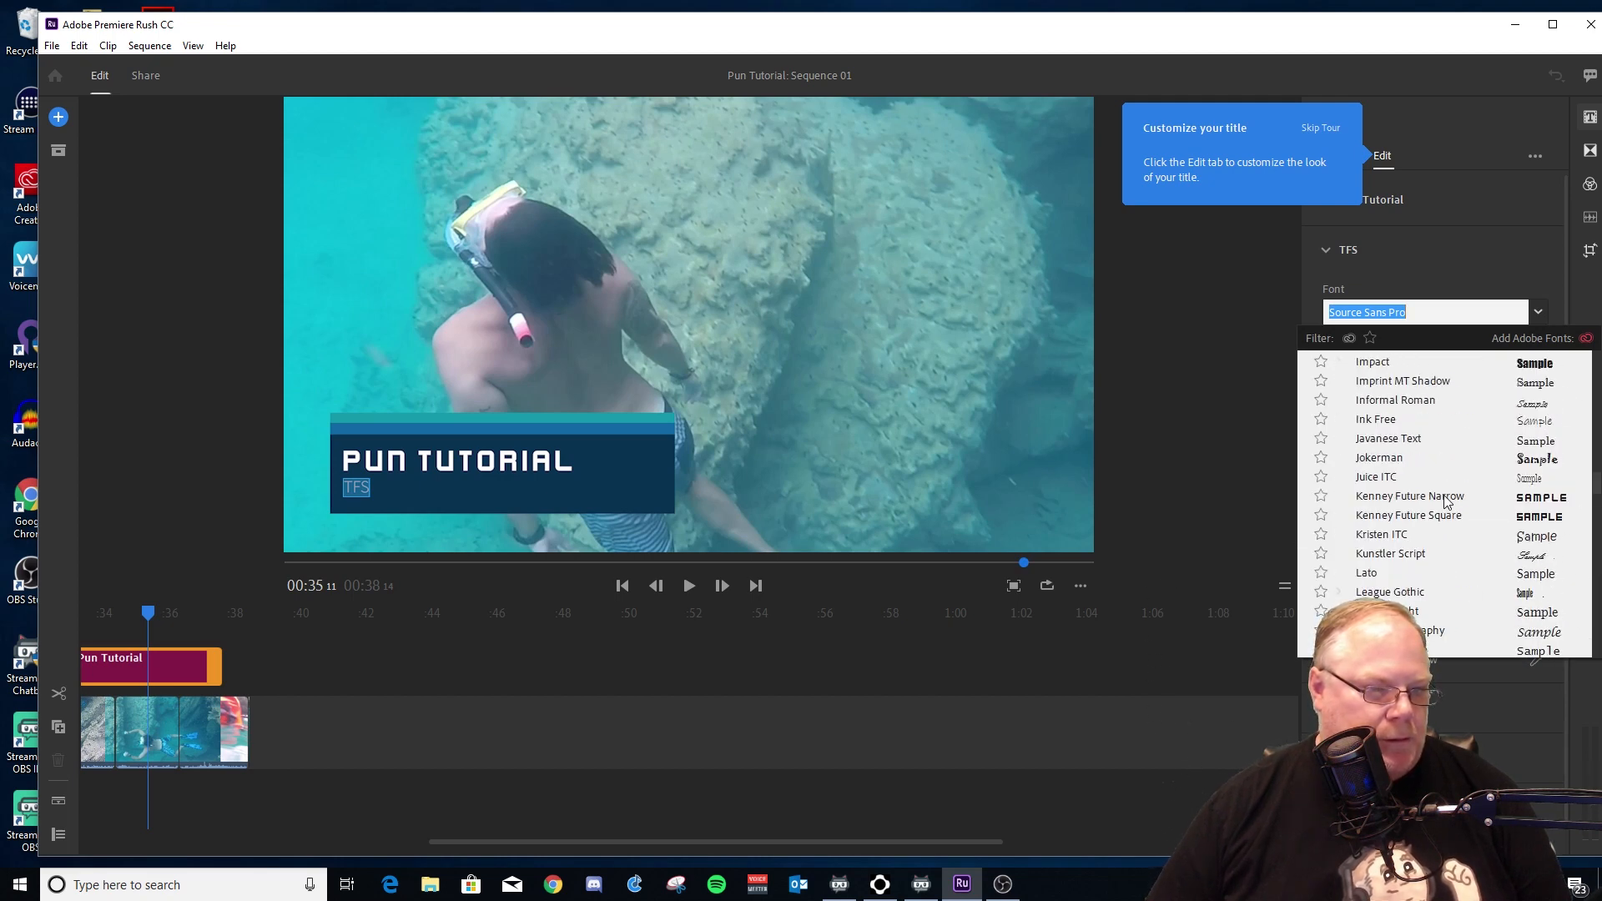
click(1405, 517)
click(1025, 513)
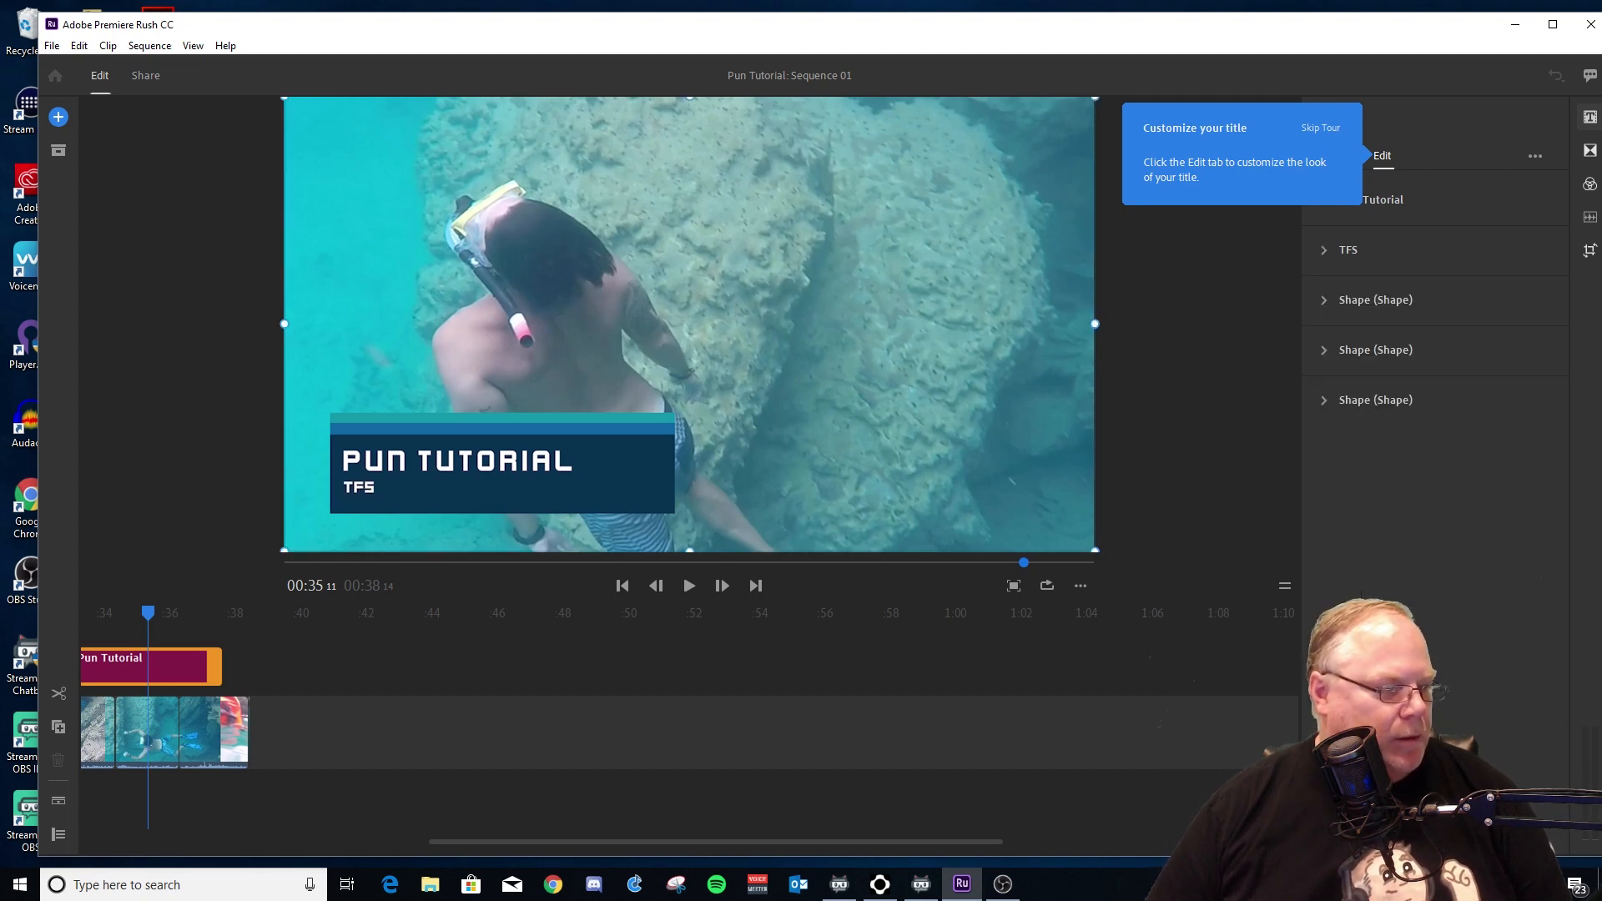
- Set the "TFS" subtitle's color fill to red (F20D0D)
click(1329, 251)
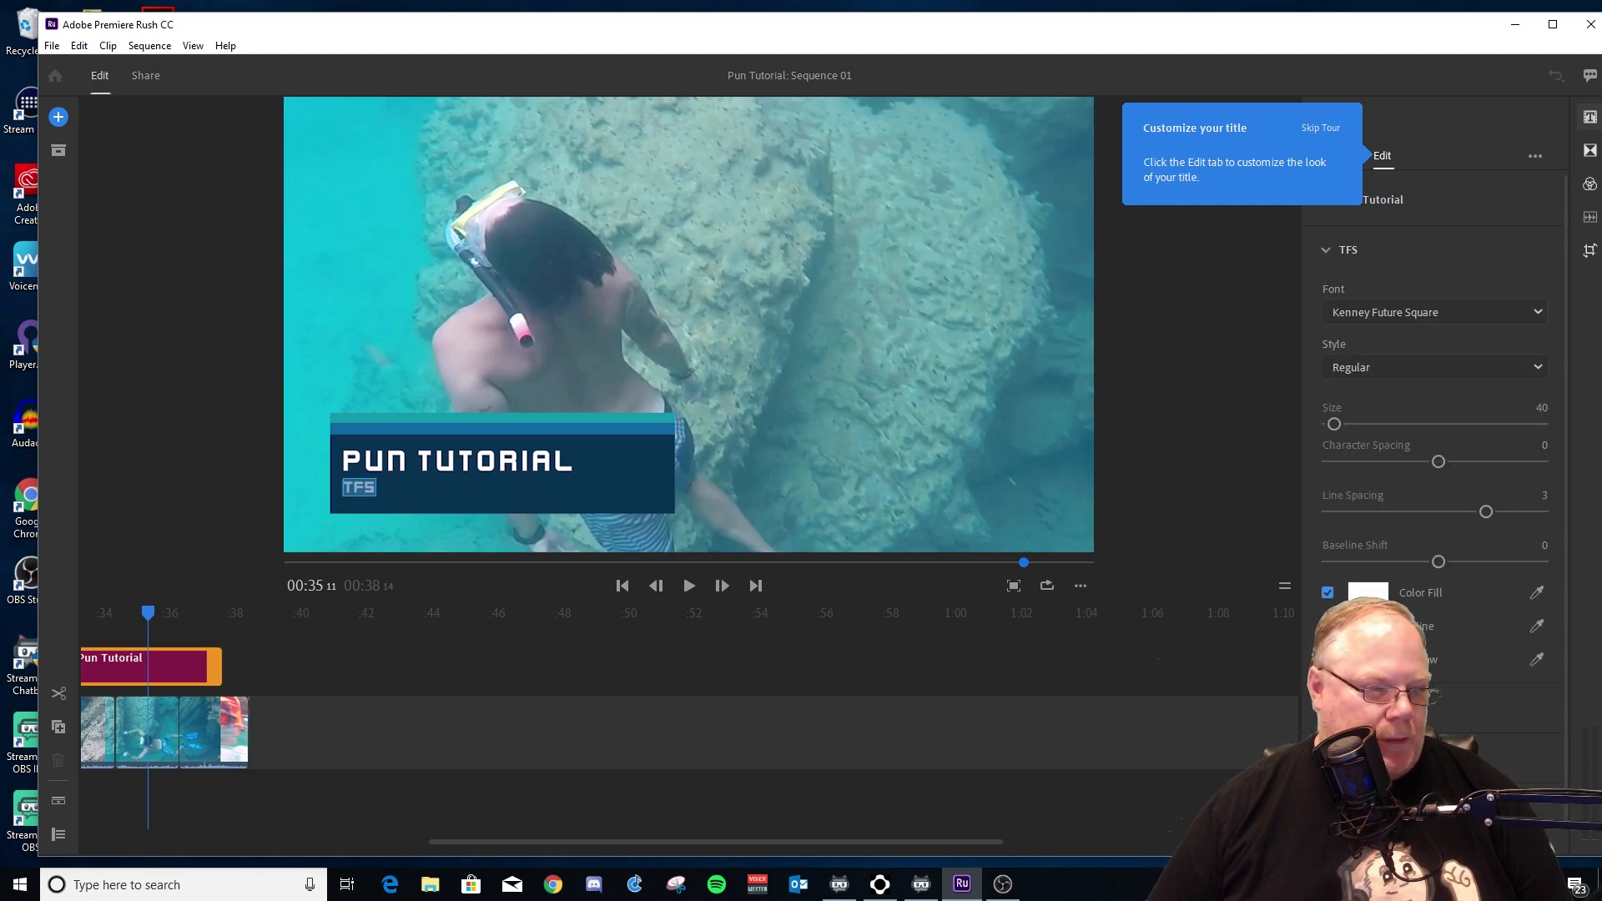
click(1328, 593)
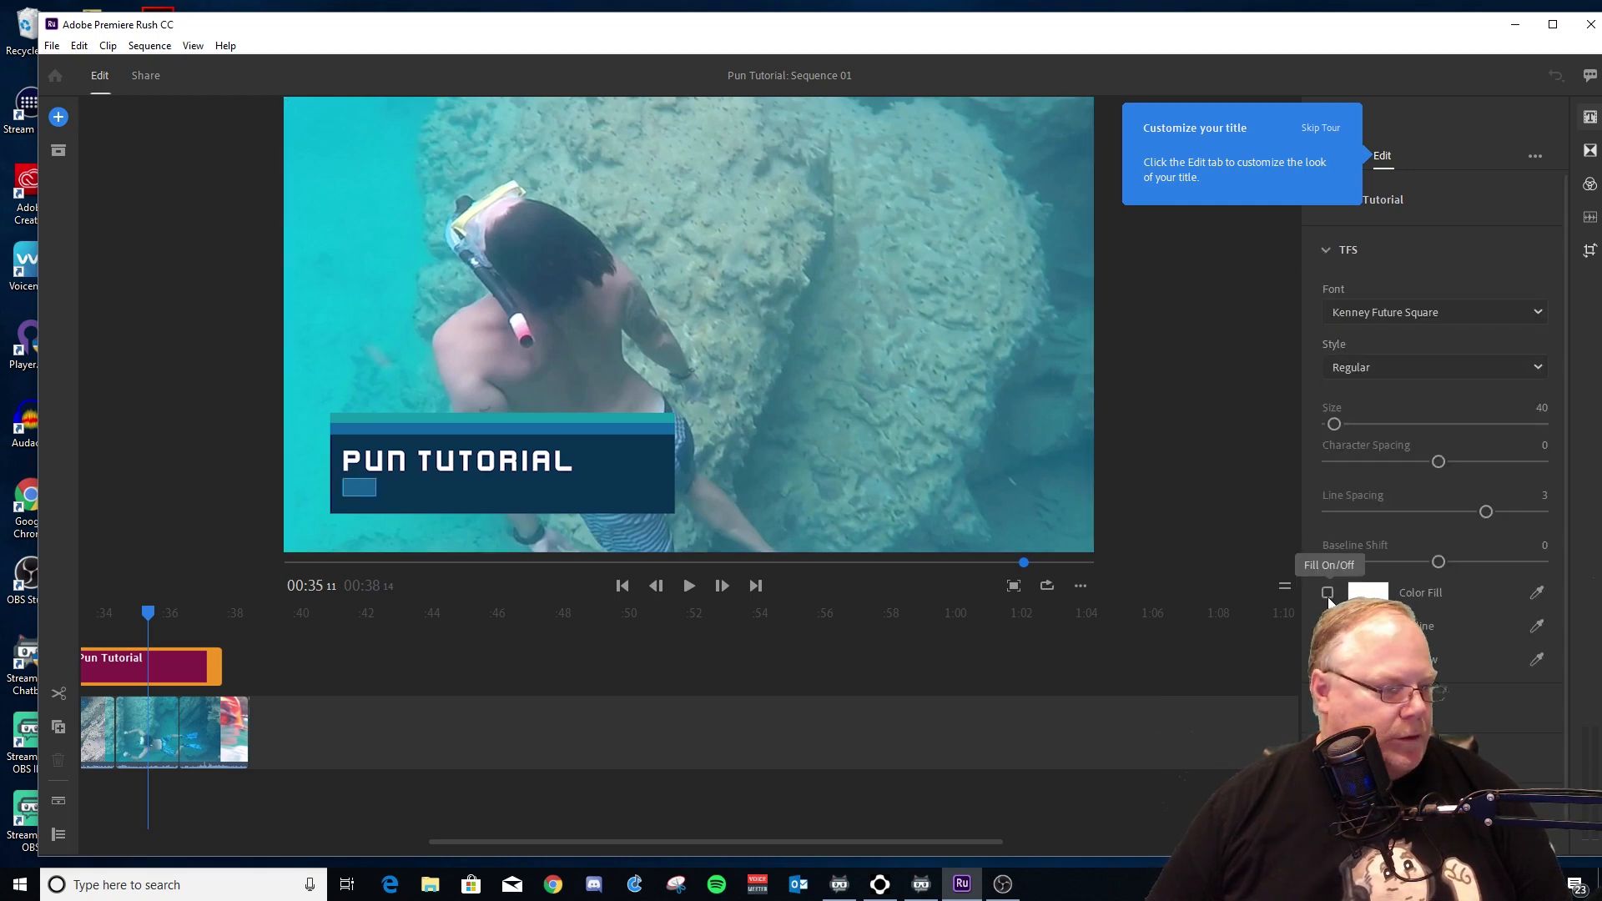
click(1327, 592)
click(1369, 594)
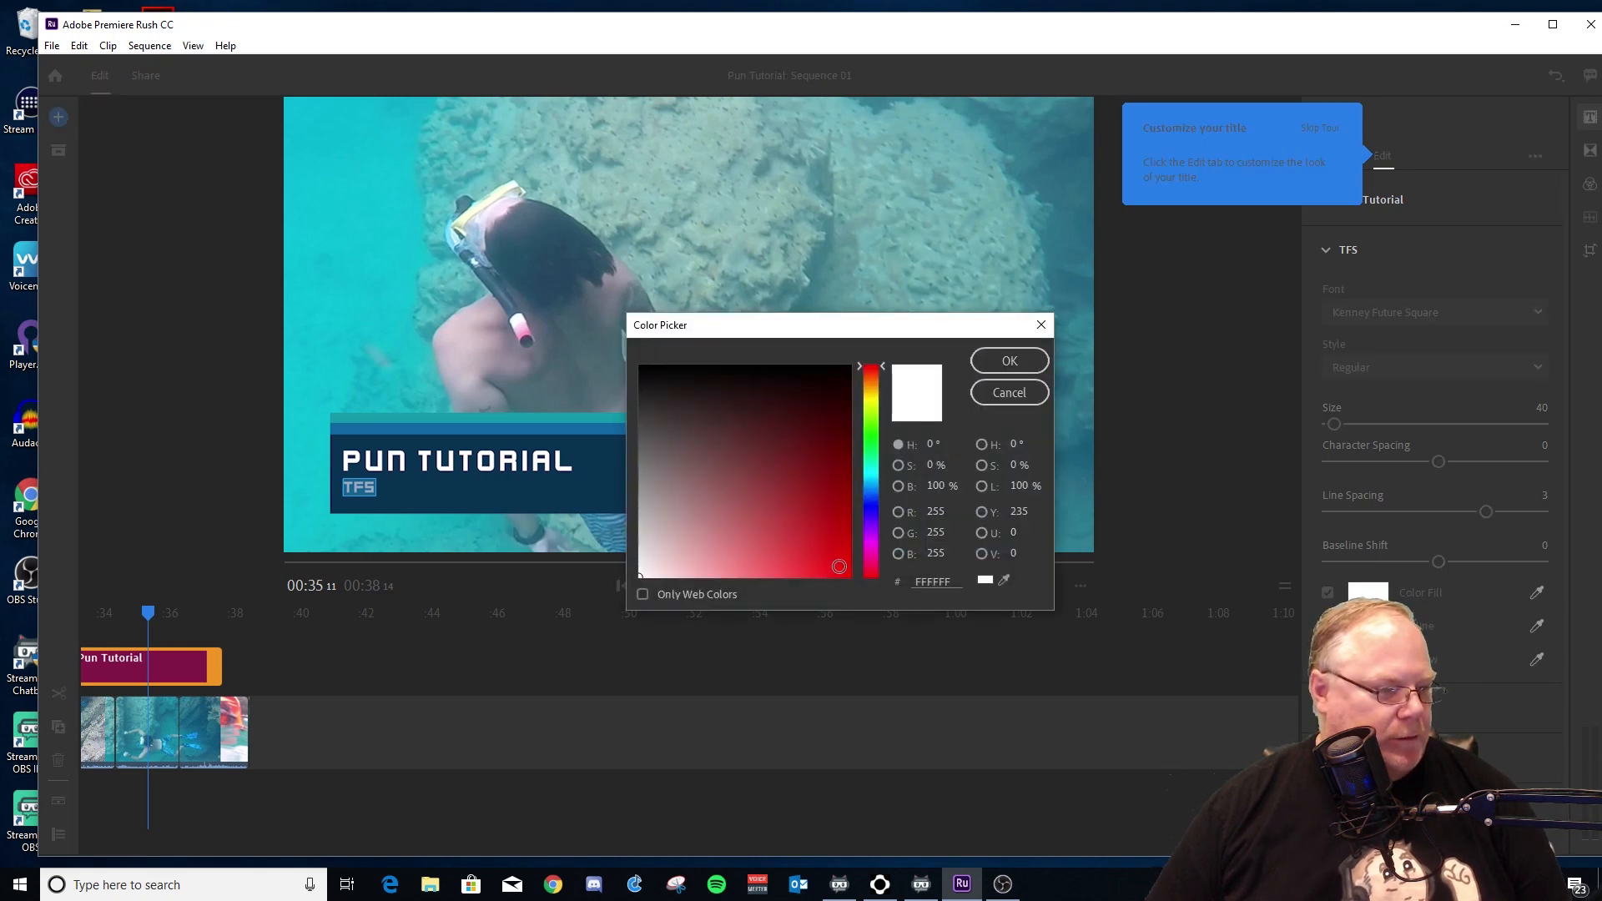
click(836, 559)
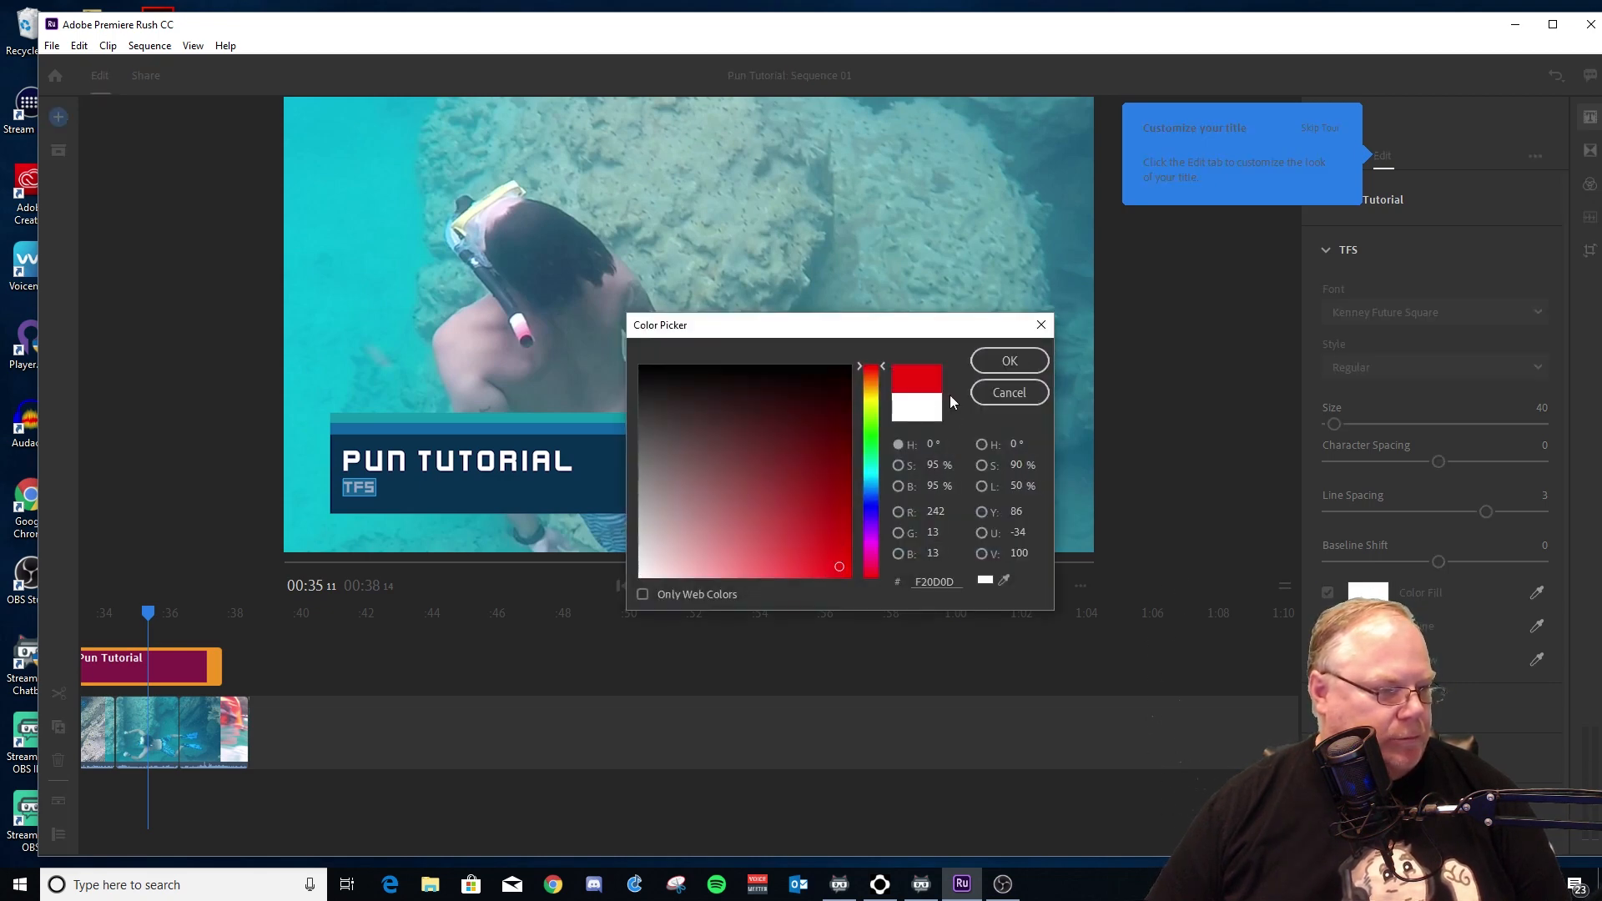
click(1008, 361)
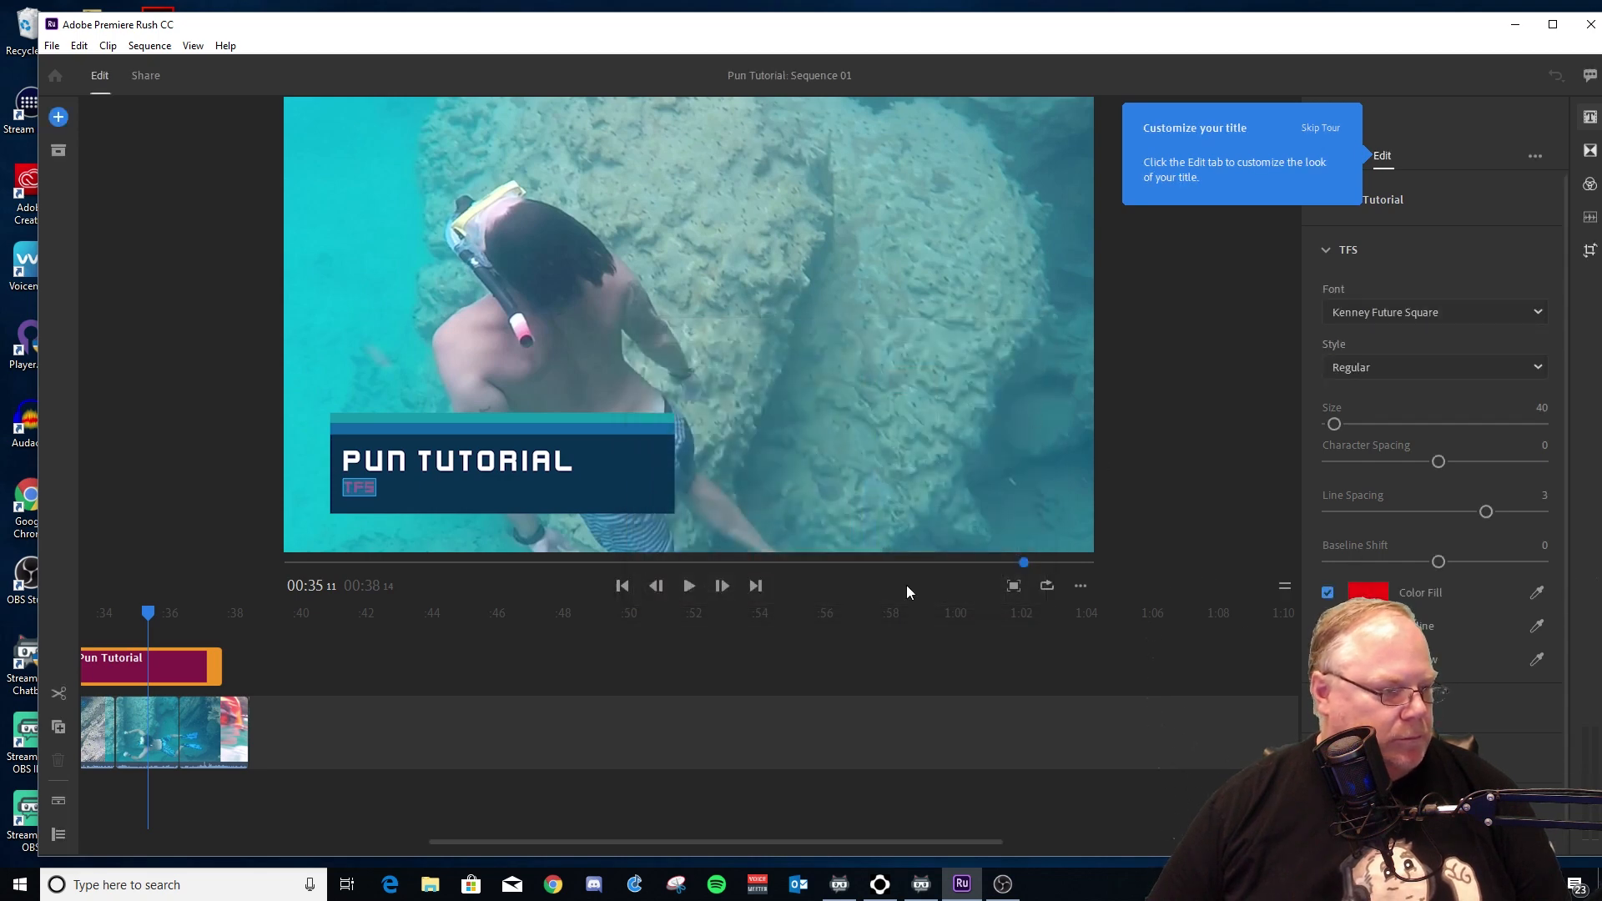
click(650, 455)
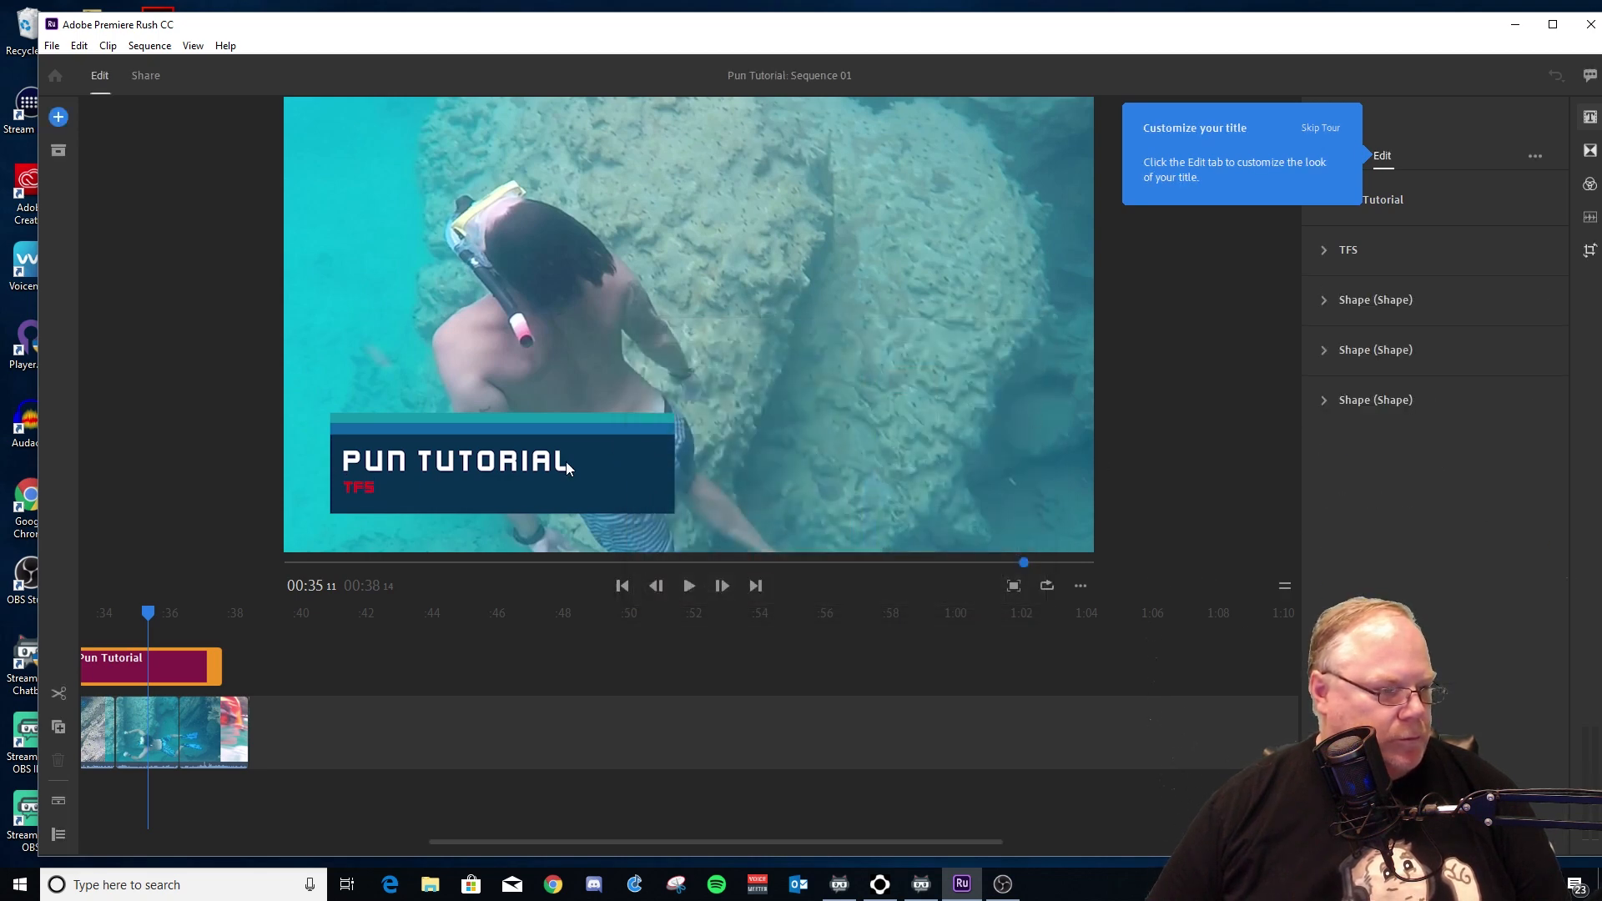
- Add a near-black outline (090909) with size 14 to the "Pun Tutorial" text
click(618, 458)
click(602, 465)
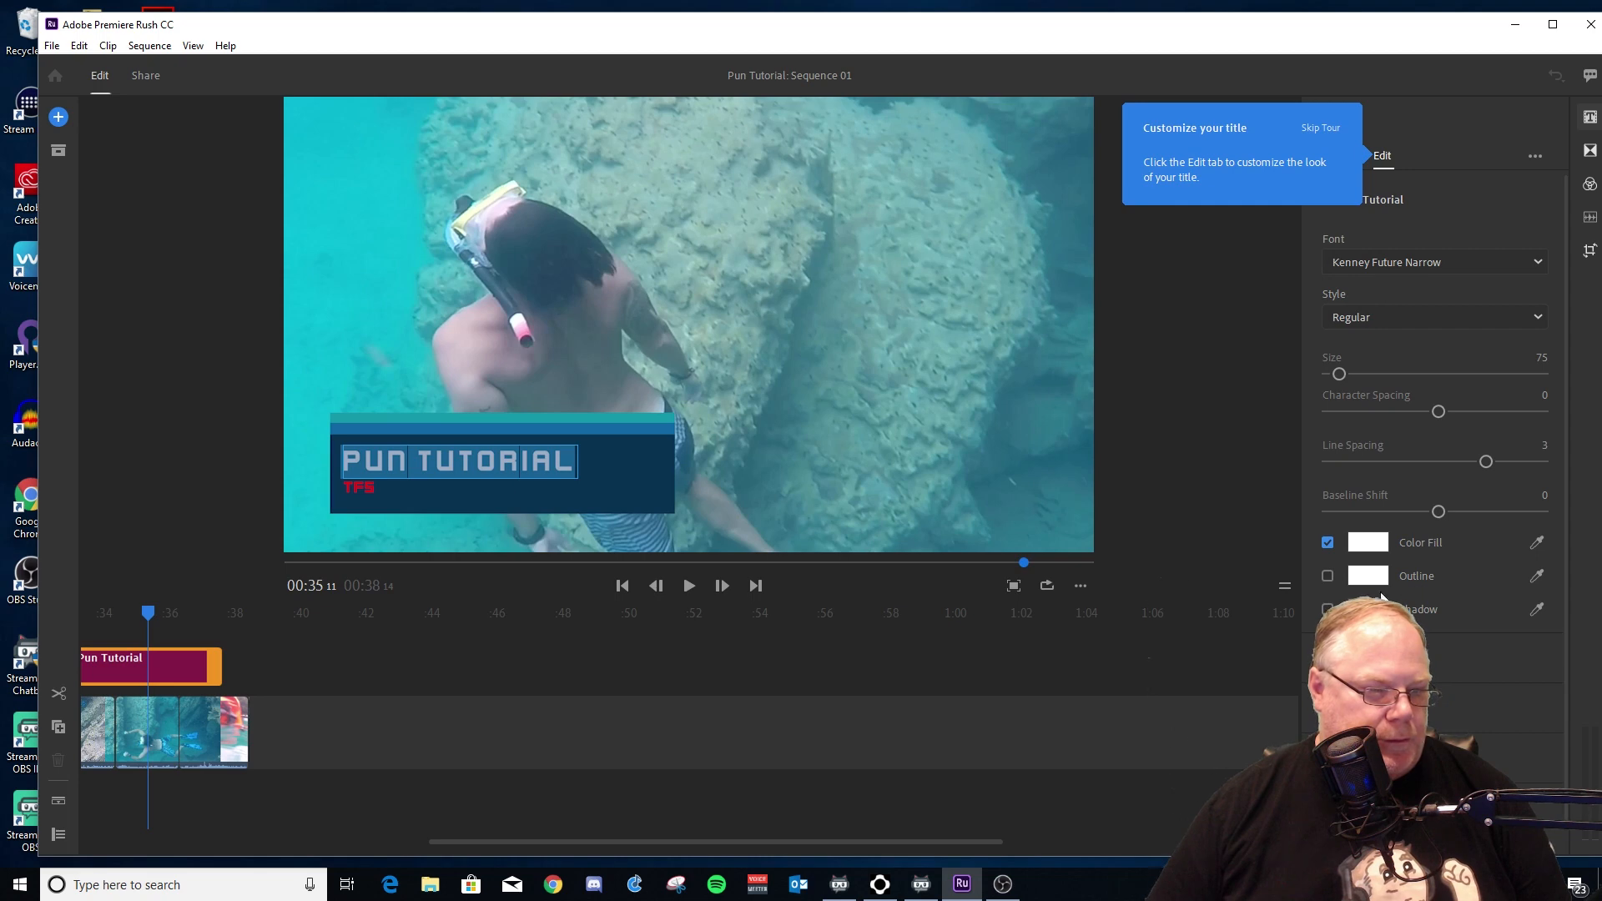
click(1327, 576)
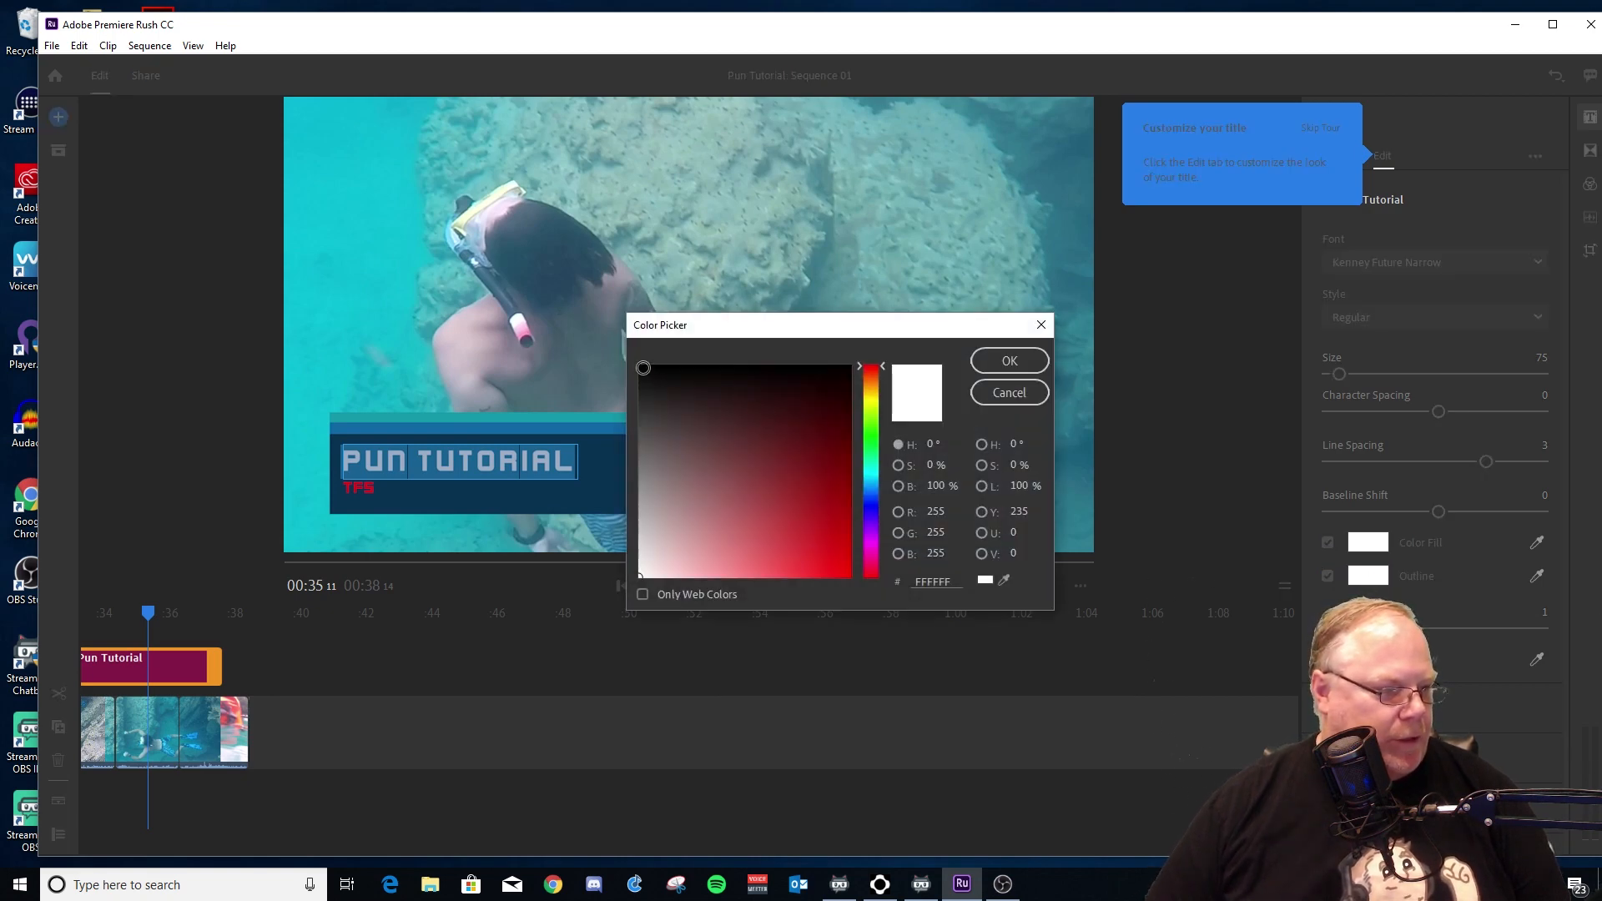
click(643, 372)
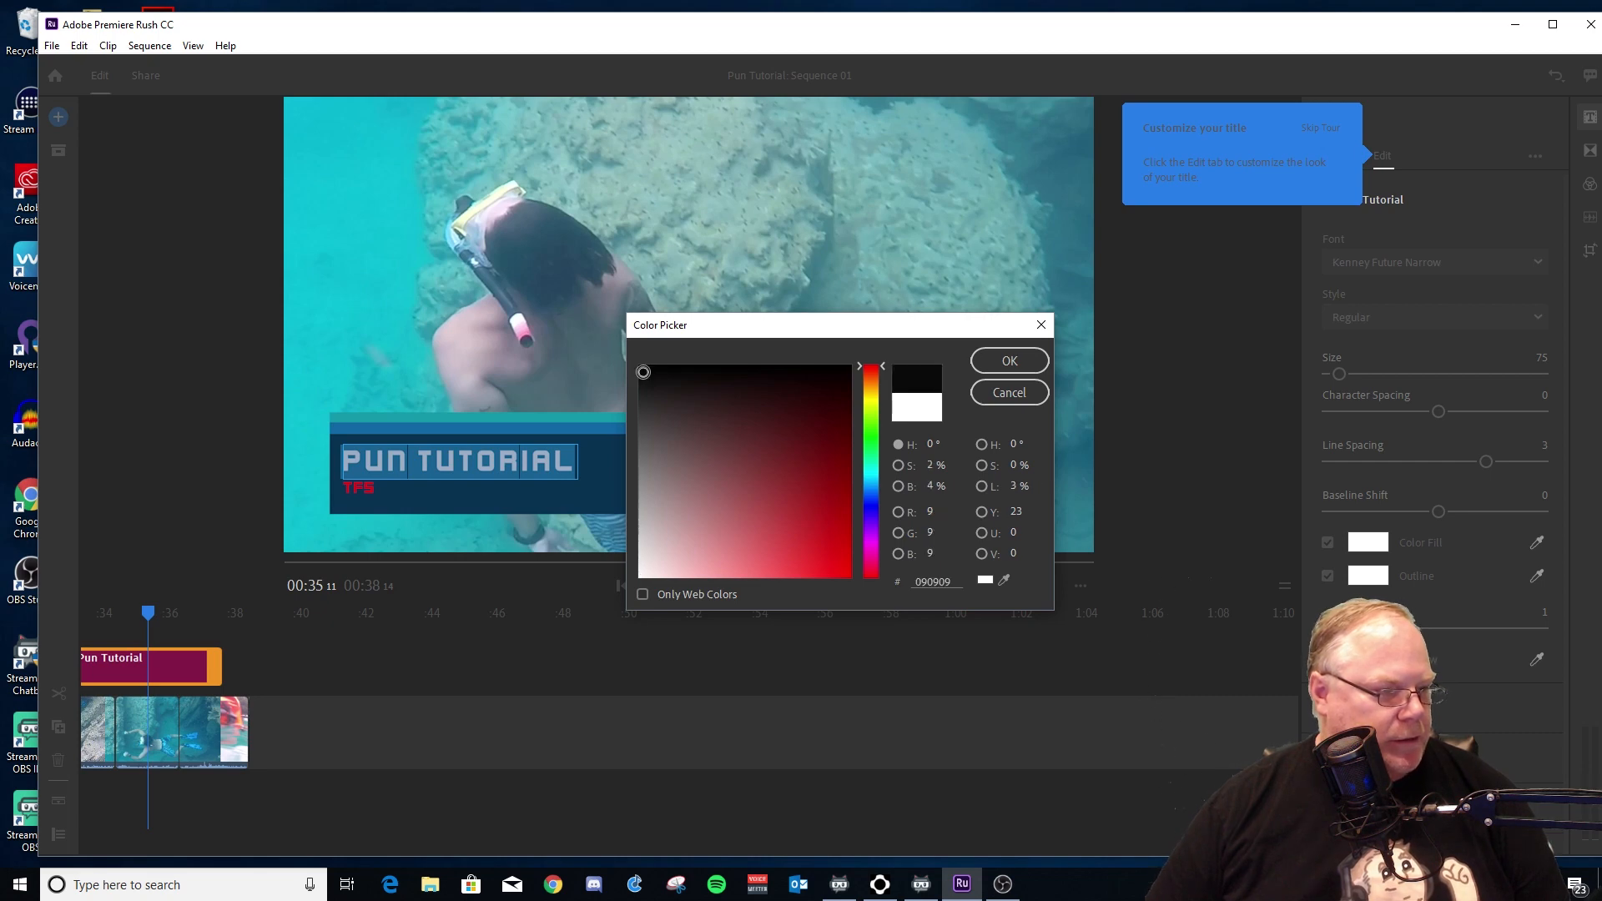
click(1014, 364)
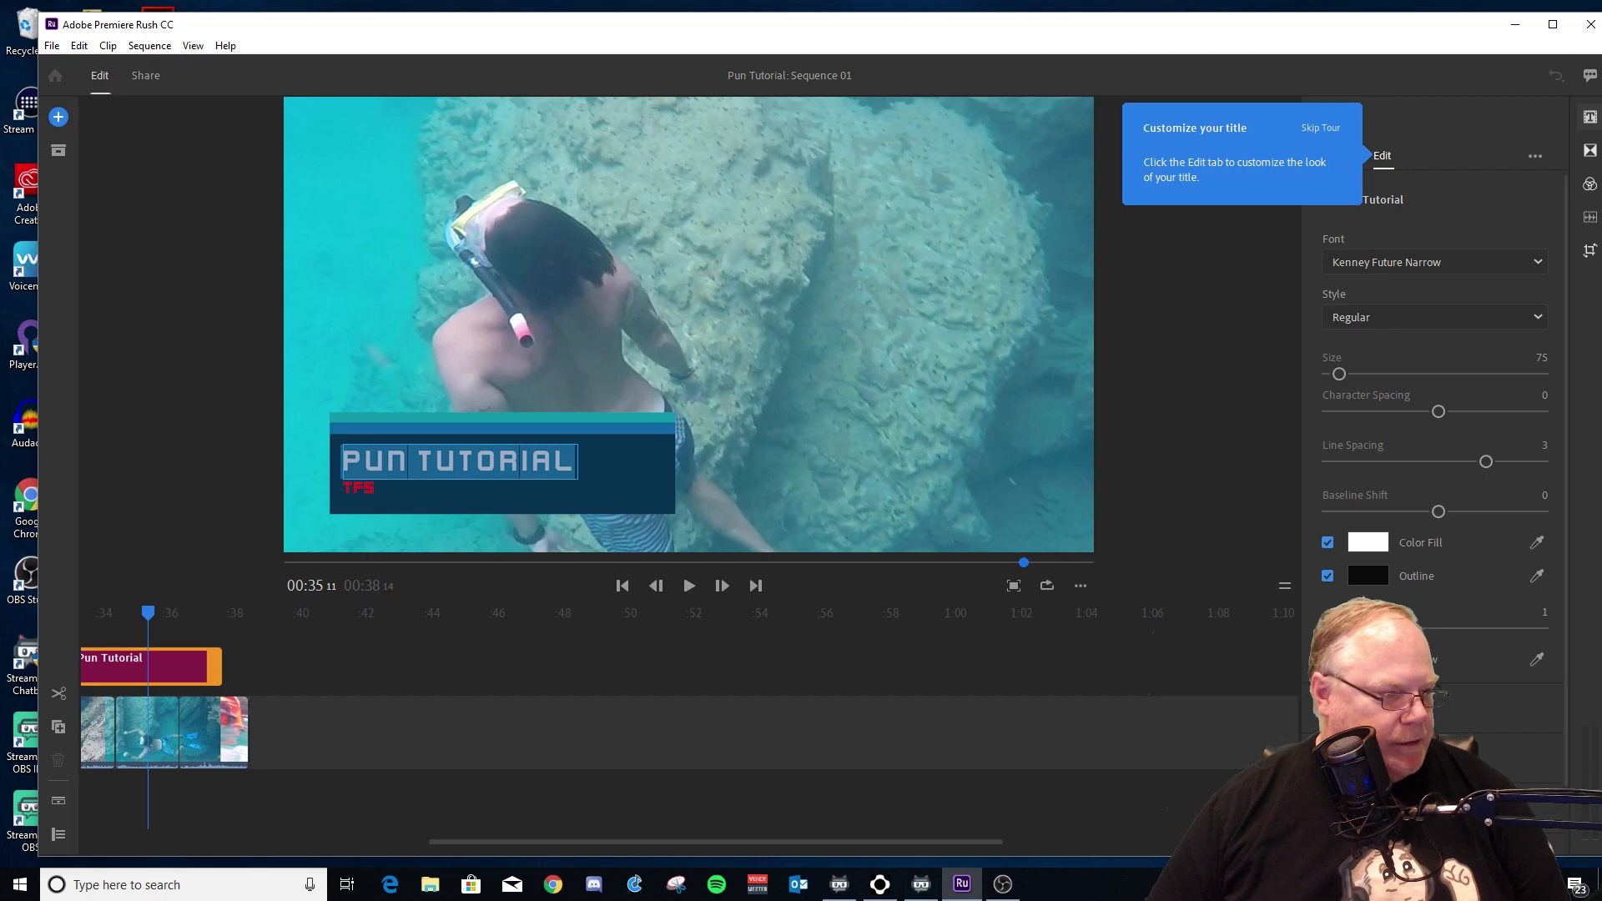
mouse_move(1330, 628)
mouse_down()
mouse_move(1401, 628)
mouse_move(1359, 629)
mouse_up()
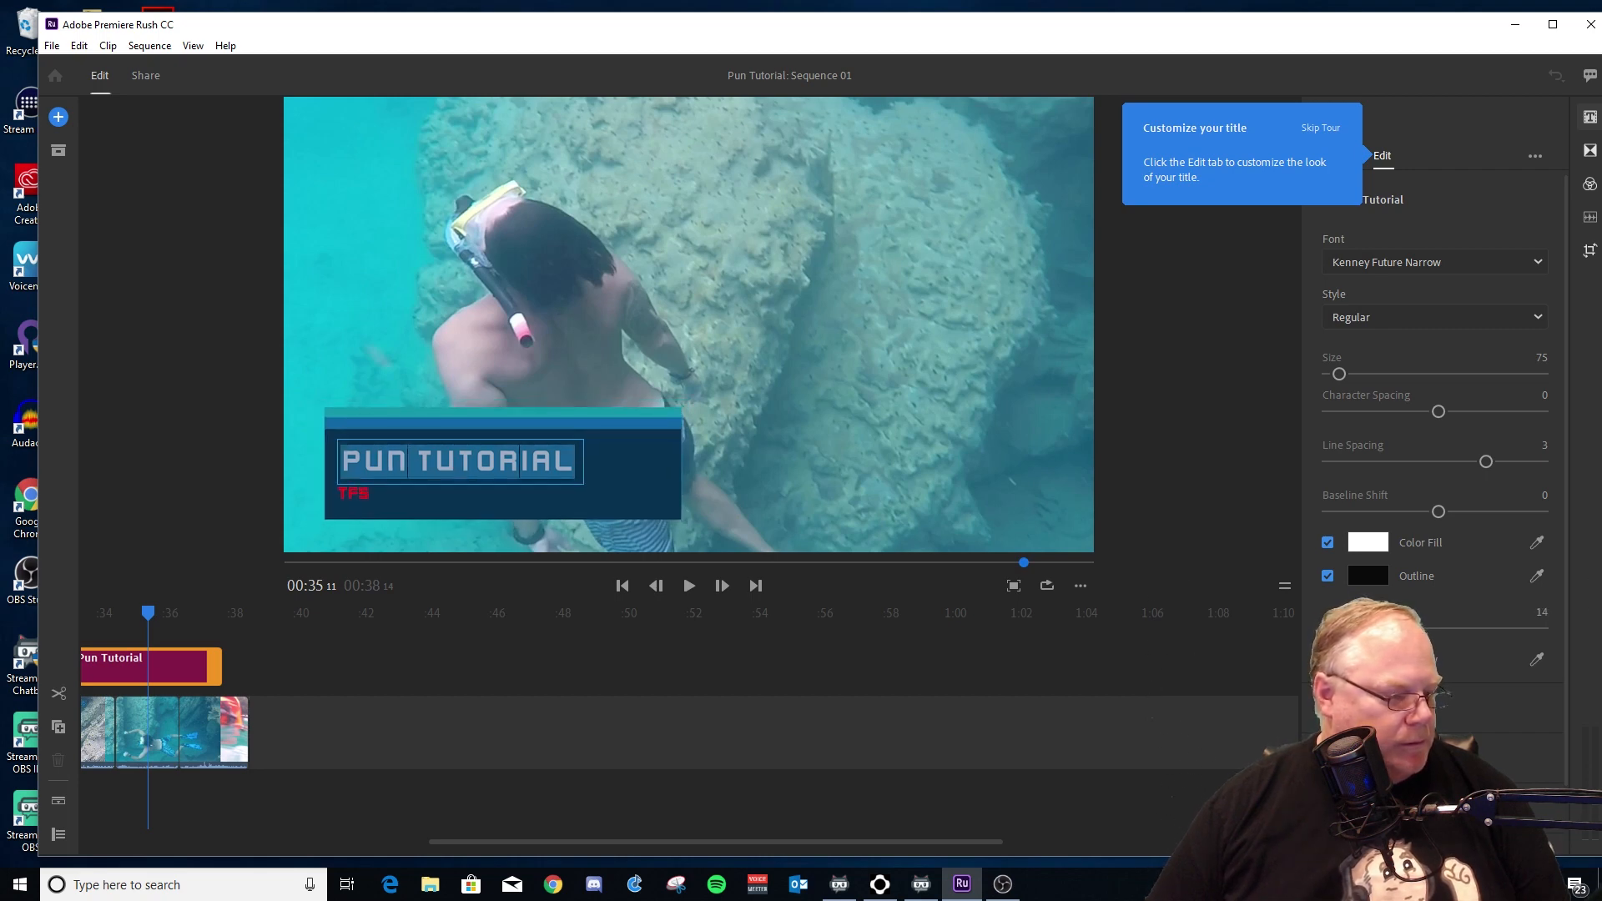
click(620, 474)
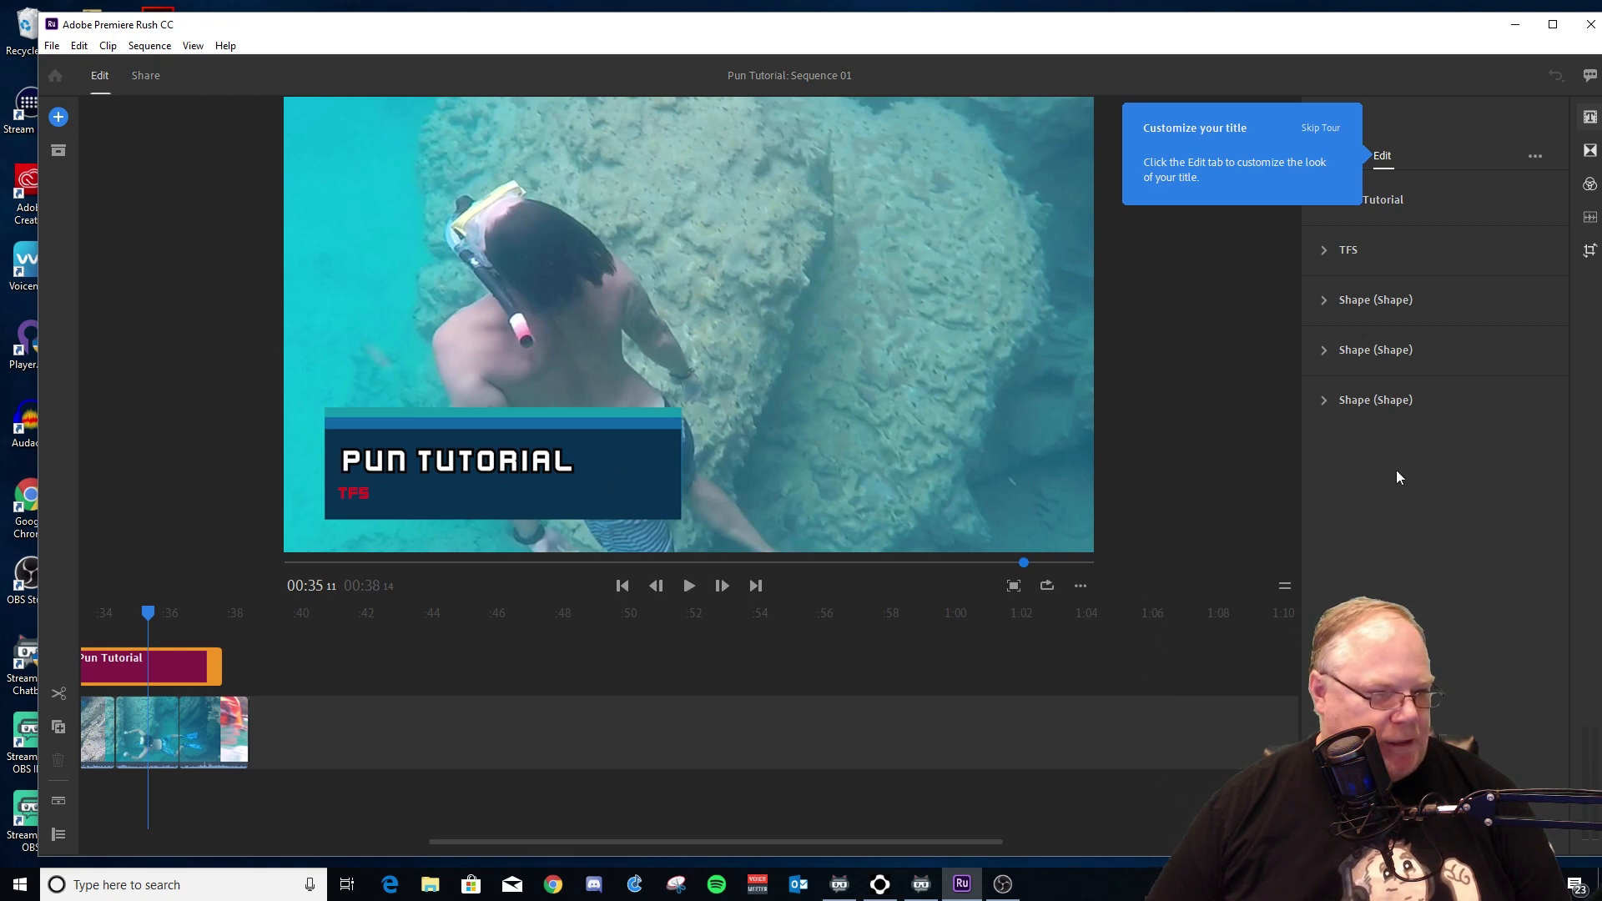
- Turn on an outline with size 1 for the "TFS" subtitle
click(1426, 269)
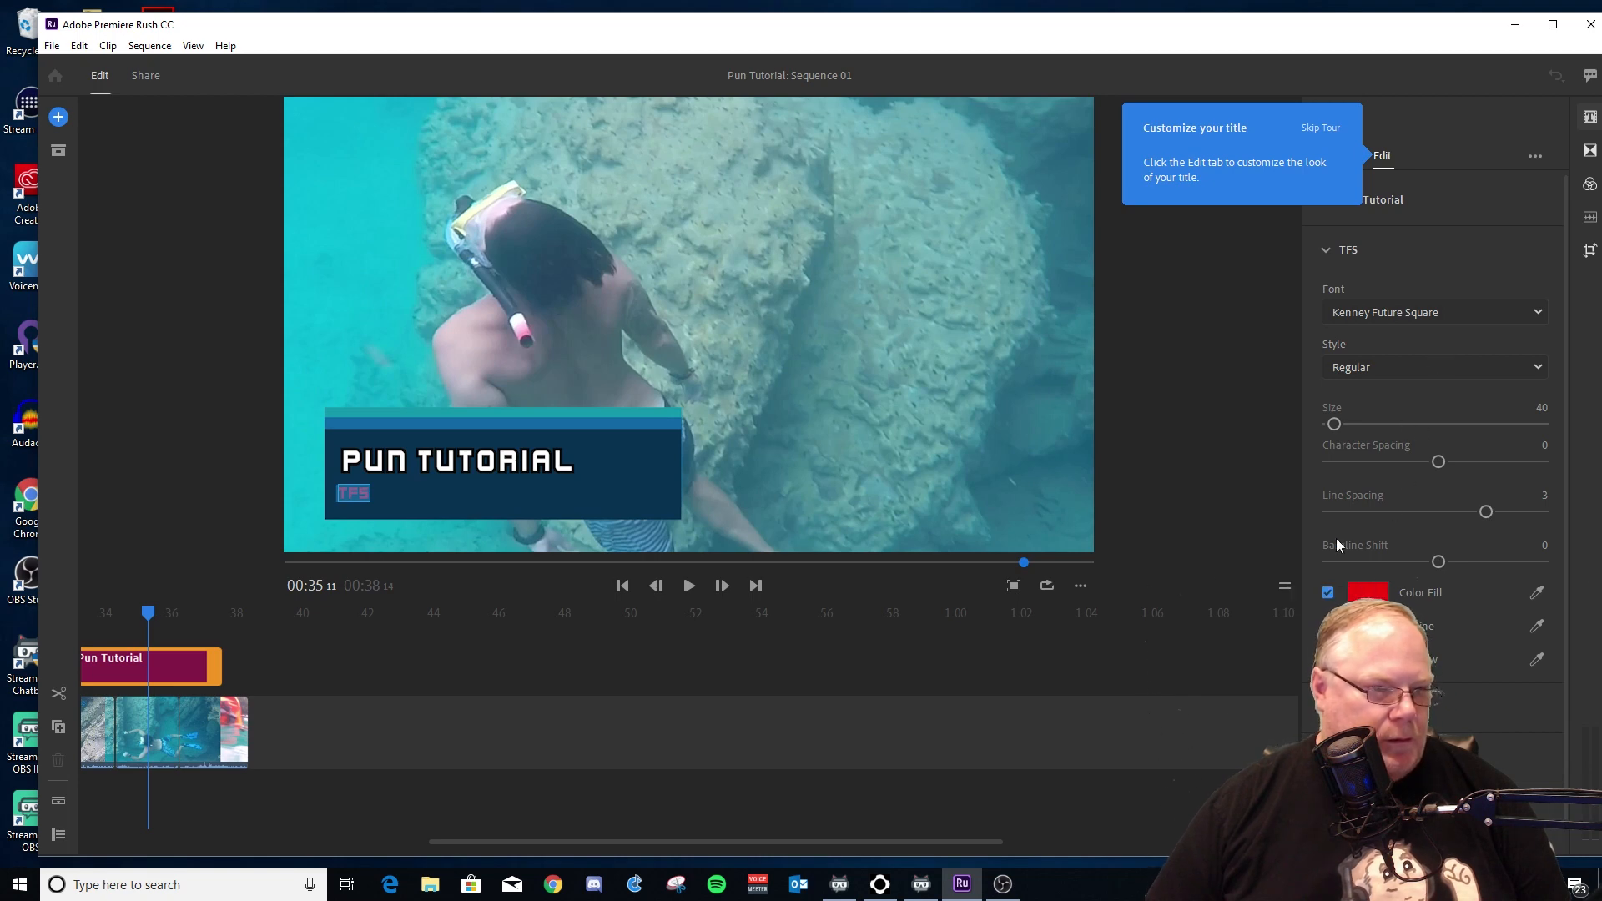
click(1328, 627)
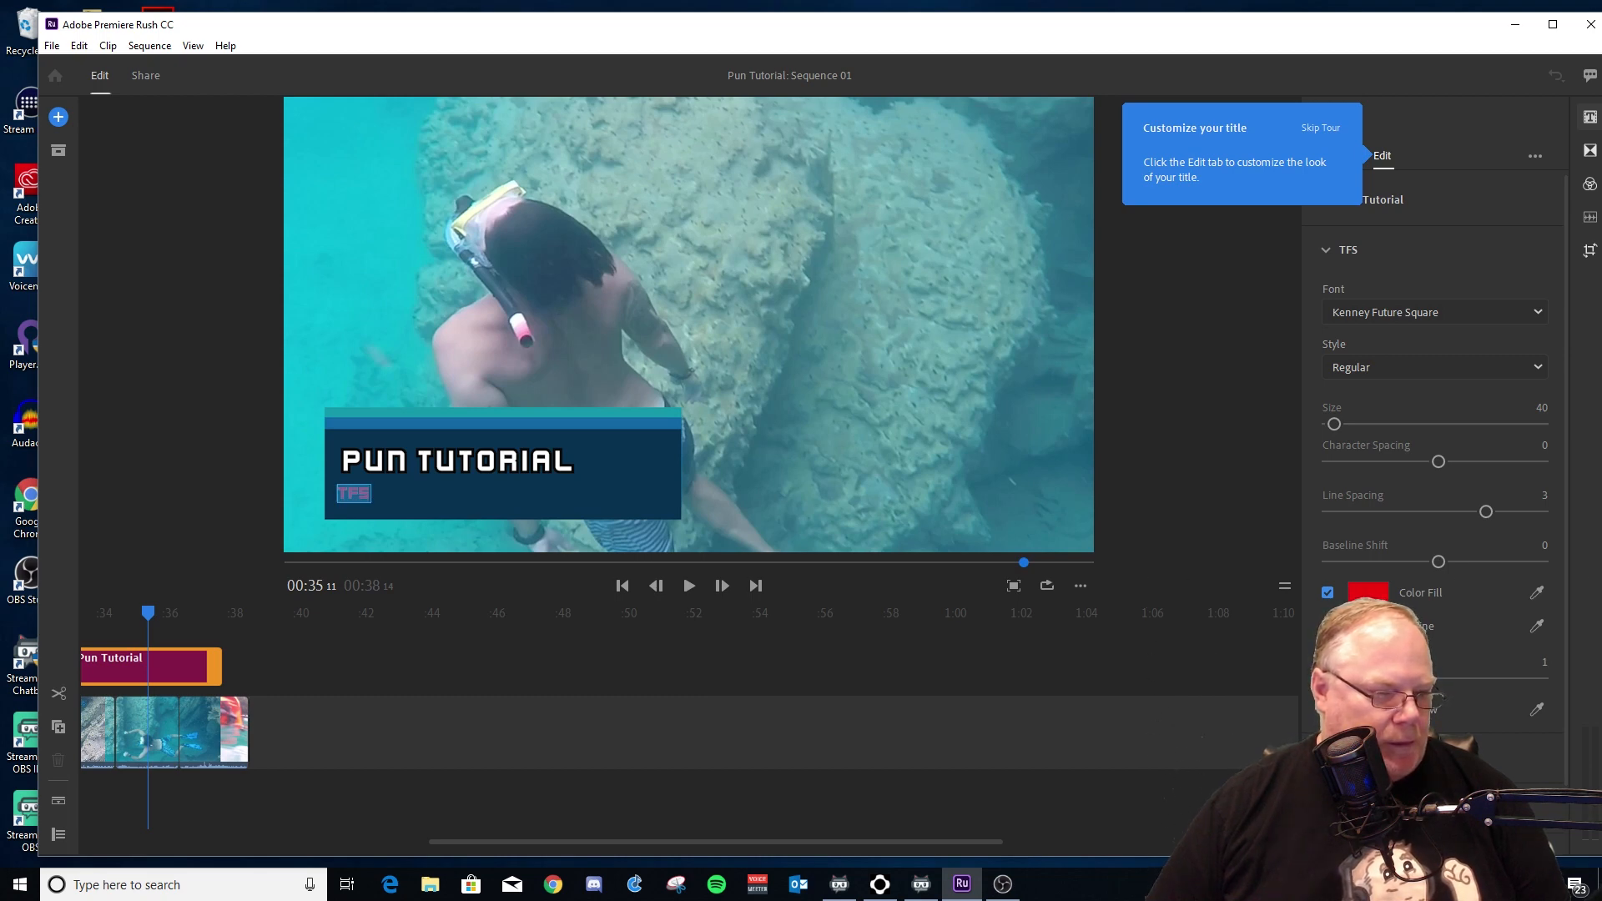
drag(1331, 679, 1335, 678)
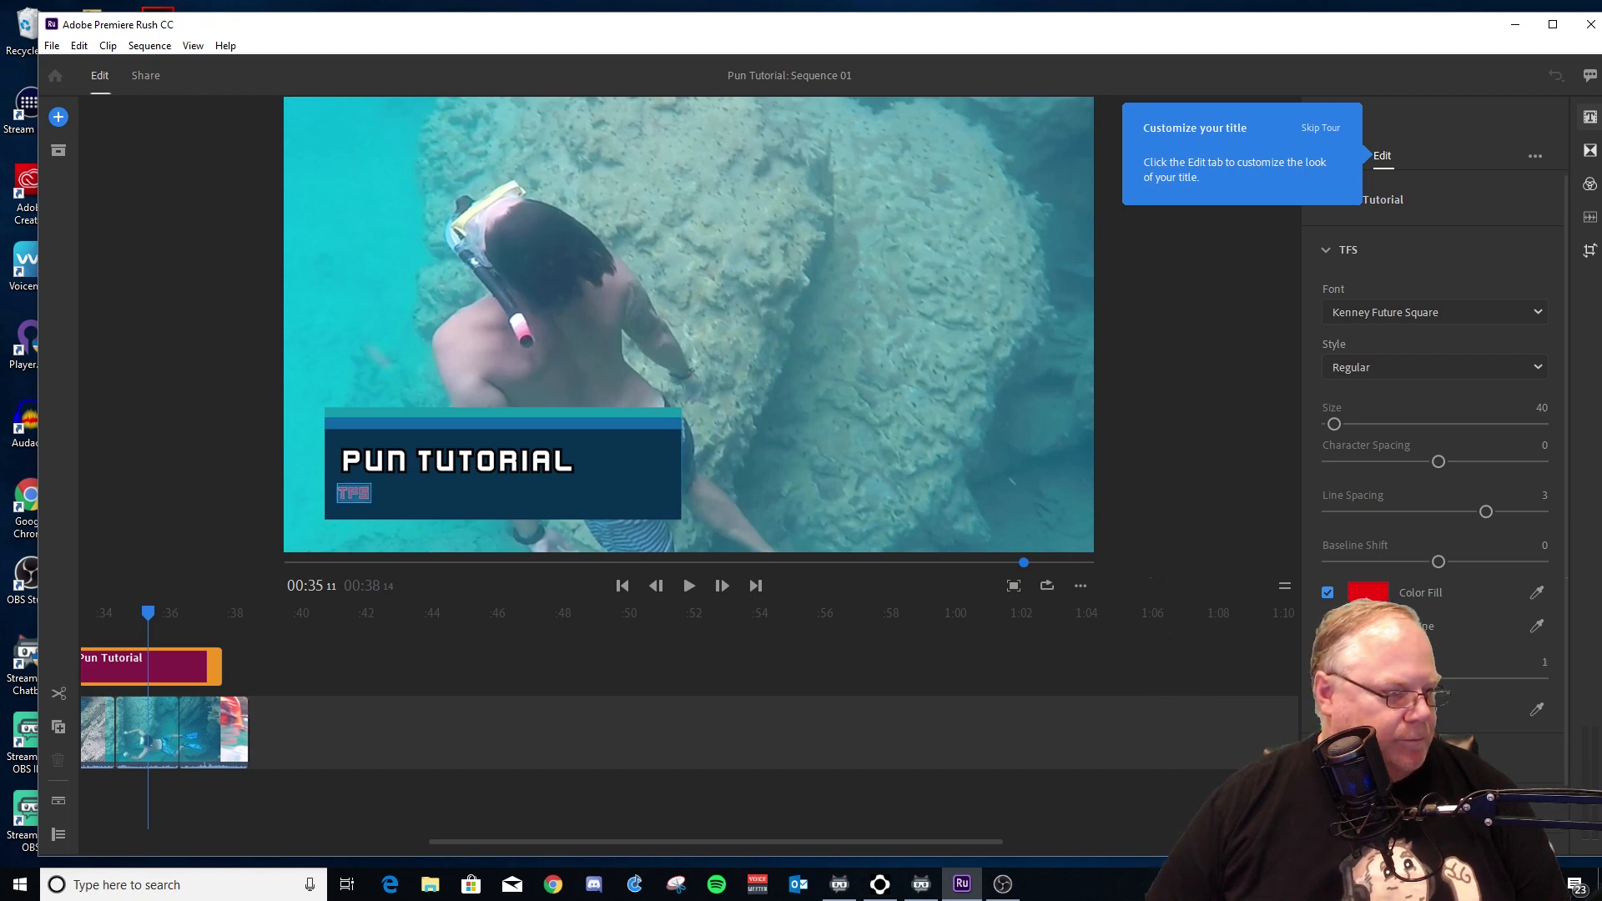
- Set the outline size of the "Pun Tutorial" text to 3
click(1475, 192)
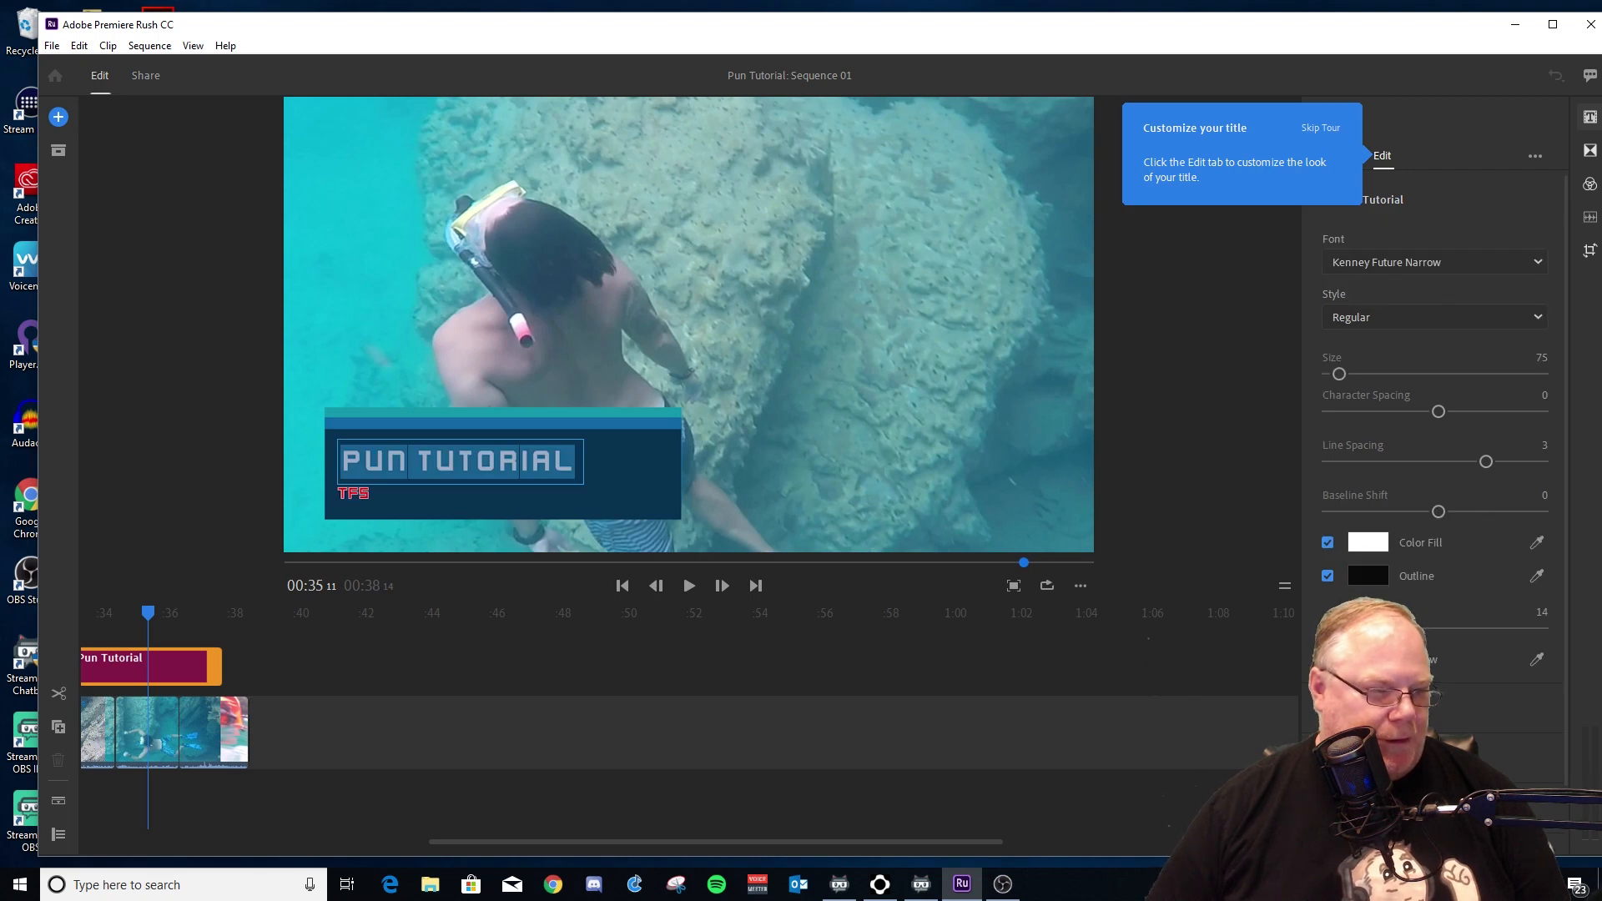
drag(1354, 629, 1324, 628)
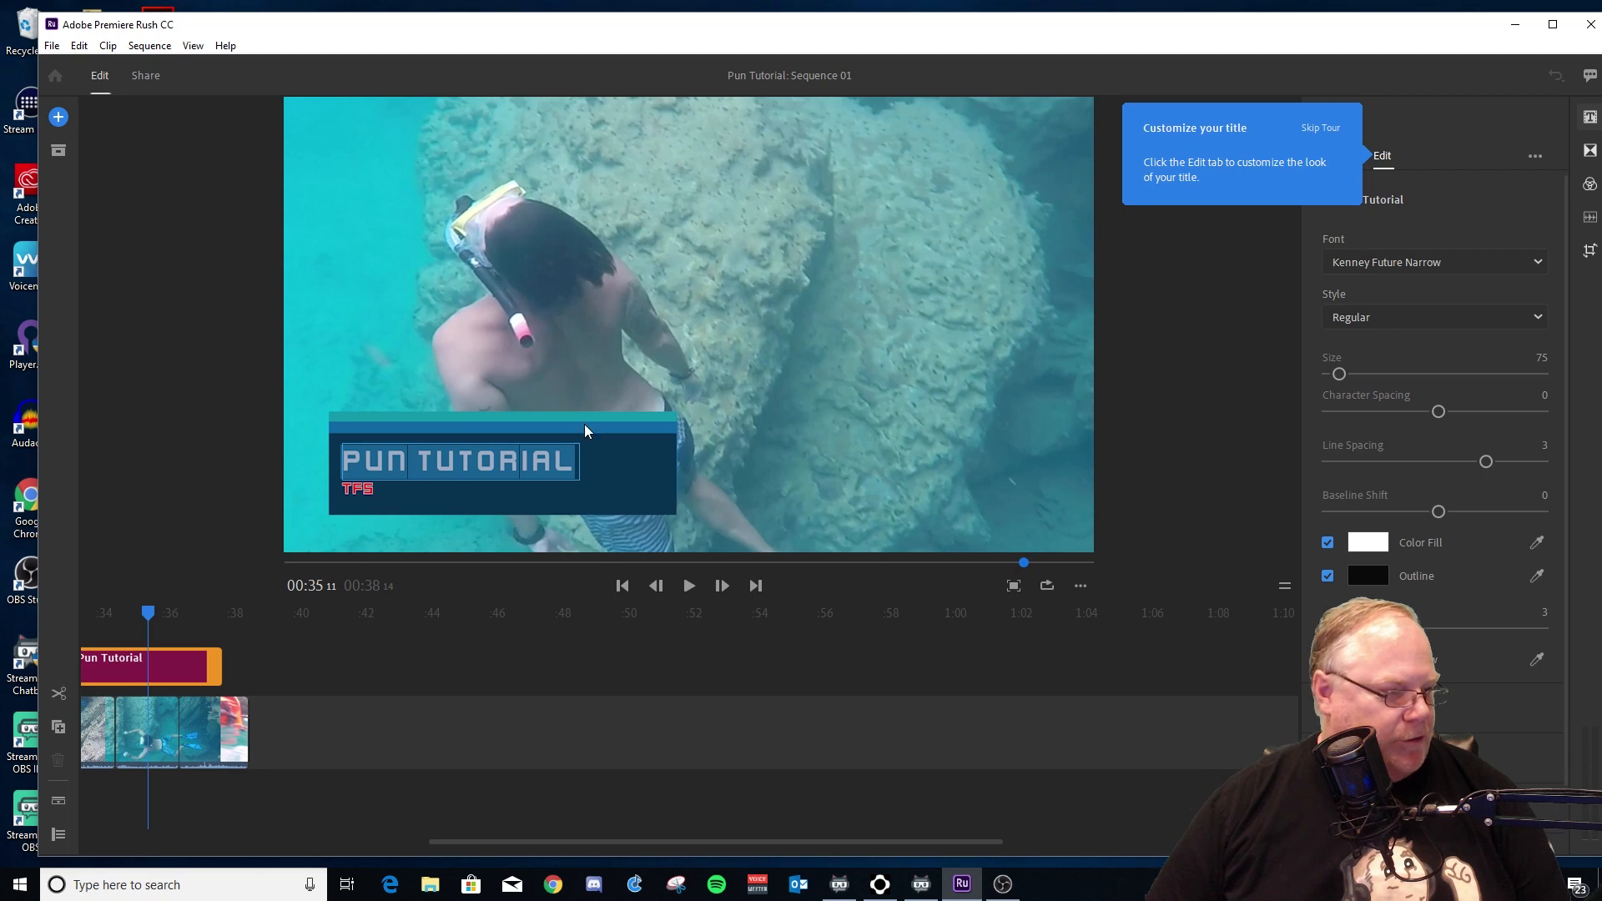
click(621, 480)
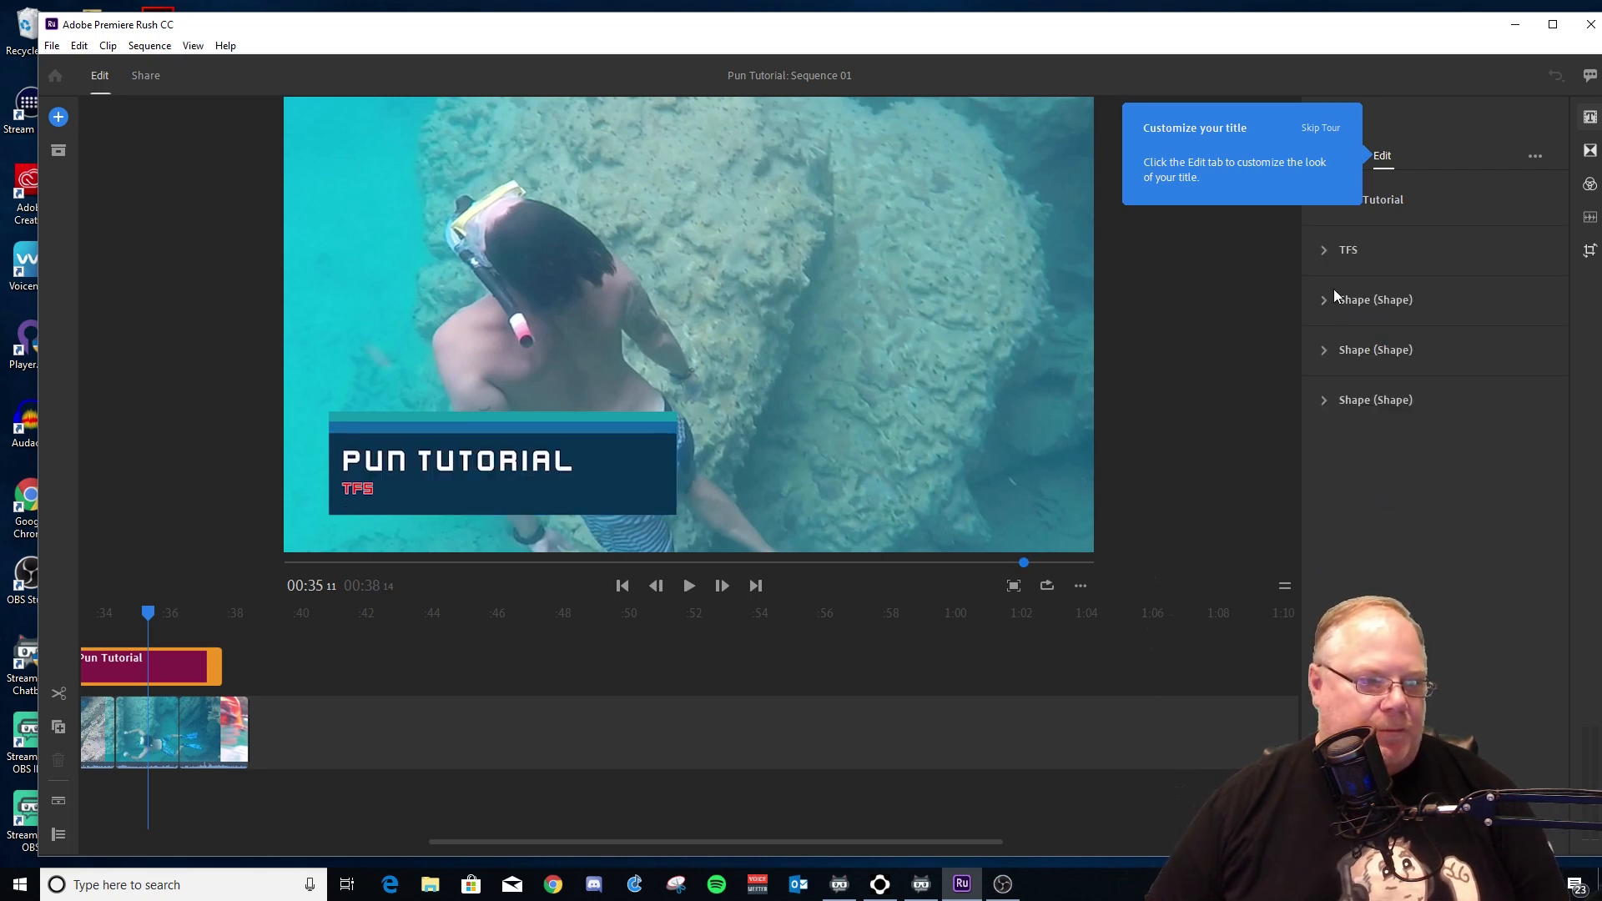
- Examine the fill, outline and shadow settings of the title's background shapes and the "Pun Tutorial" text
click(1326, 353)
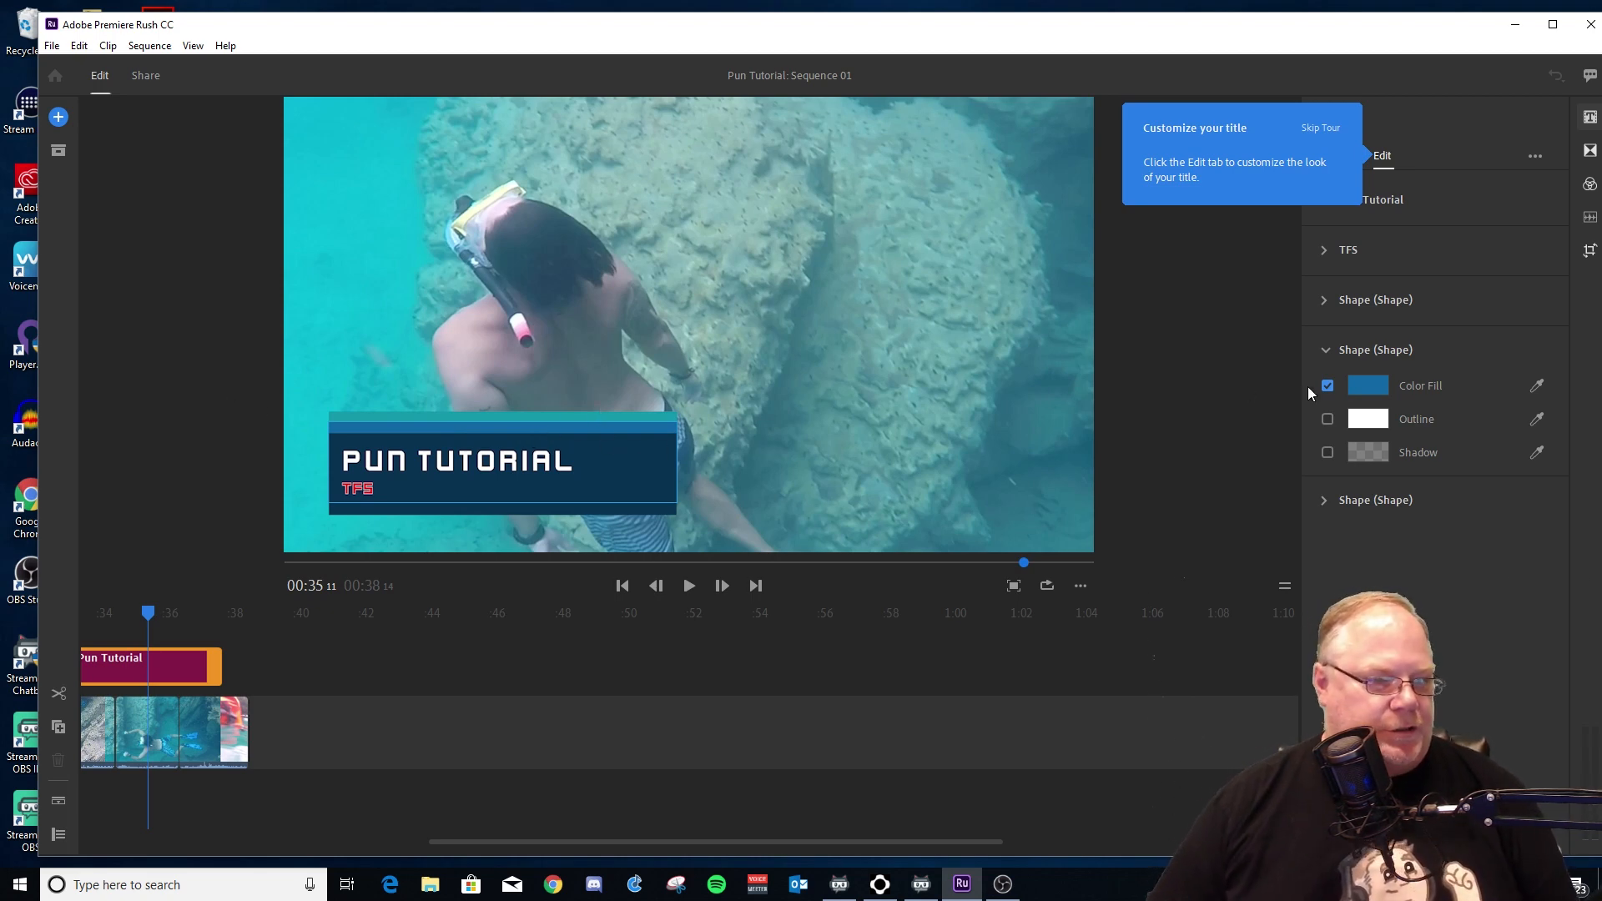
click(1330, 506)
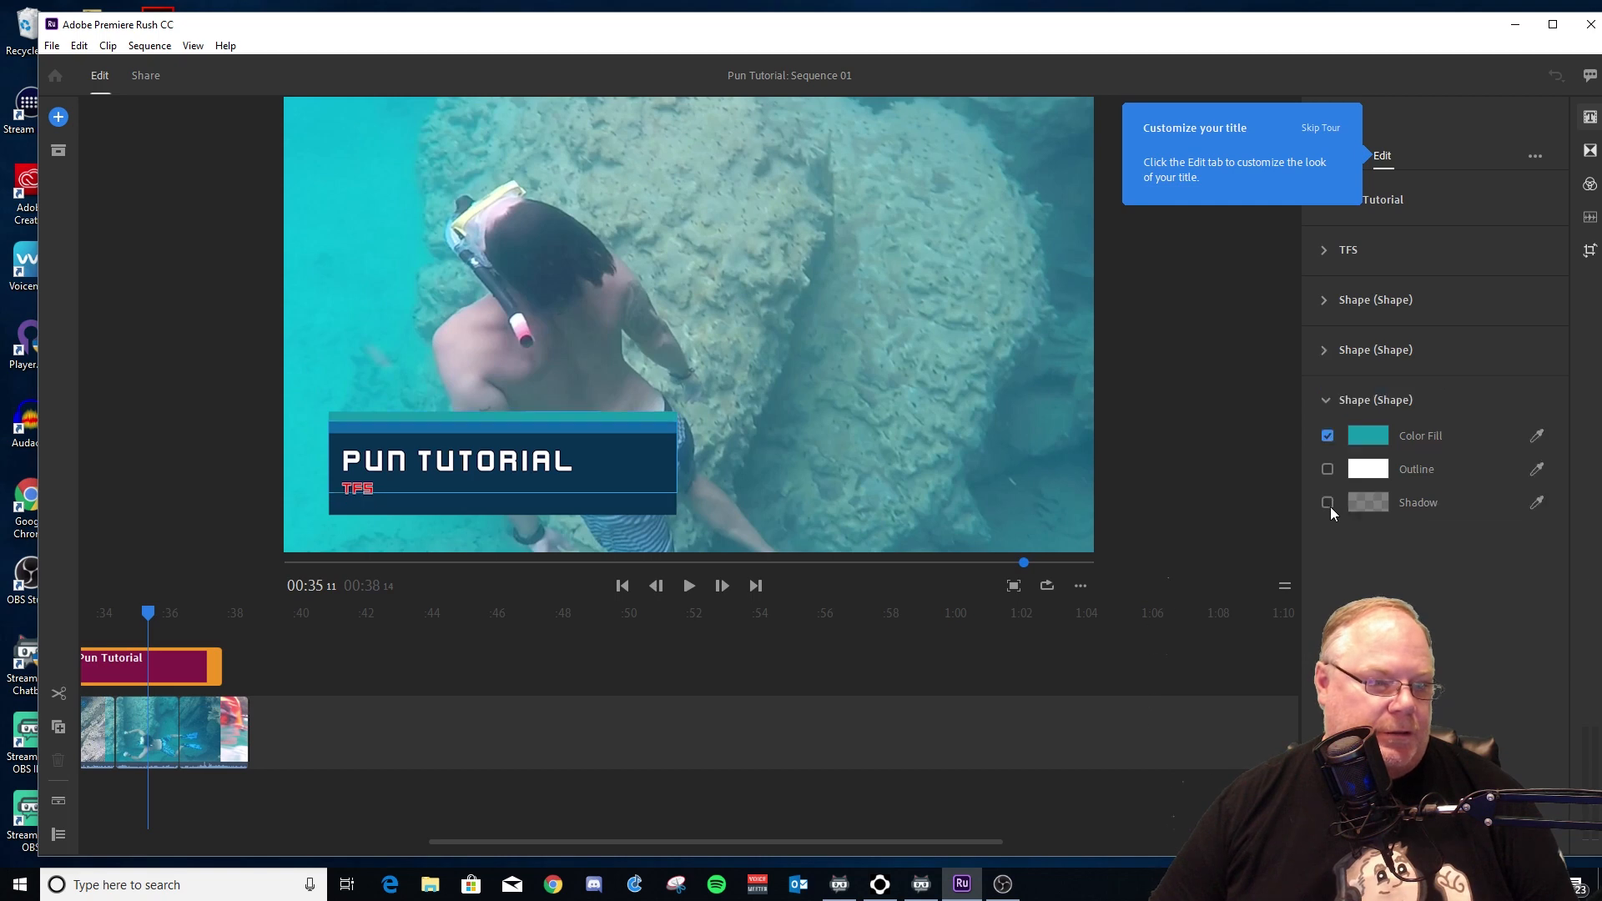
click(1327, 400)
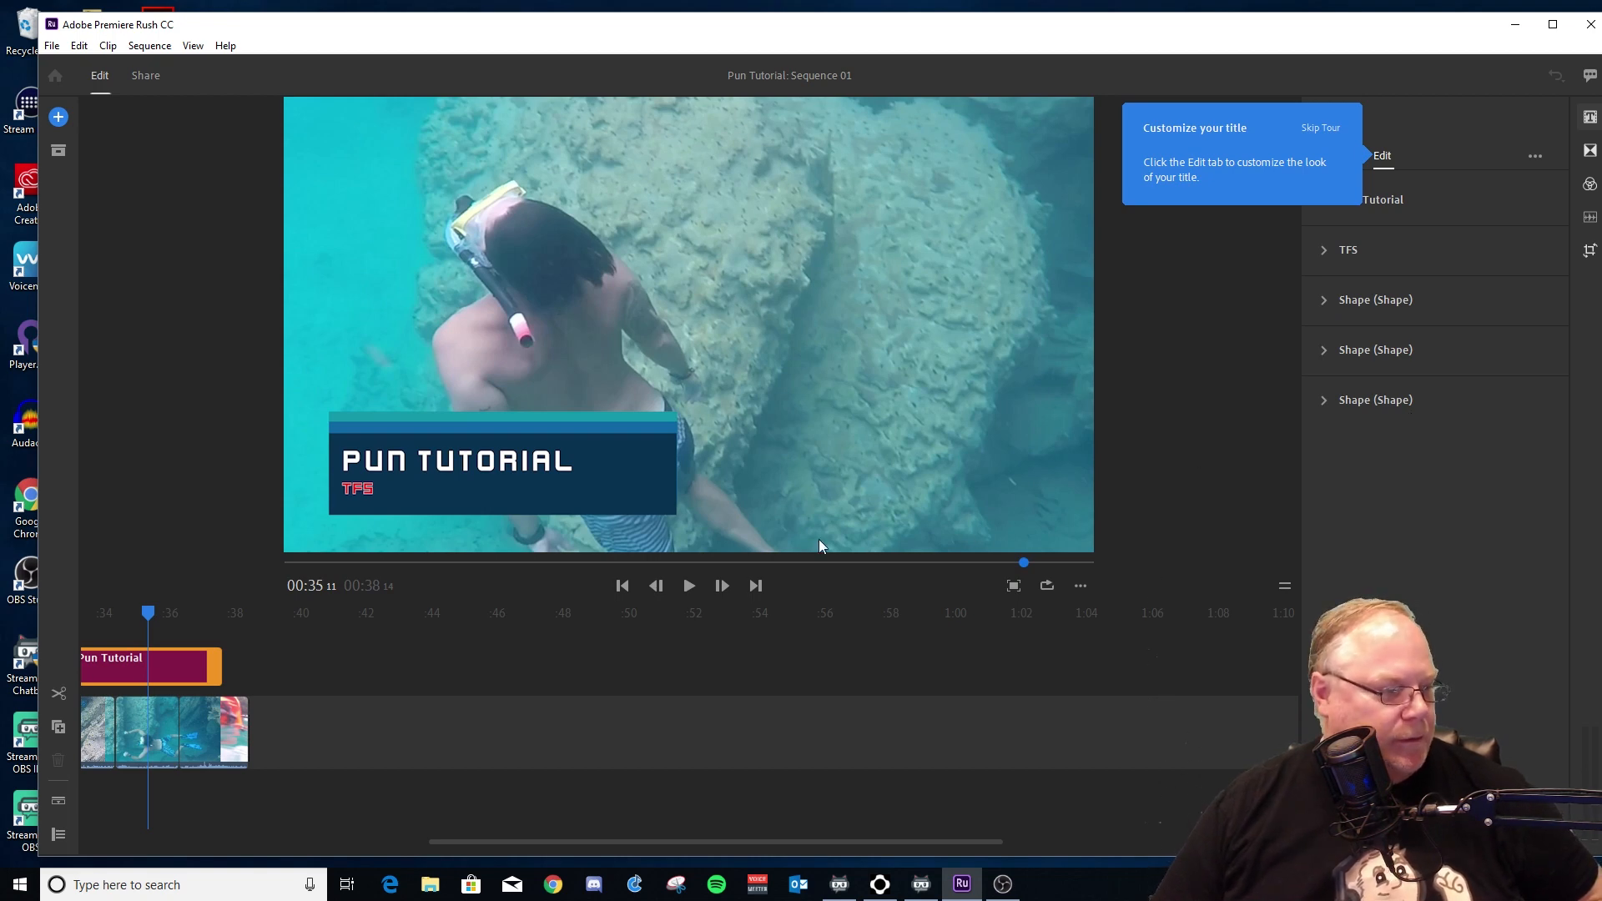
drag(644, 841, 399, 843)
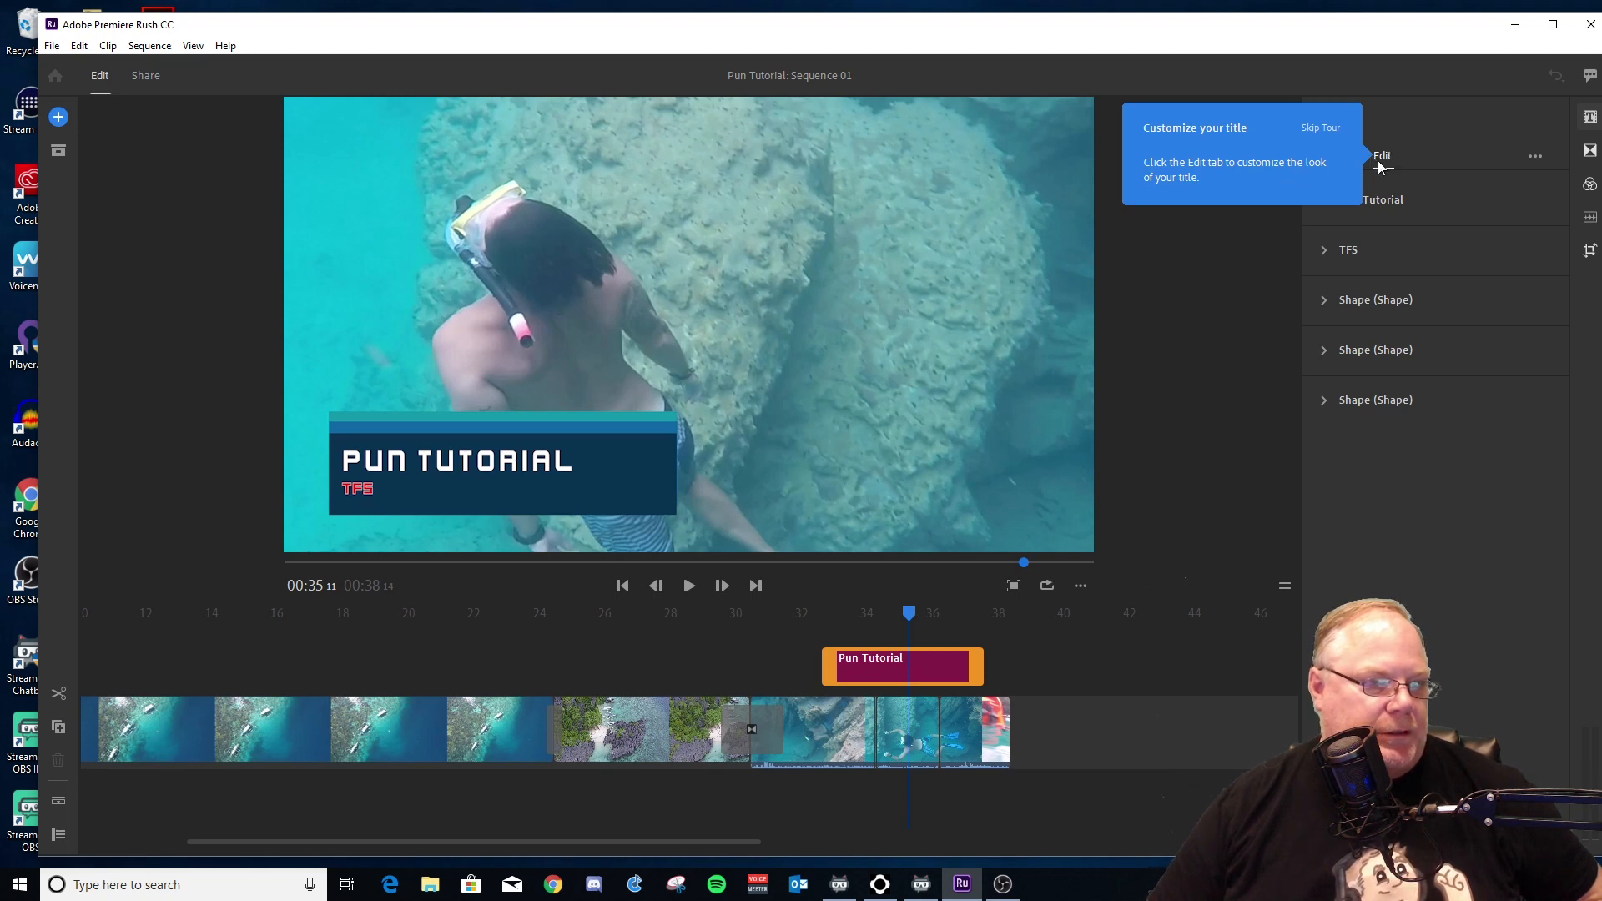
click(521, 458)
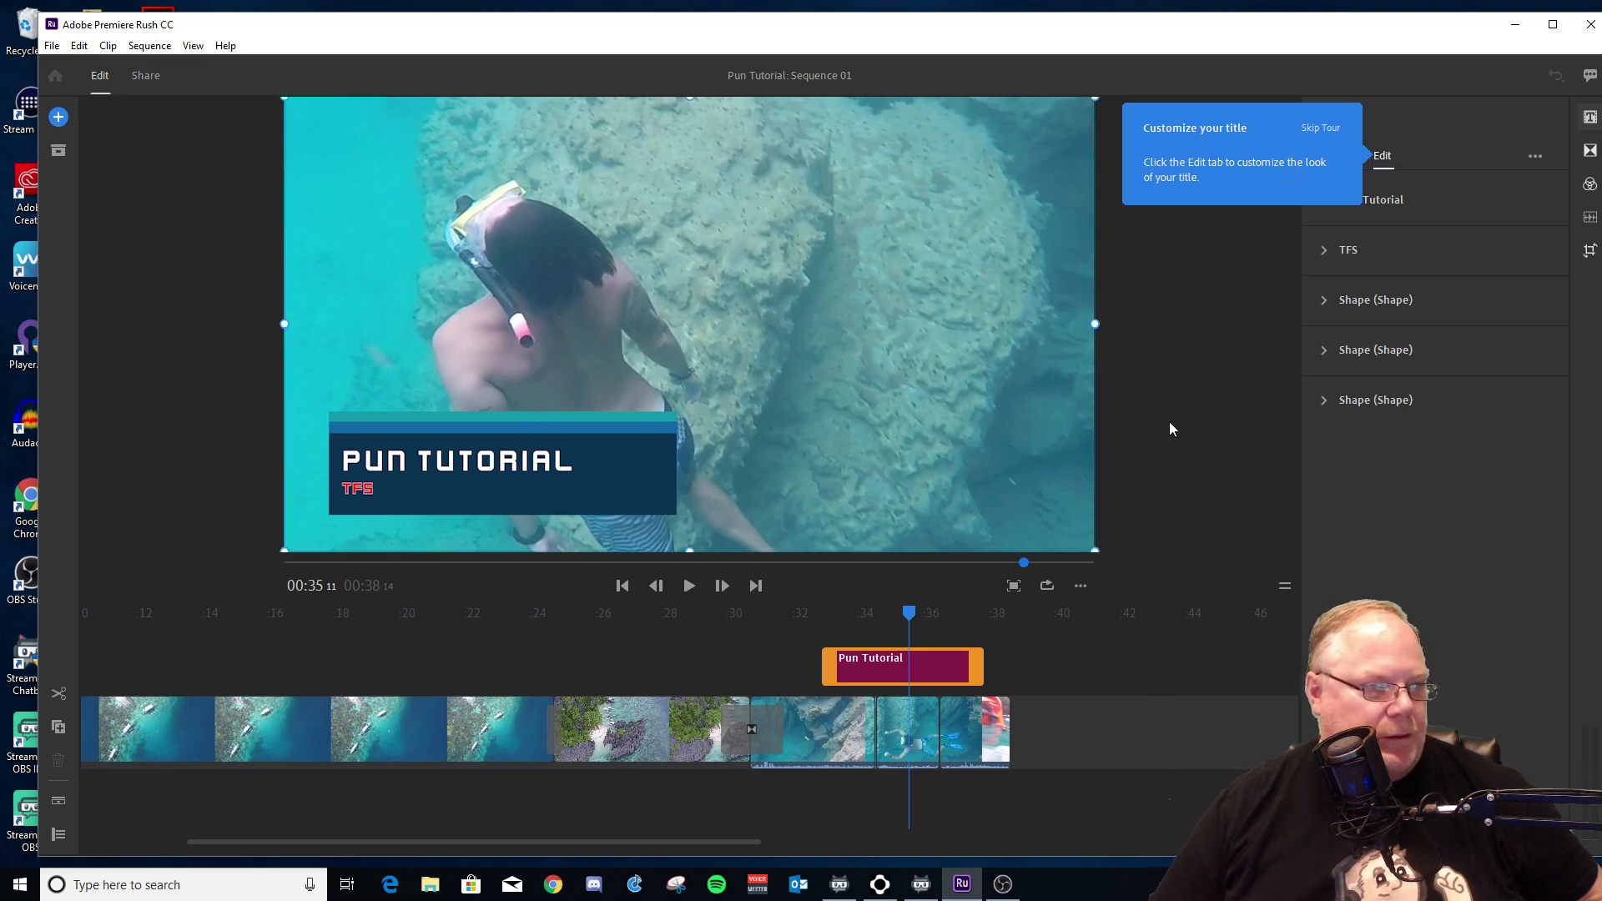
click(1389, 206)
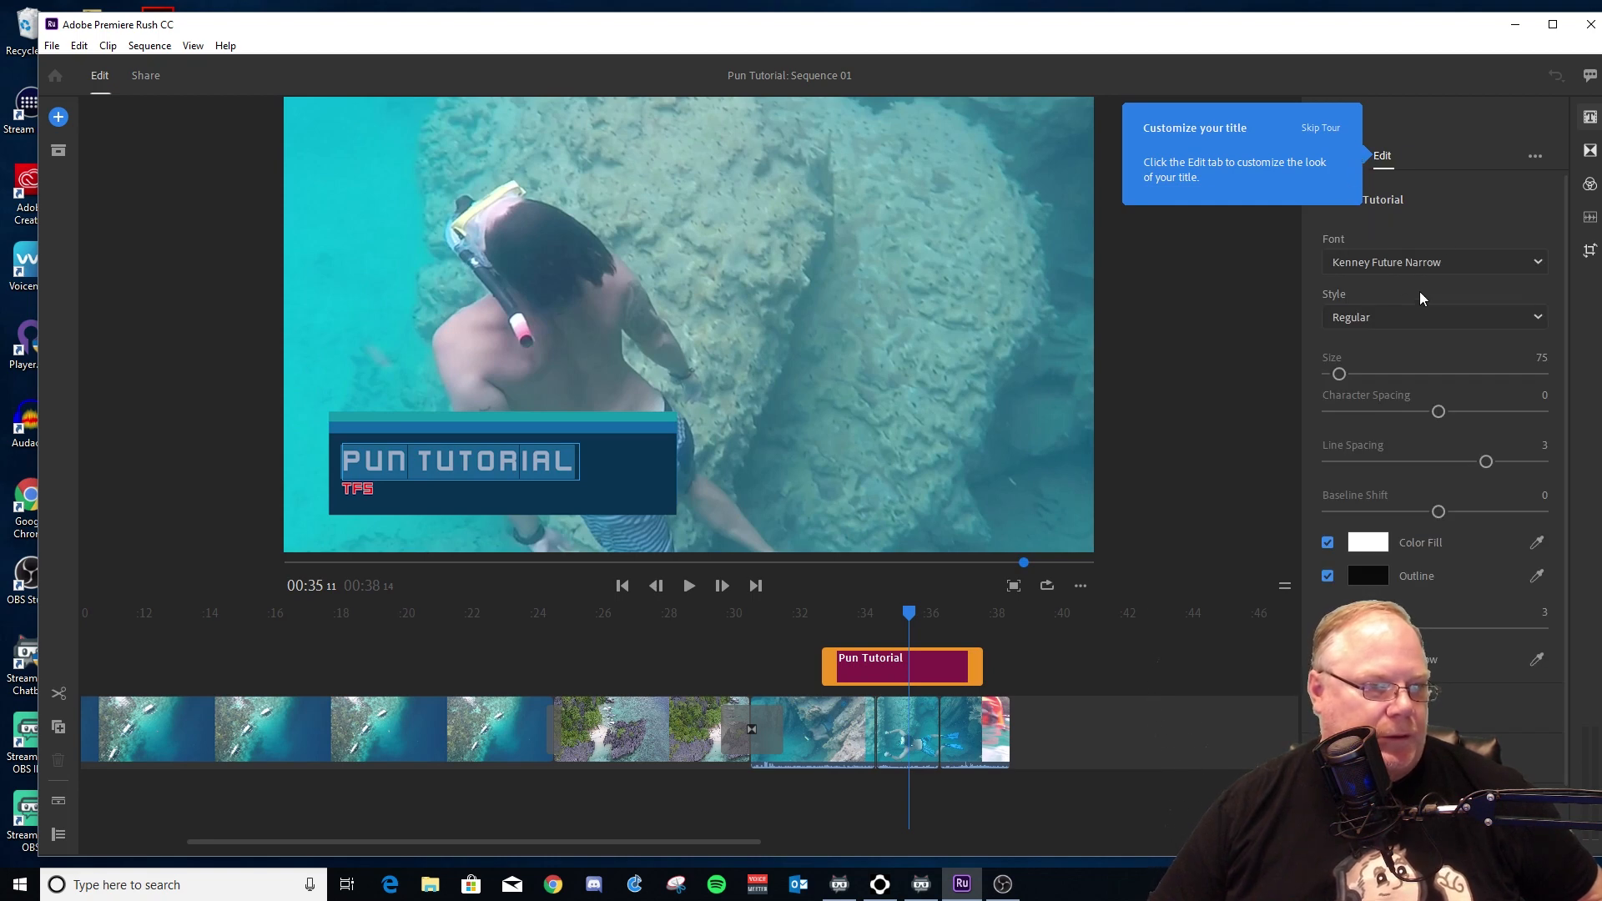
scroll(1433, 578, down, 1)
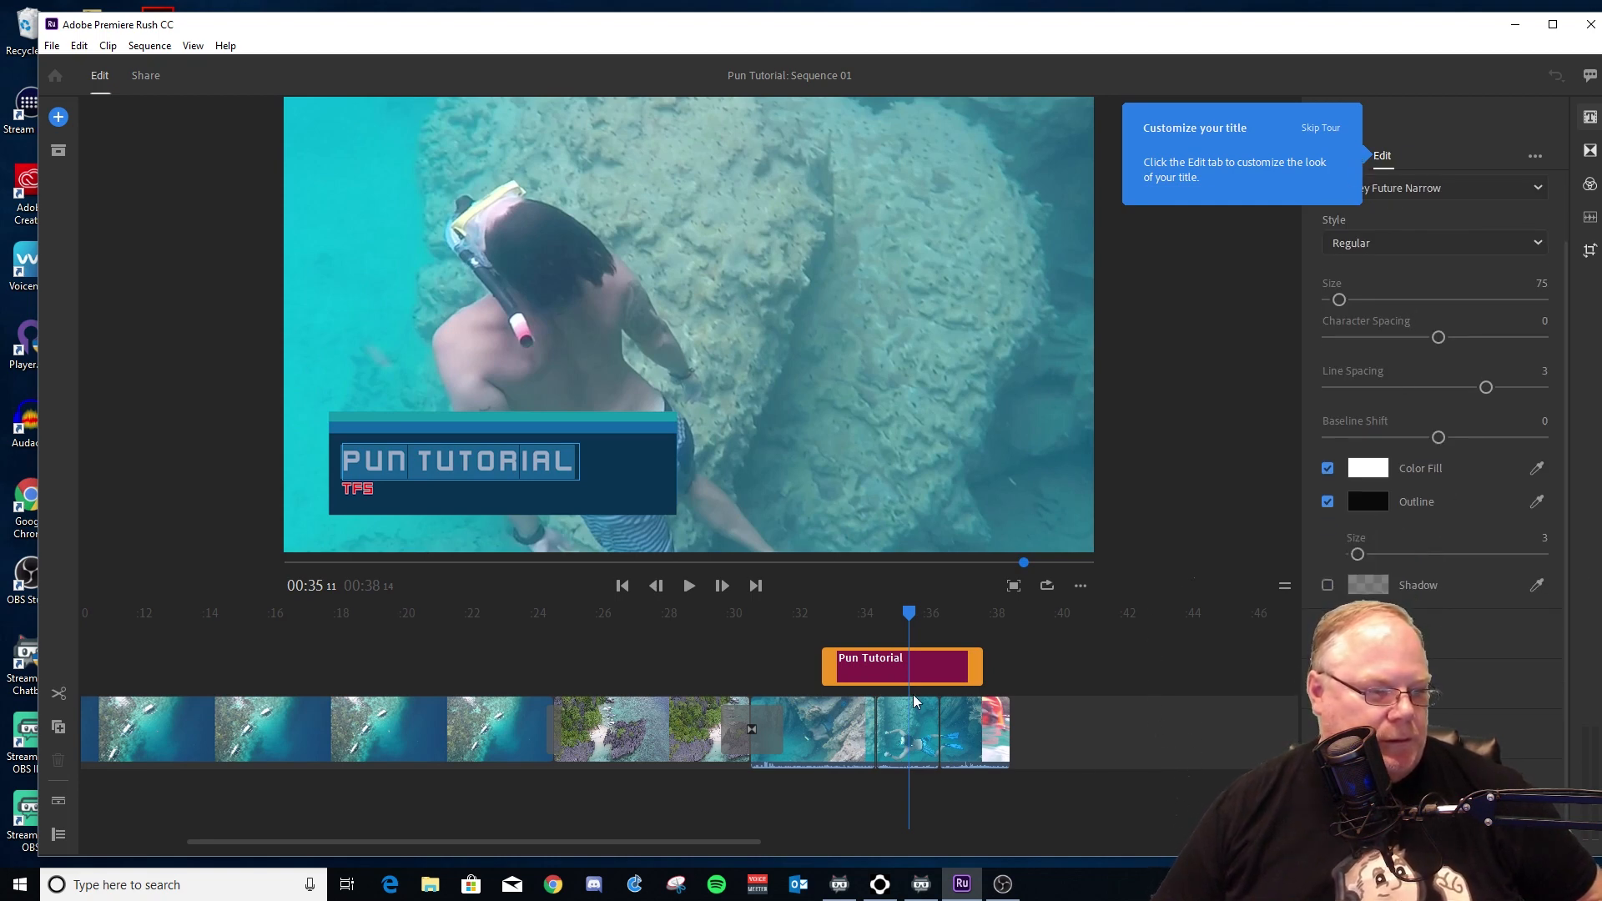
click(689, 586)
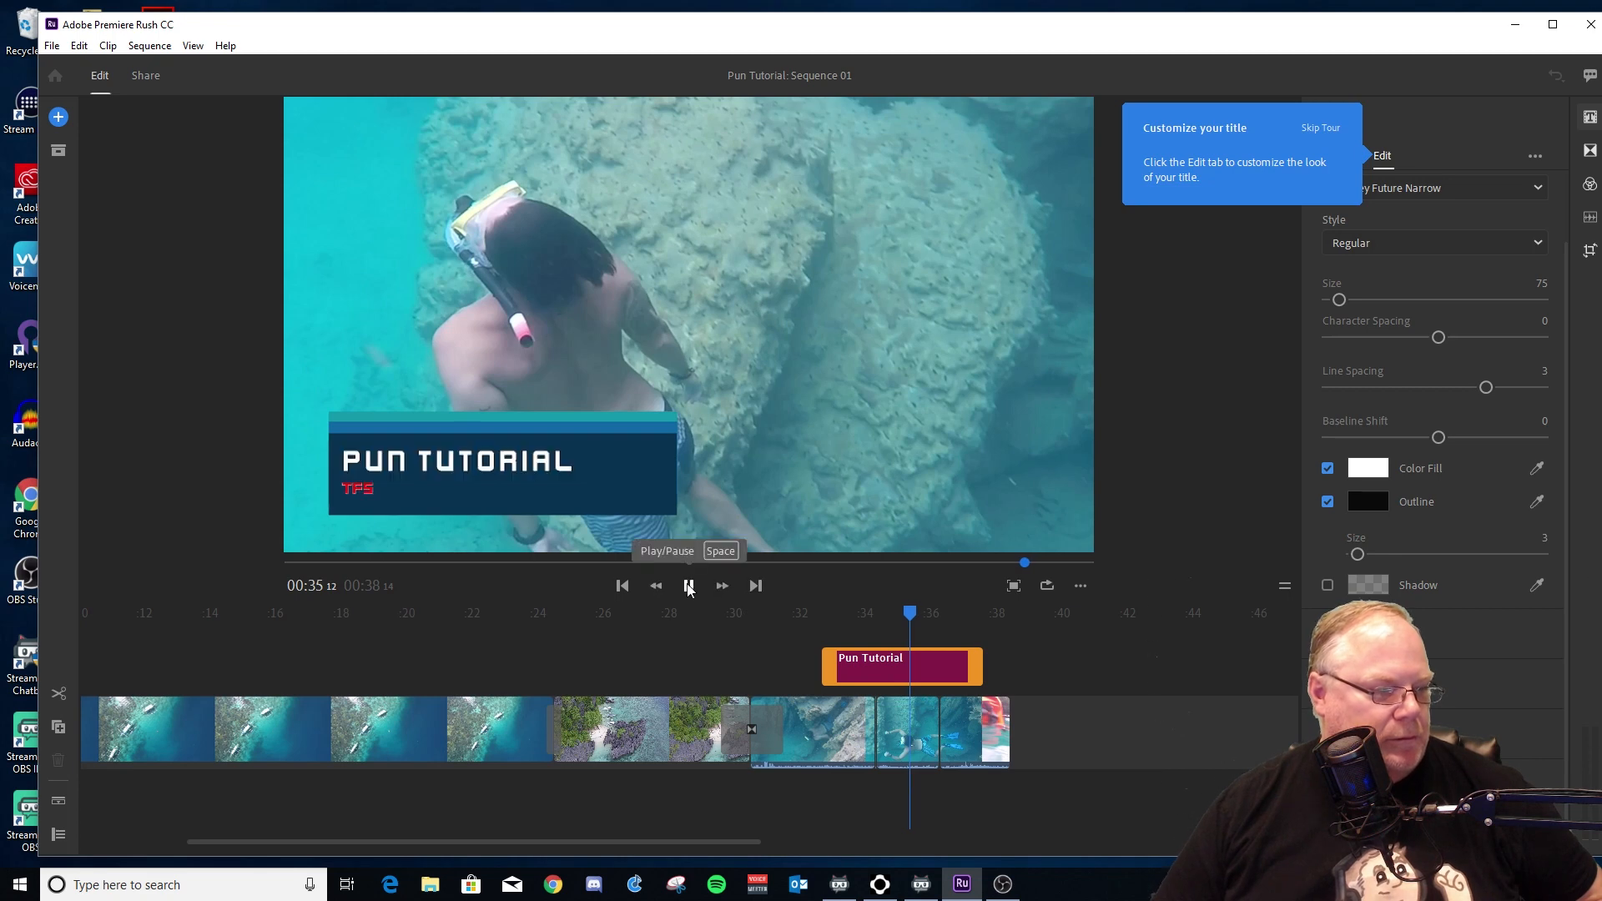
click(688, 586)
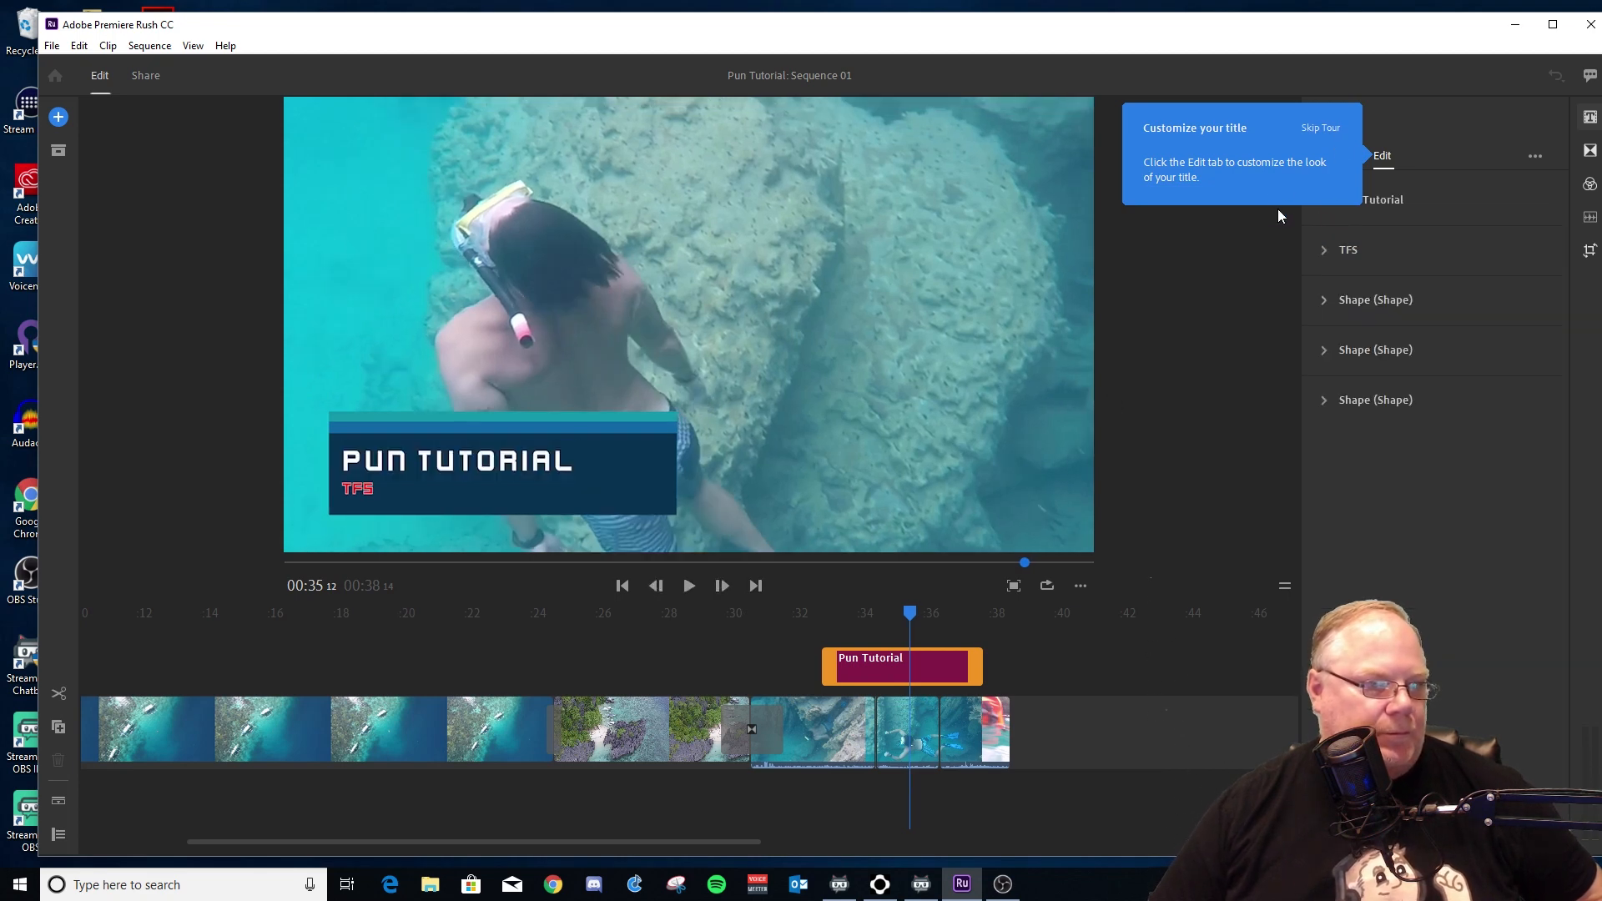
click(1533, 158)
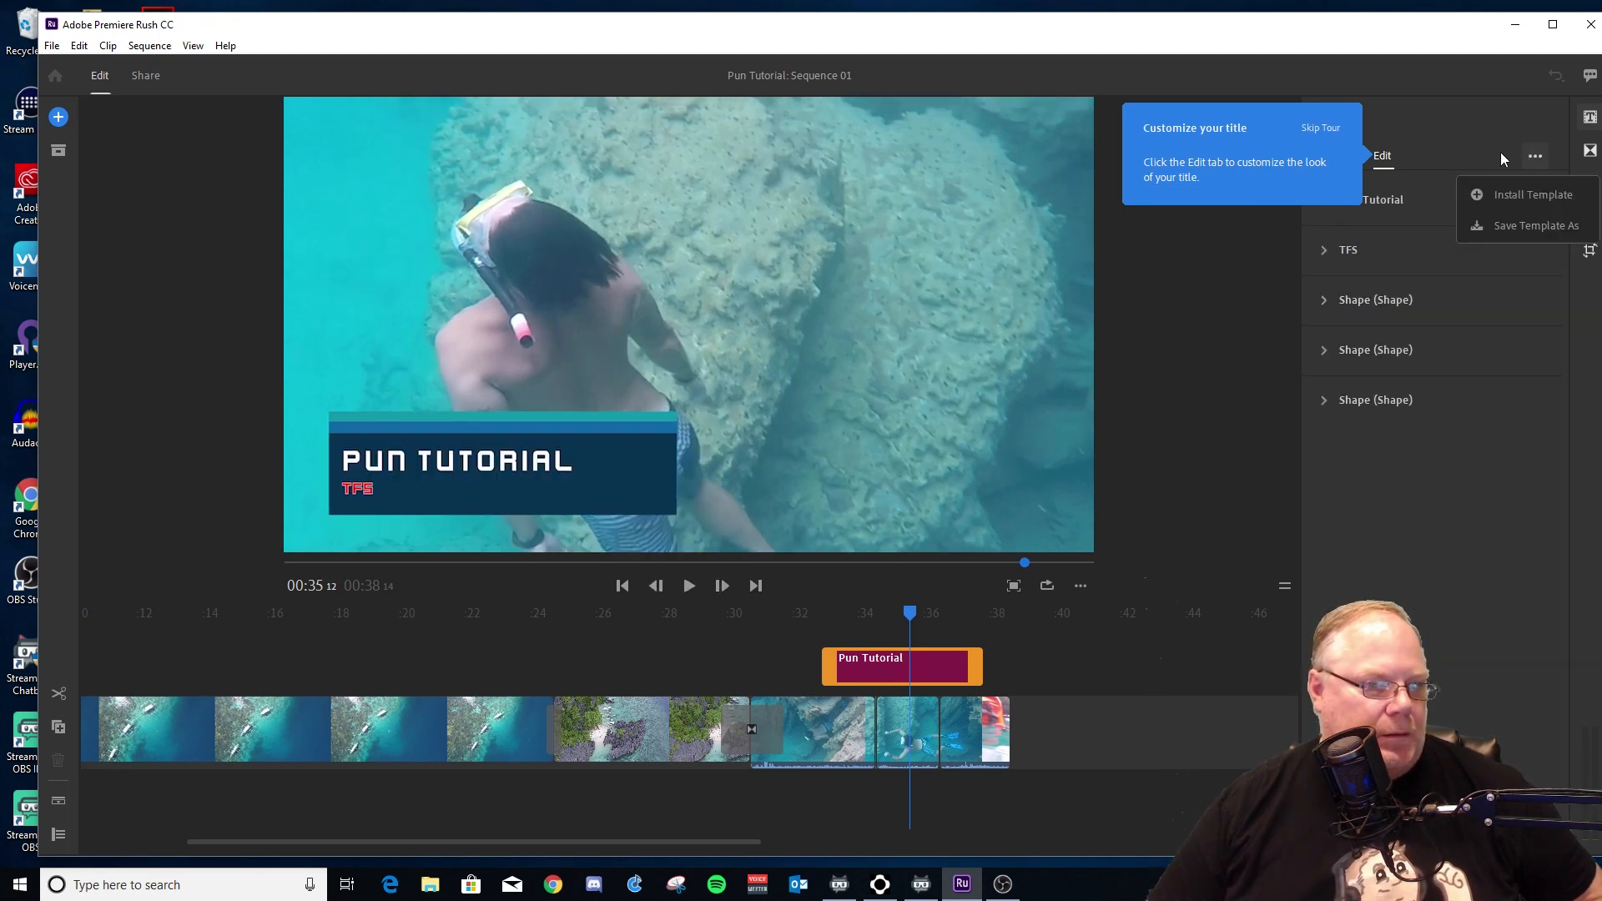
click(1500, 153)
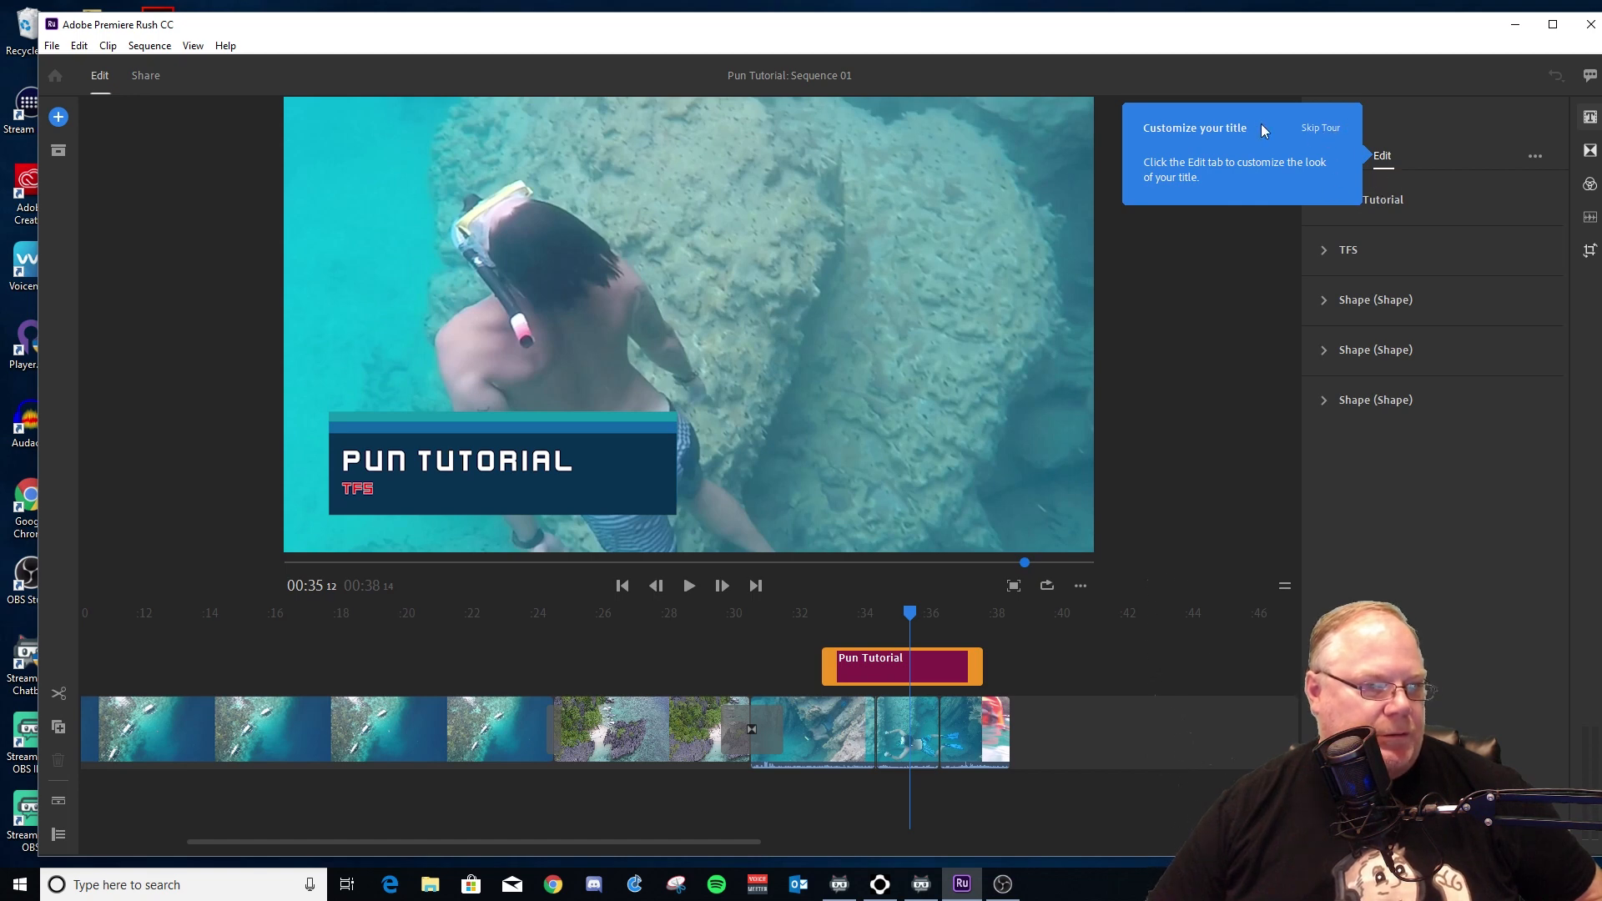
click(1388, 203)
click(1385, 207)
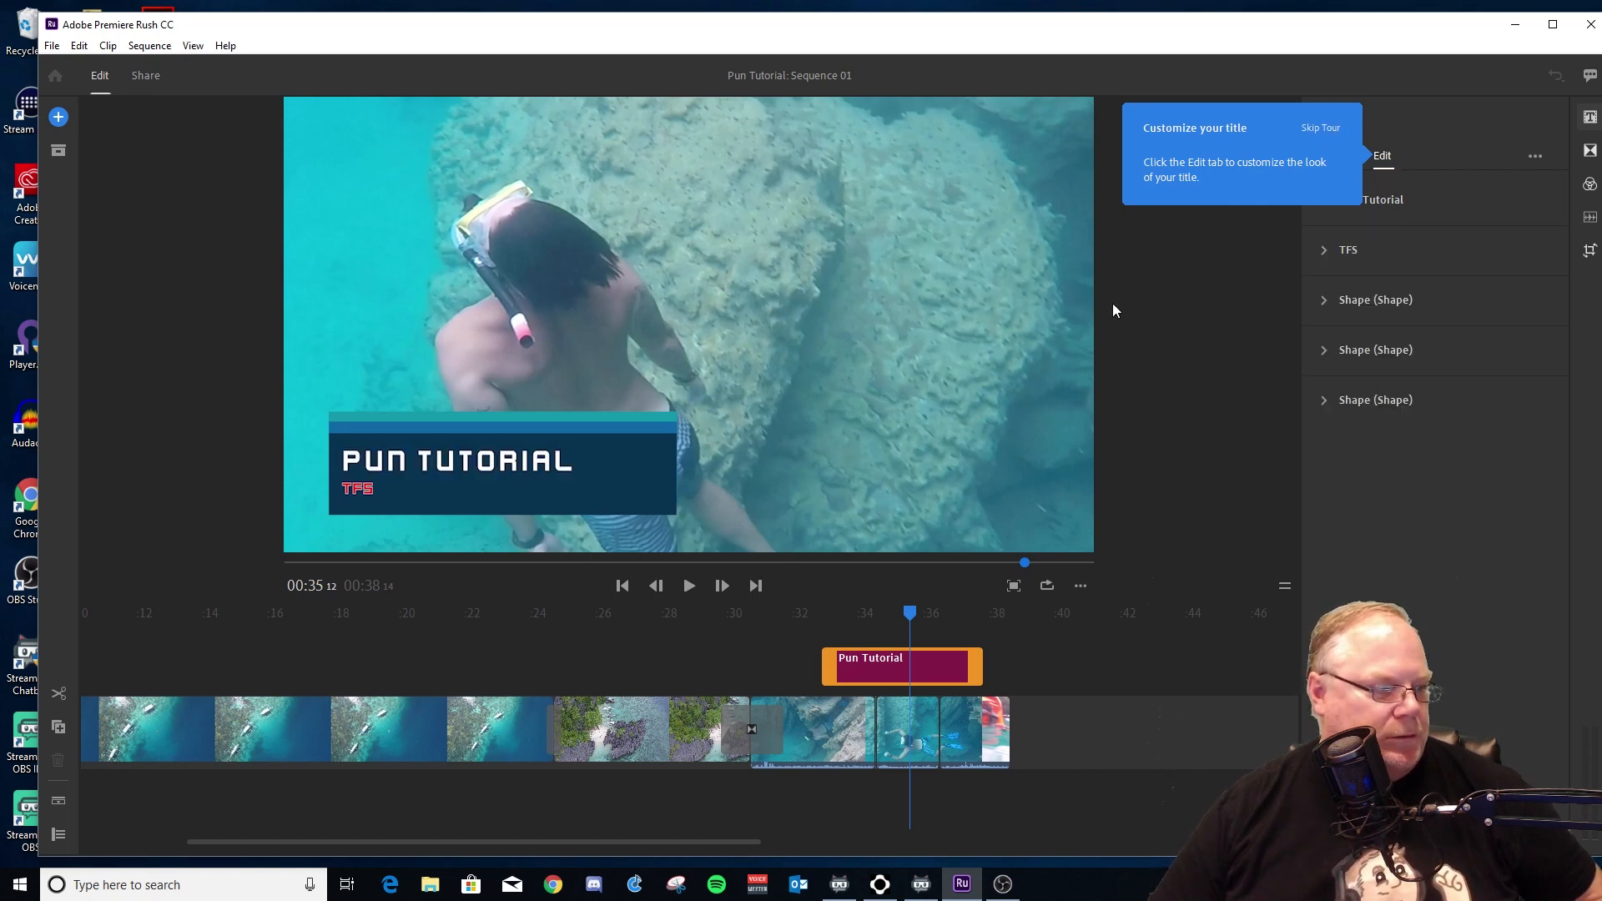
- Skip the guided tour and end the tutorial
click(981, 445)
click(1337, 132)
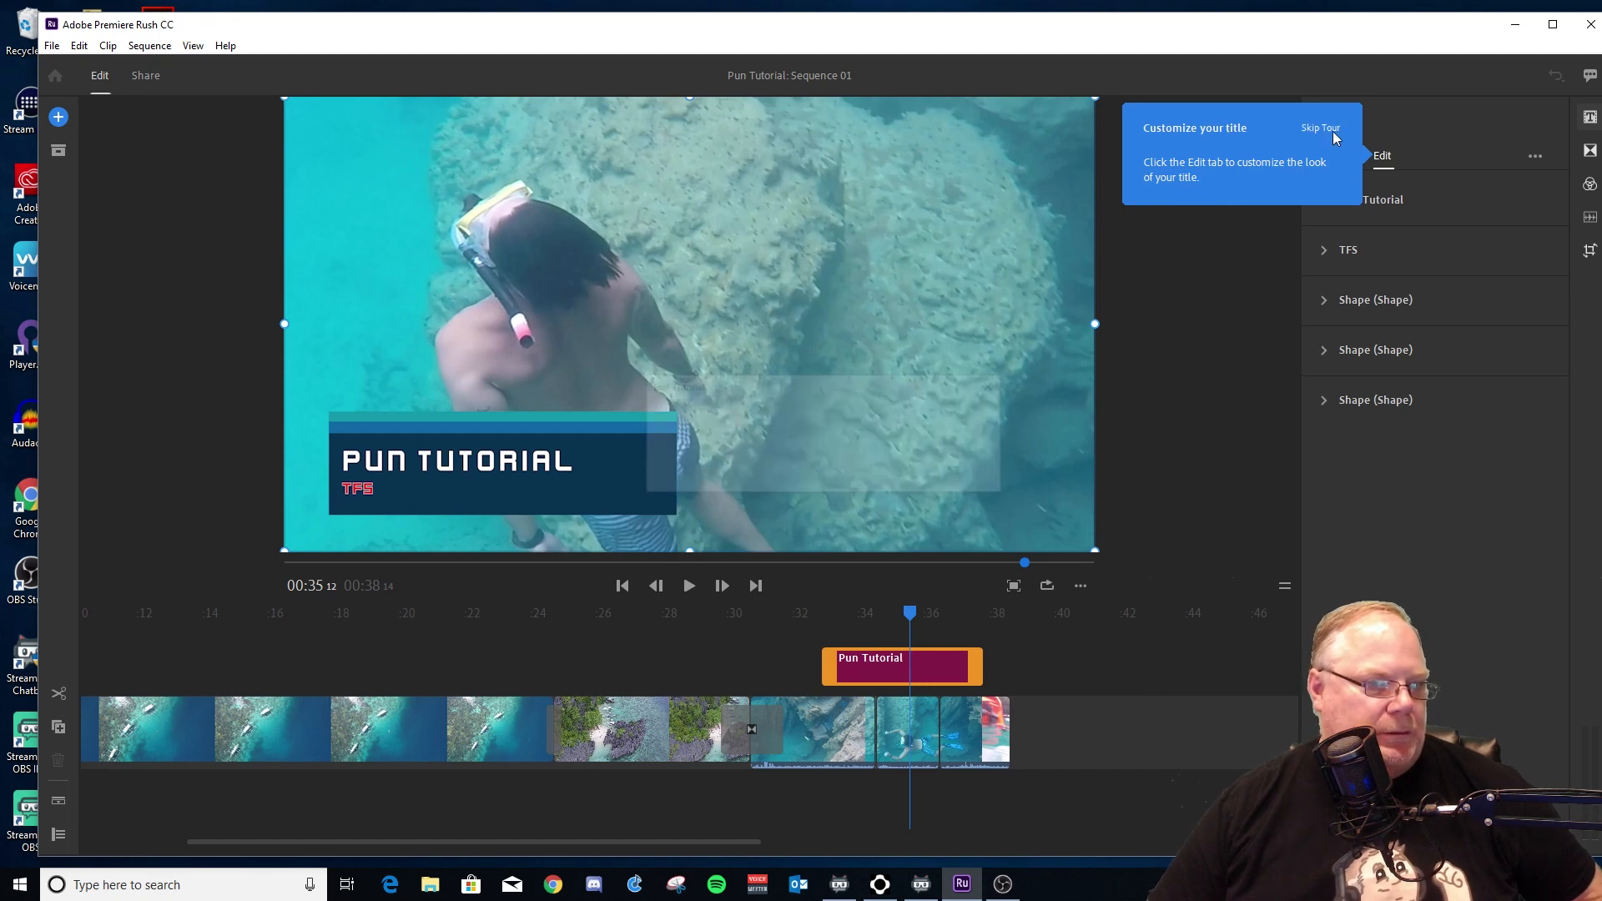
click(865, 472)
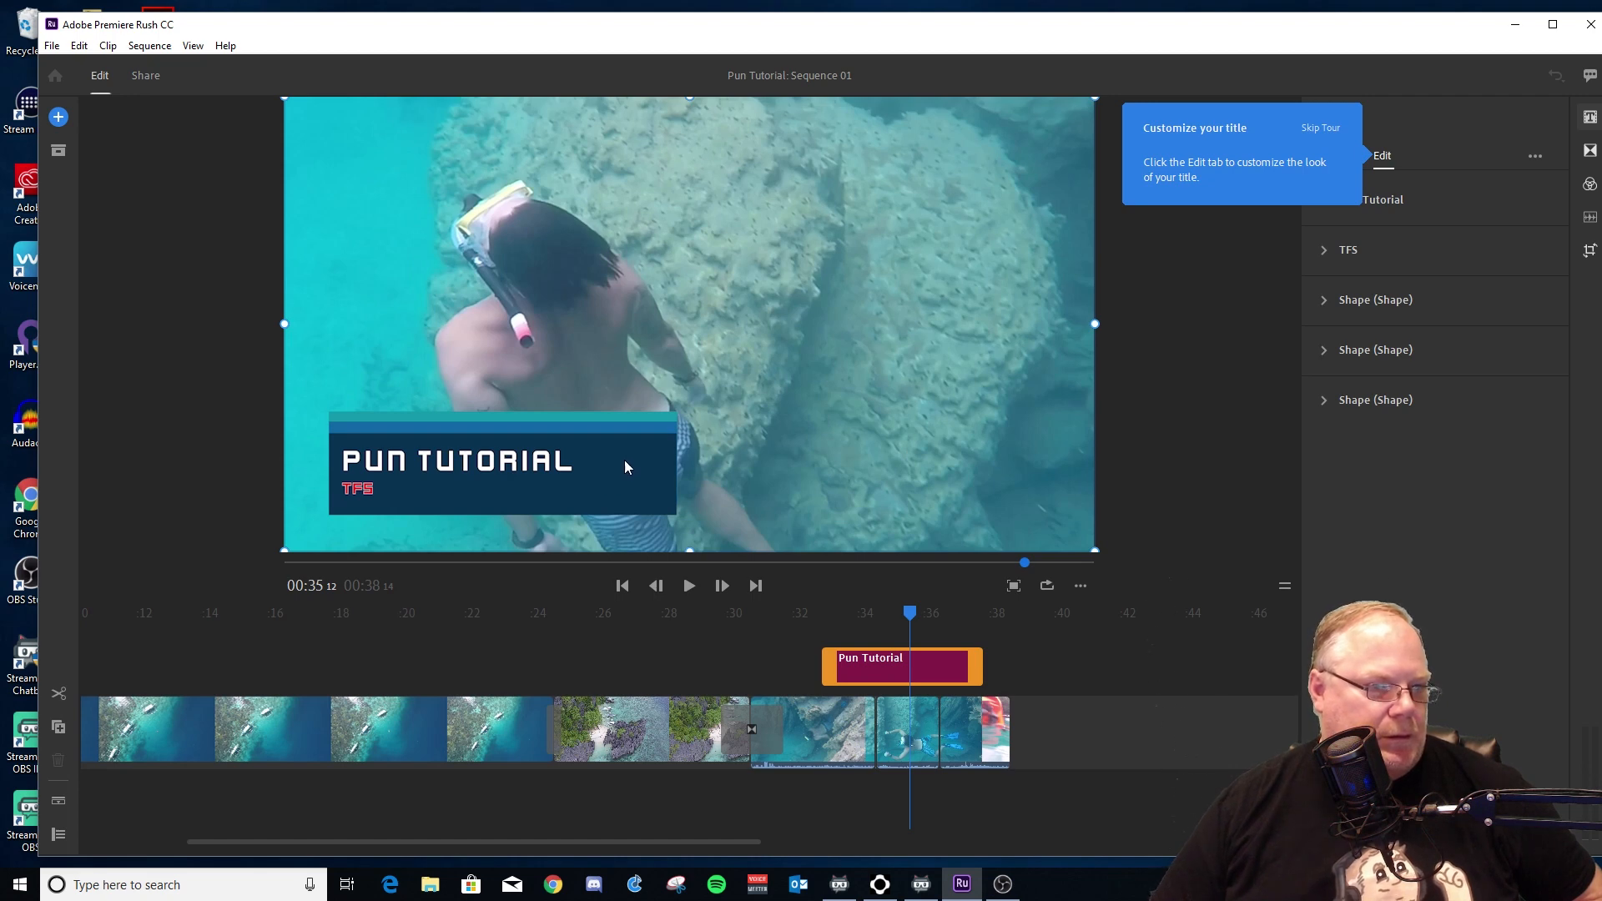
click(1536, 157)
click(1537, 155)
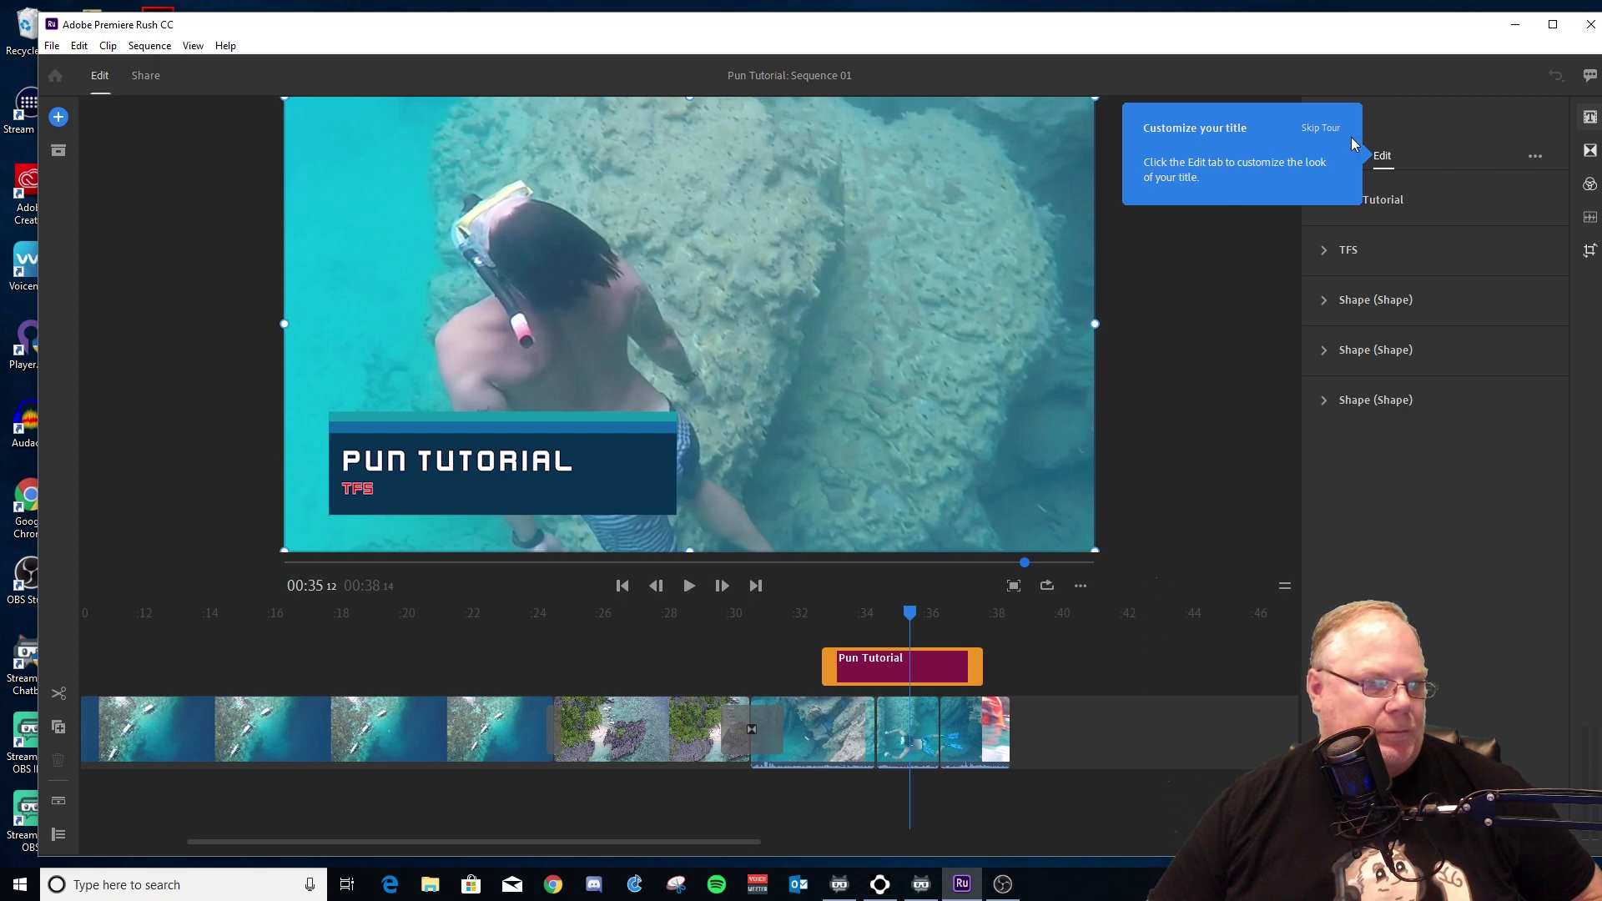
click(782, 379)
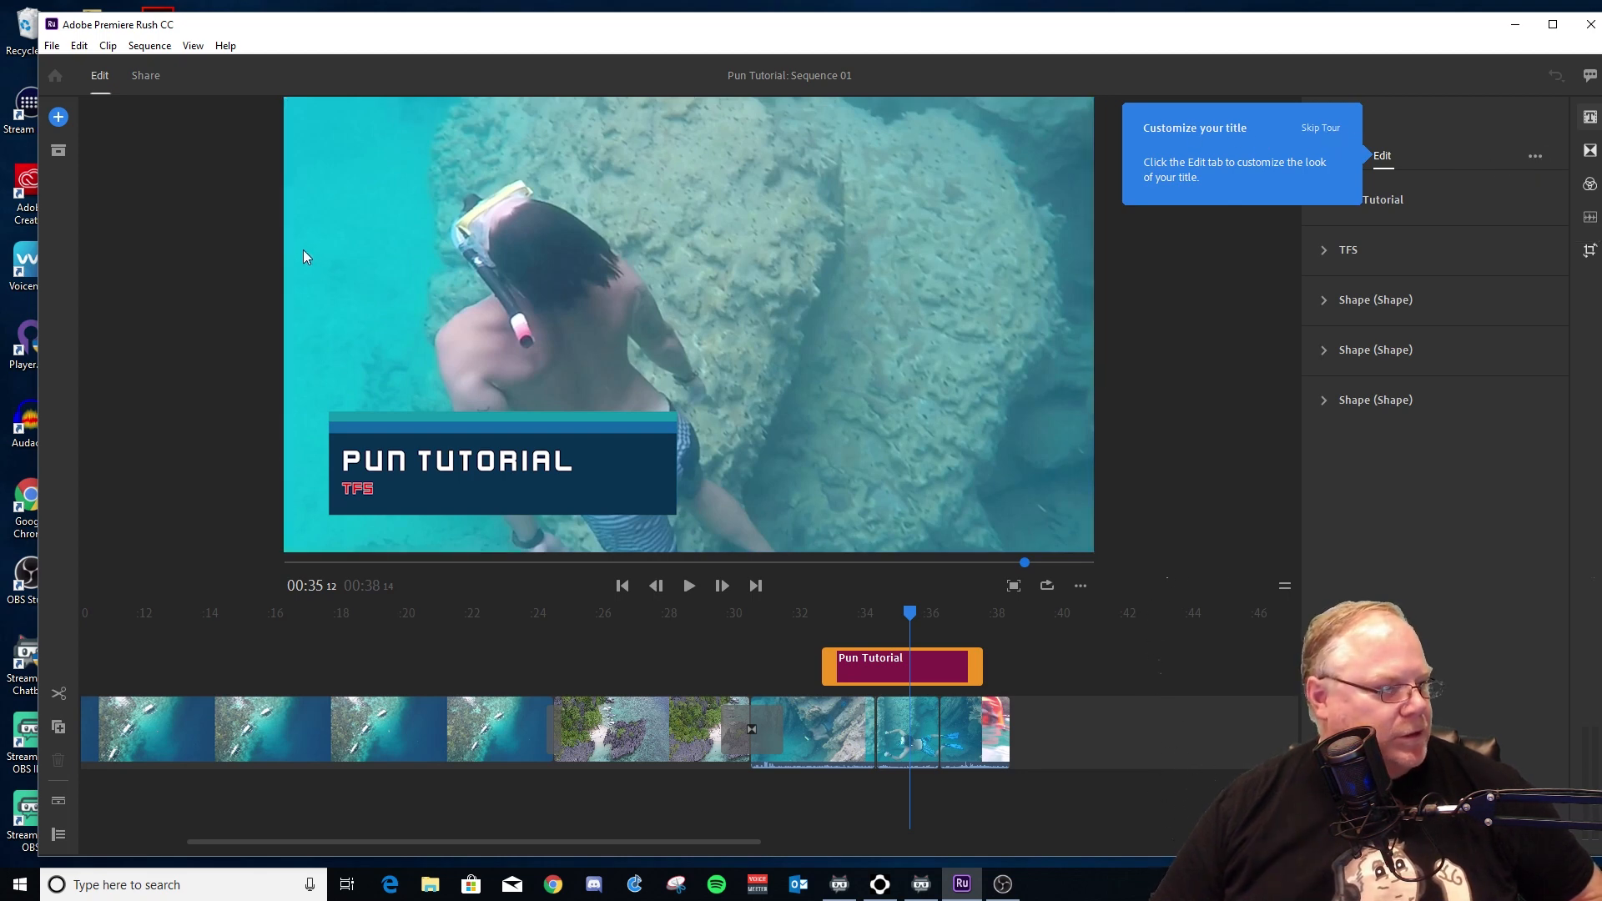
click(1321, 128)
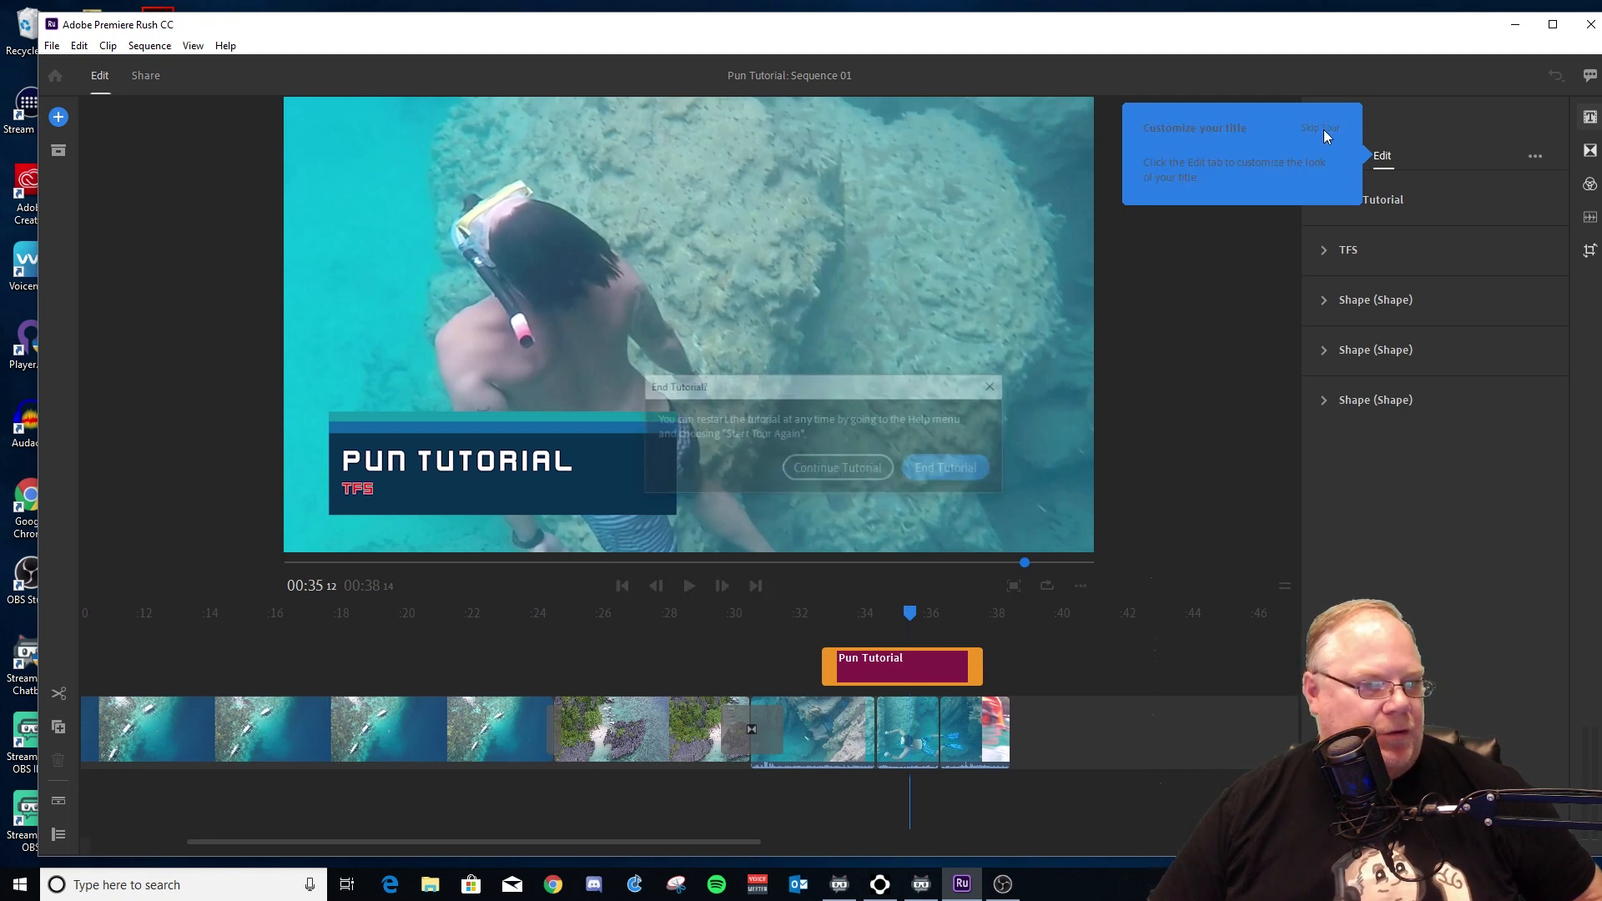
click(964, 472)
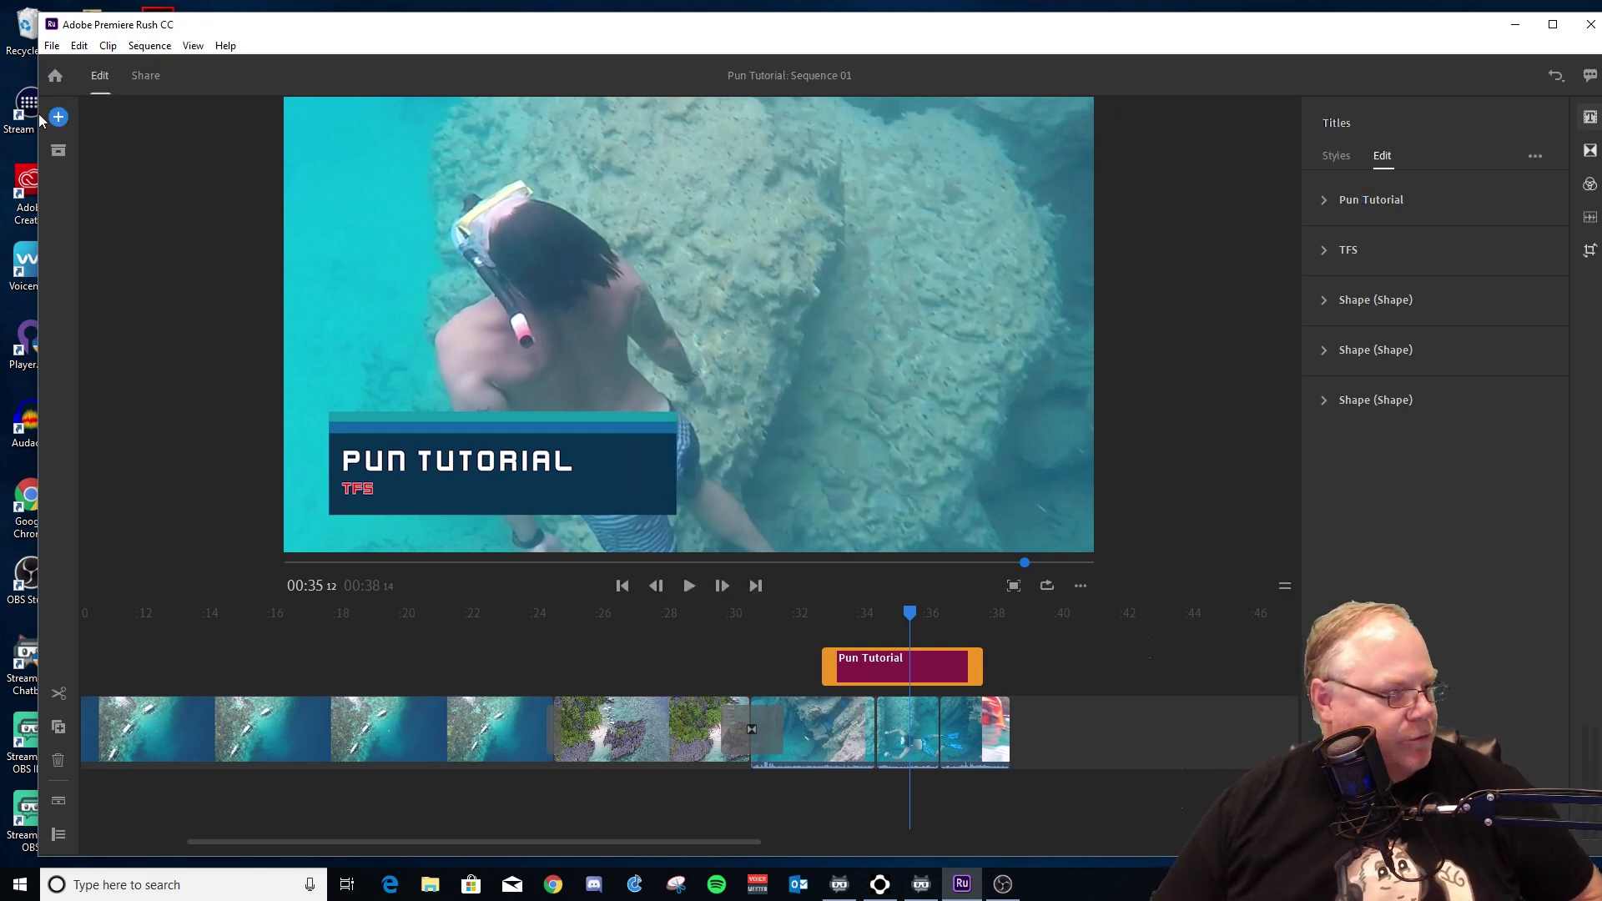
- Look through the project assets and preview the timeline with its audio tracks expanded, restoring the normal view
click(60, 157)
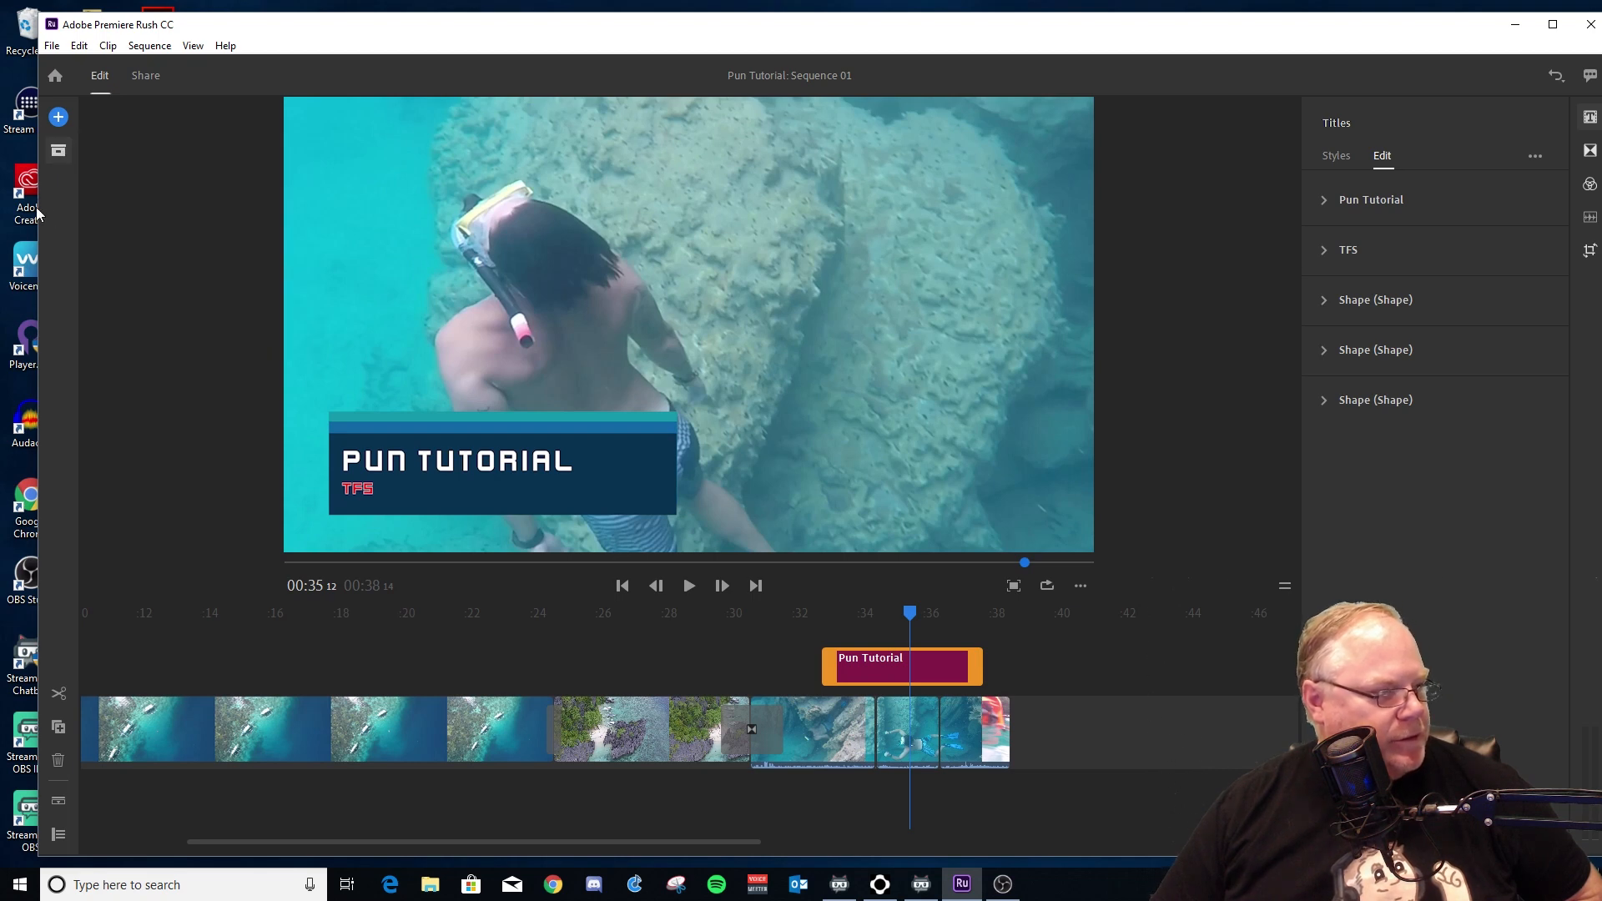
click(52, 154)
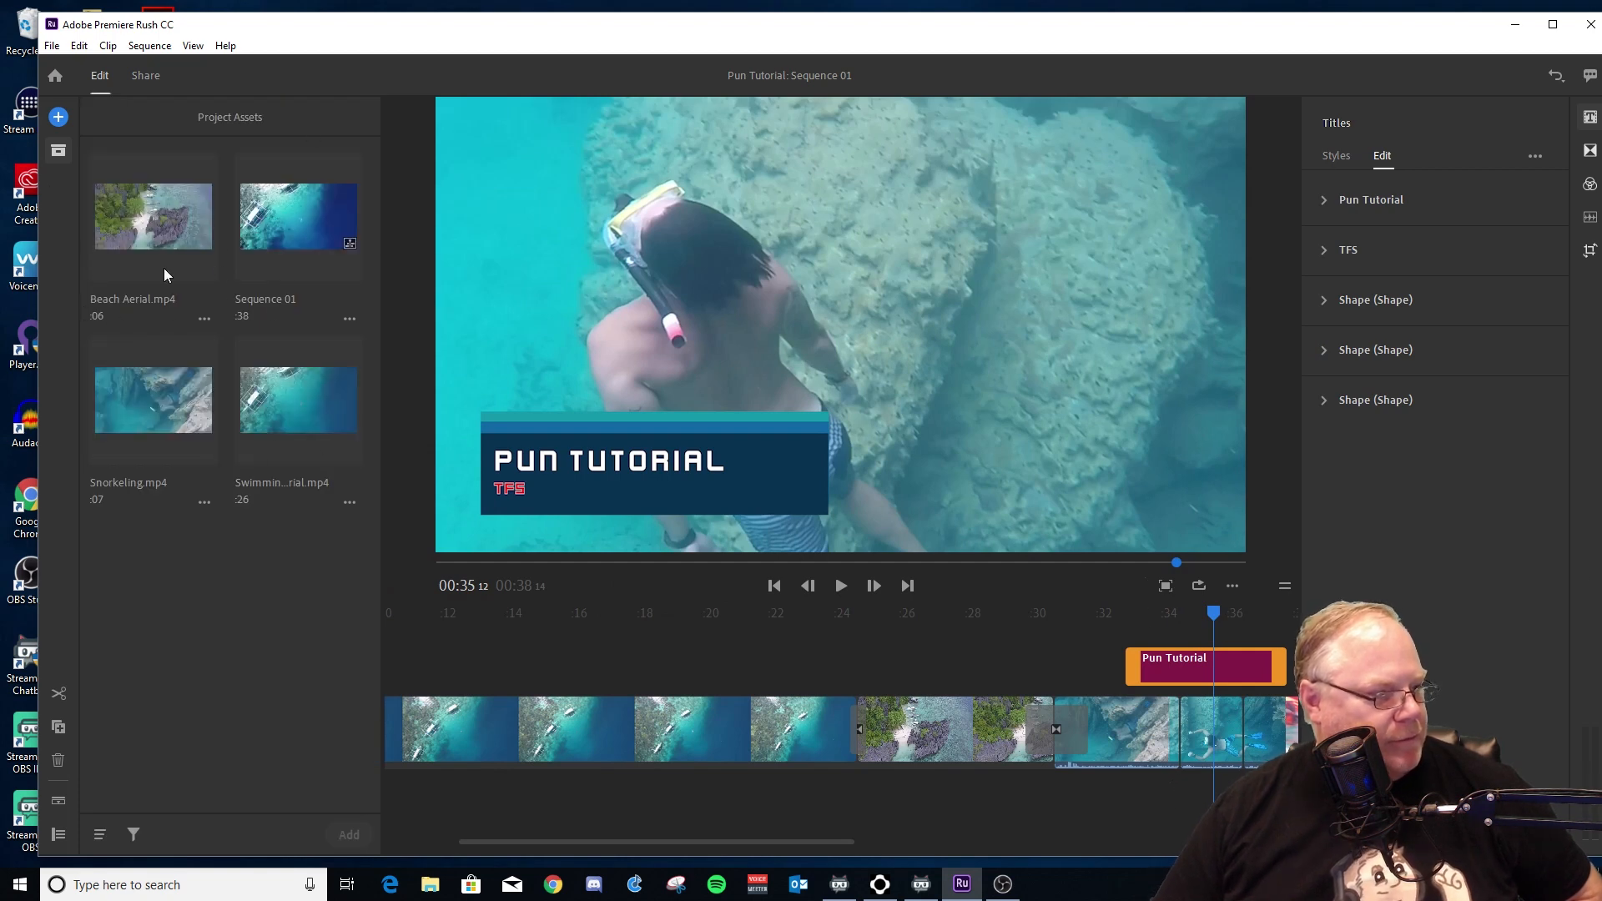
click(58, 151)
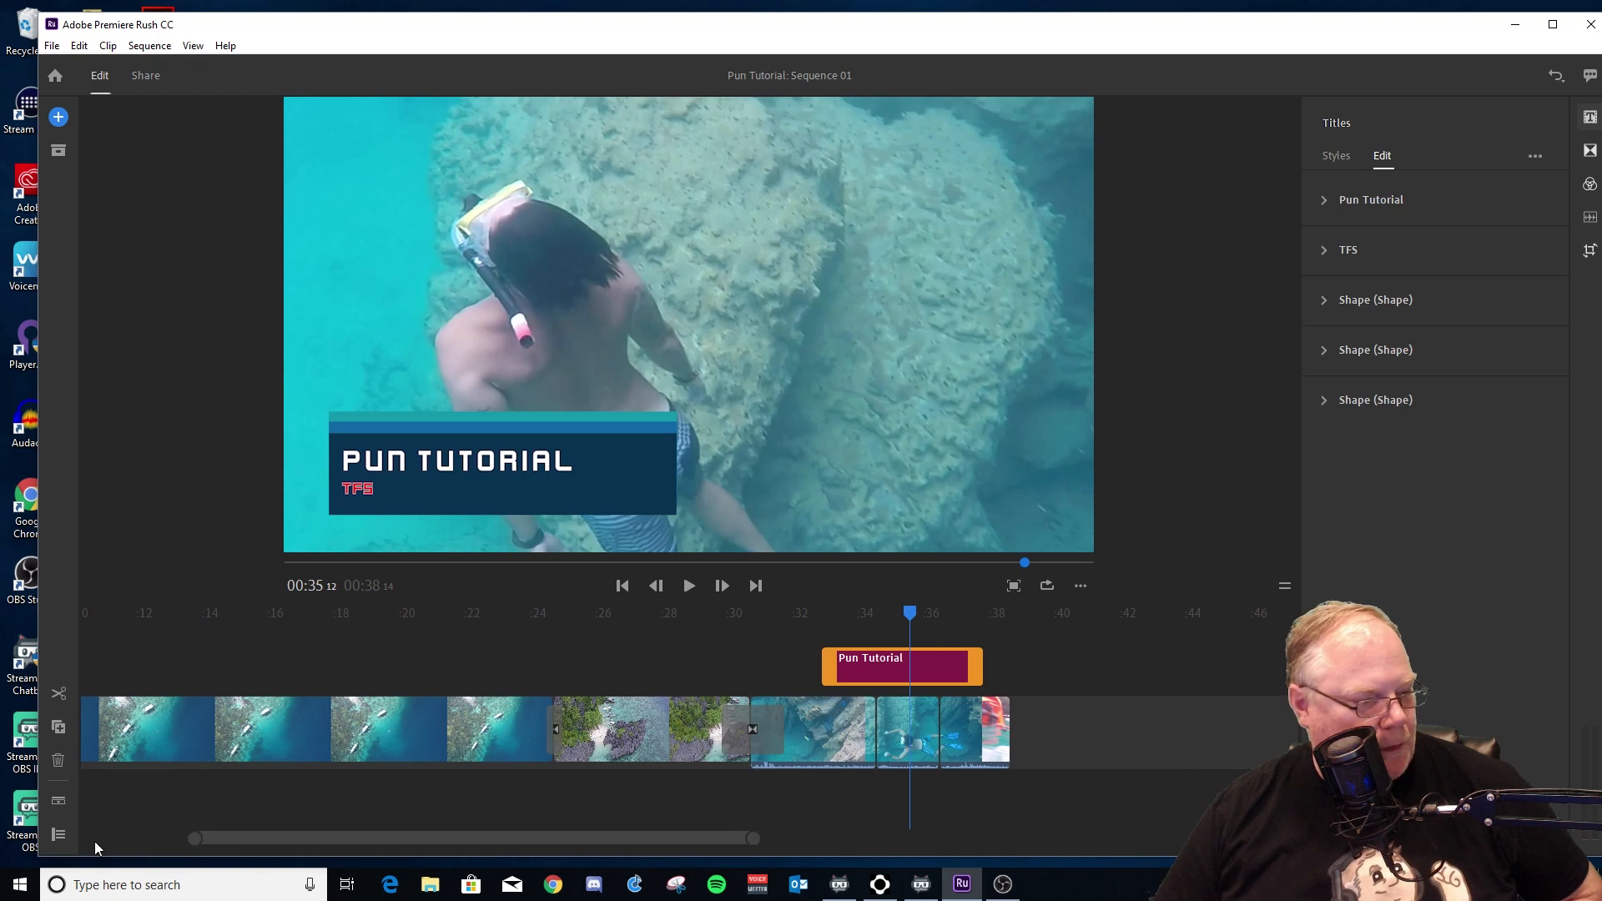
click(59, 815)
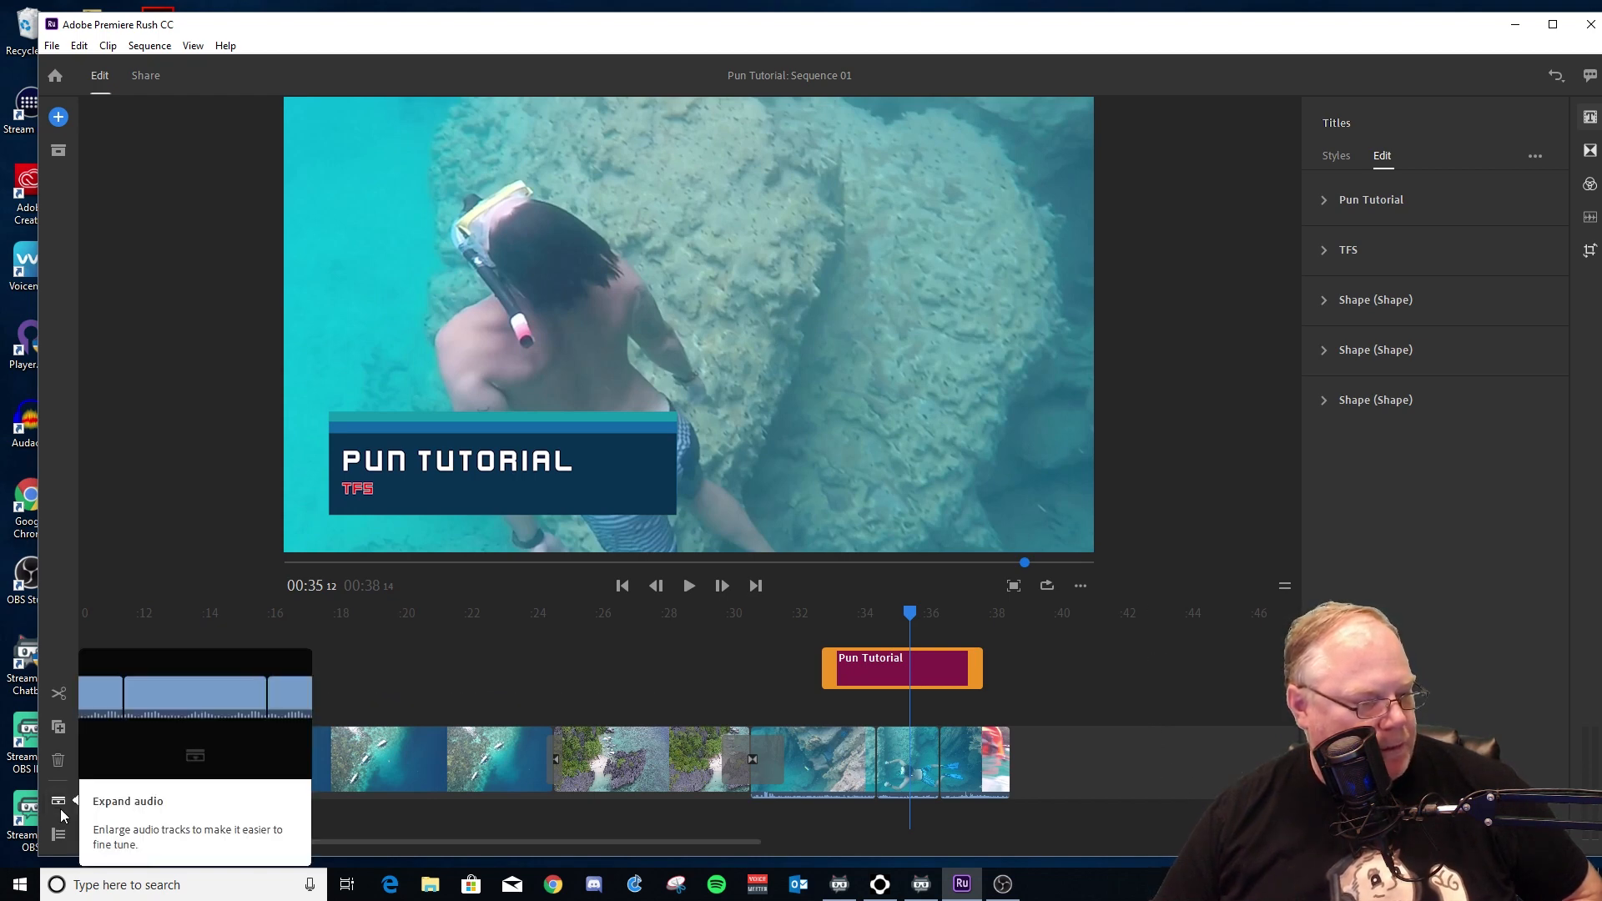
click(65, 799)
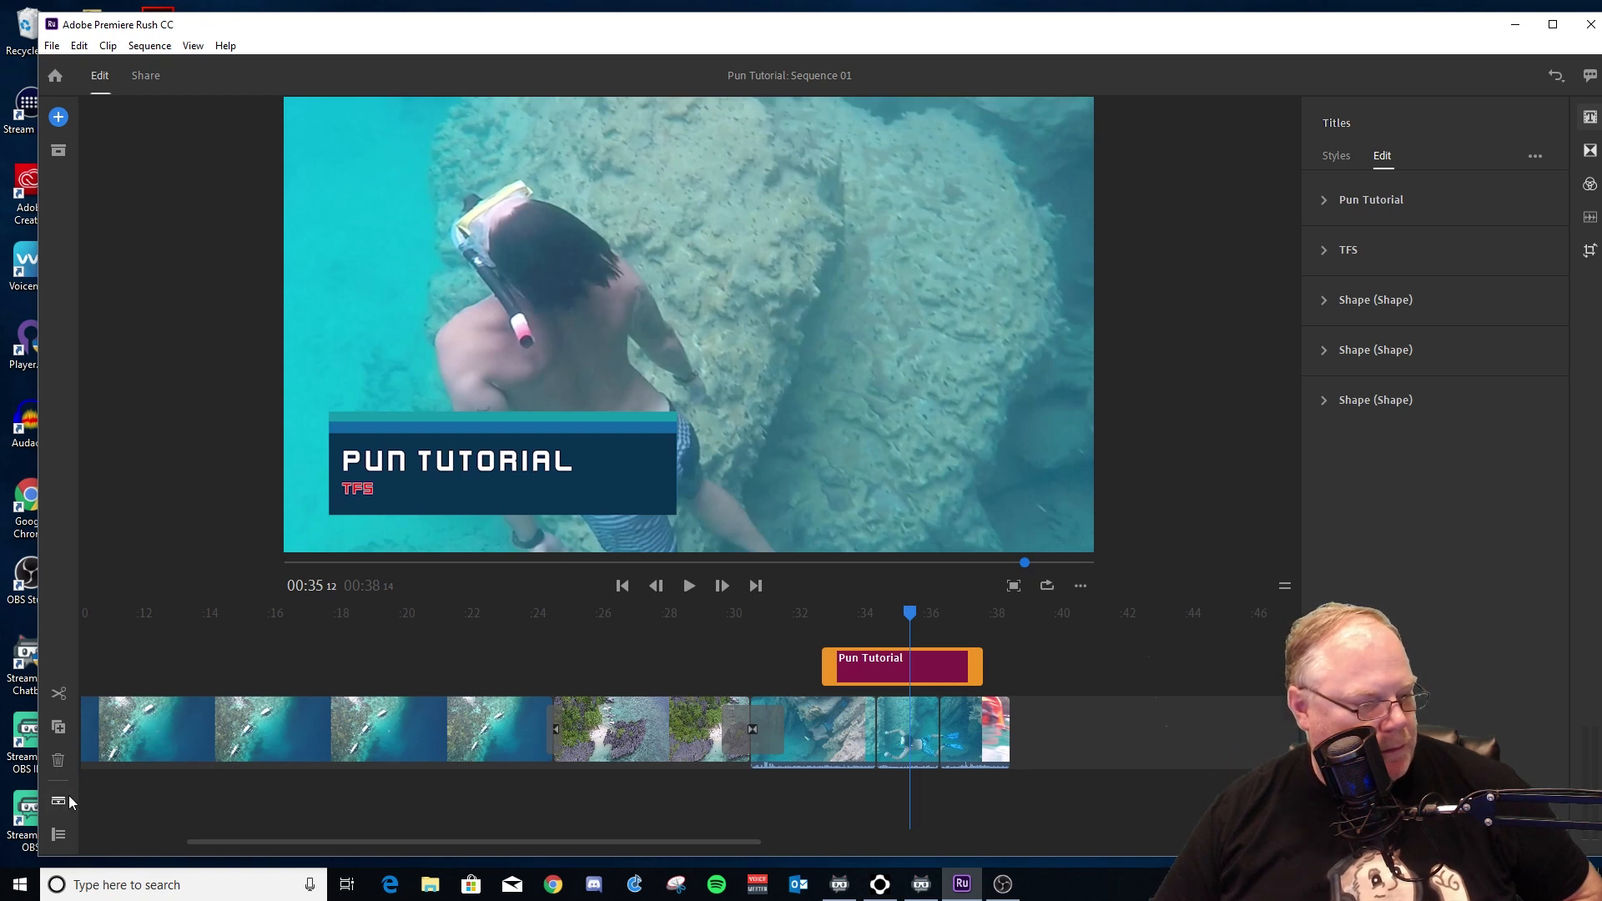
scroll(373, 786, down, 1)
scroll(387, 793, up, 1)
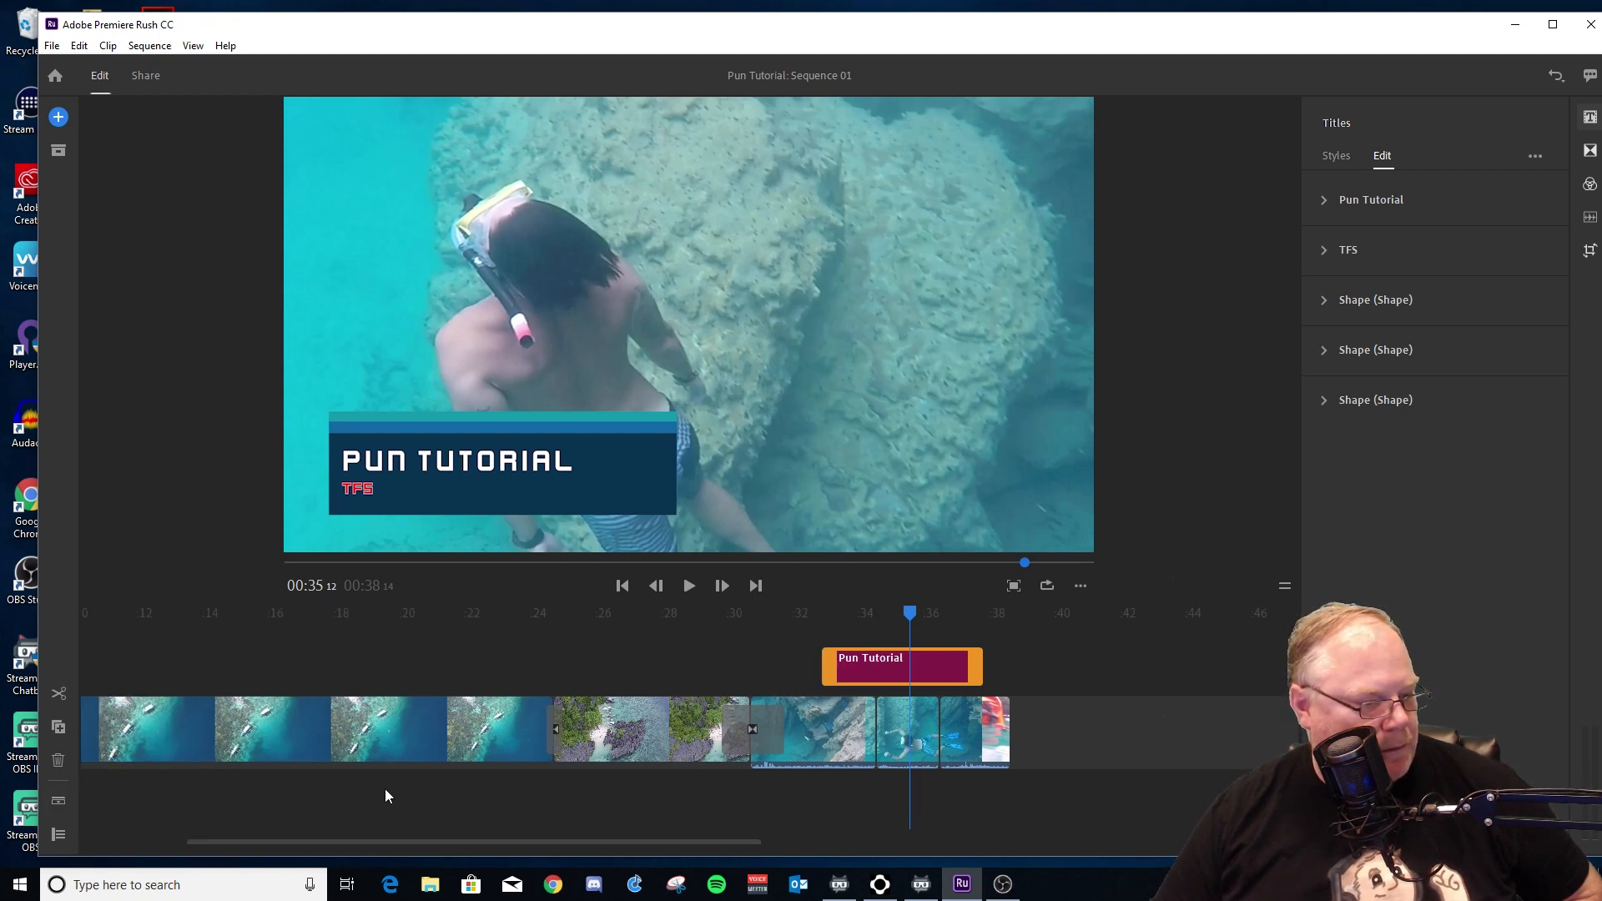
- Show the track controls and expand the audio tracks, with the whole sequence fitted in the timeline
click(57, 836)
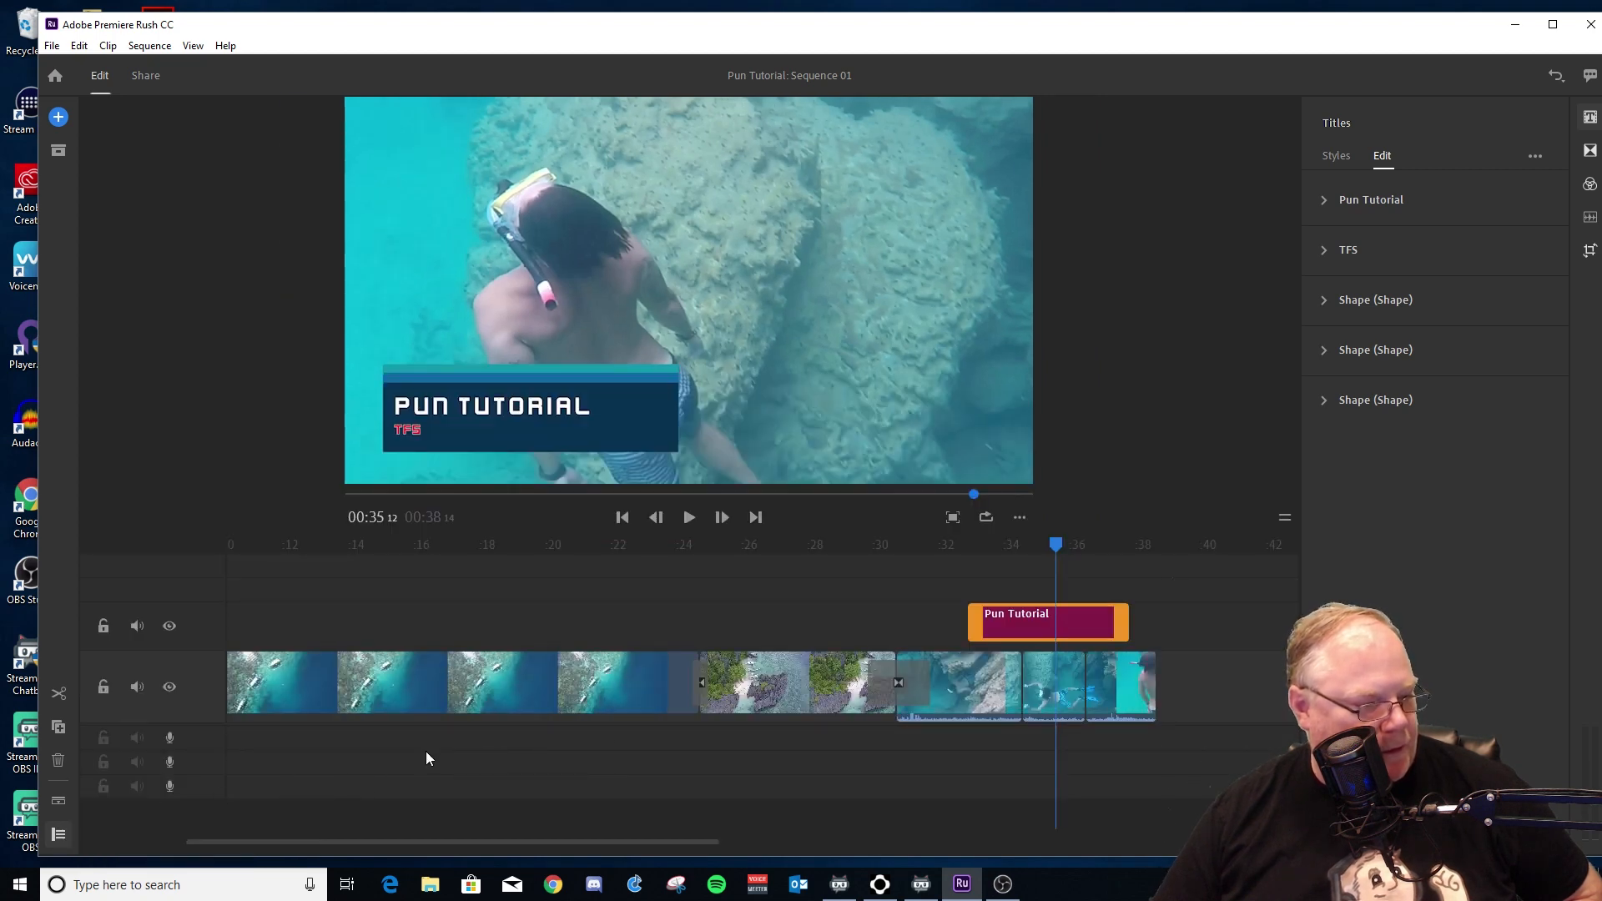
click(60, 806)
scroll(347, 787, down, 2)
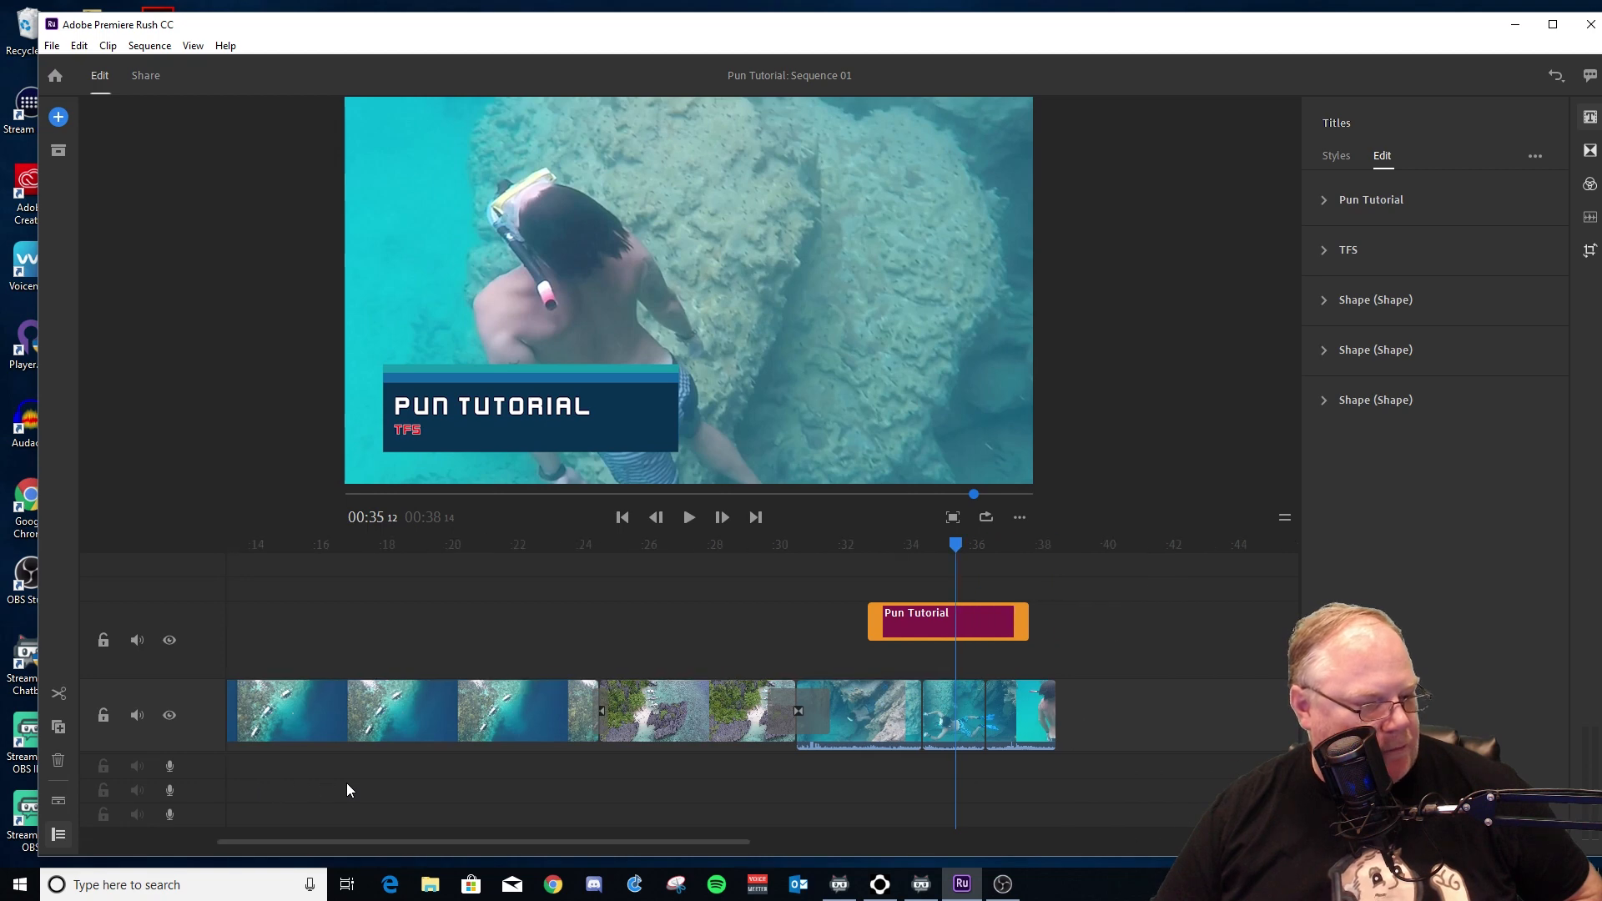
scroll(347, 787, up, 2)
drag(317, 841, 197, 842)
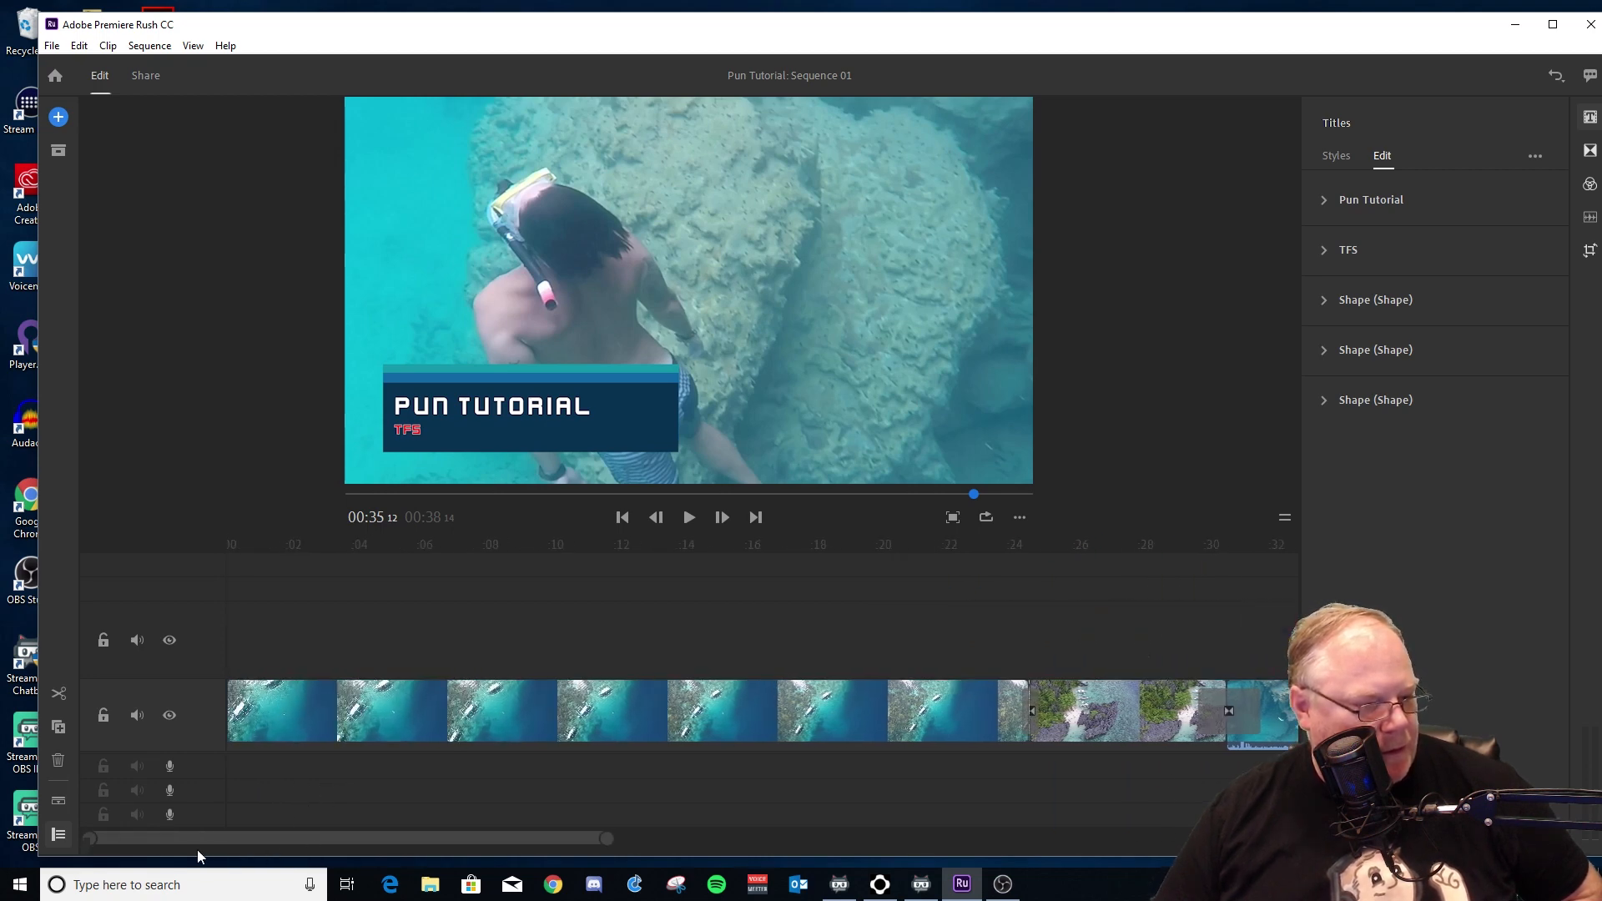
double_click(365, 845)
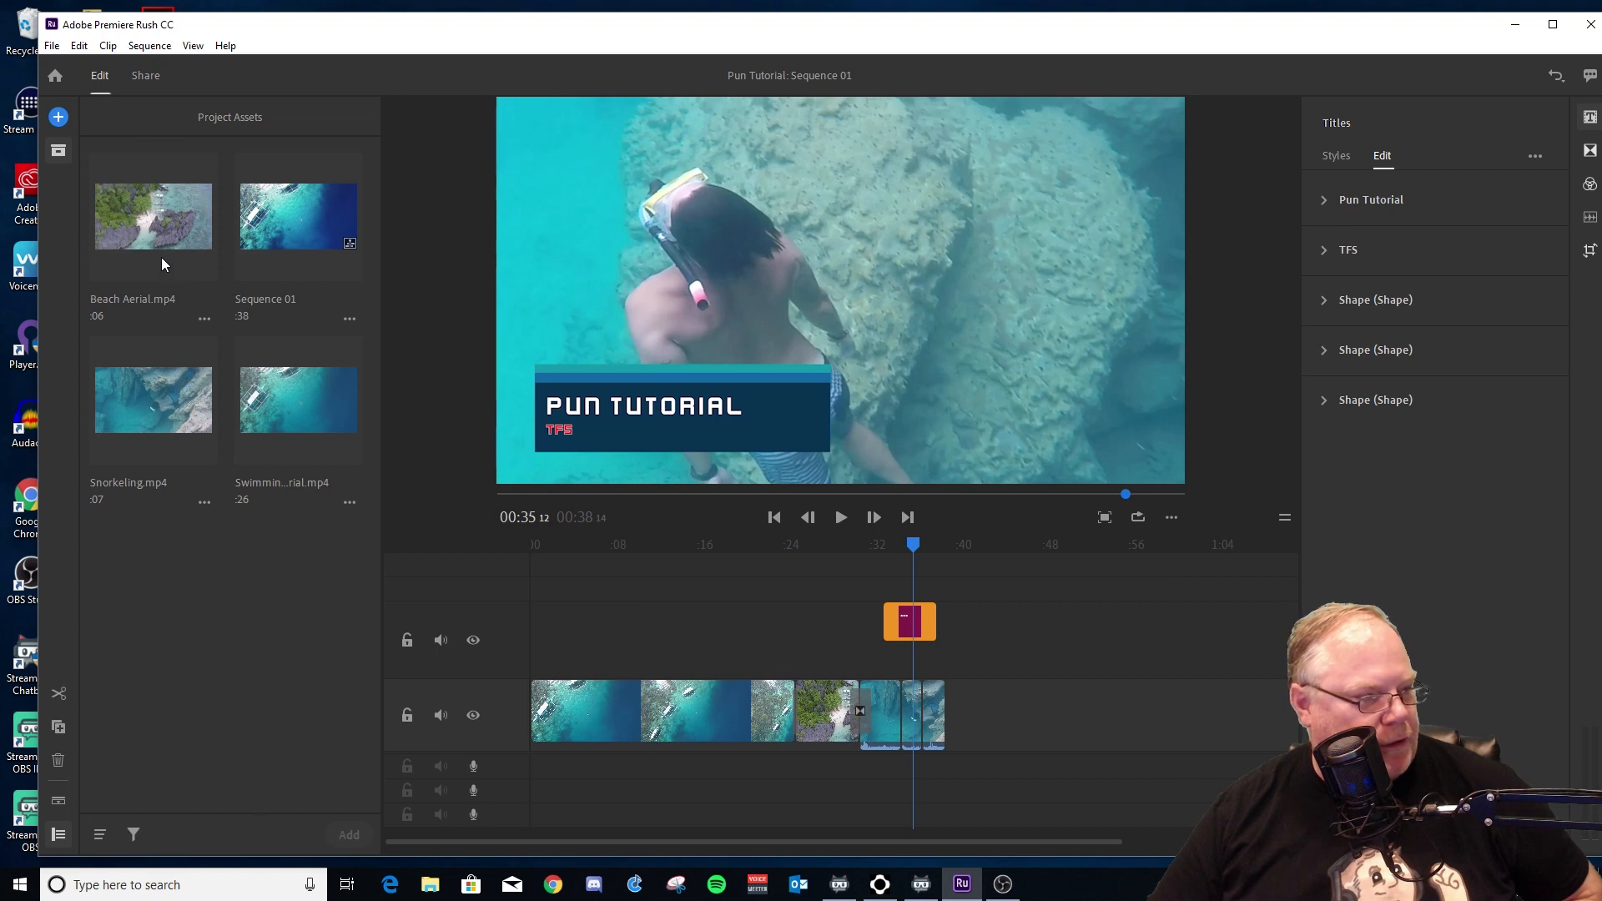
- Place Beach Aerial.mp4 on a new track above the title, starting at about 14 seconds, and preview it there
click(157, 227)
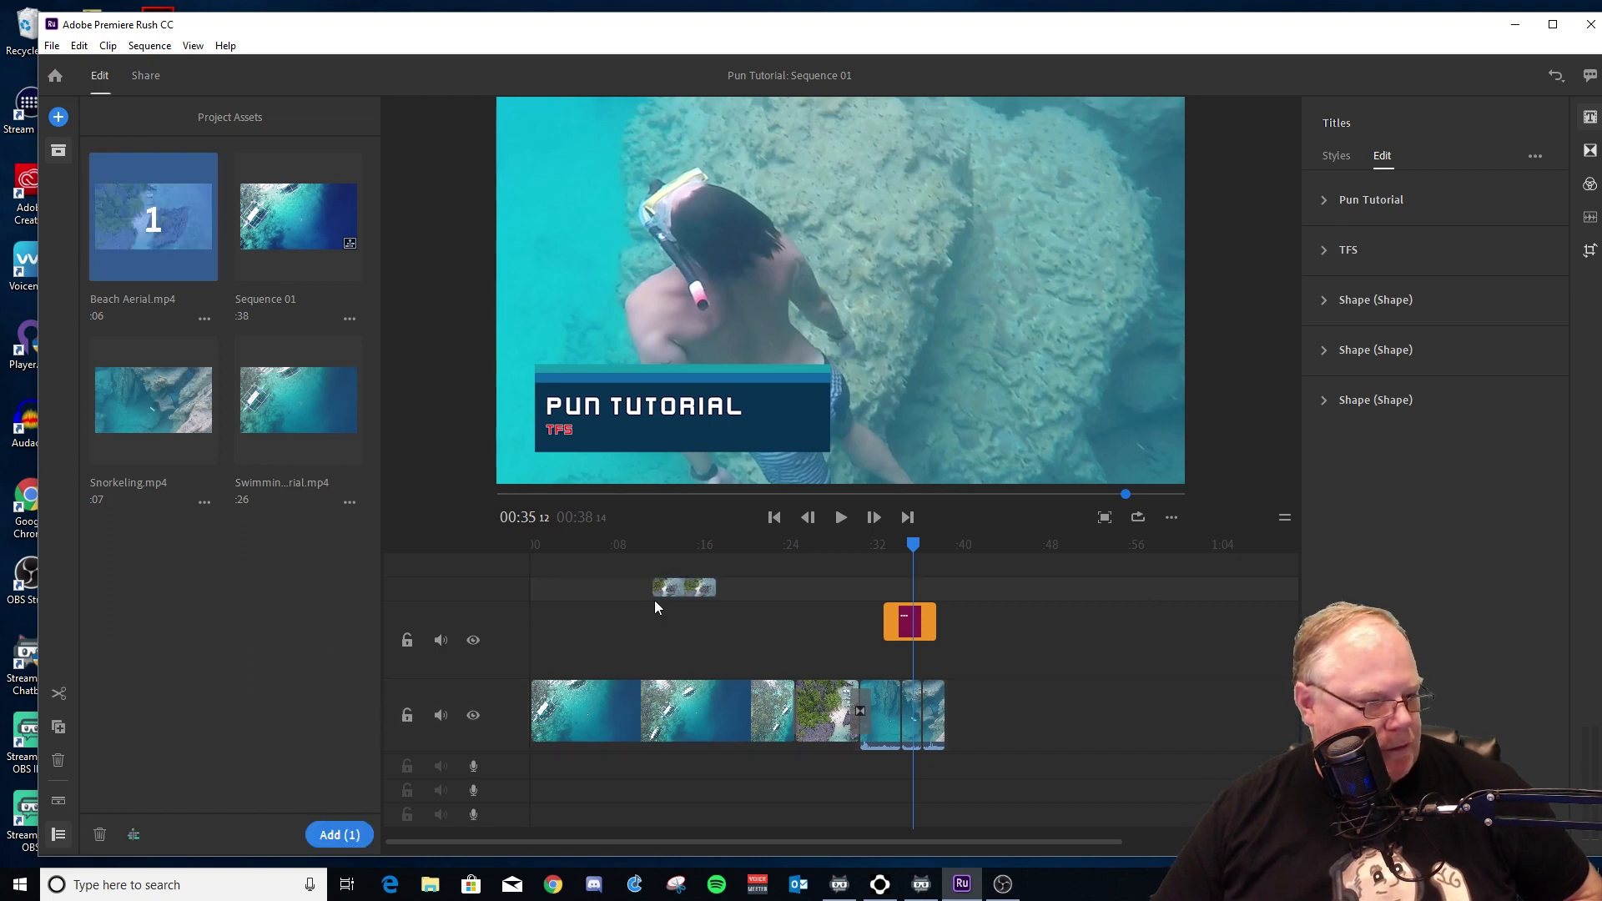
drag(655, 601, 702, 595)
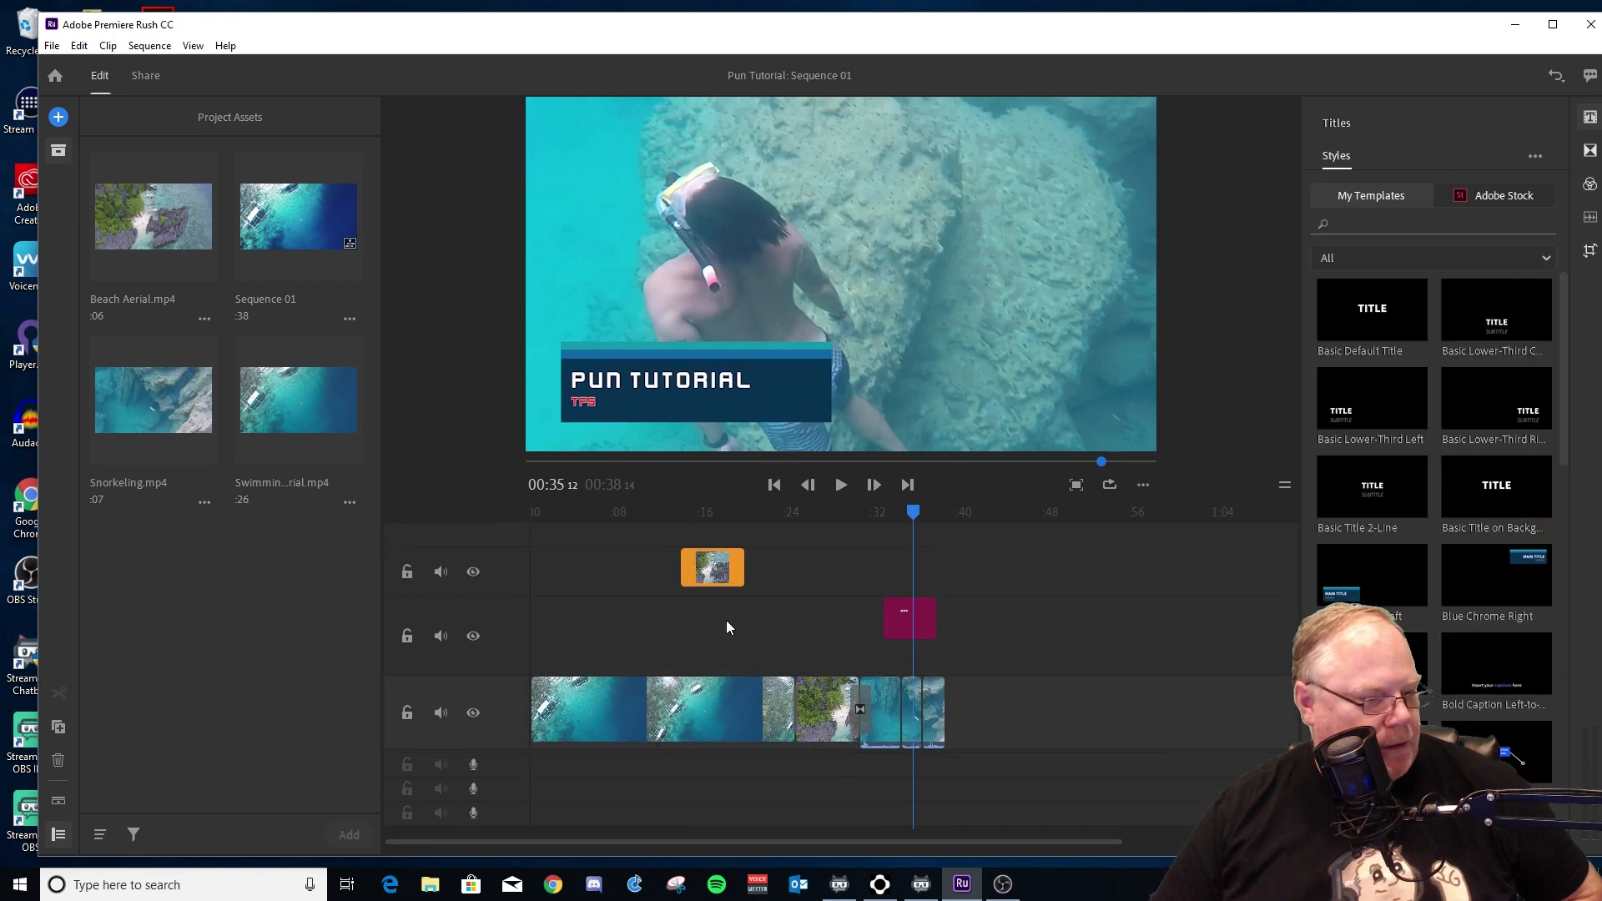
click(717, 519)
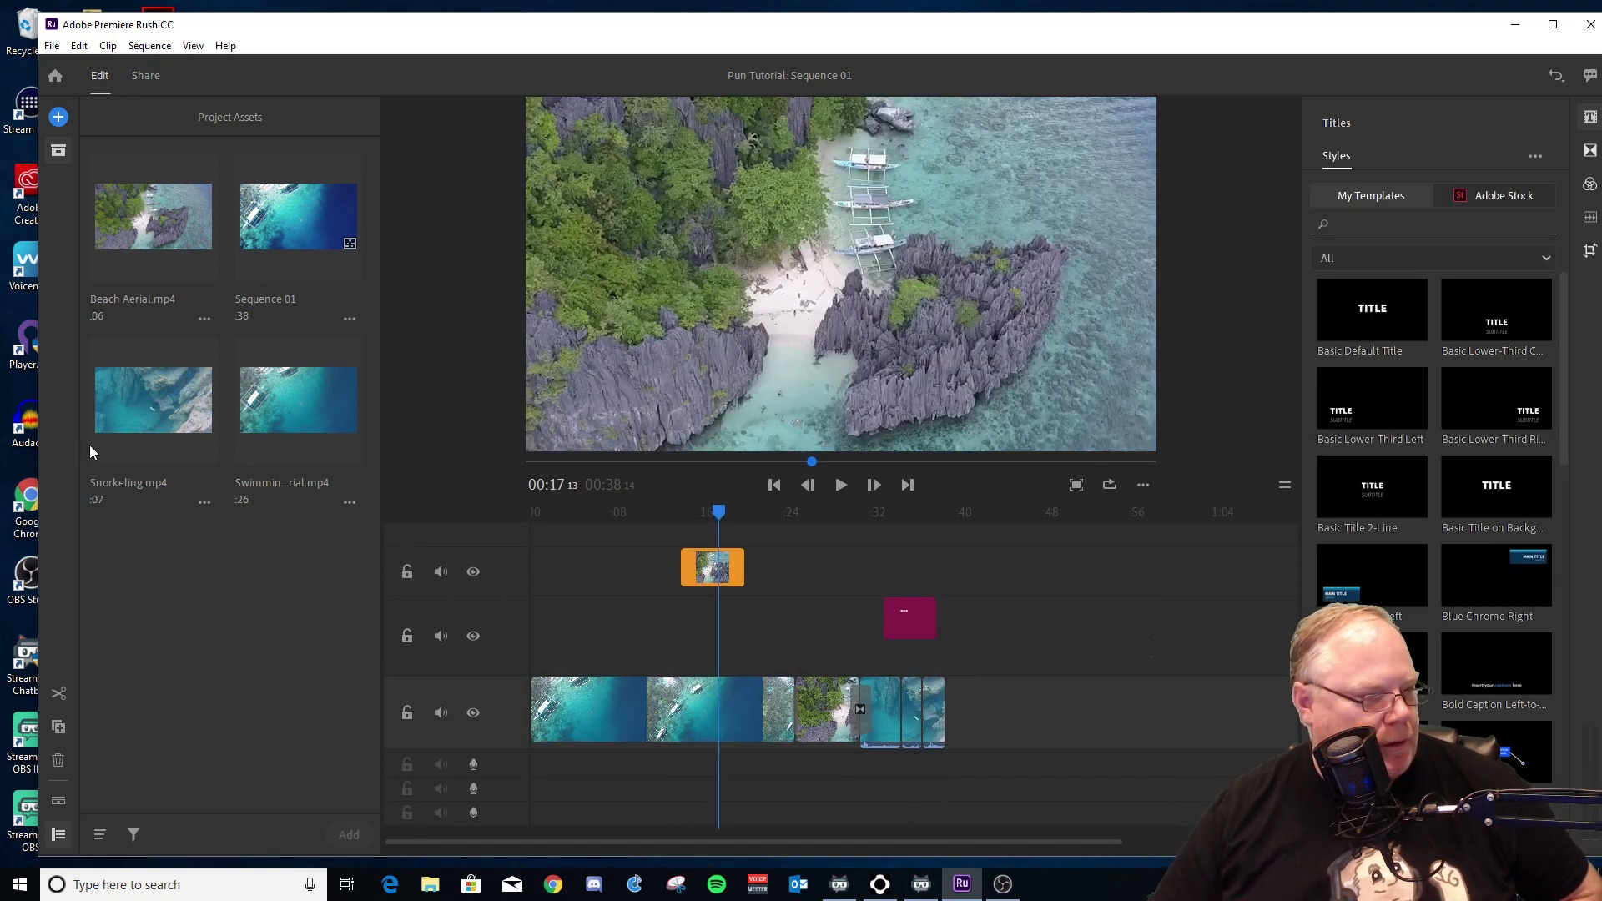
scroll(532, 719, down, 5)
scroll(532, 719, up, 4)
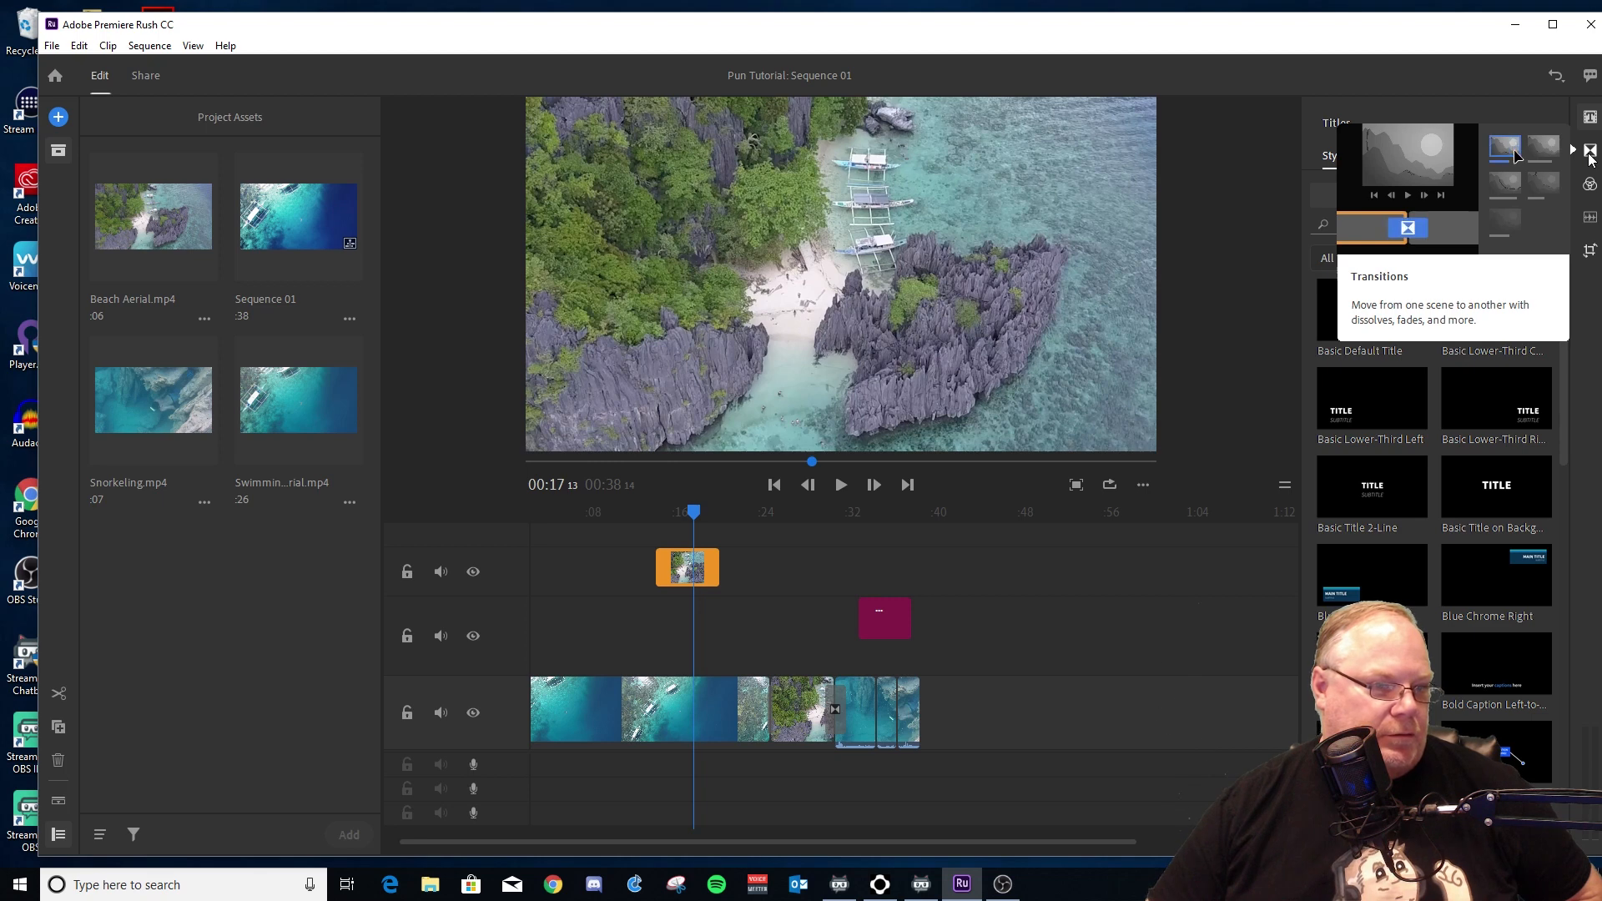
- Show the basic and advanced audio settings of the first snorkeling clip and try Balance sound on and off
click(1590, 218)
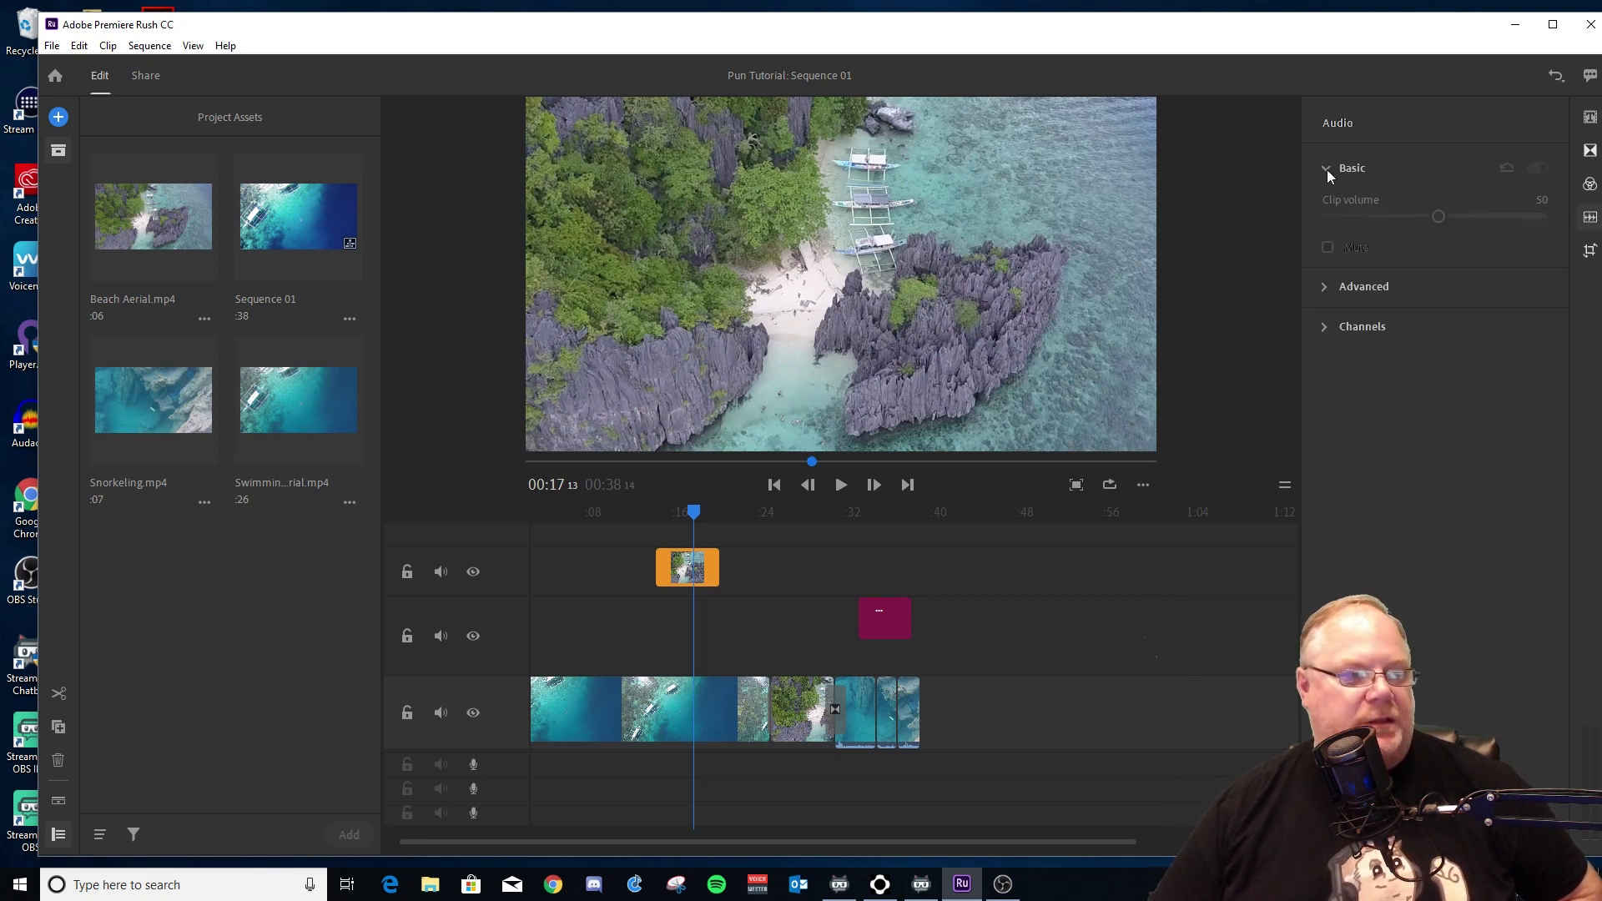
click(860, 709)
click(1320, 286)
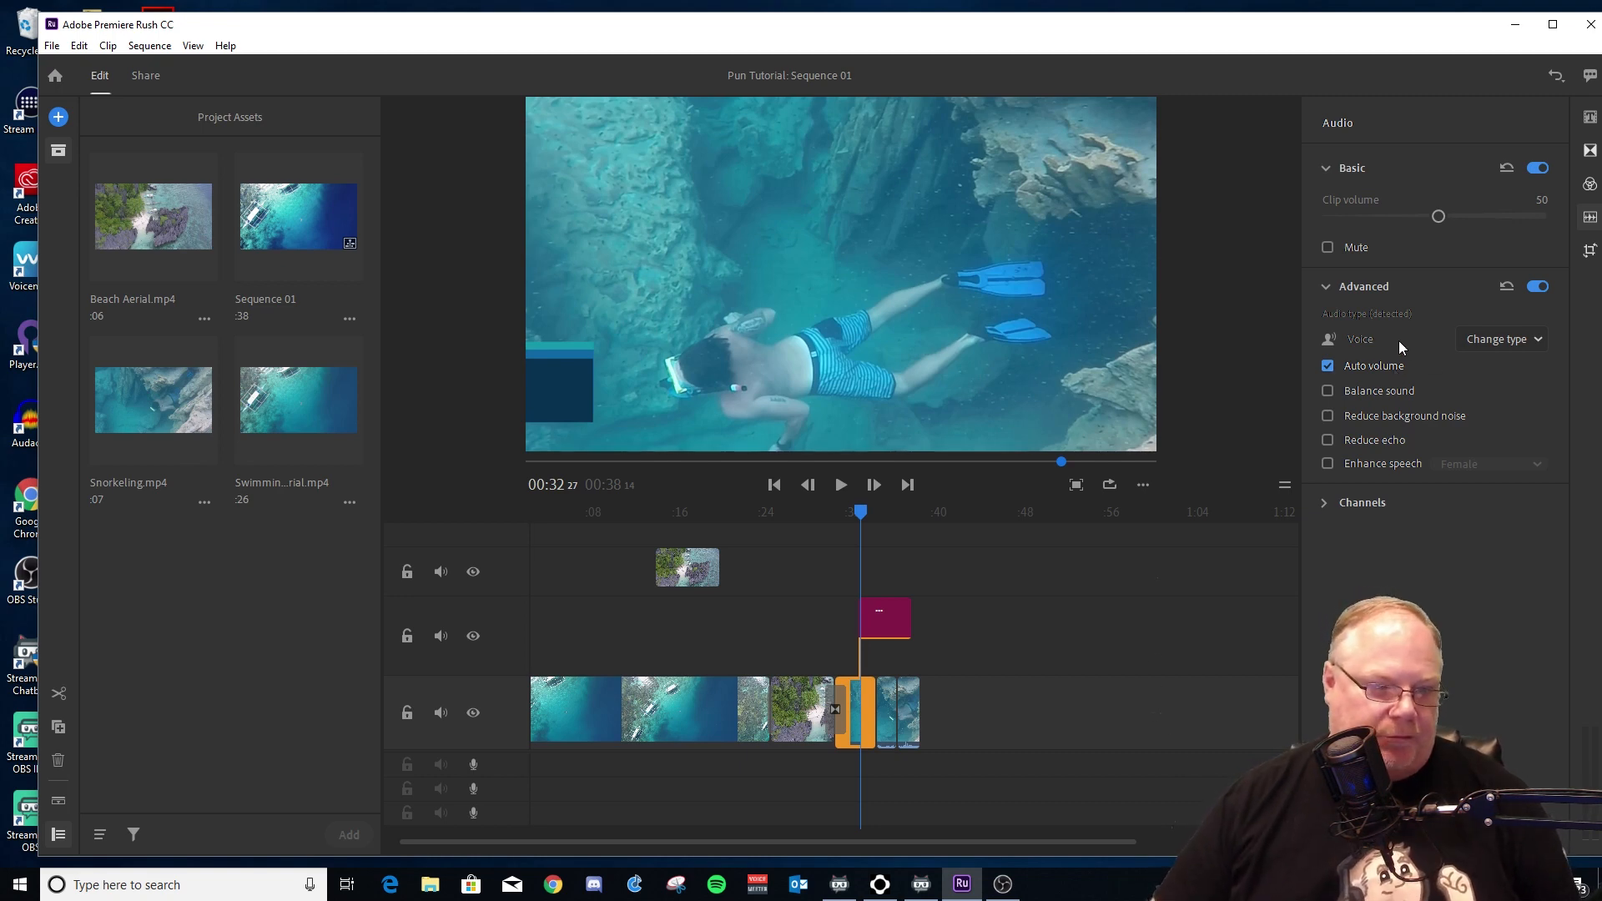
click(1326, 392)
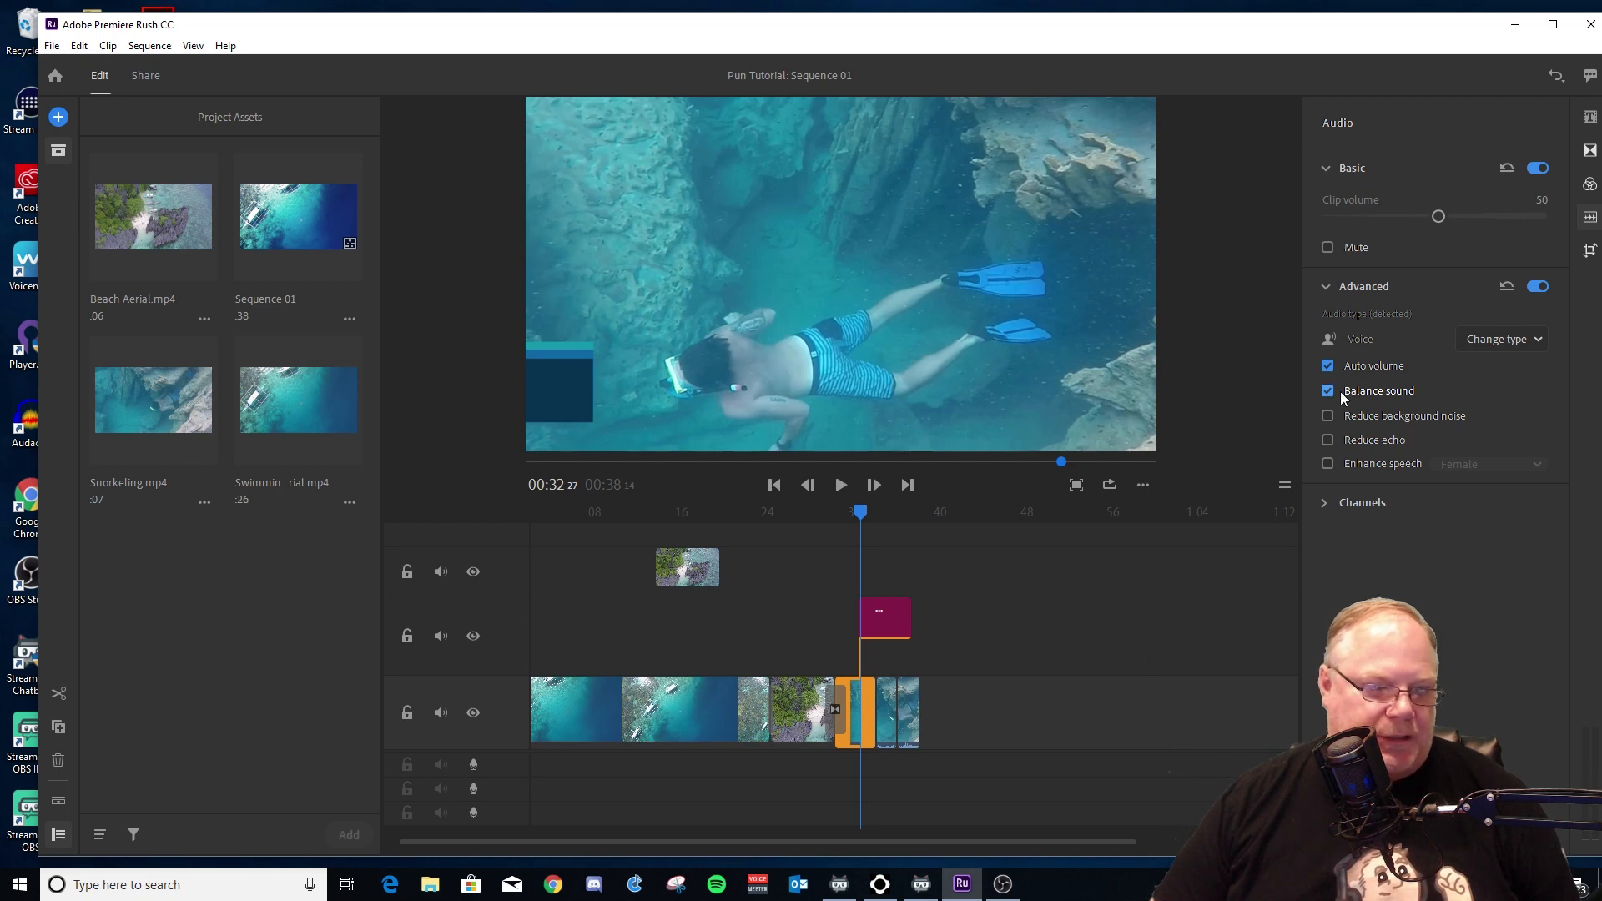
click(1328, 392)
- Try the Music audio type on the snorkeling clip and return it to Voice
click(1484, 337)
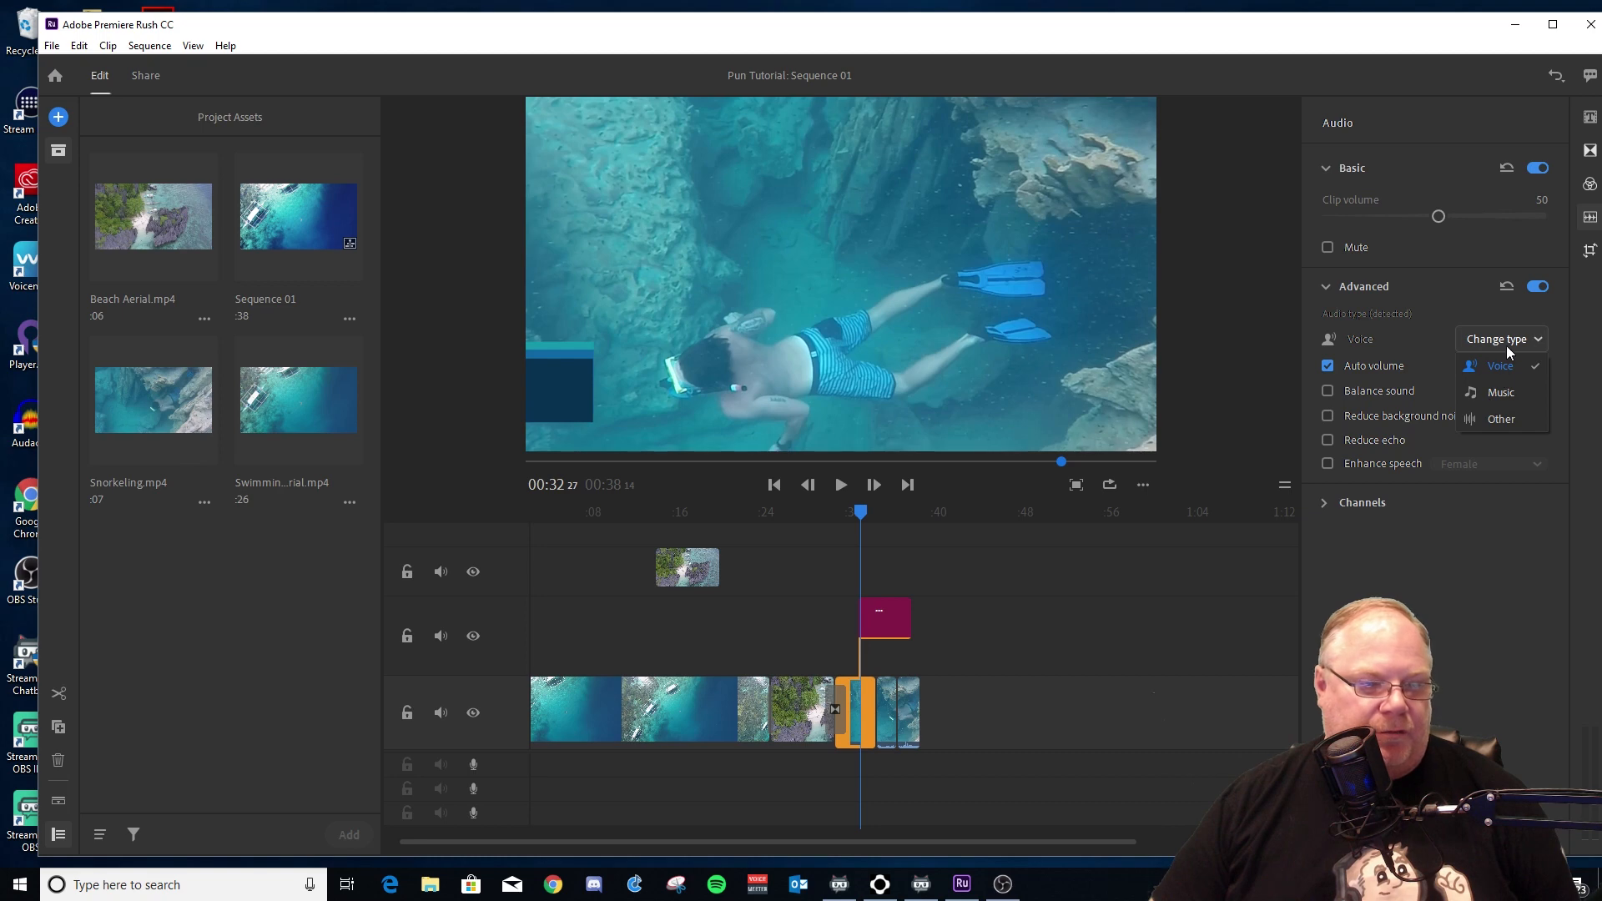
click(1499, 394)
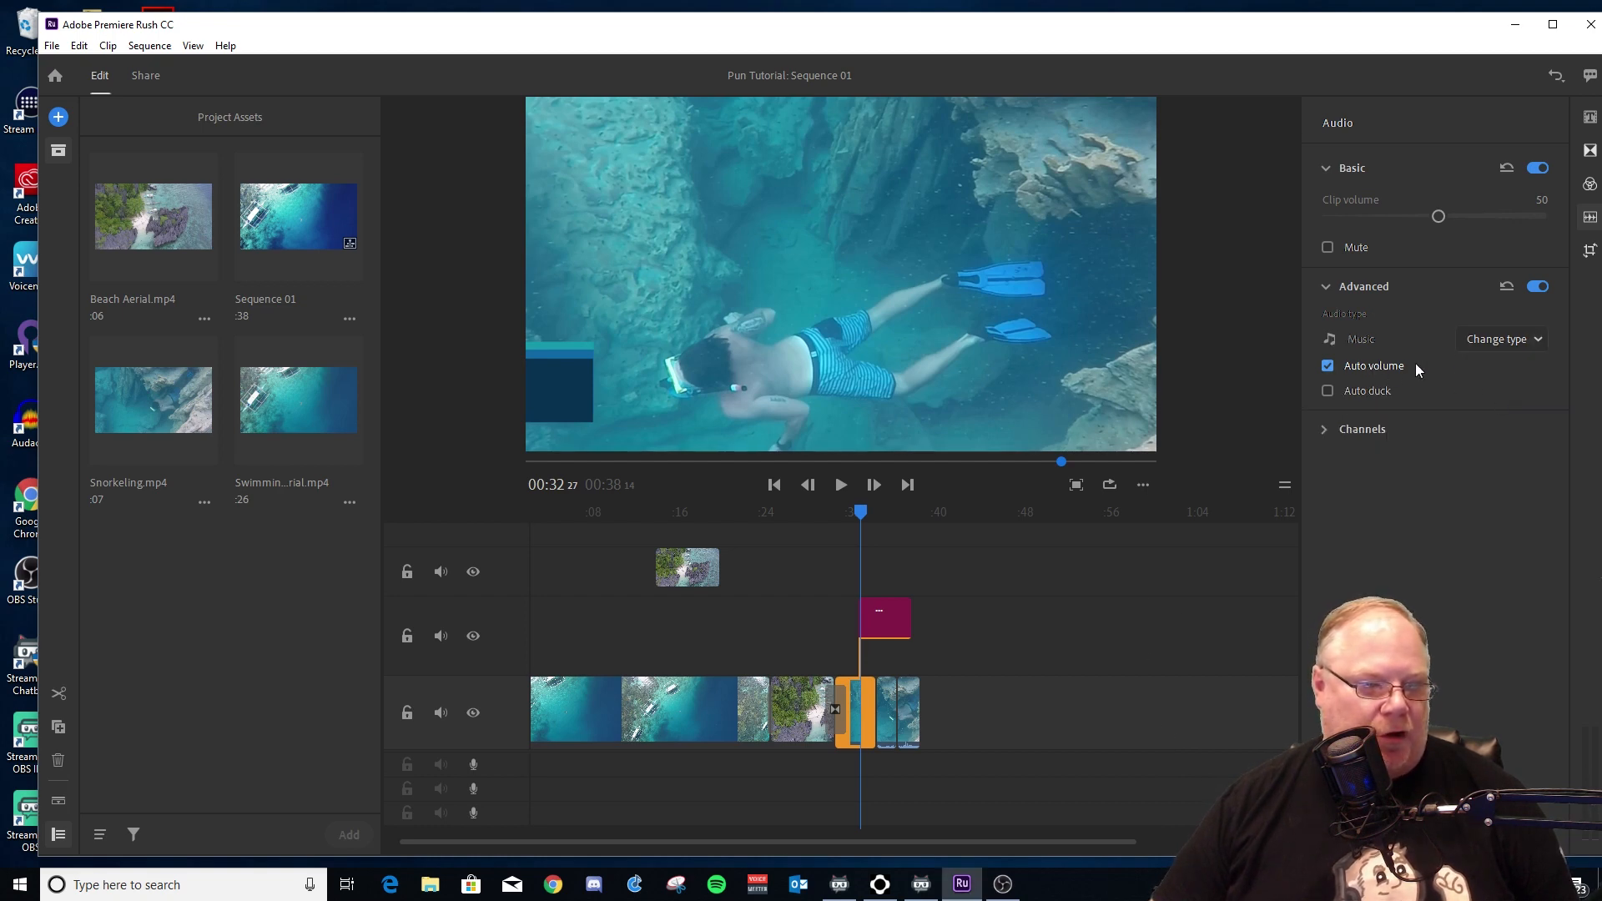
click(1479, 342)
click(1495, 369)
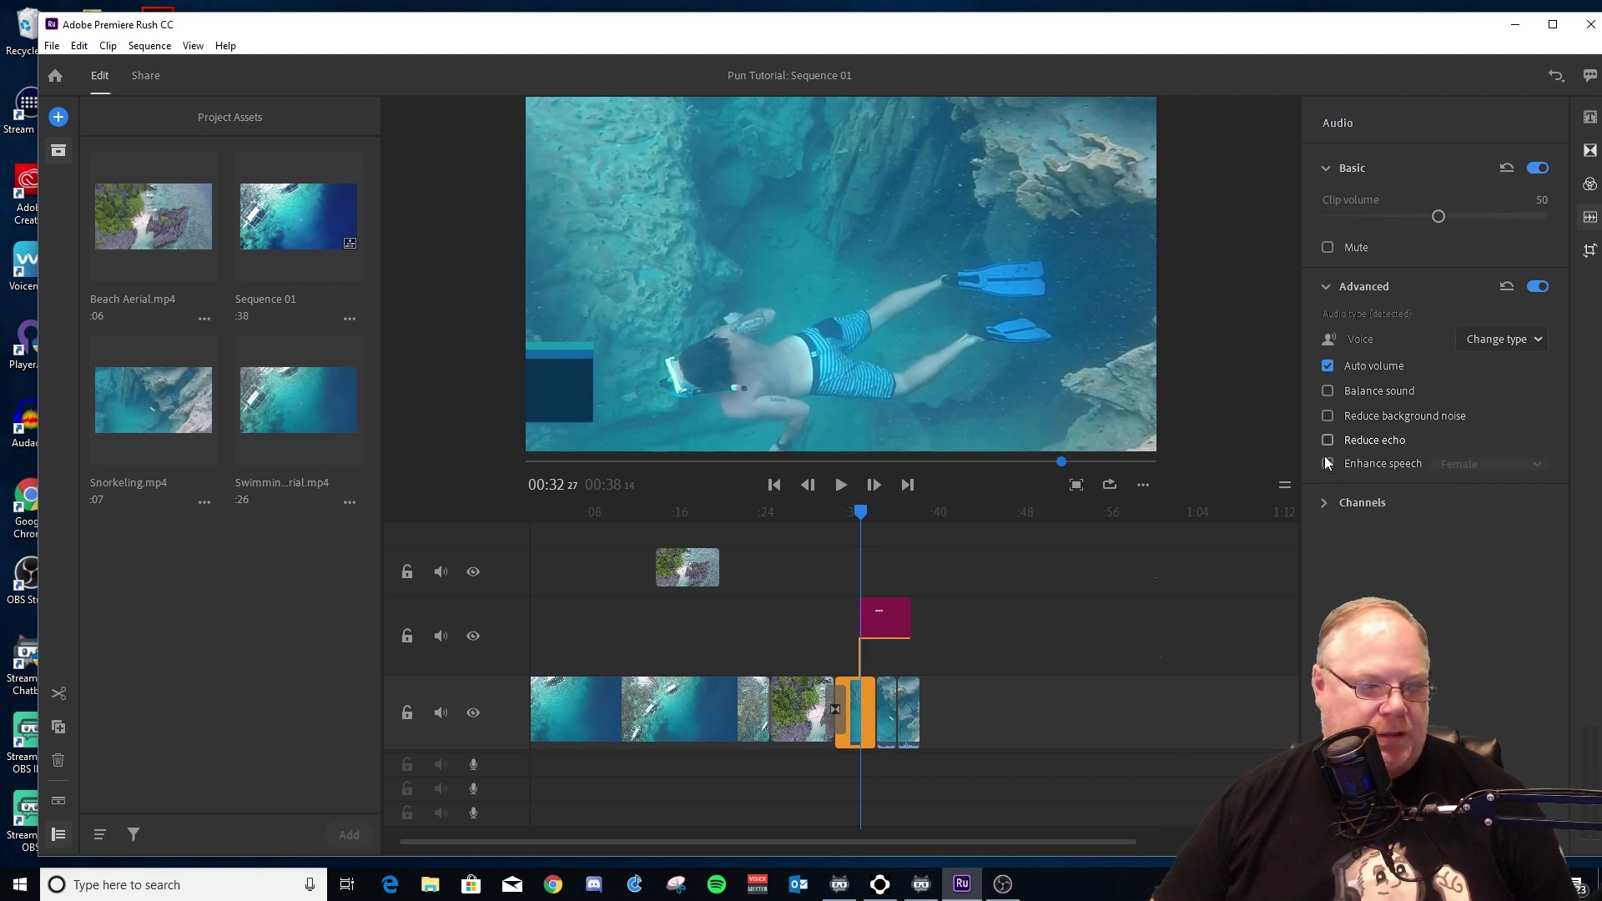
- Try Enhance speech and the Other audio type on the snorkeling clip, then set the type back to Voice
click(1380, 464)
click(1538, 465)
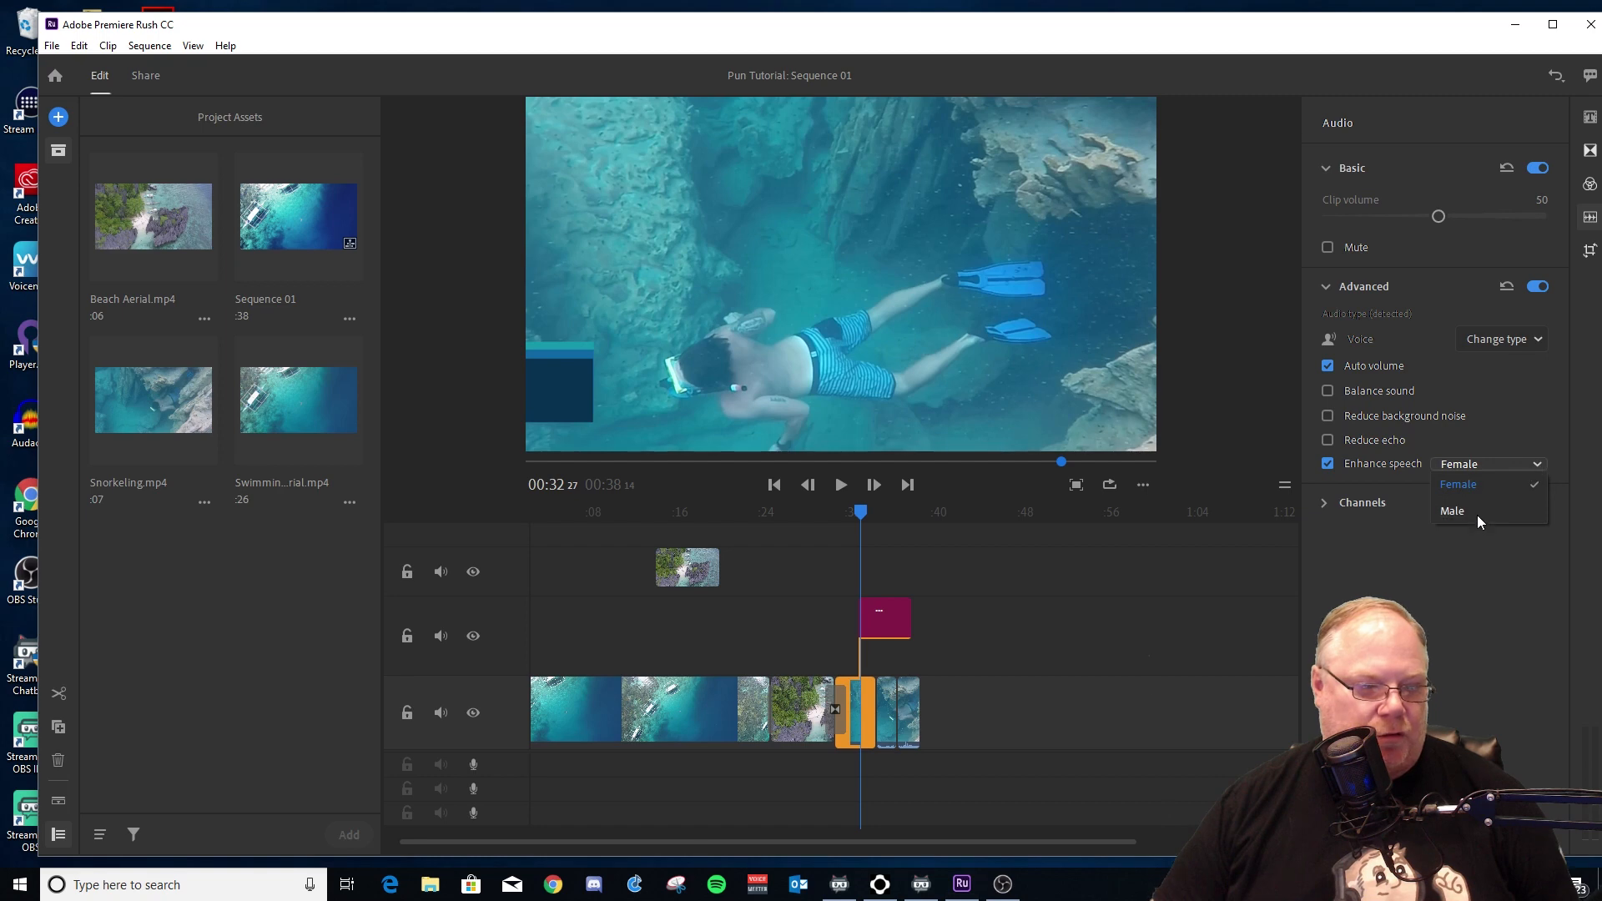
click(1497, 339)
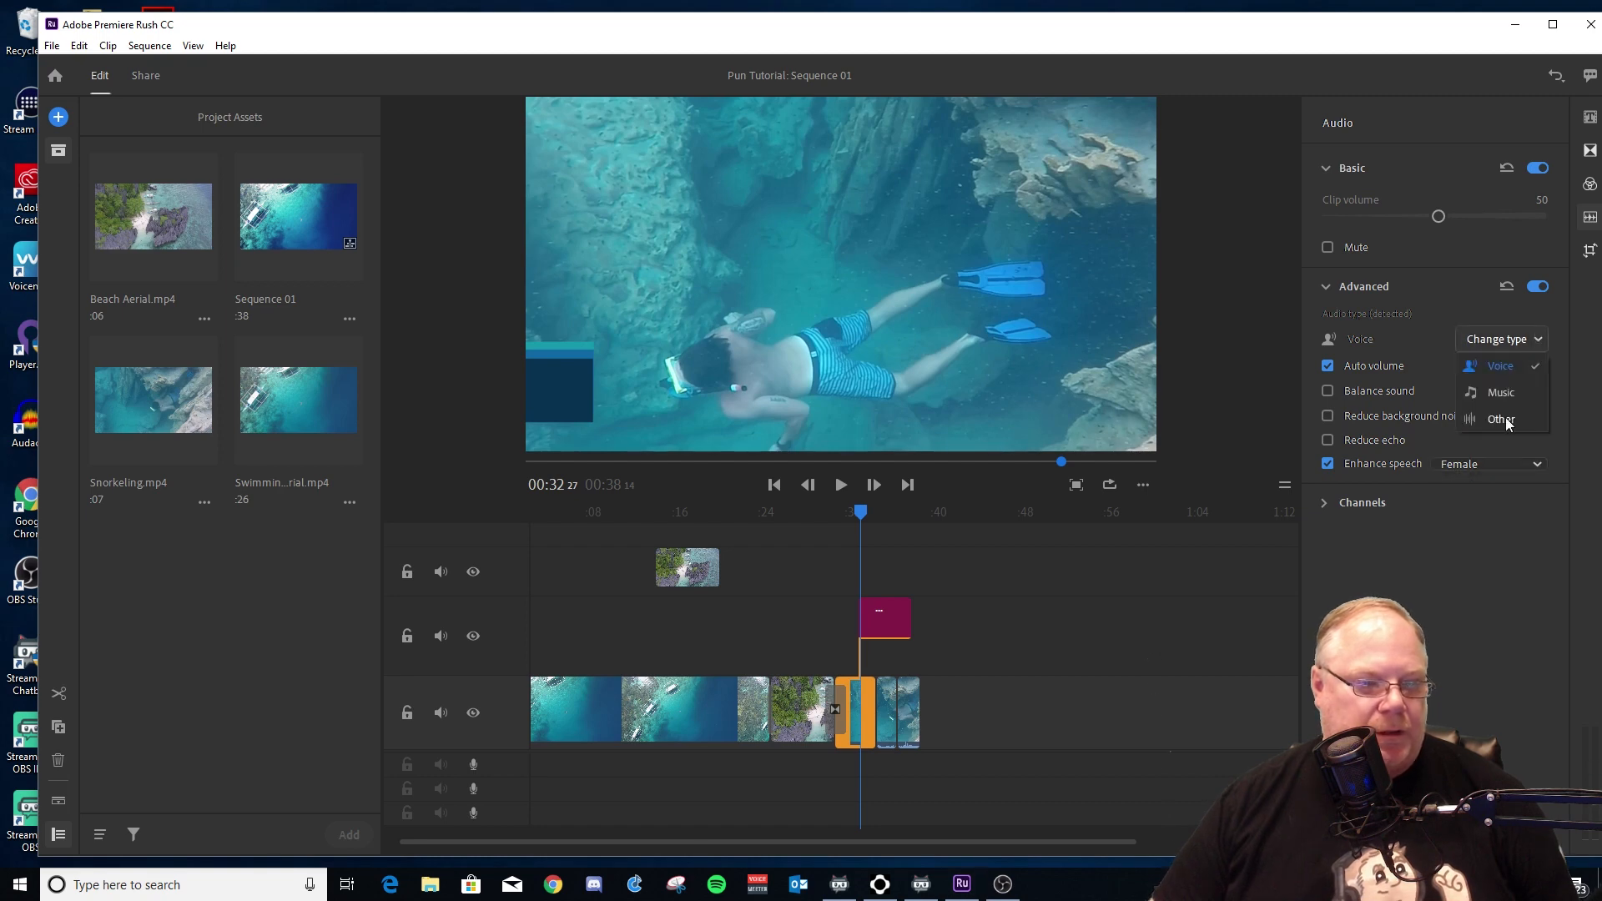
click(1505, 417)
click(1501, 338)
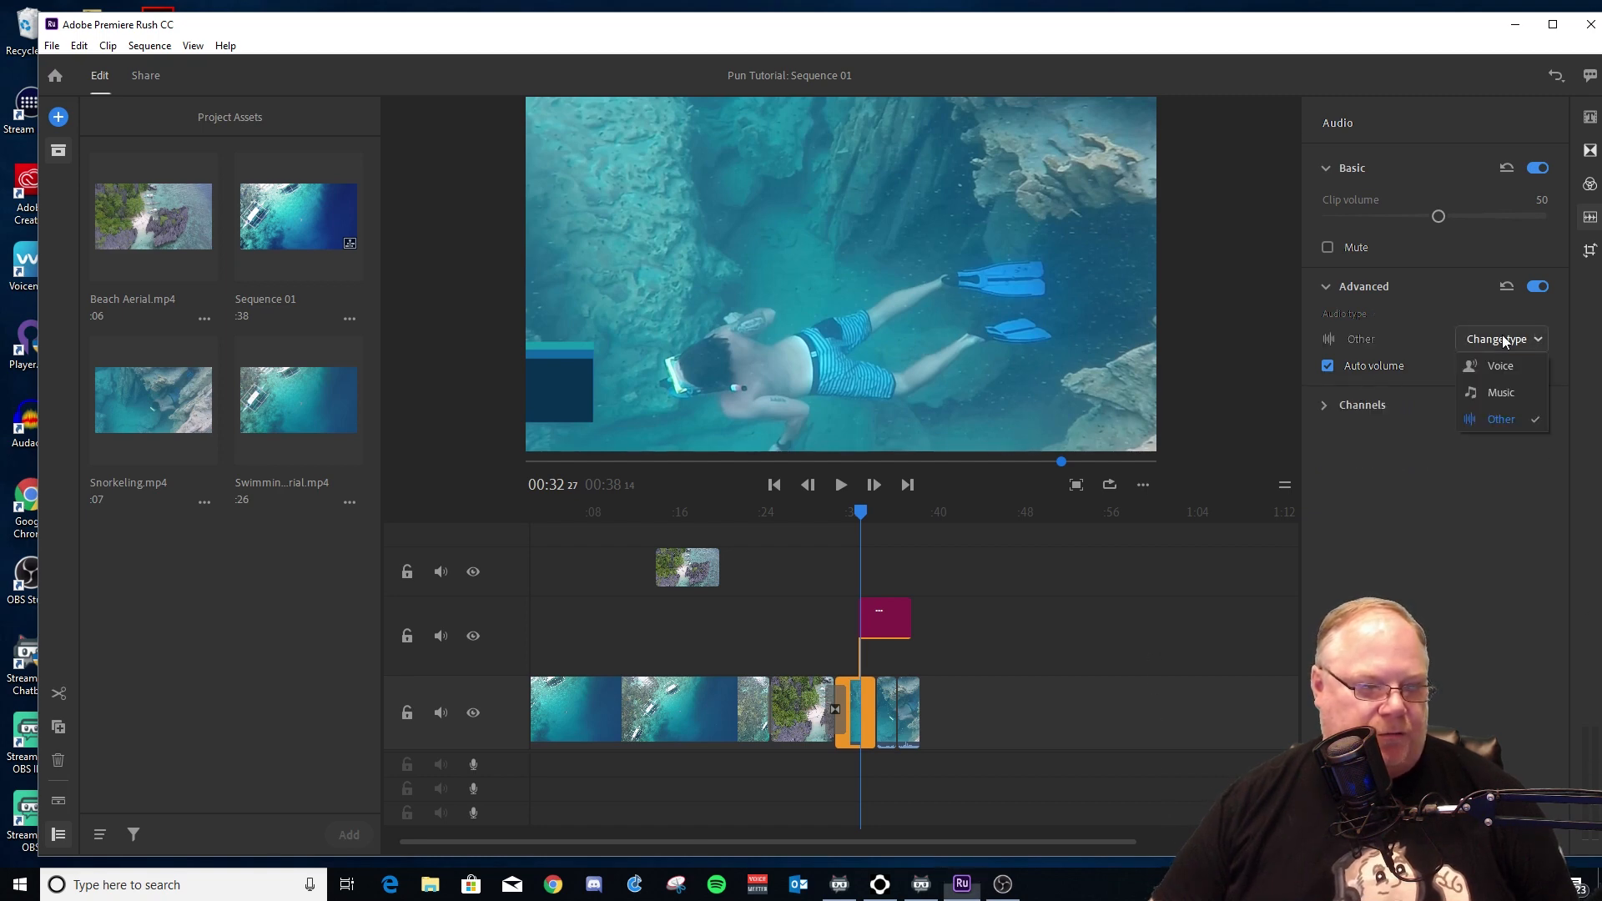
click(1508, 365)
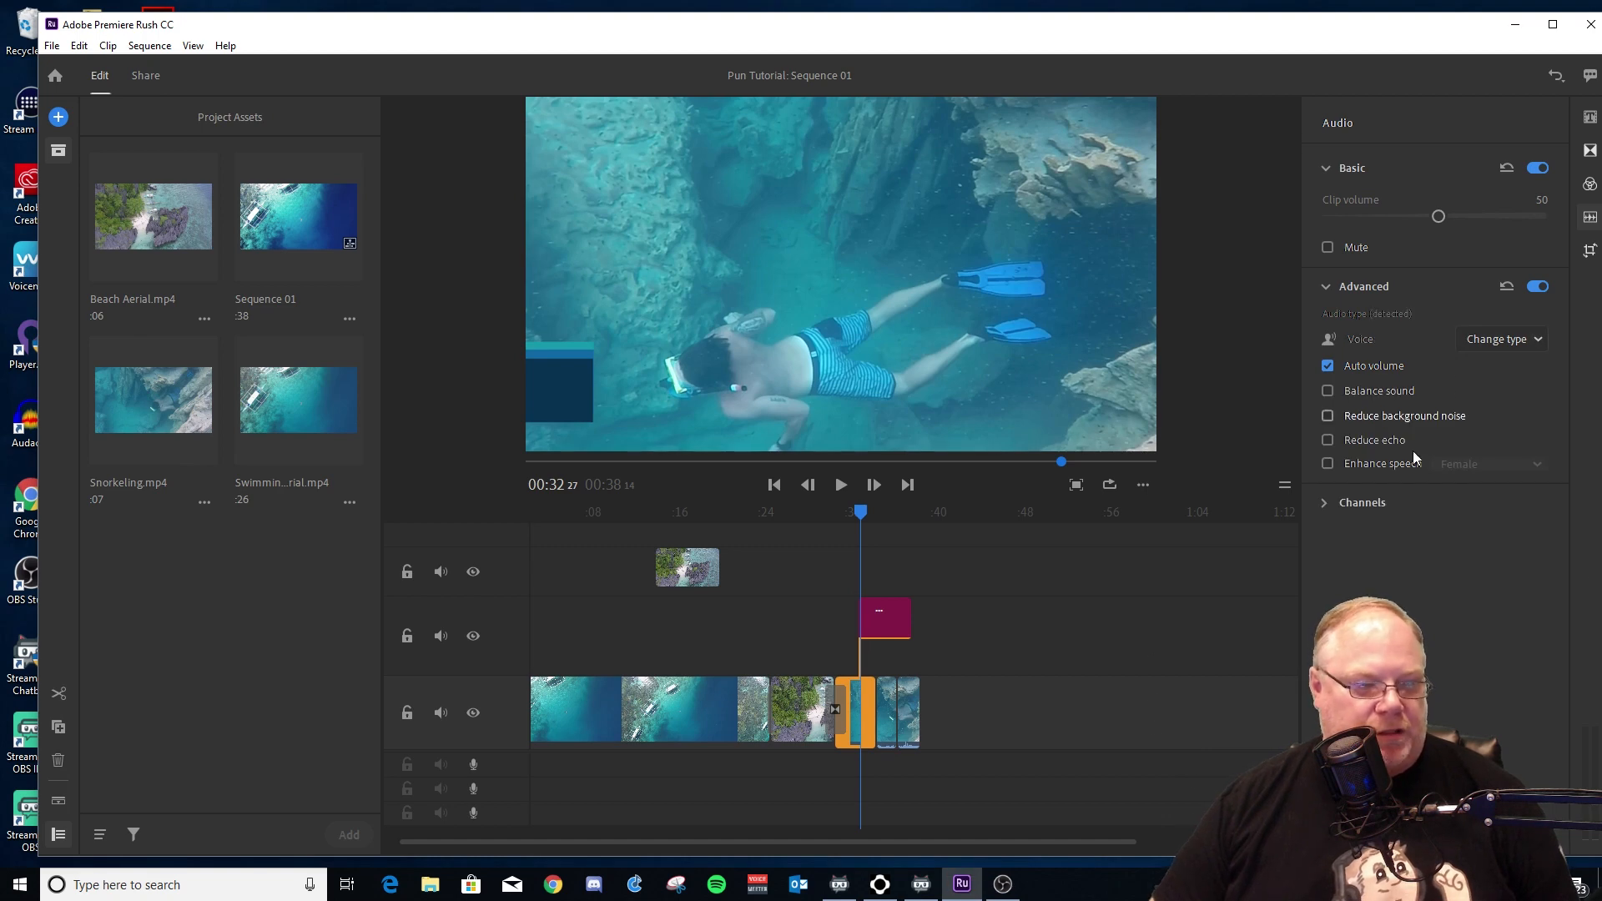
- Try switching the left and right audio channels of the snorkeling clip off and on again
click(1322, 509)
click(1343, 553)
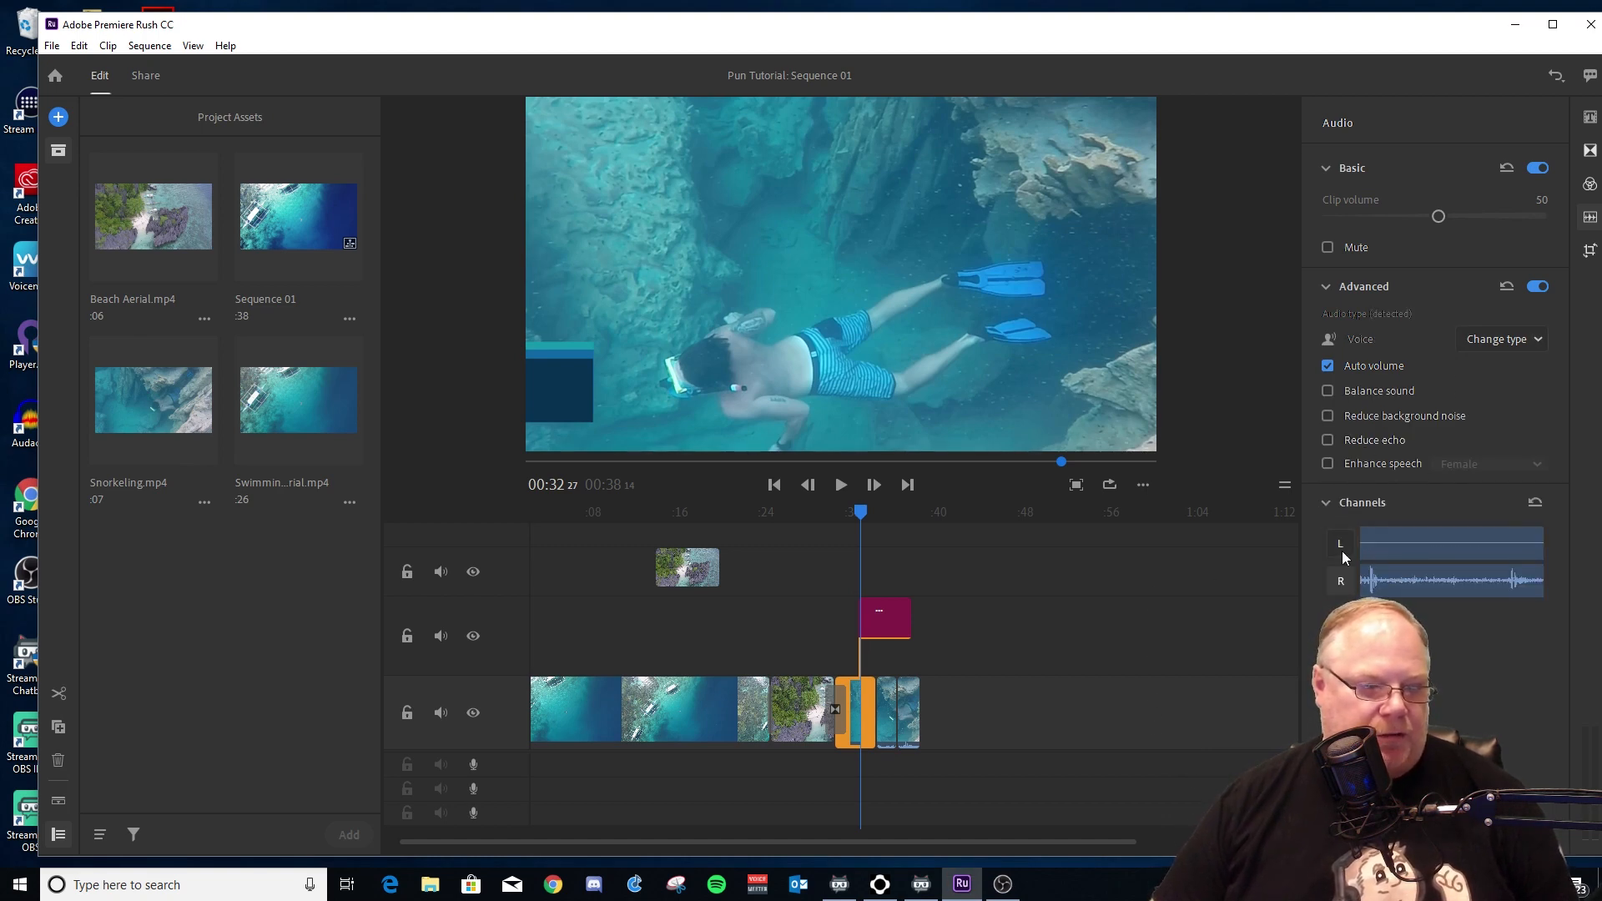
click(1344, 577)
click(1344, 577)
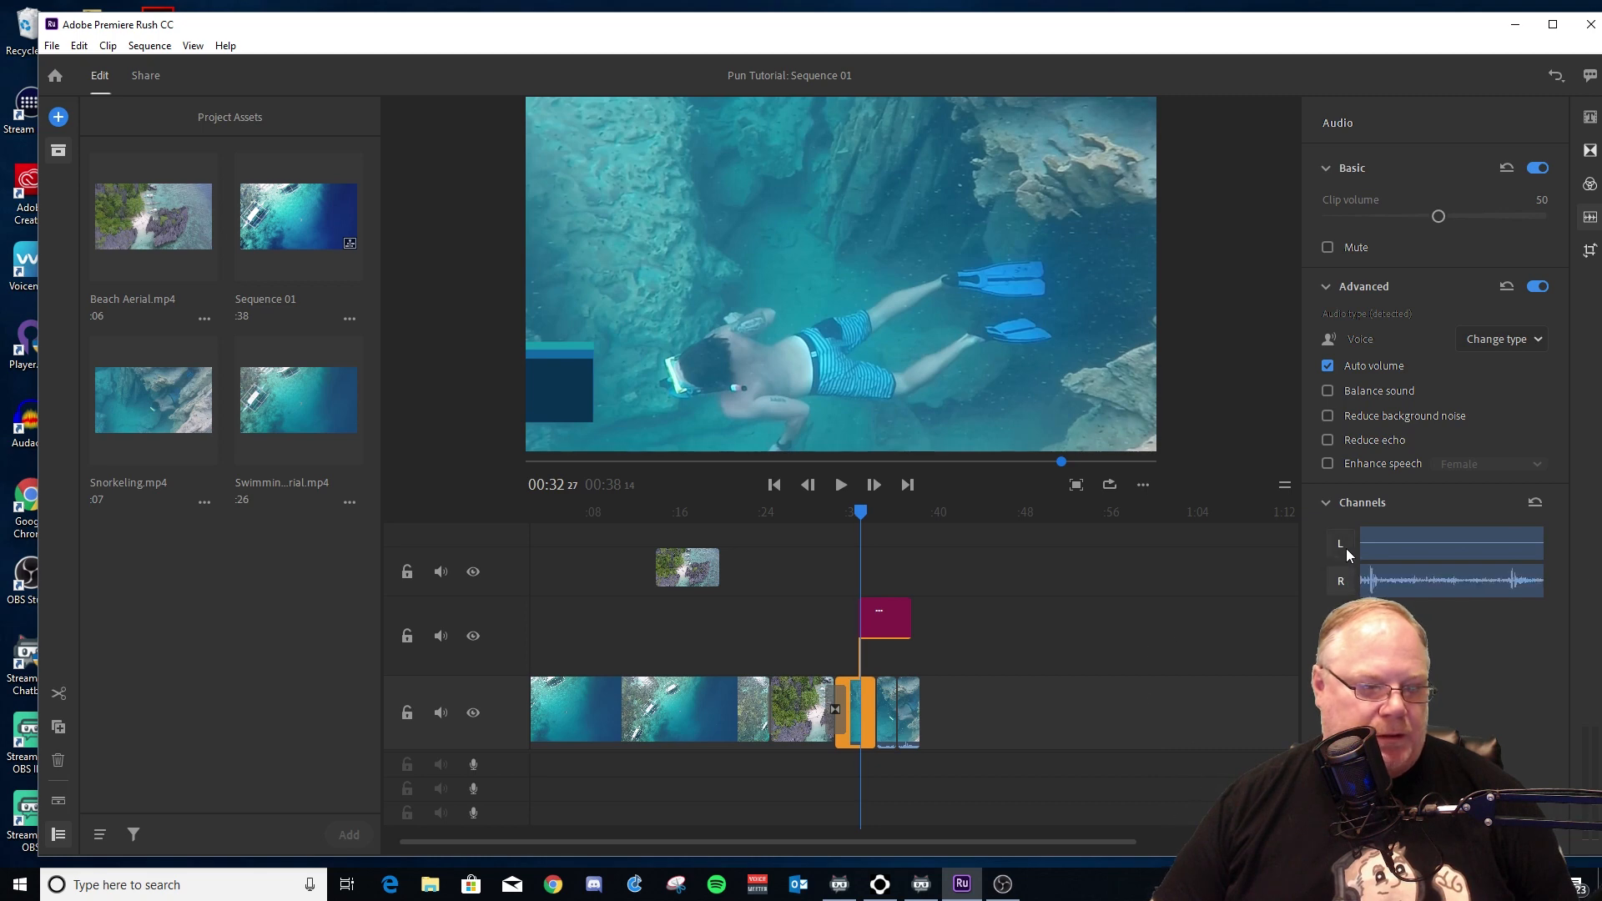
click(1345, 548)
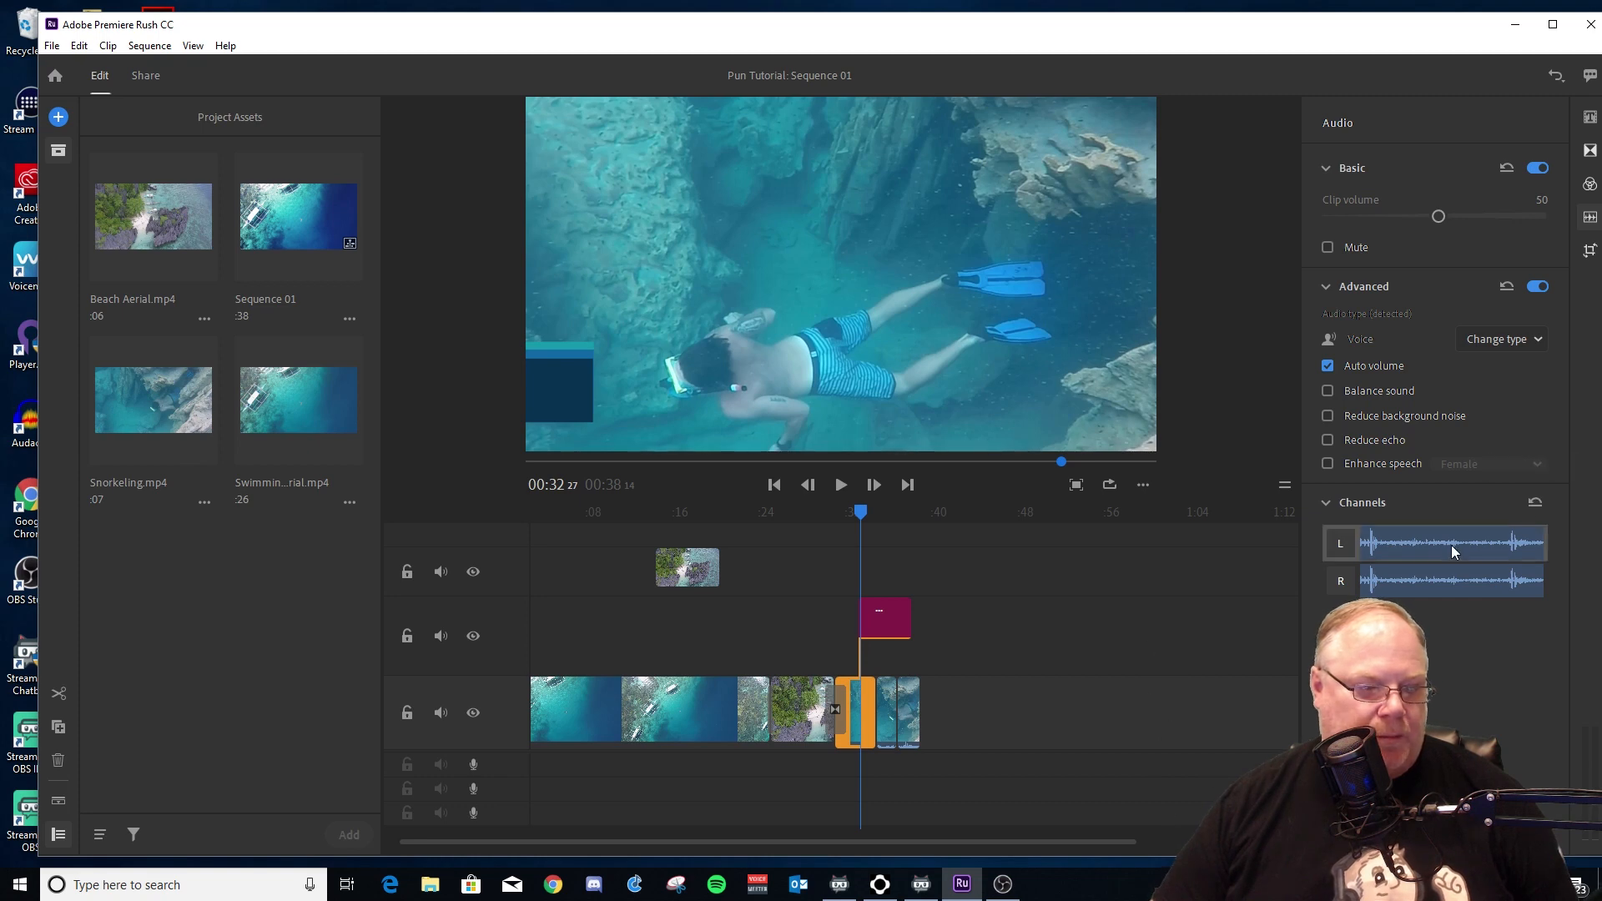
click(1336, 579)
click(1334, 583)
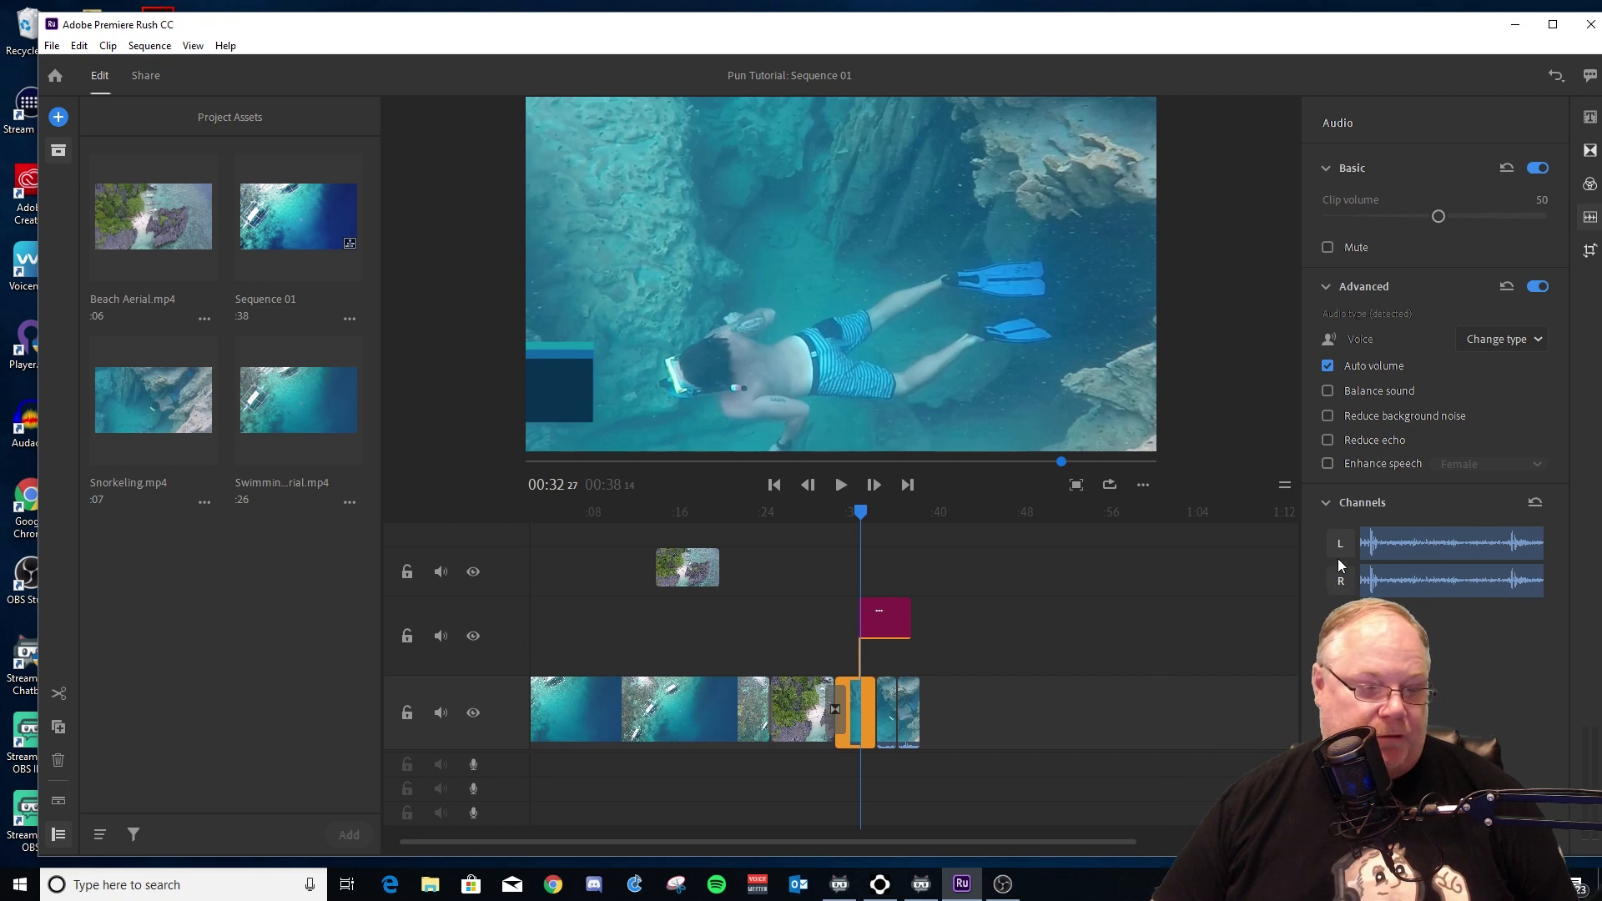
click(1338, 543)
click(1338, 543)
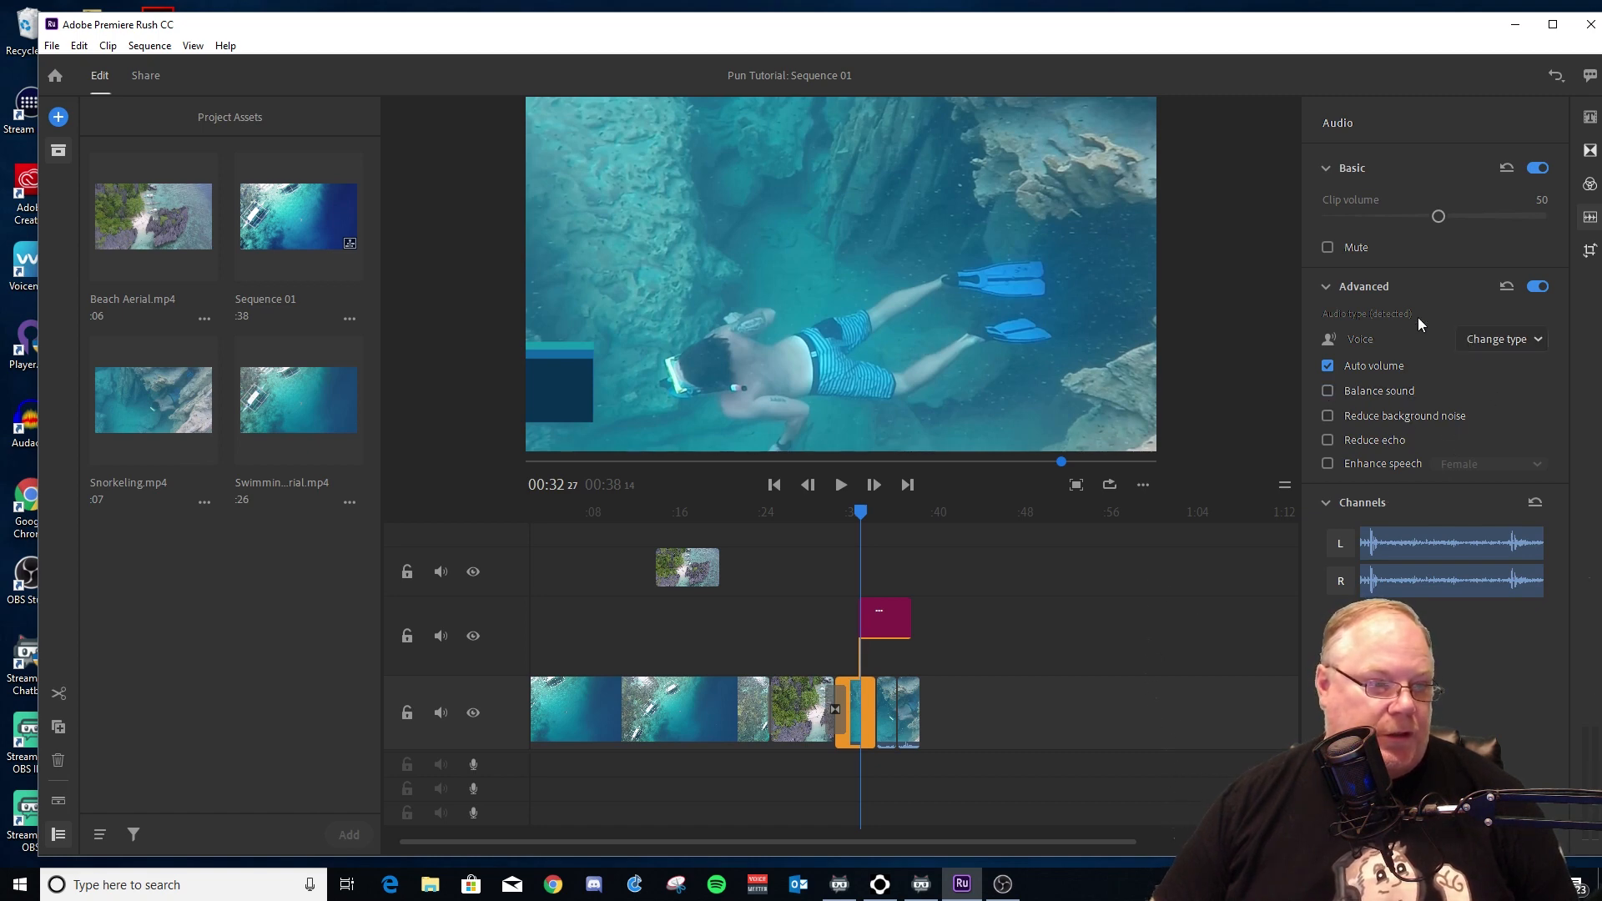
- Try the horizontal position and rotation in the snorkeling clip's transform settings and scale the clip proportionally to 100.8
click(1590, 250)
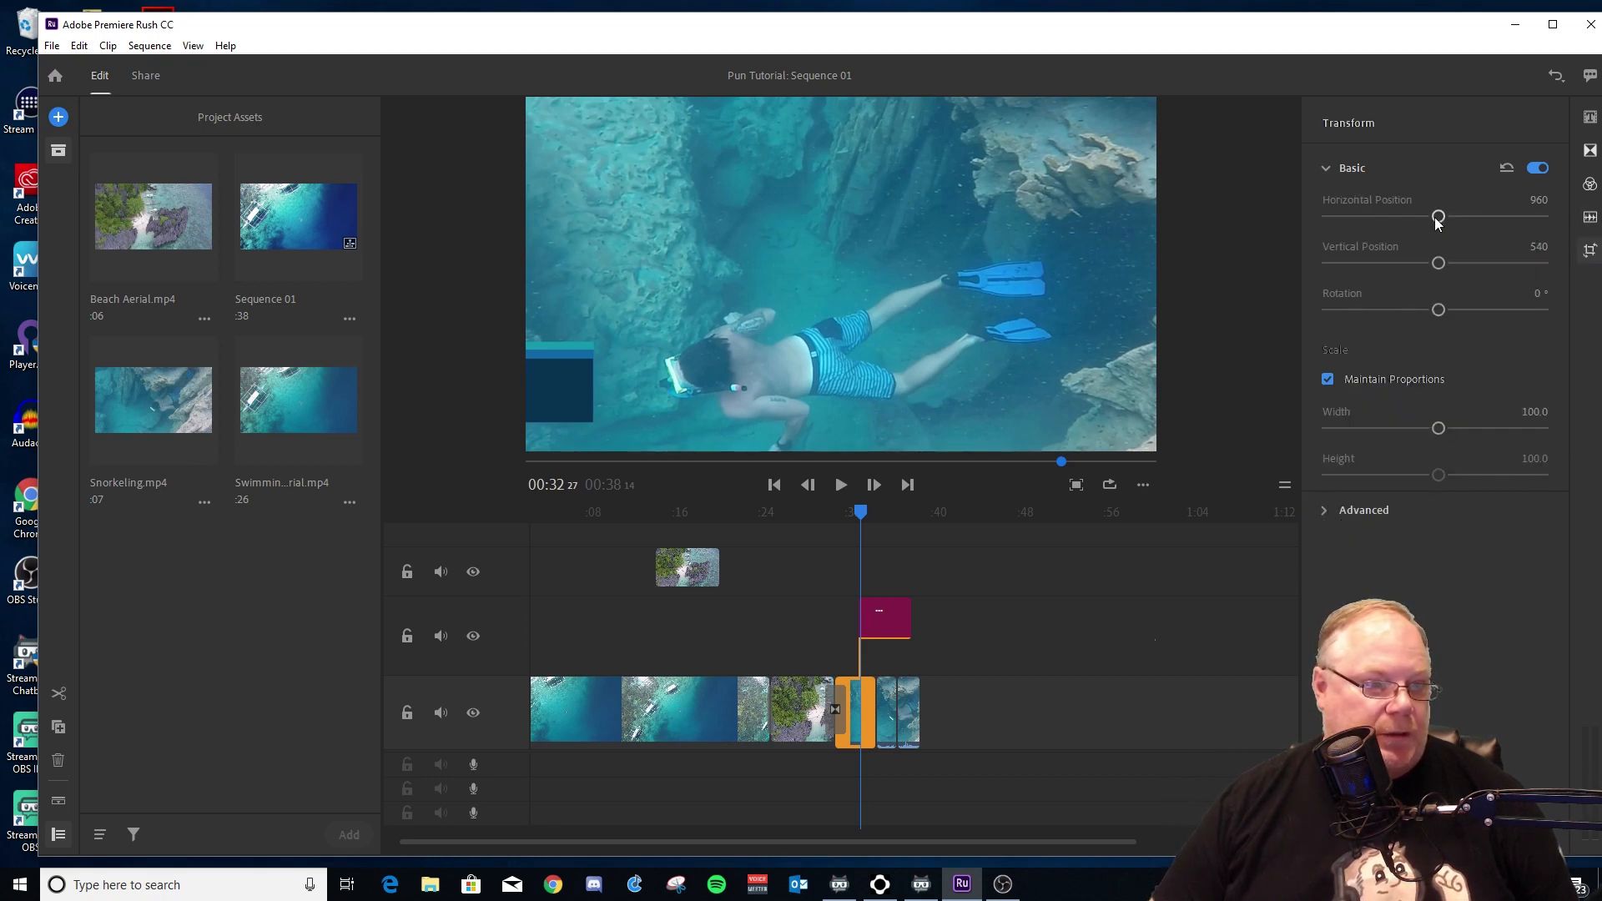
mouse_move(1438, 219)
mouse_down()
mouse_move(1406, 219)
mouse_move(1433, 230)
mouse_up()
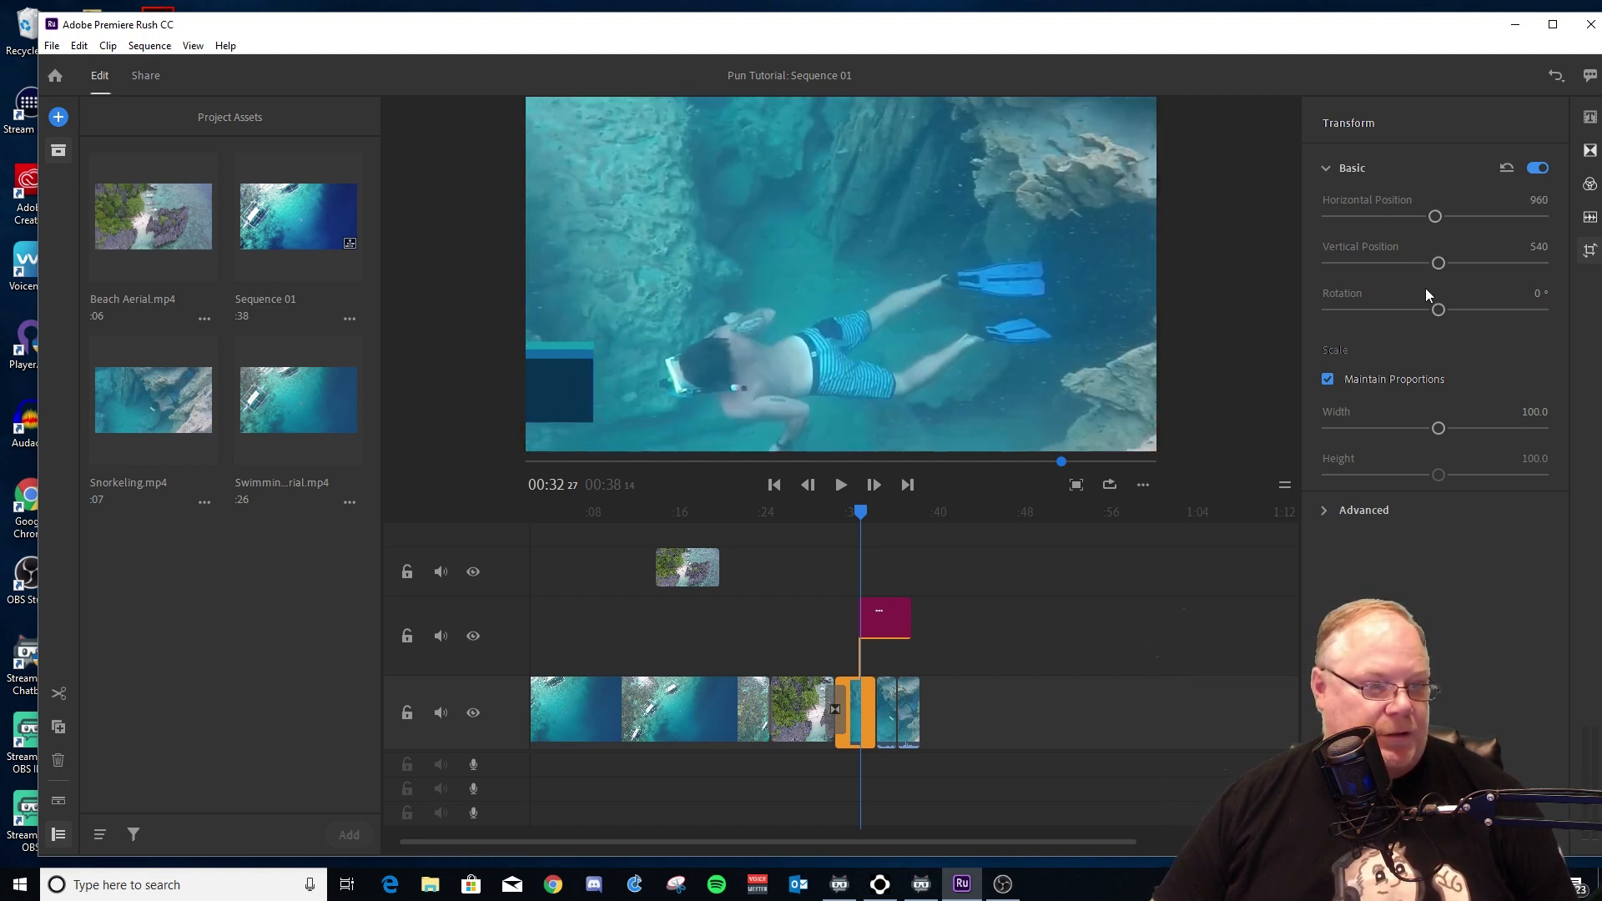
mouse_move(1431, 316)
mouse_down()
mouse_move(1265, 325)
mouse_move(1433, 309)
mouse_up()
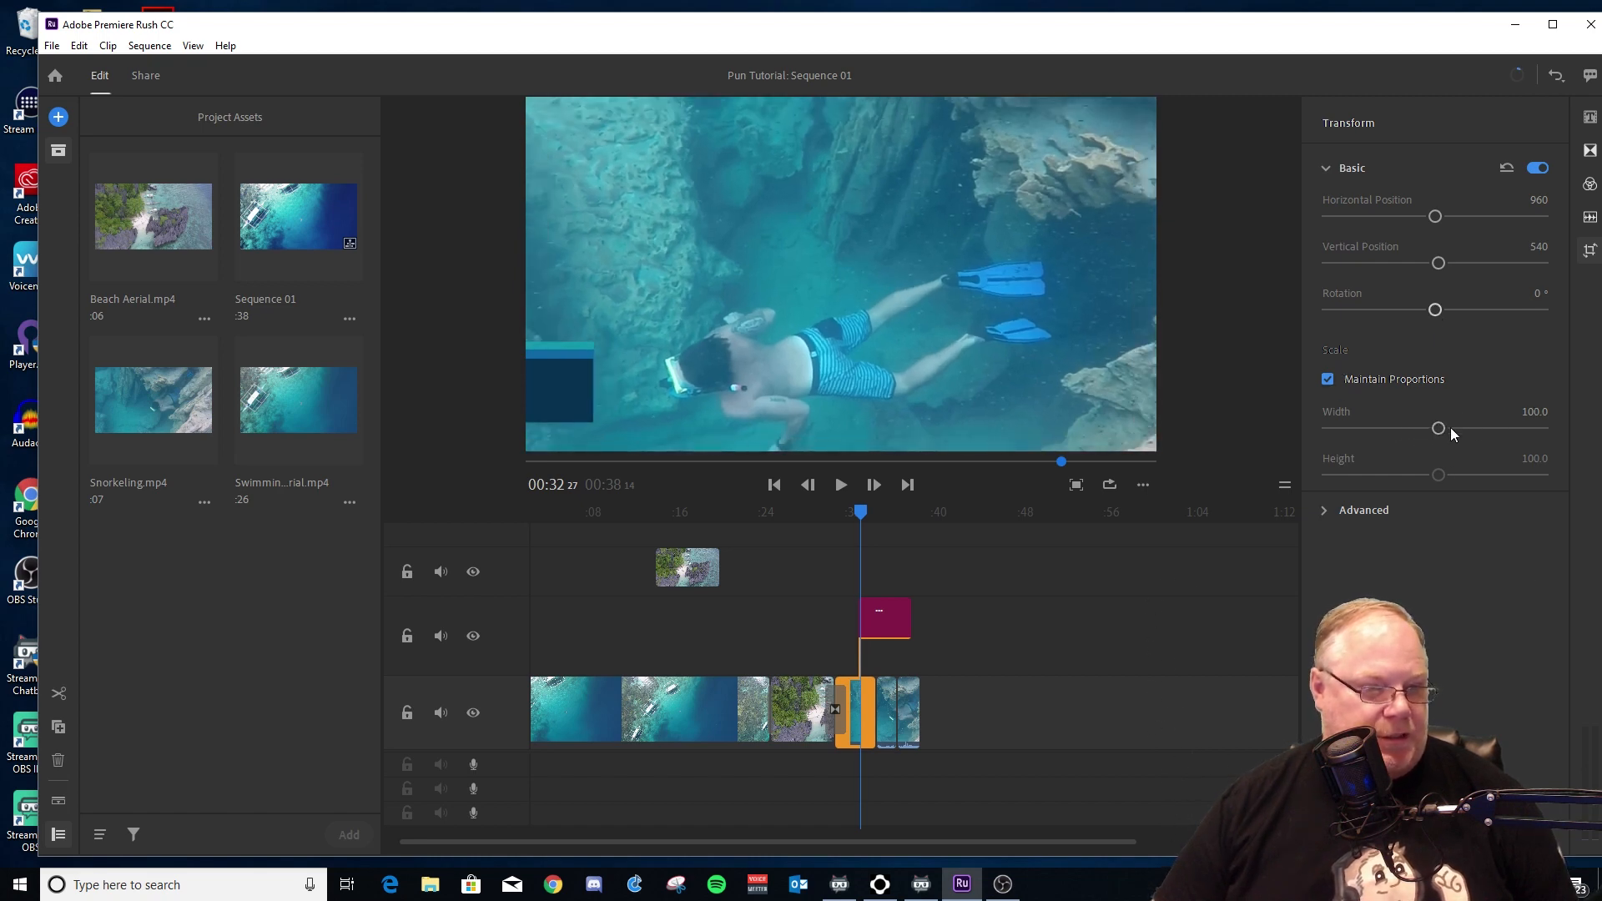
mouse_move(1448, 428)
mouse_down()
mouse_move(1568, 421)
mouse_move(1375, 418)
mouse_move(1433, 424)
mouse_up()
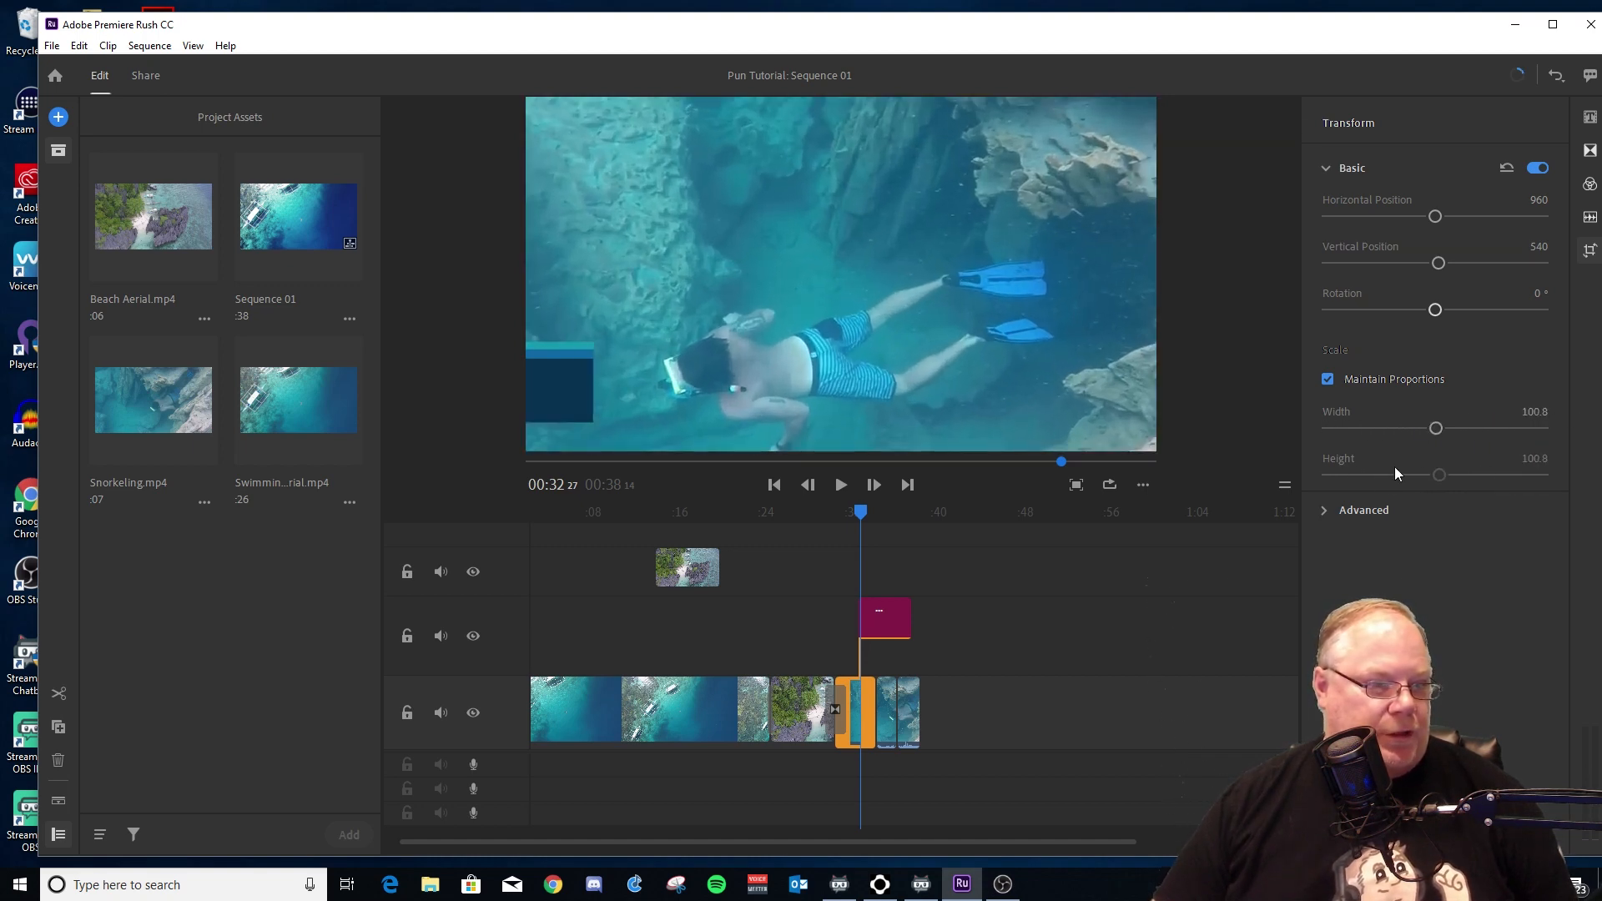
- Show the snorkeling clip's advanced crop settings, try an opacity of 83% and restore it to 100%
click(1328, 513)
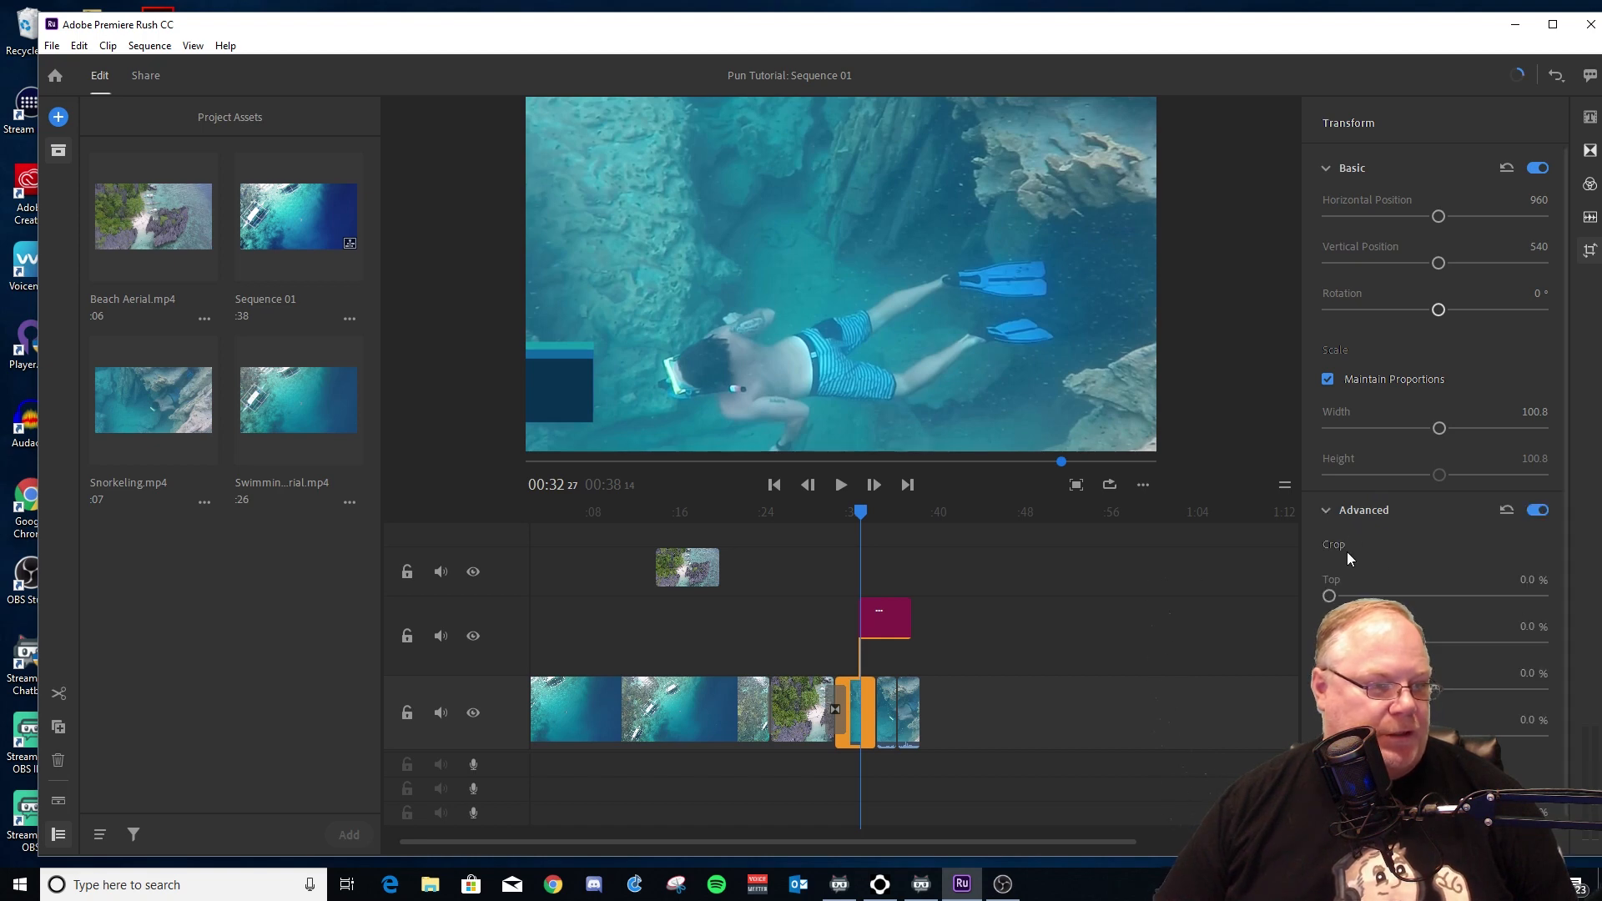
scroll(1346, 553, down, 1)
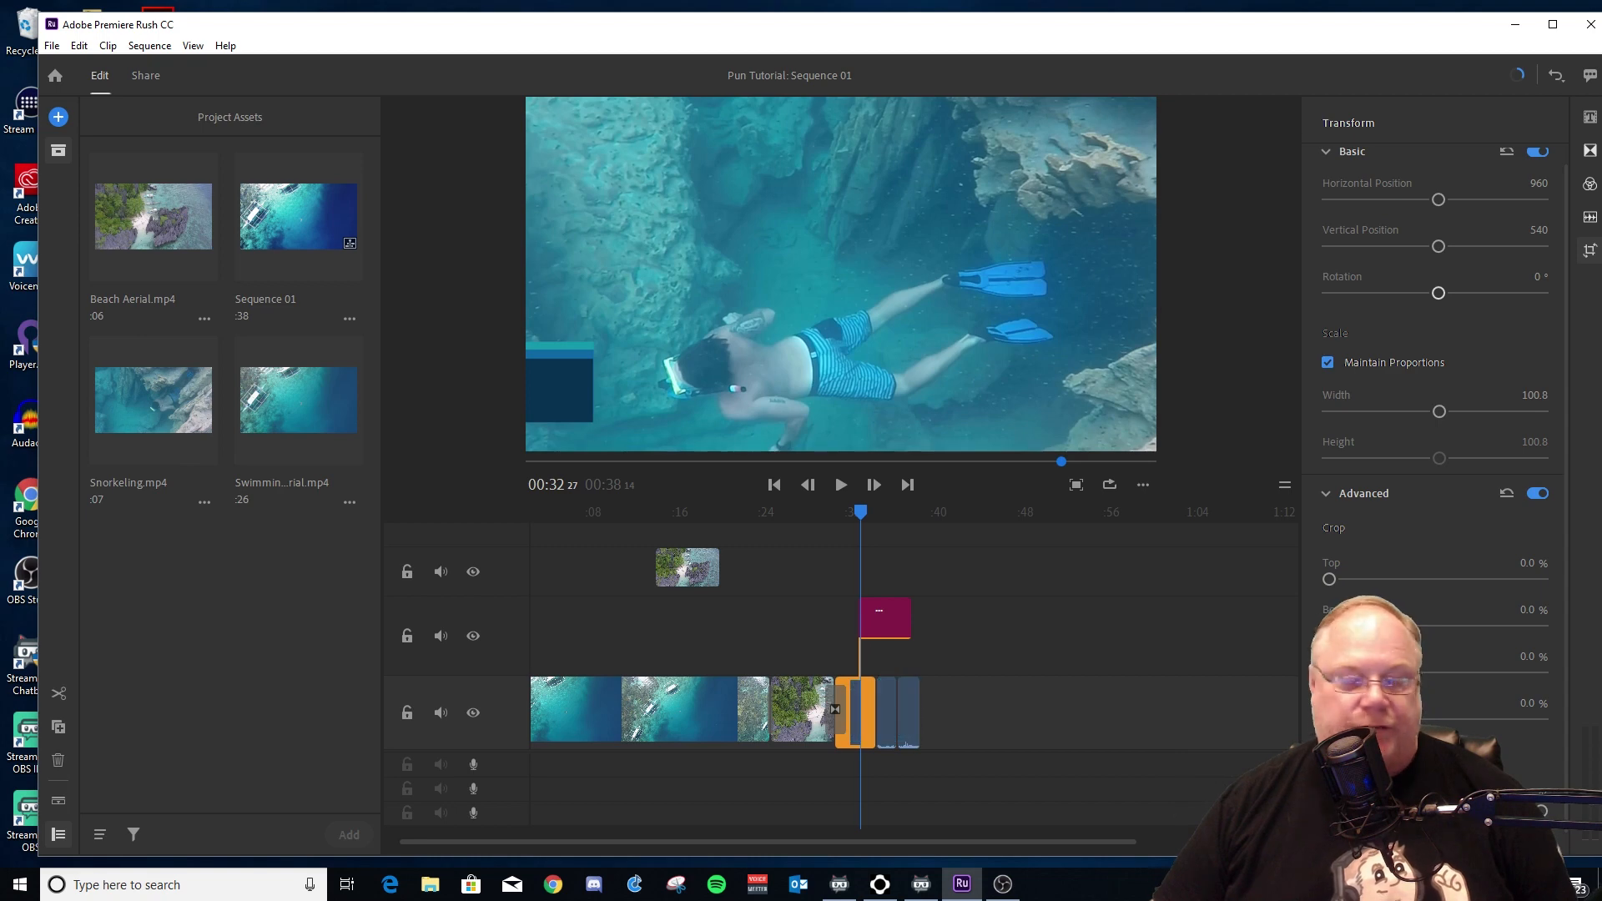
scroll(1364, 550, down, 1)
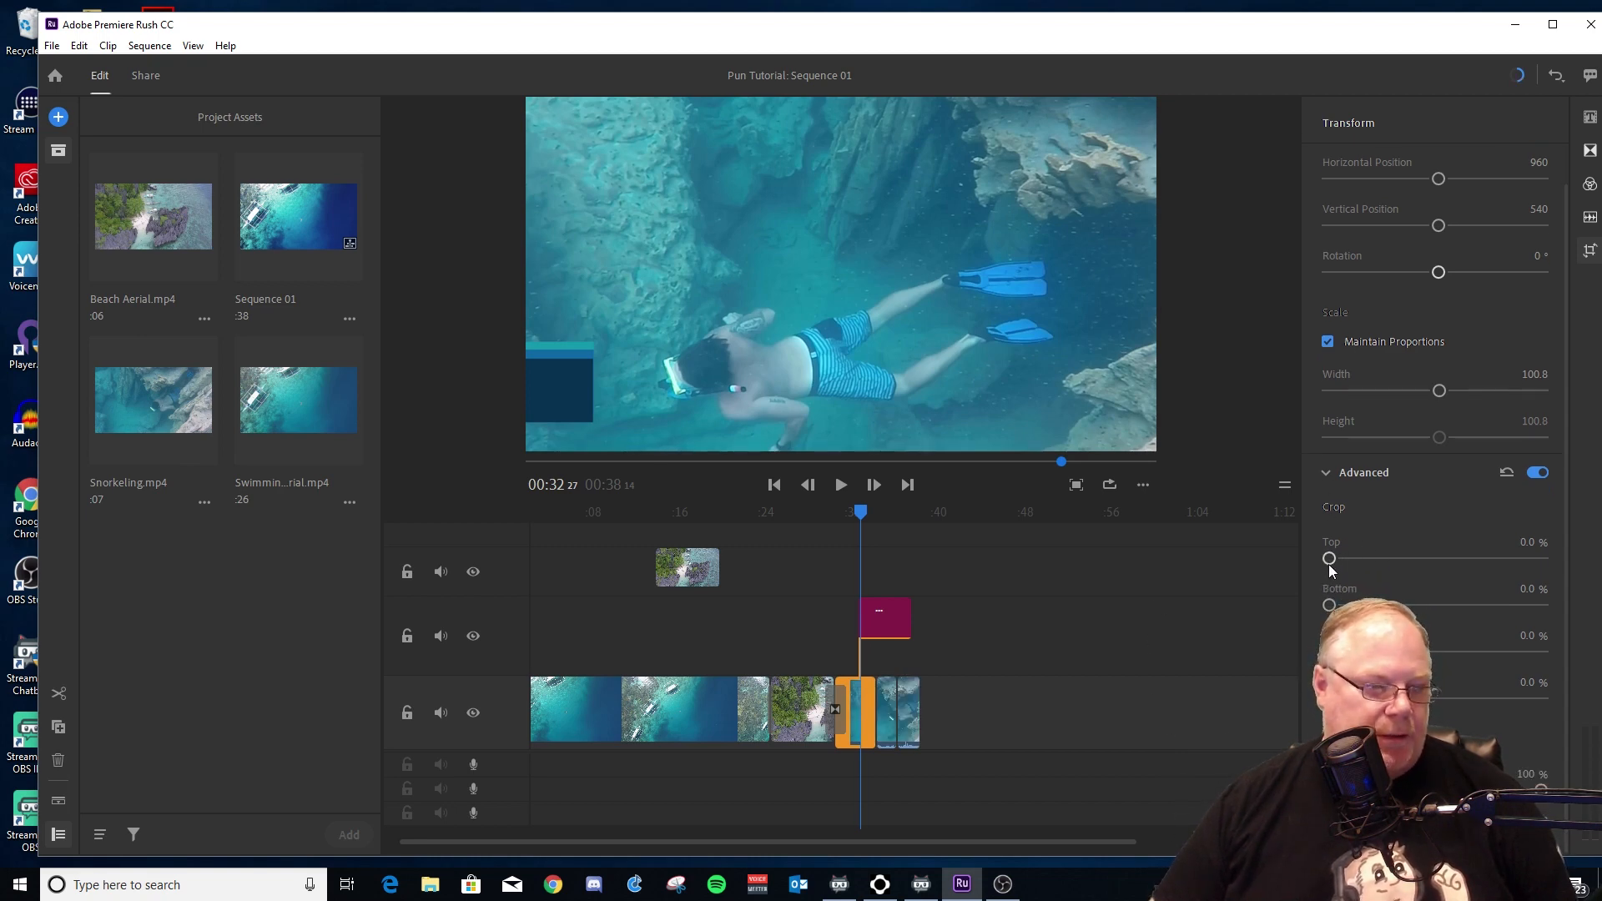
mouse_move(1329, 698)
mouse_down()
mouse_move(1381, 698)
mouse_move(1329, 699)
mouse_up()
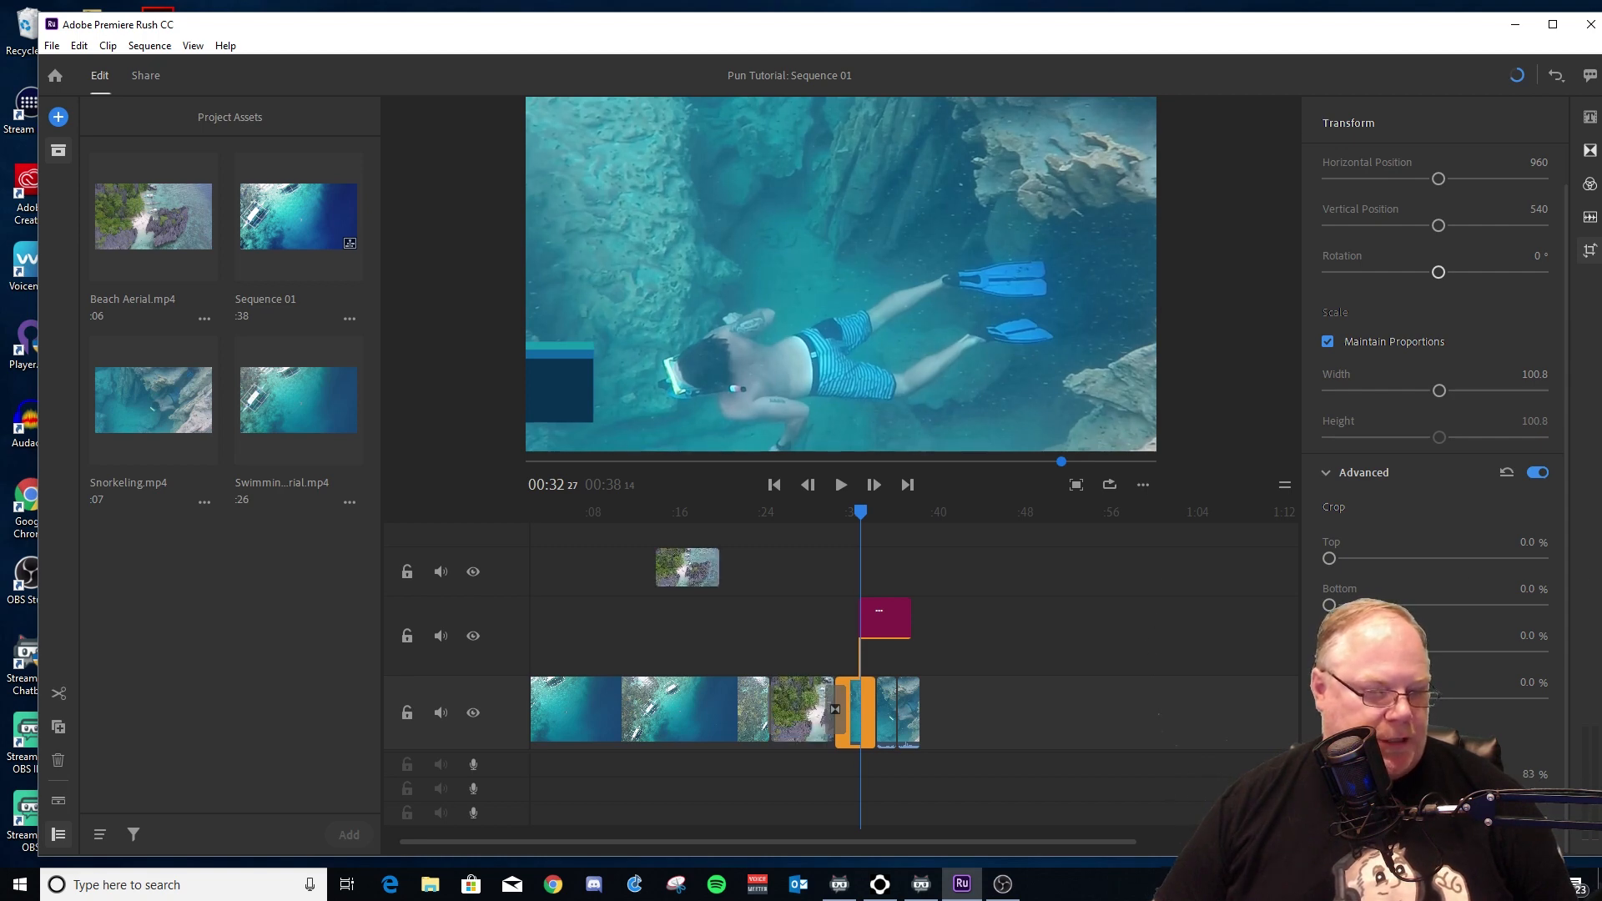
drag(1510, 790, 1543, 789)
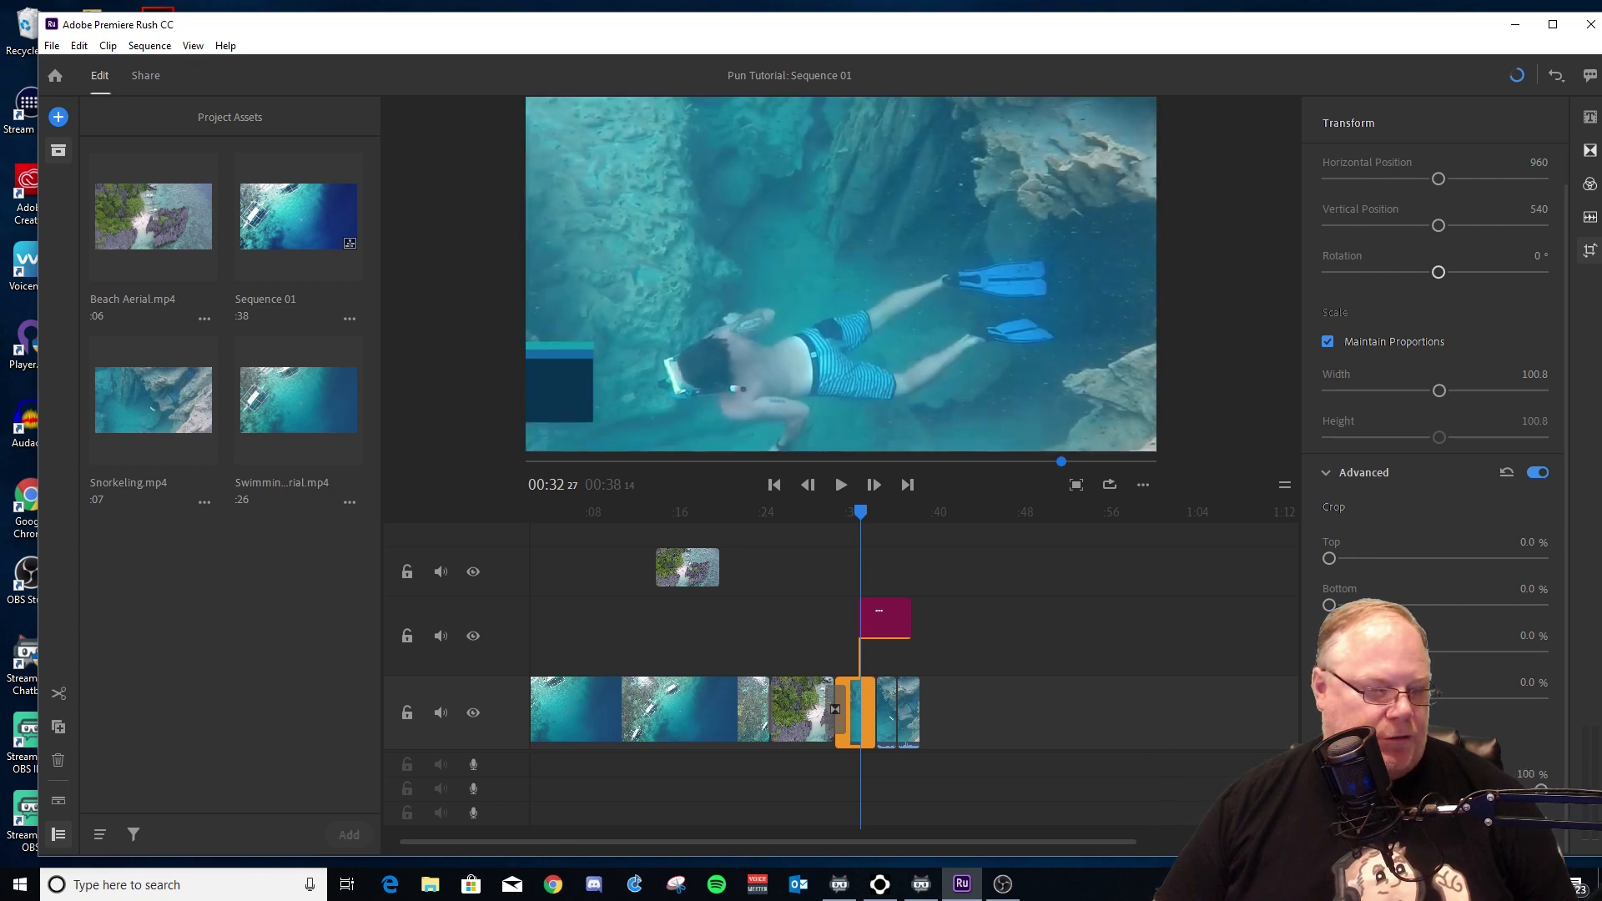
mouse_move(1329, 836)
mouse_down()
mouse_move(1368, 837)
mouse_move(1329, 837)
mouse_up()
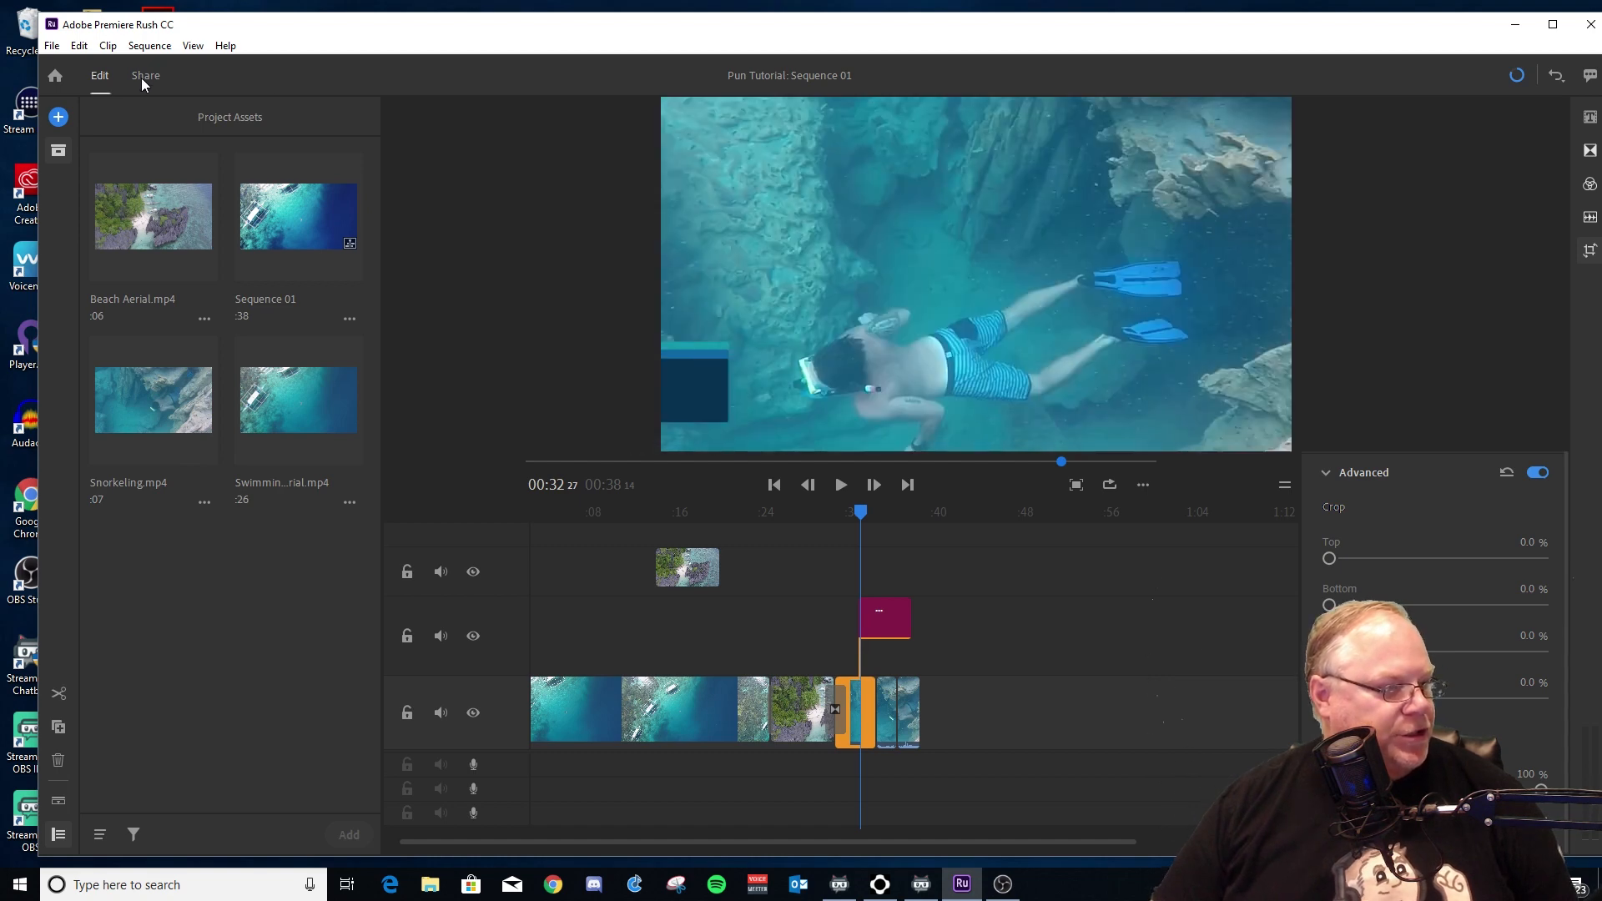
- Show the sharing destinations and review the YouTube export's advanced settings and available presets
click(142, 77)
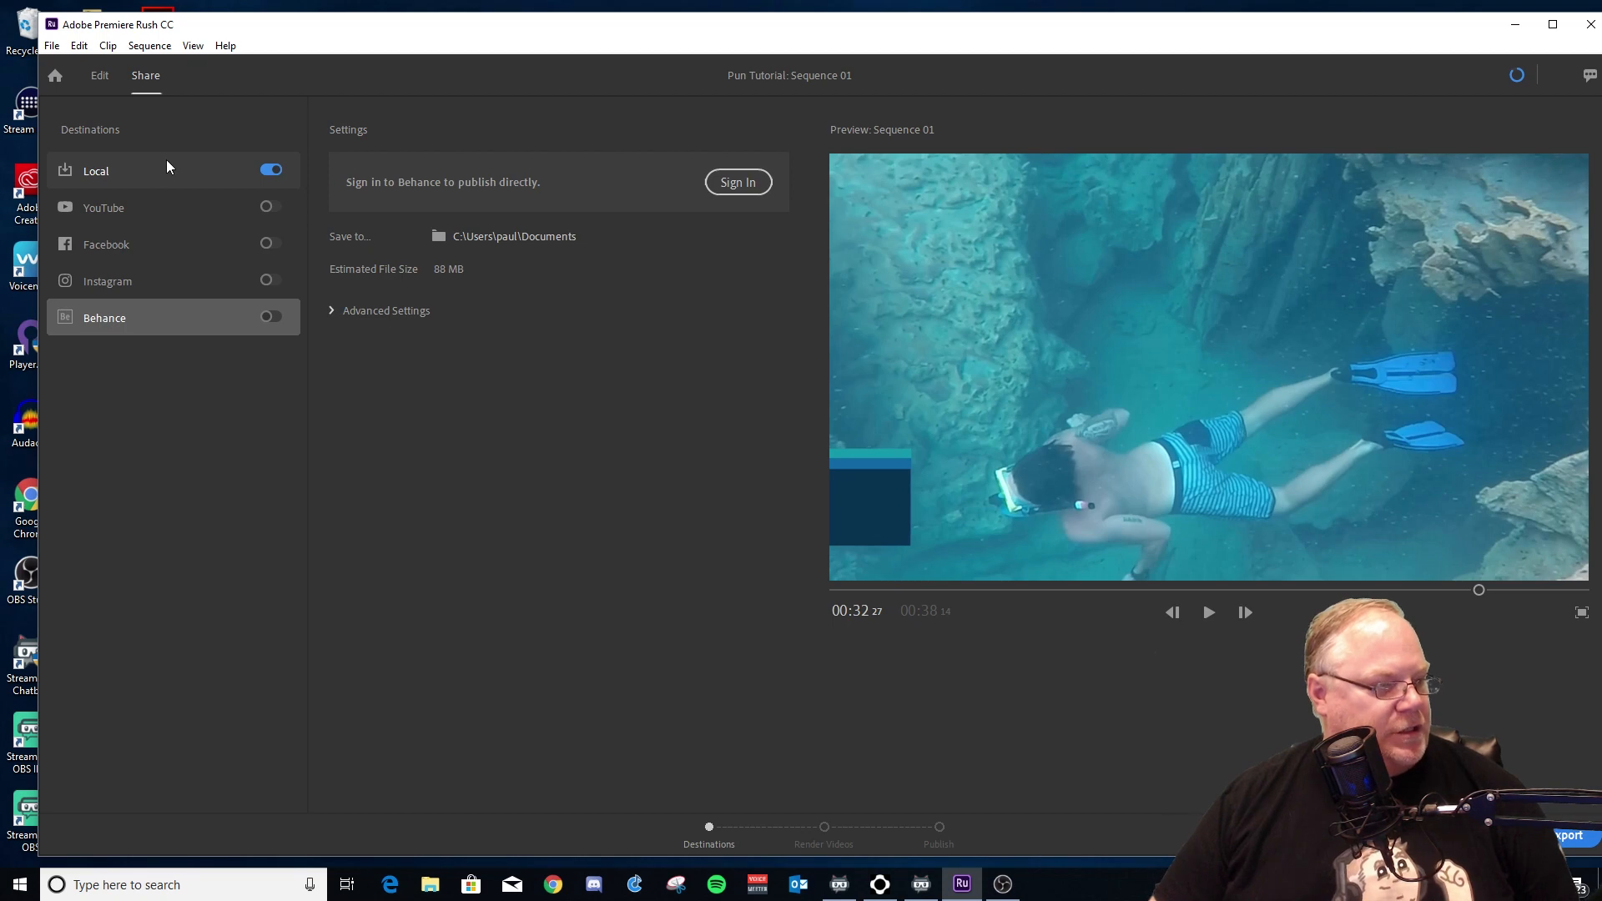
click(222, 207)
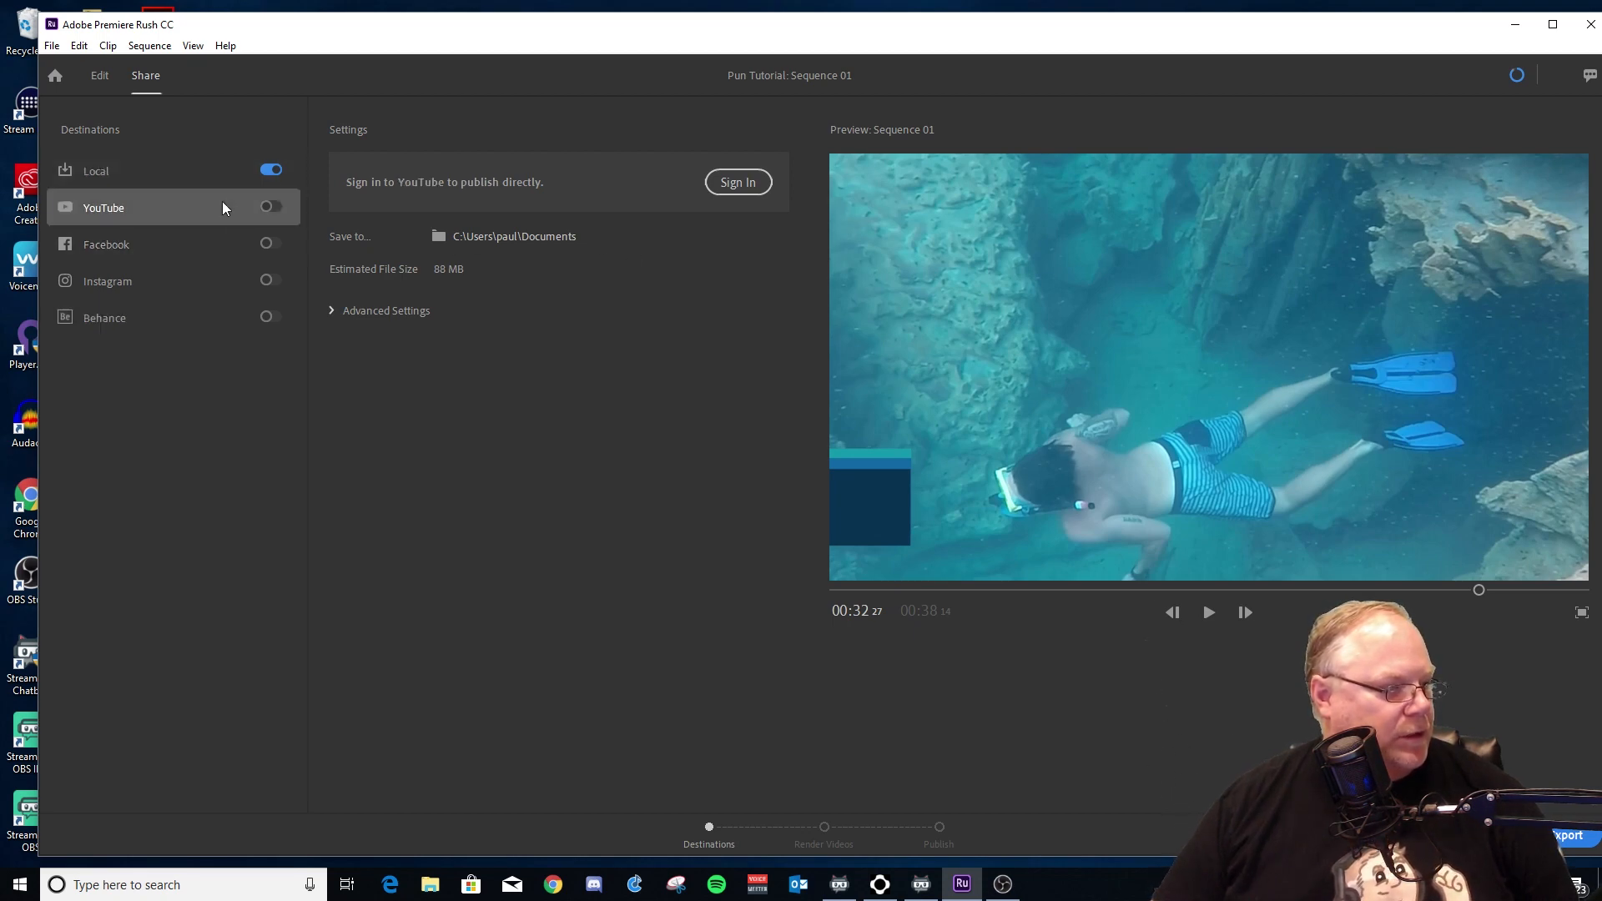
click(269, 208)
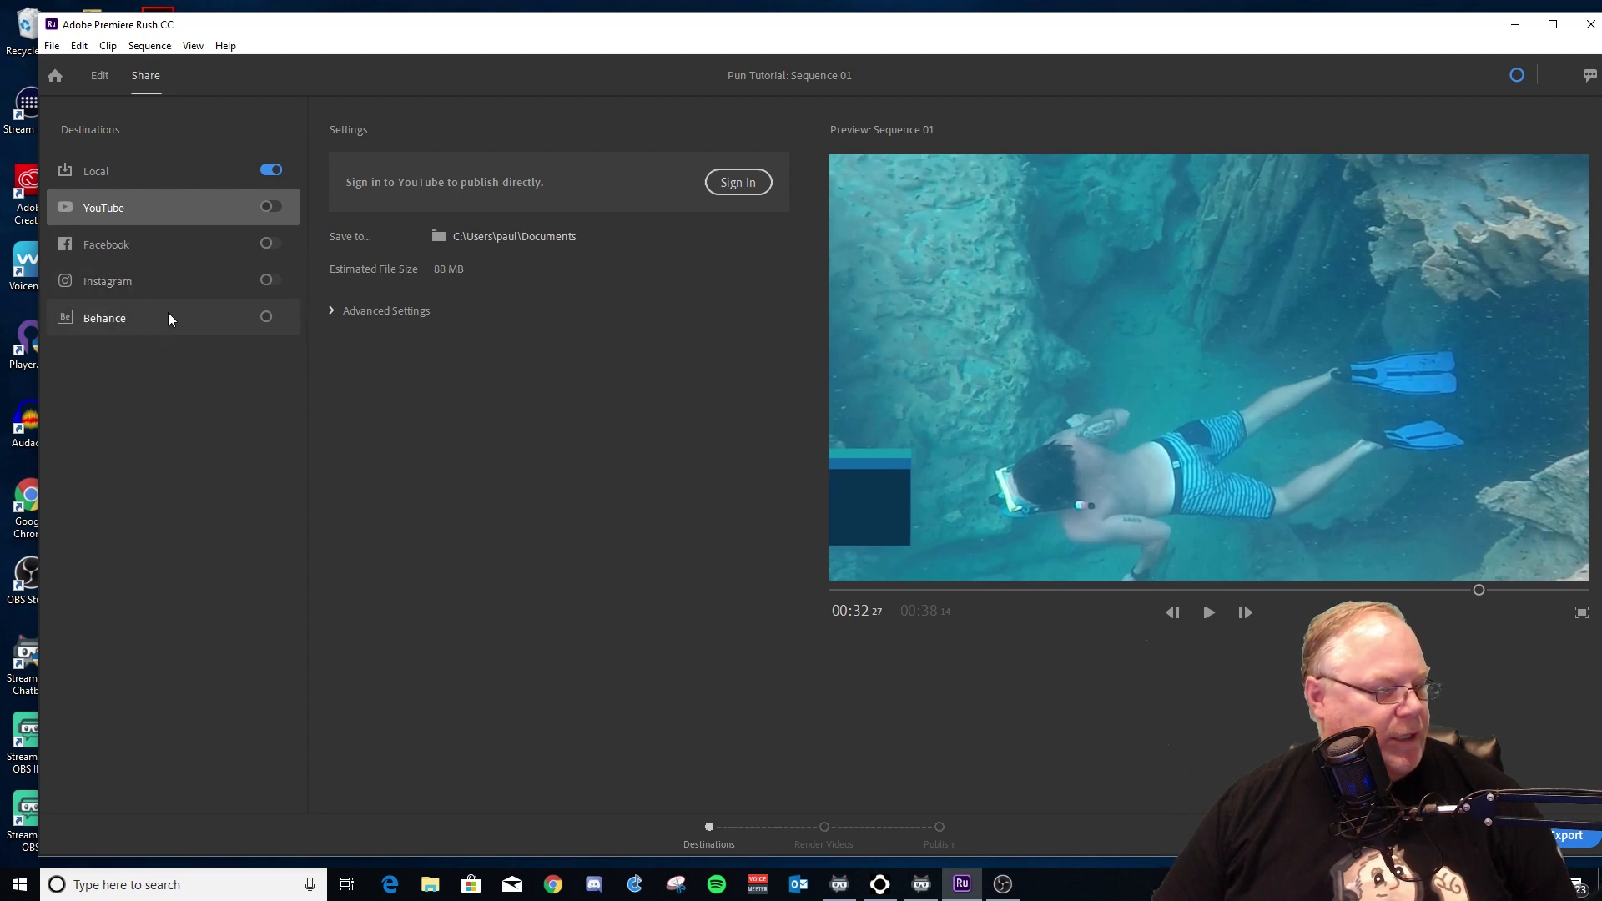
click(347, 312)
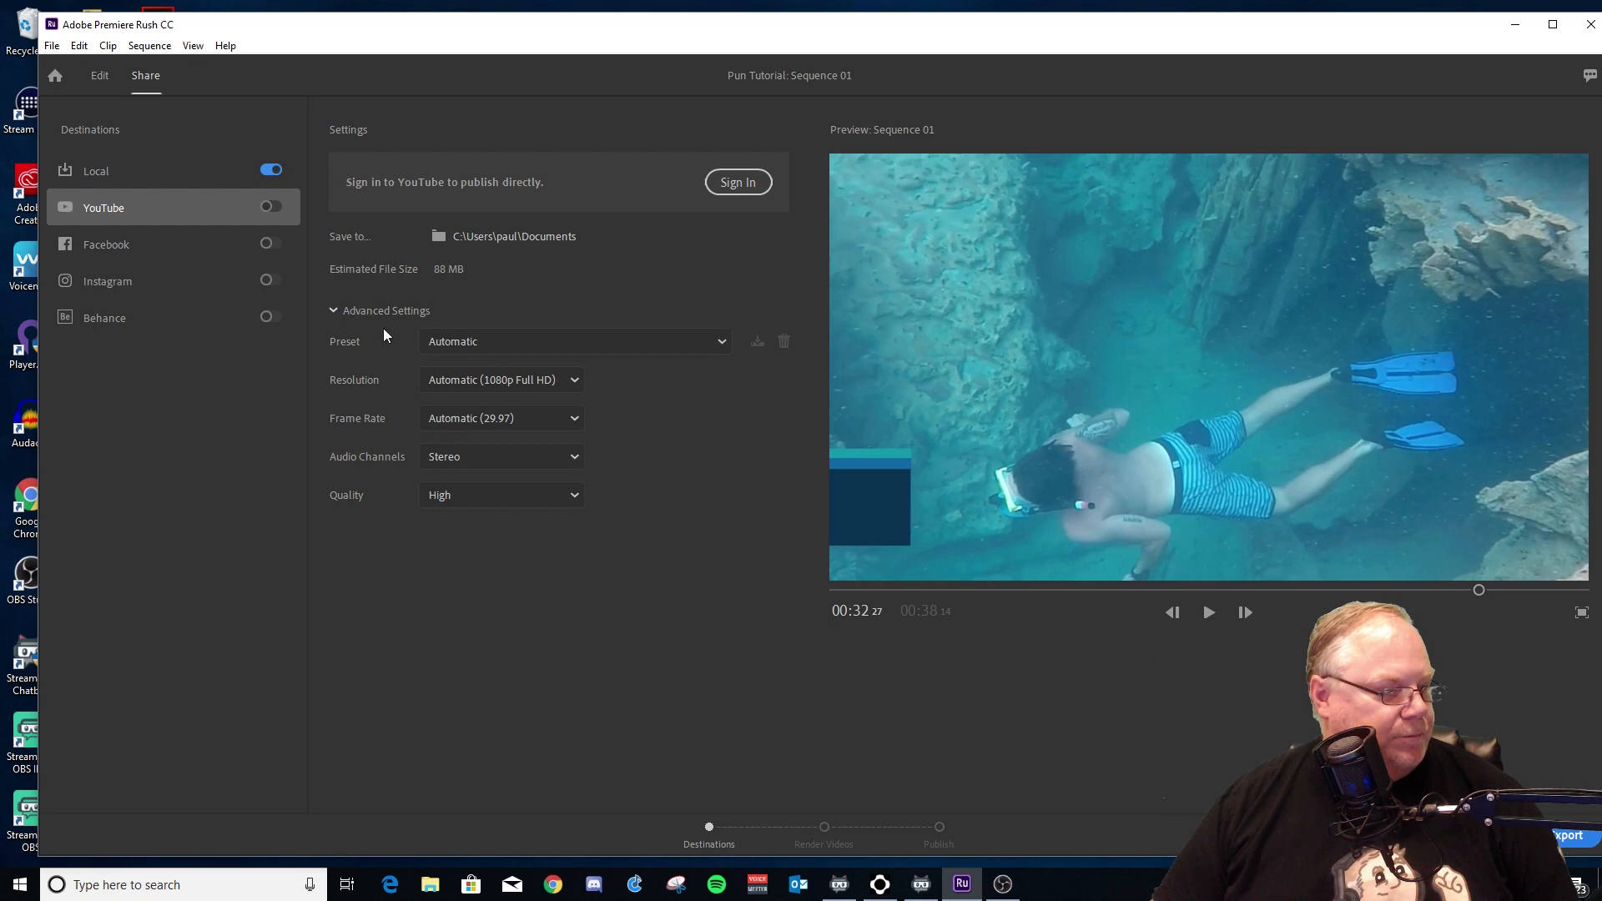
click(693, 340)
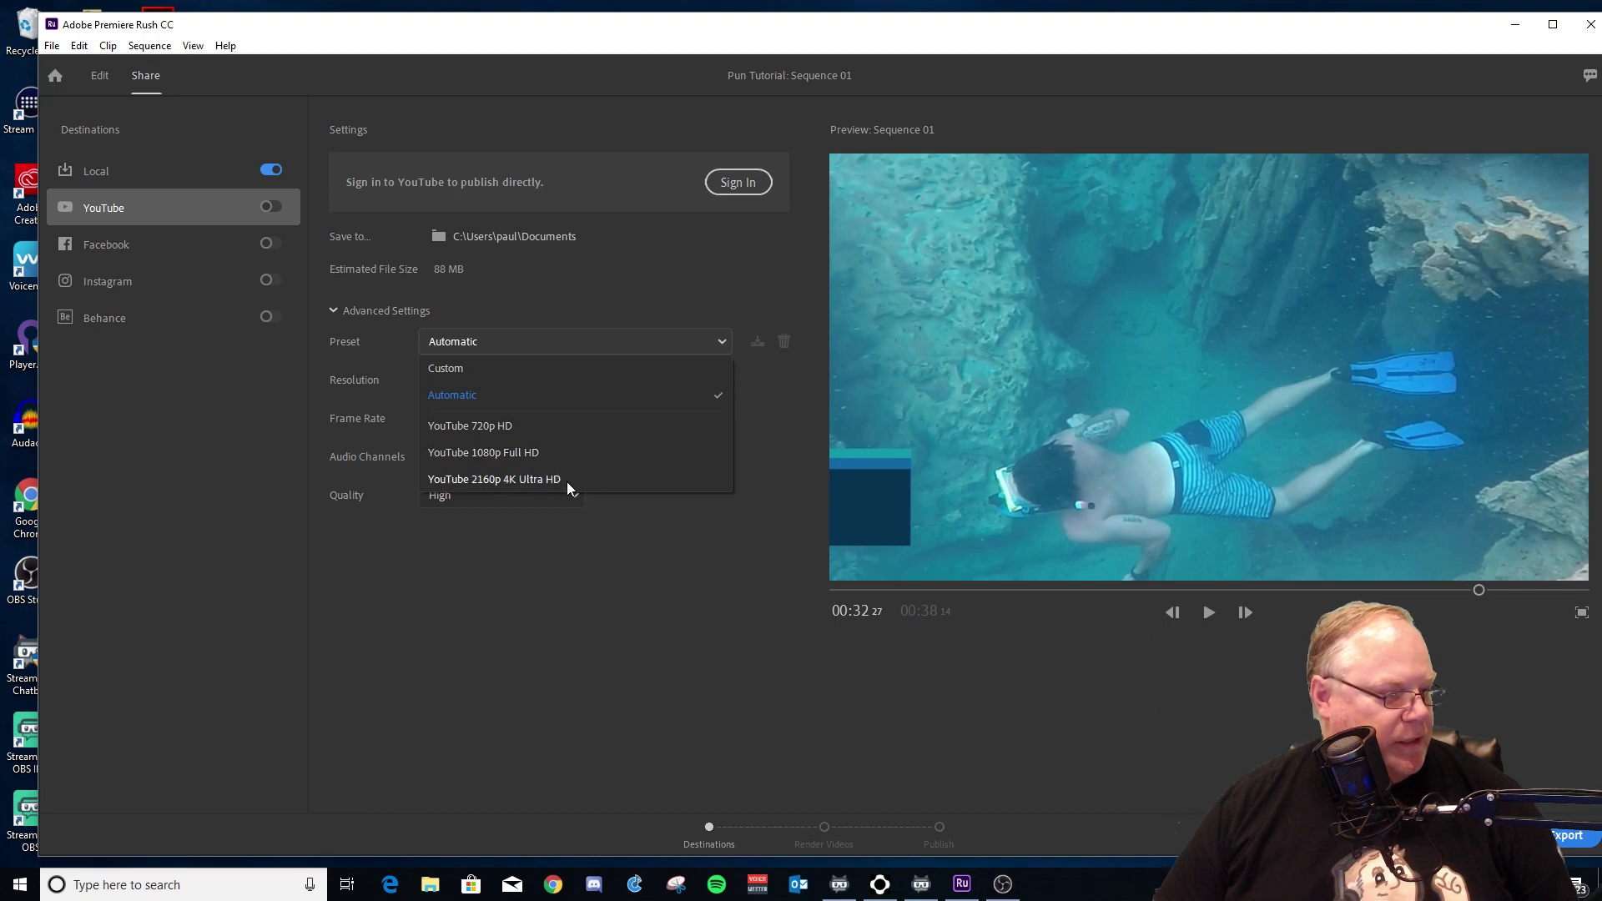
click(652, 543)
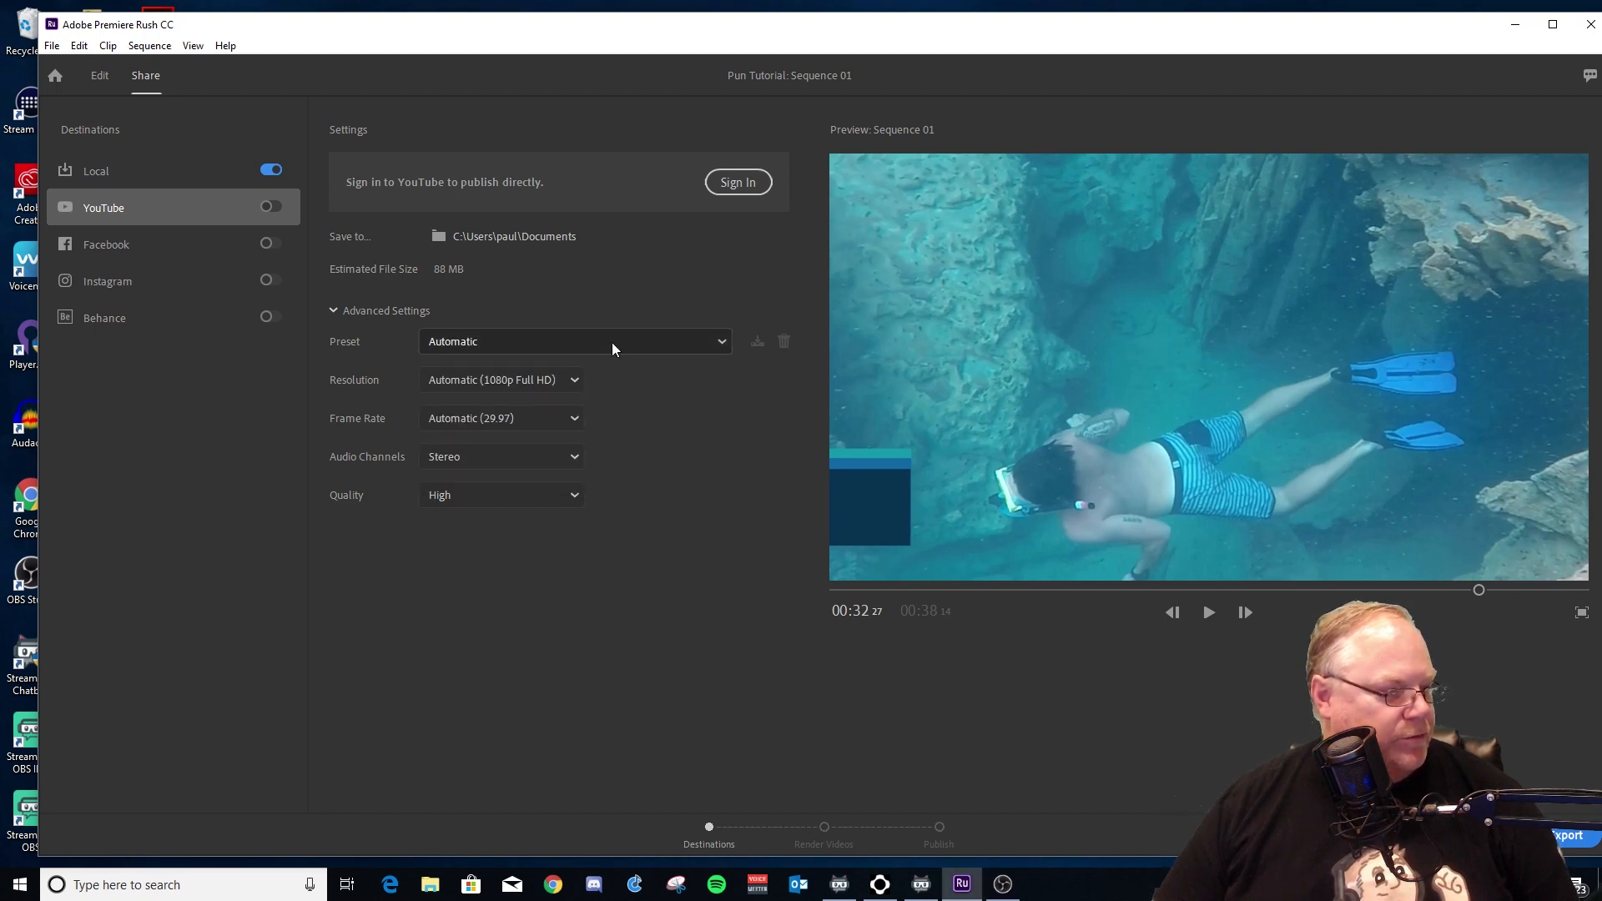
- Review the advanced settings of the Local export and its available presets, keeping Automatic
click(243, 179)
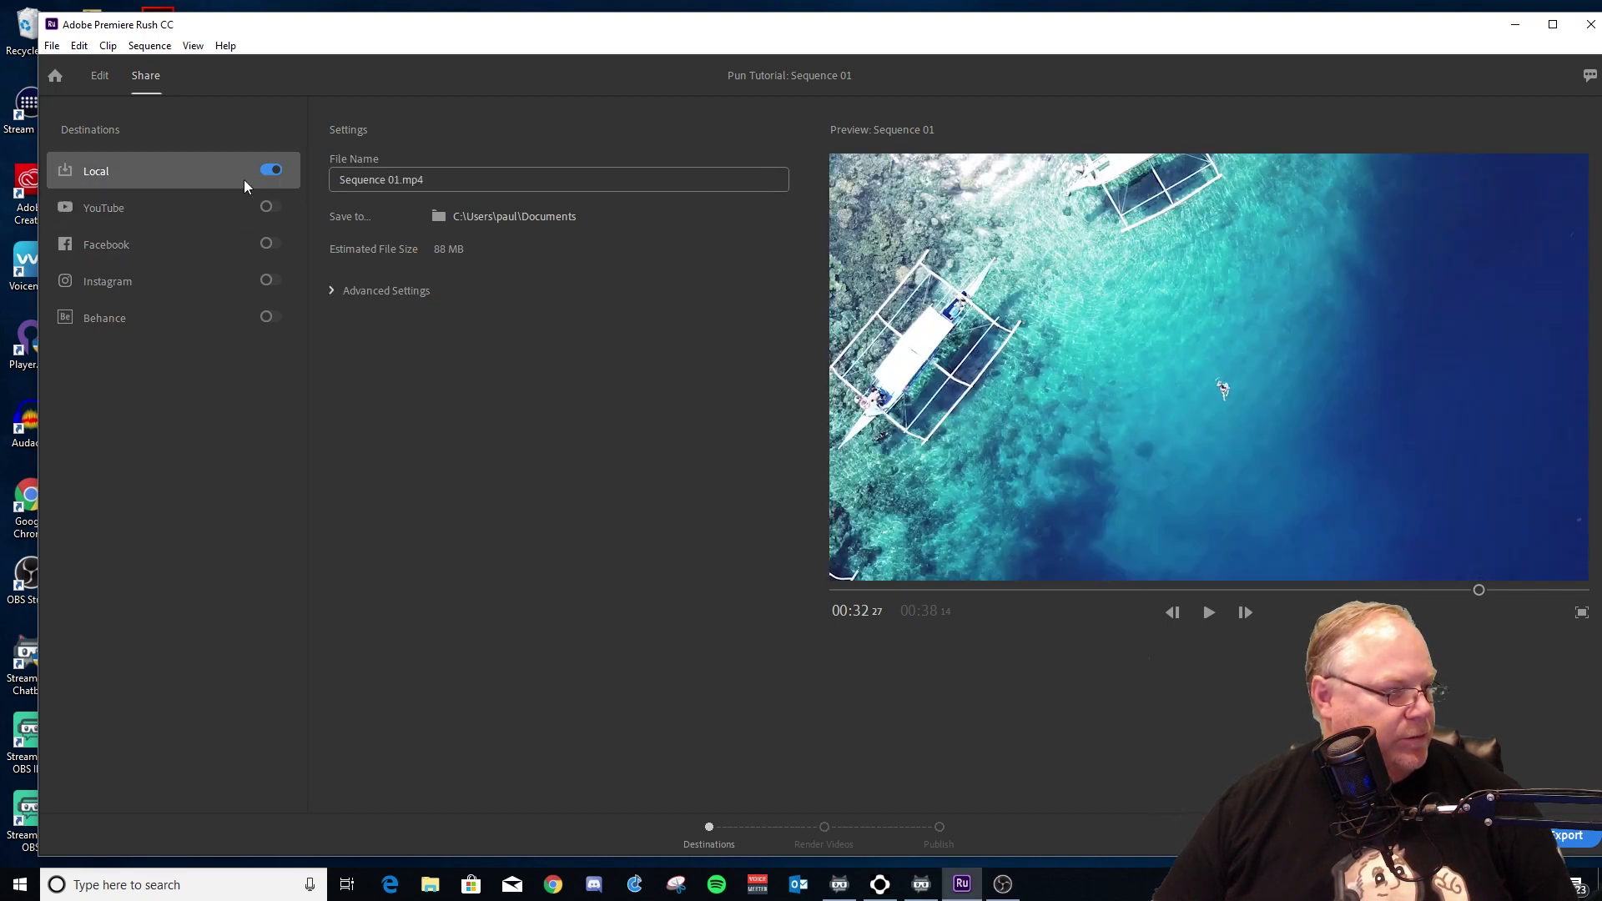
click(331, 291)
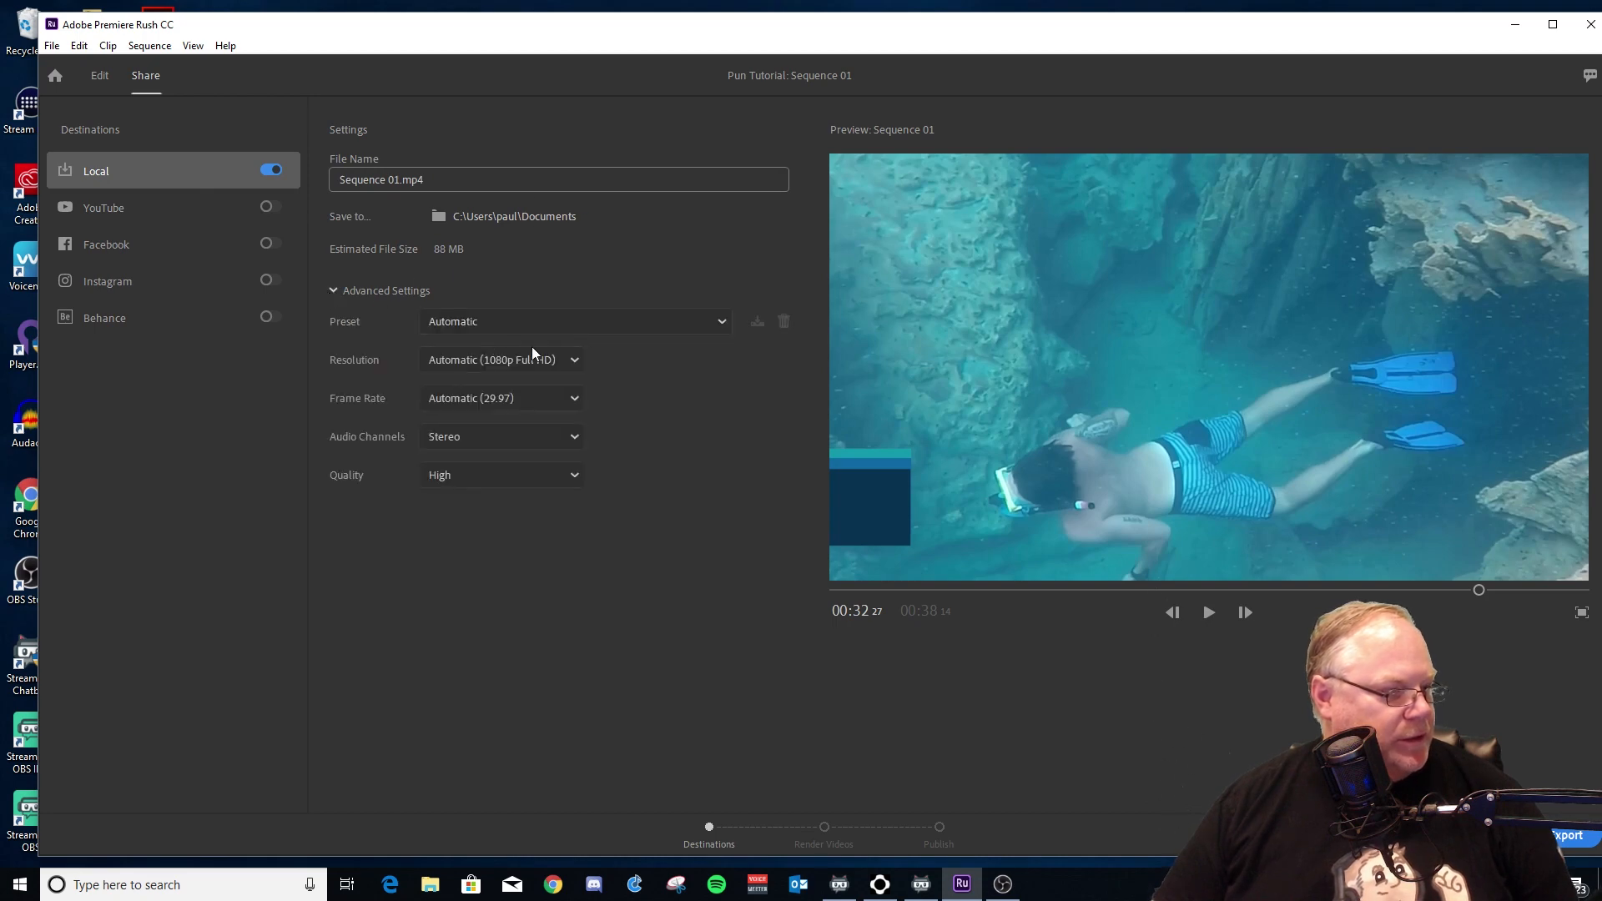
click(622, 322)
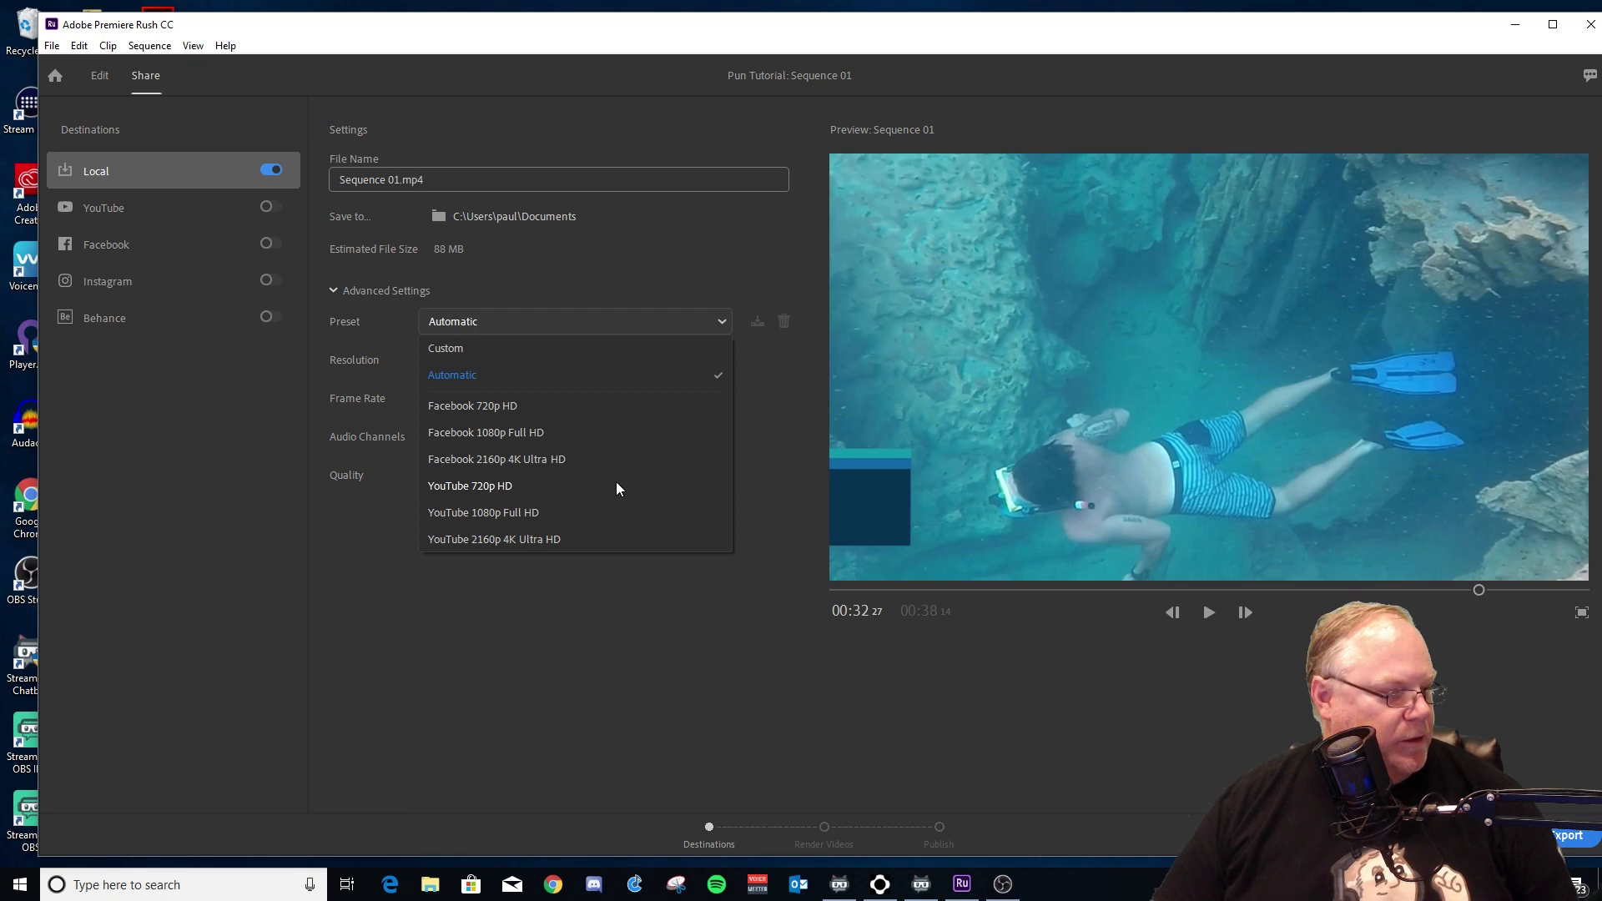
click(564, 640)
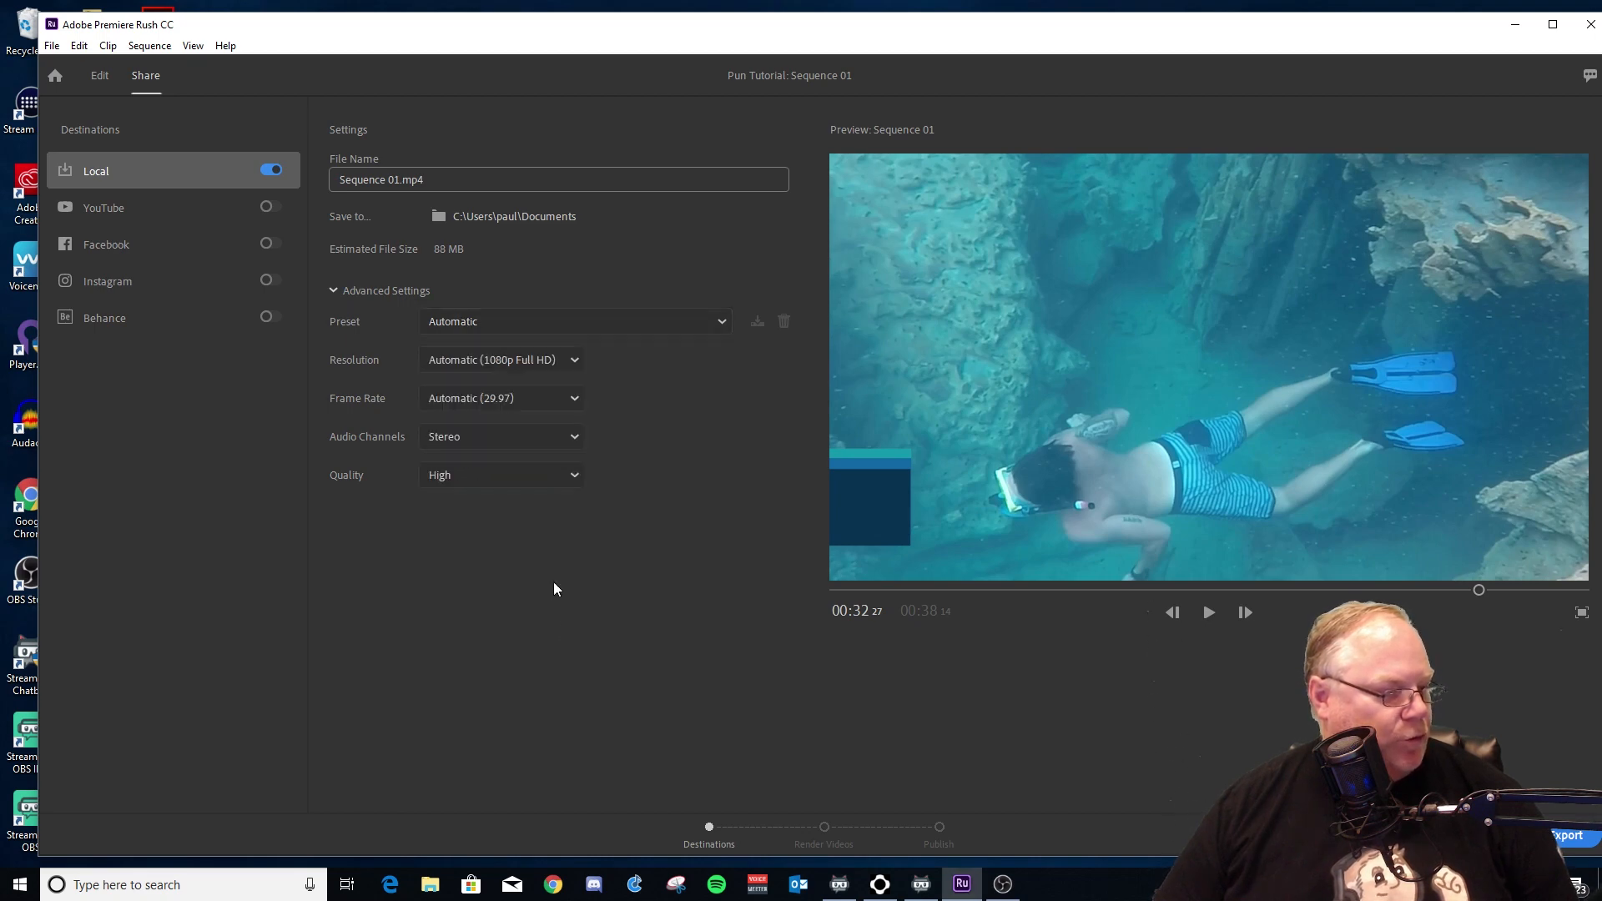
- Review the resolution, frame rate, audio channel and quality options of the Local export, keeping quality at High
click(565, 370)
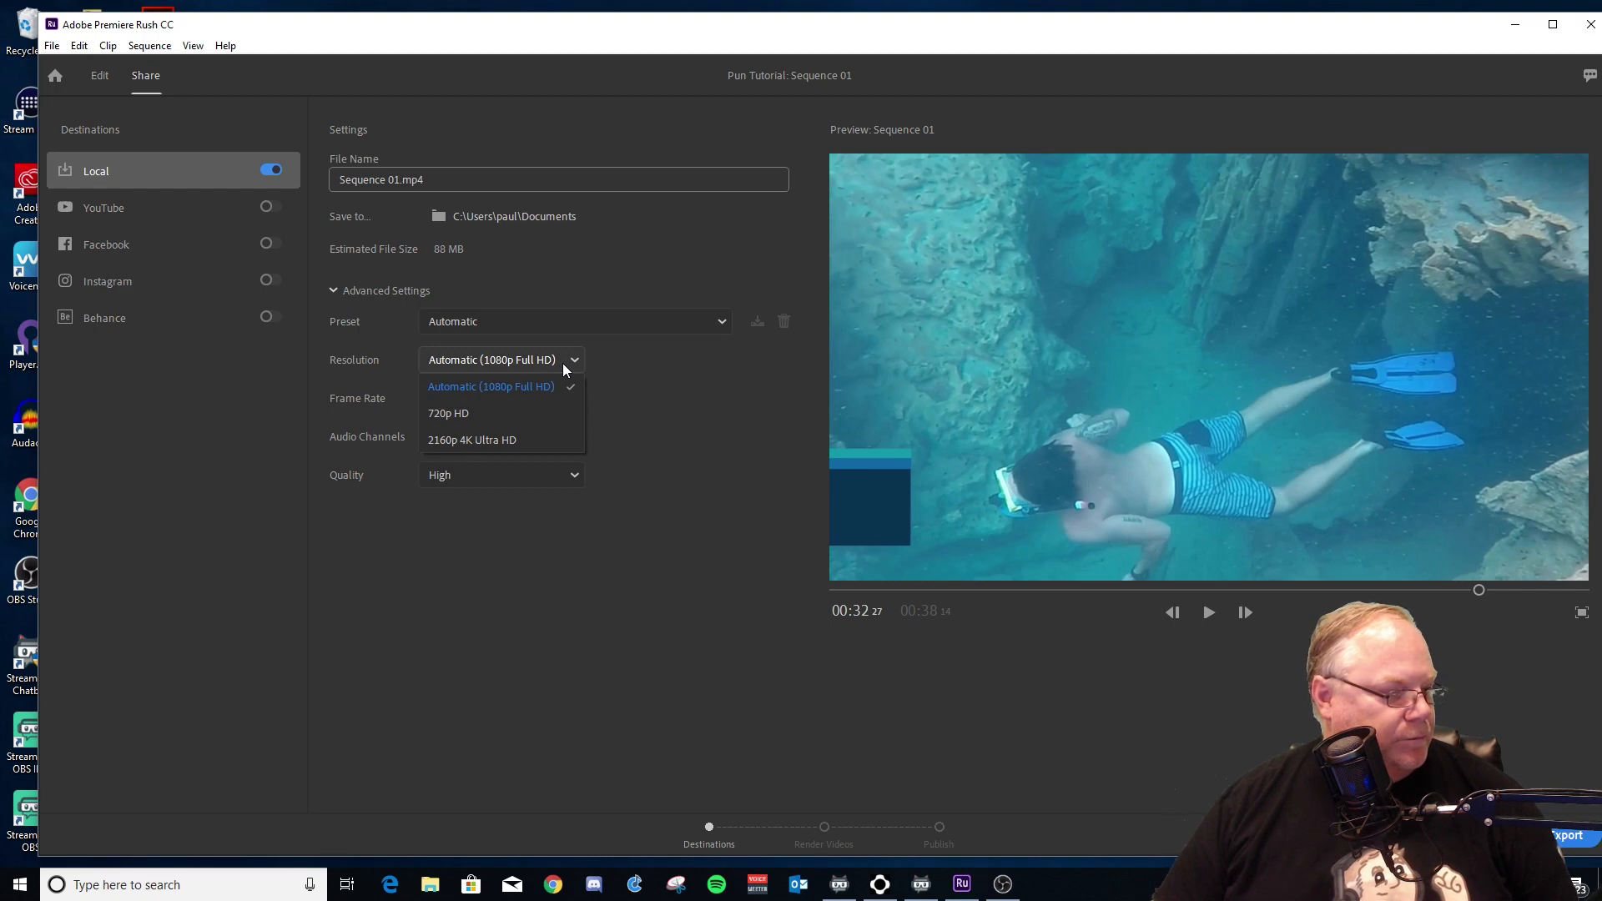
click(562, 363)
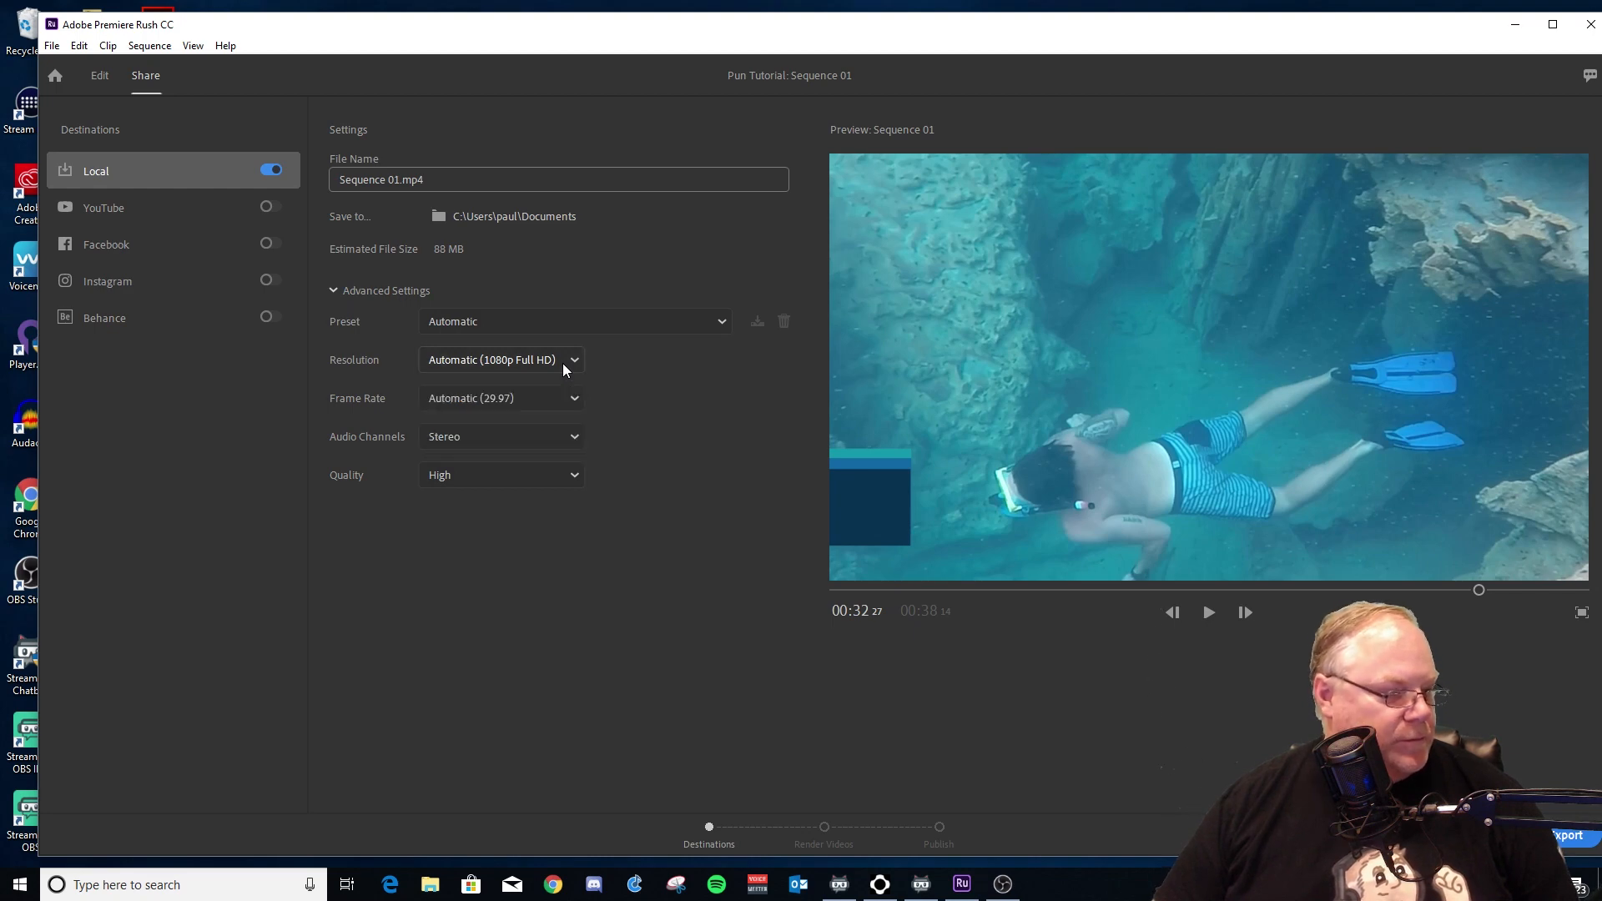
click(565, 407)
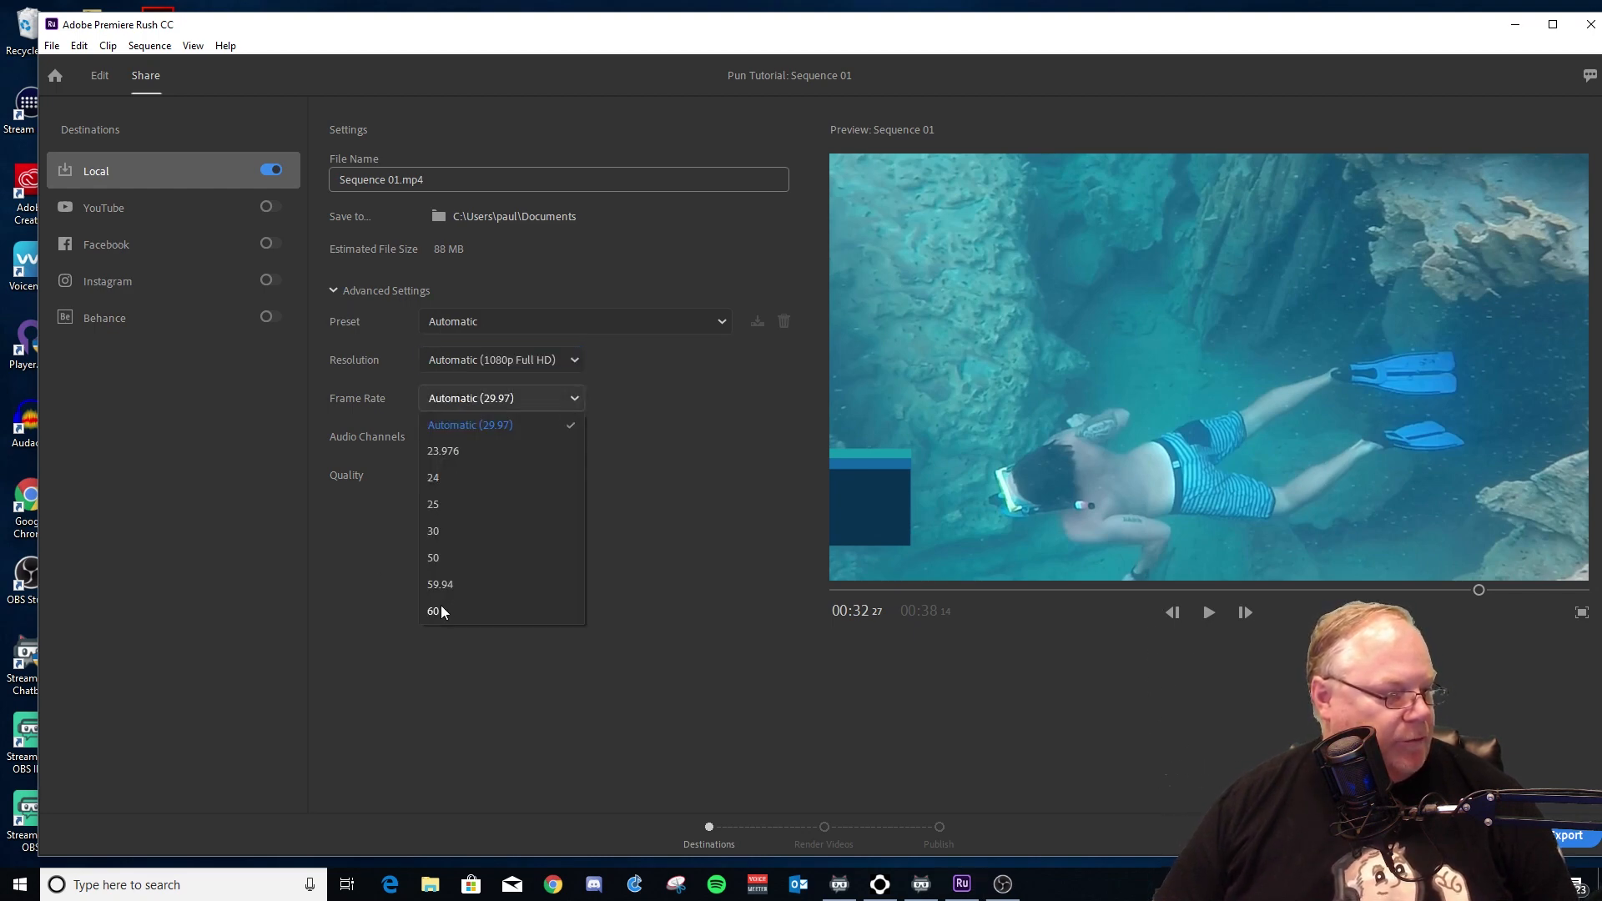
click(408, 574)
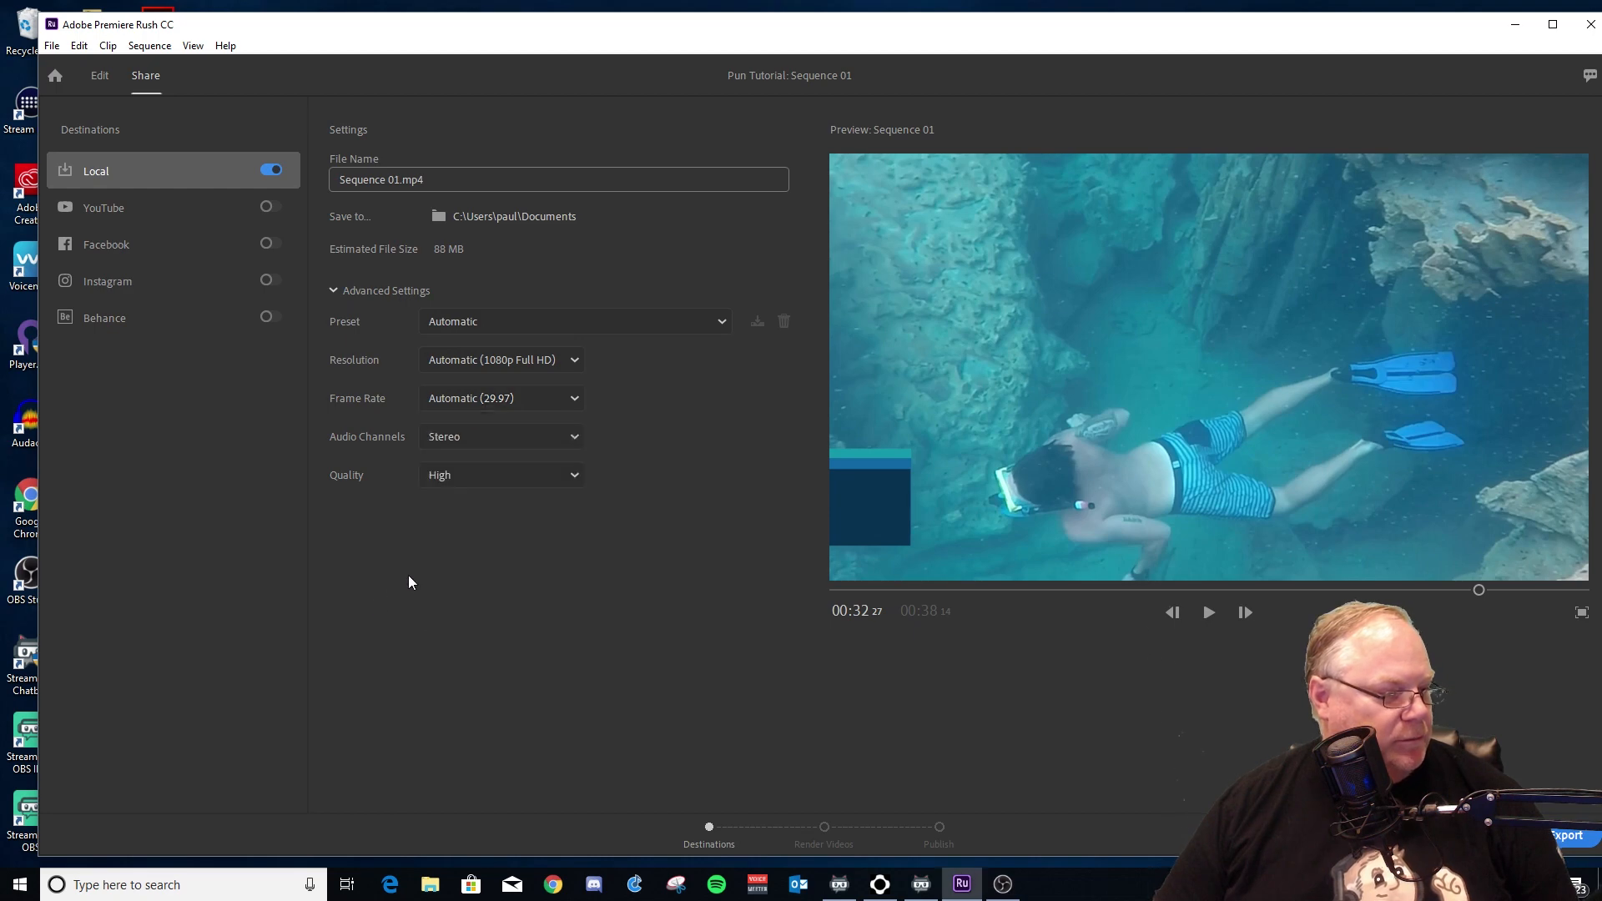
click(563, 433)
click(515, 438)
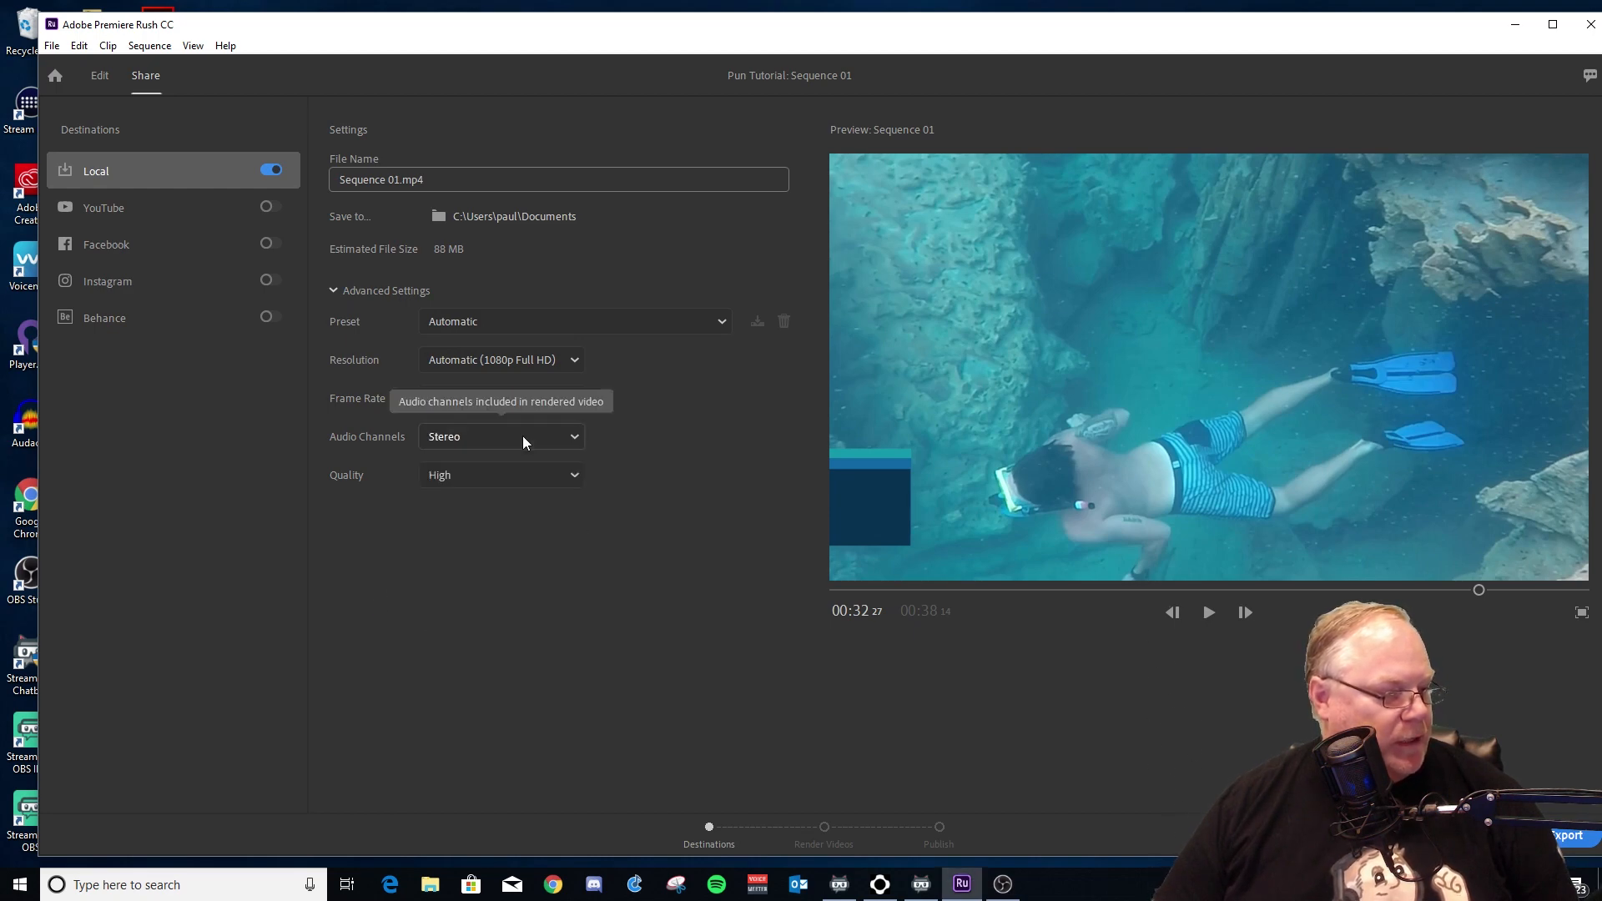
click(523, 472)
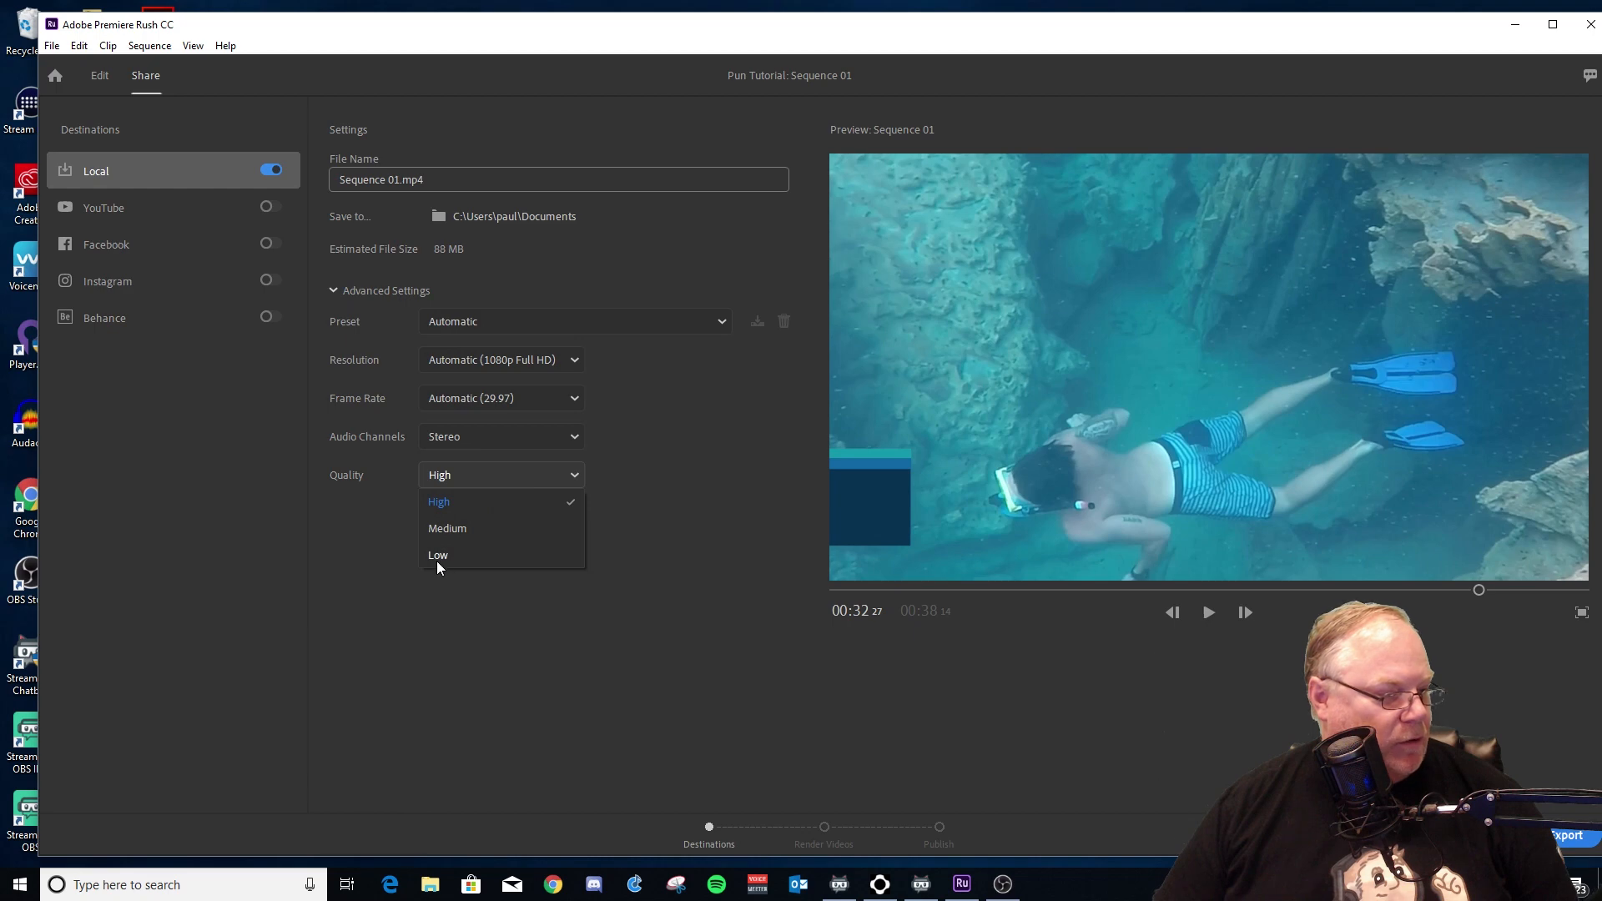
click(494, 473)
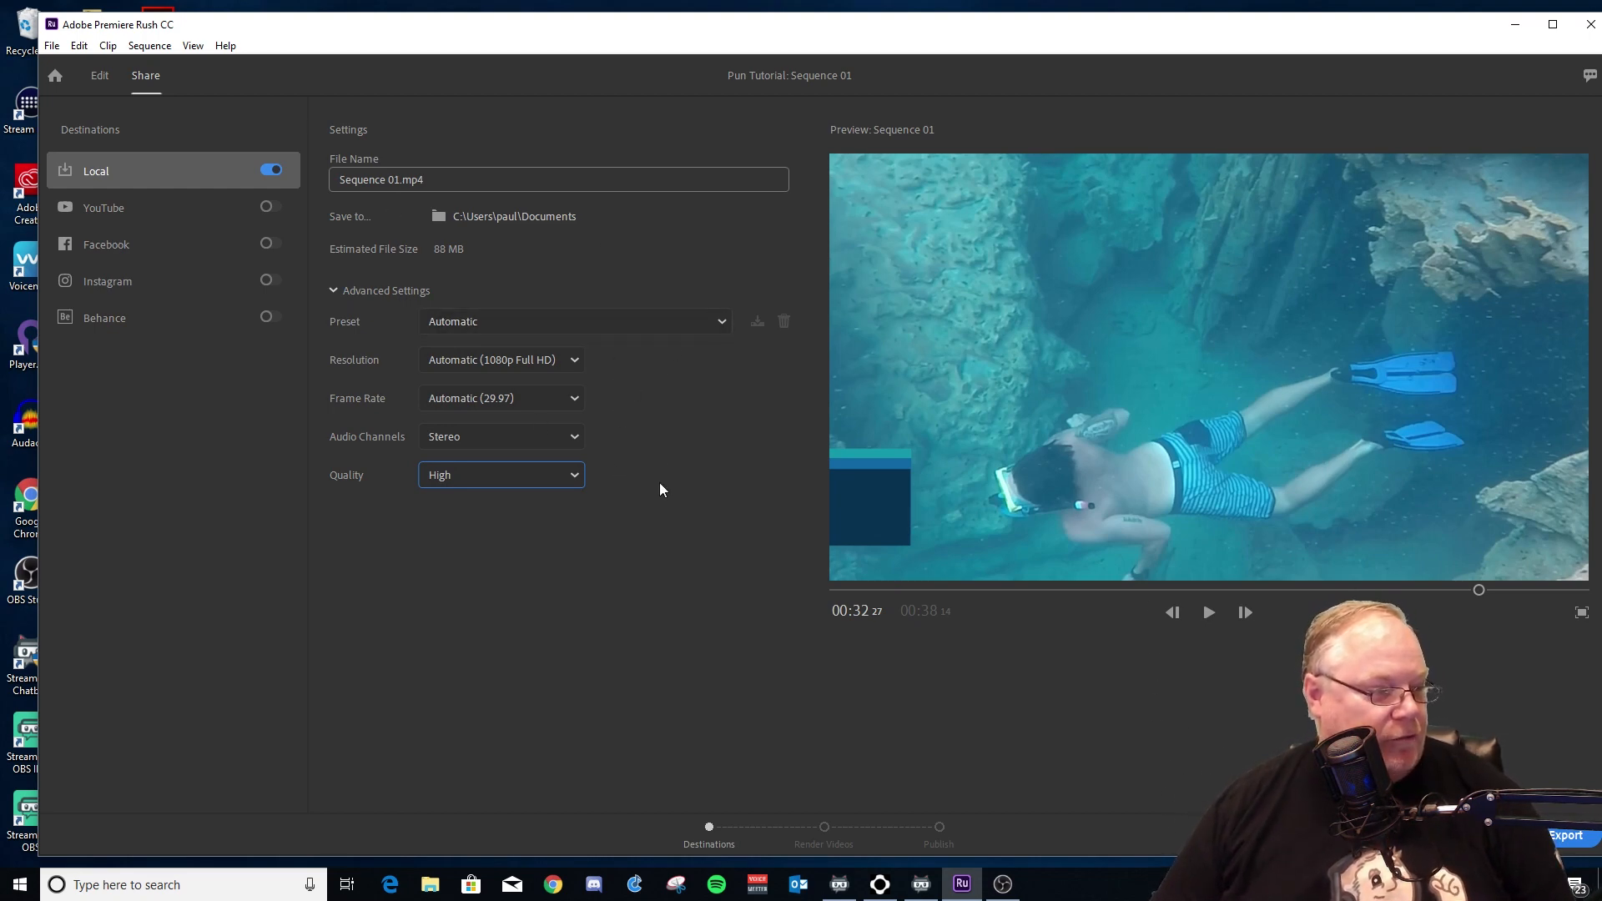
- Look at the YouTube and Facebook export settings again and return to the Local destination
click(190, 205)
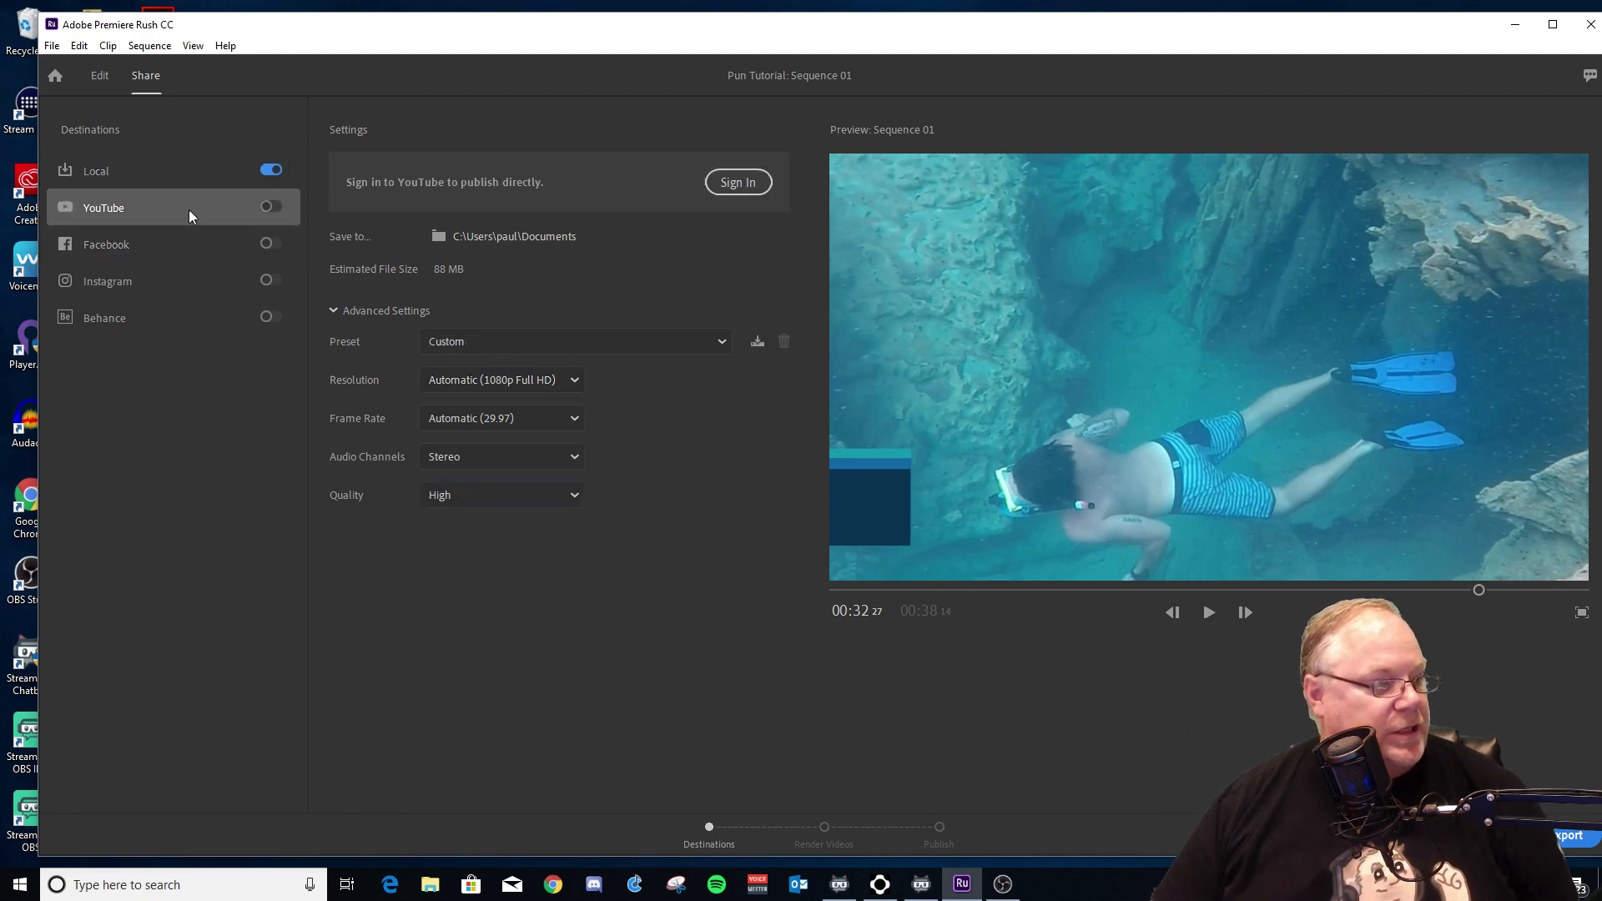
click(178, 246)
click(193, 161)
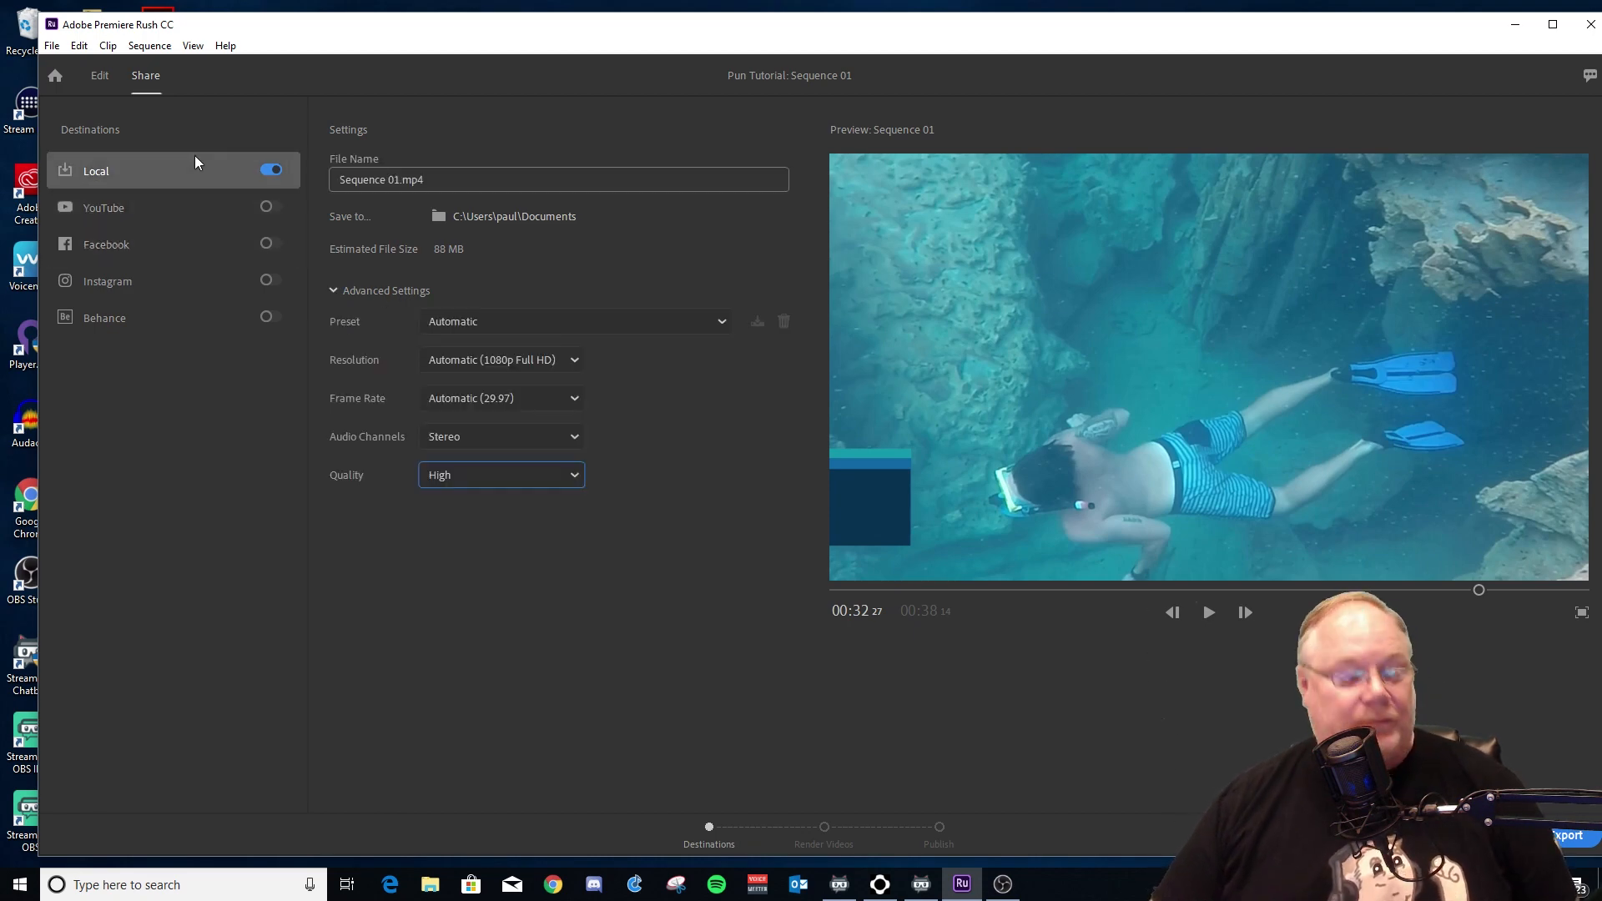